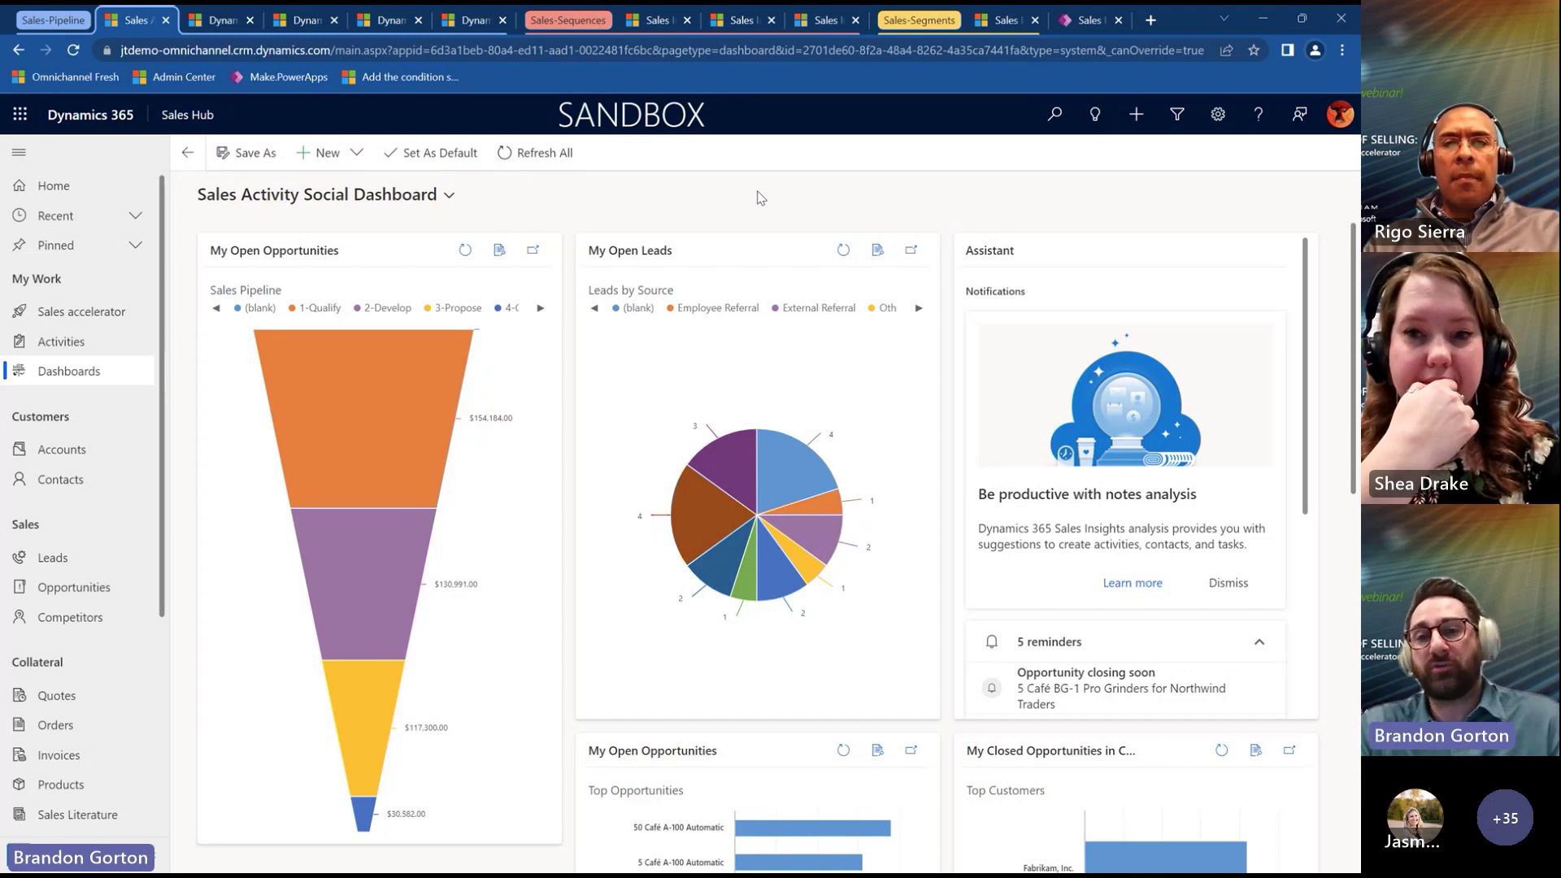
# Enlarge the dashboard page by one browser zoom level.
pyautogui.click(1342, 51)
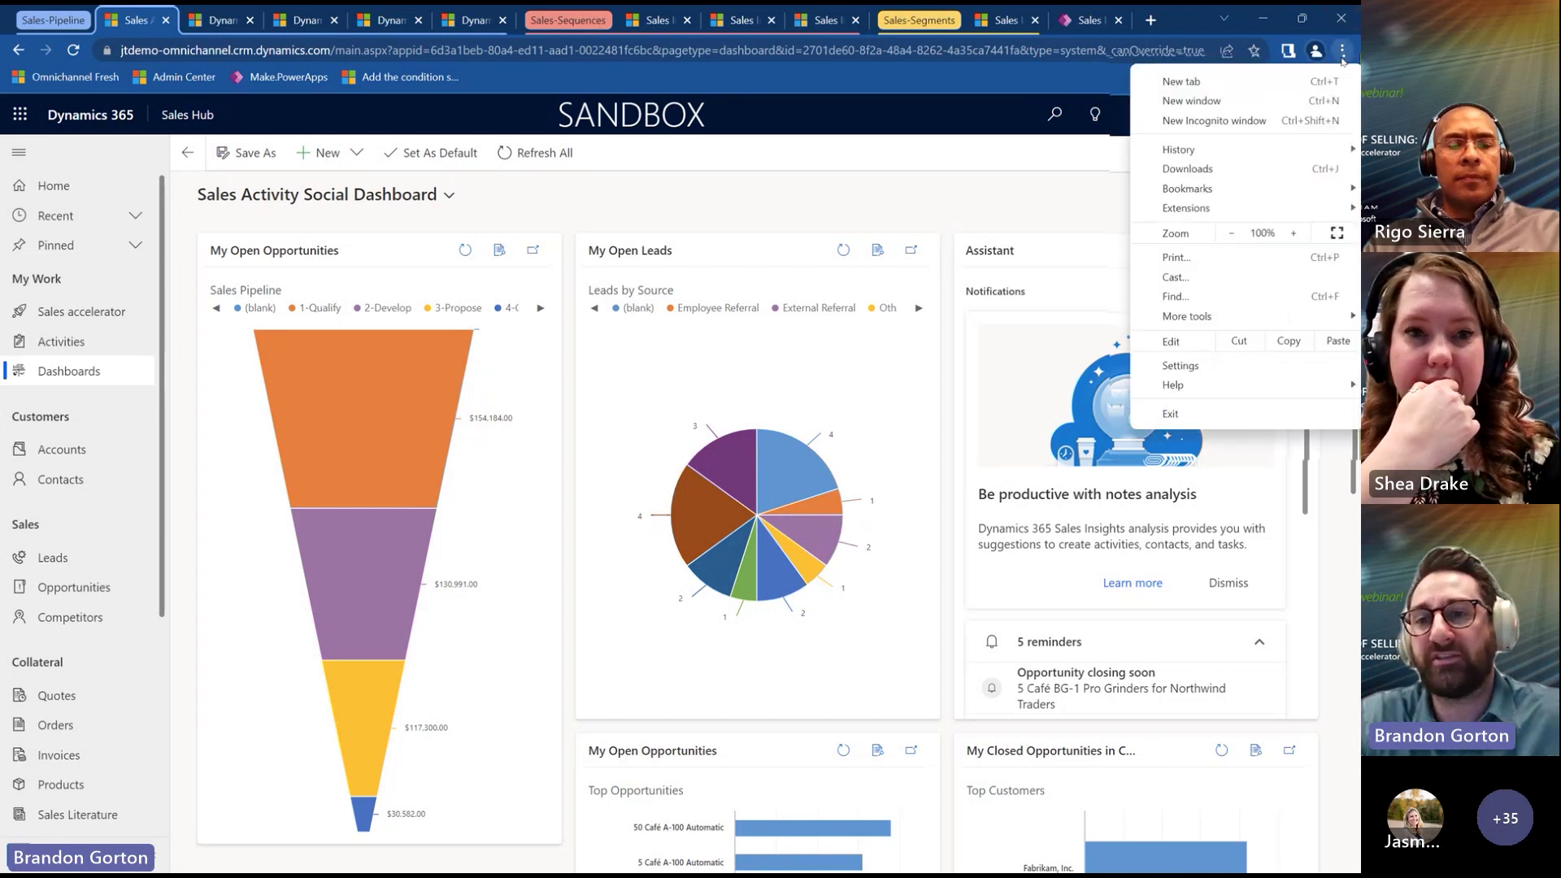
pyautogui.click(1293, 236)
pyautogui.click(1047, 200)
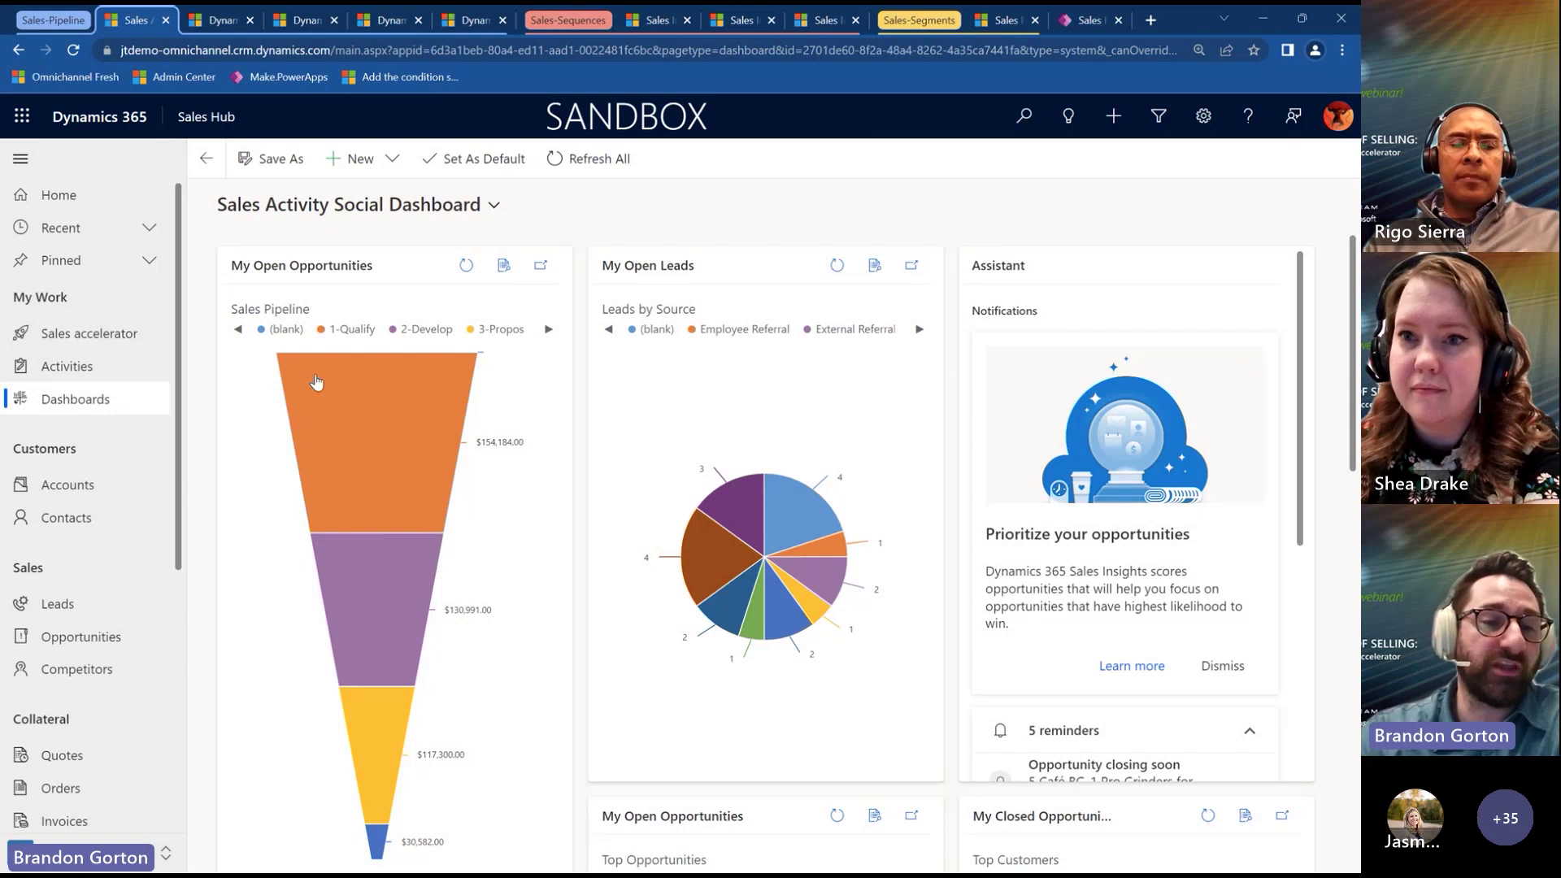
# Show My Open Leads in Focused view, dismiss the tip about switching back to list view, and look over the first lead.
pyautogui.click(69, 614)
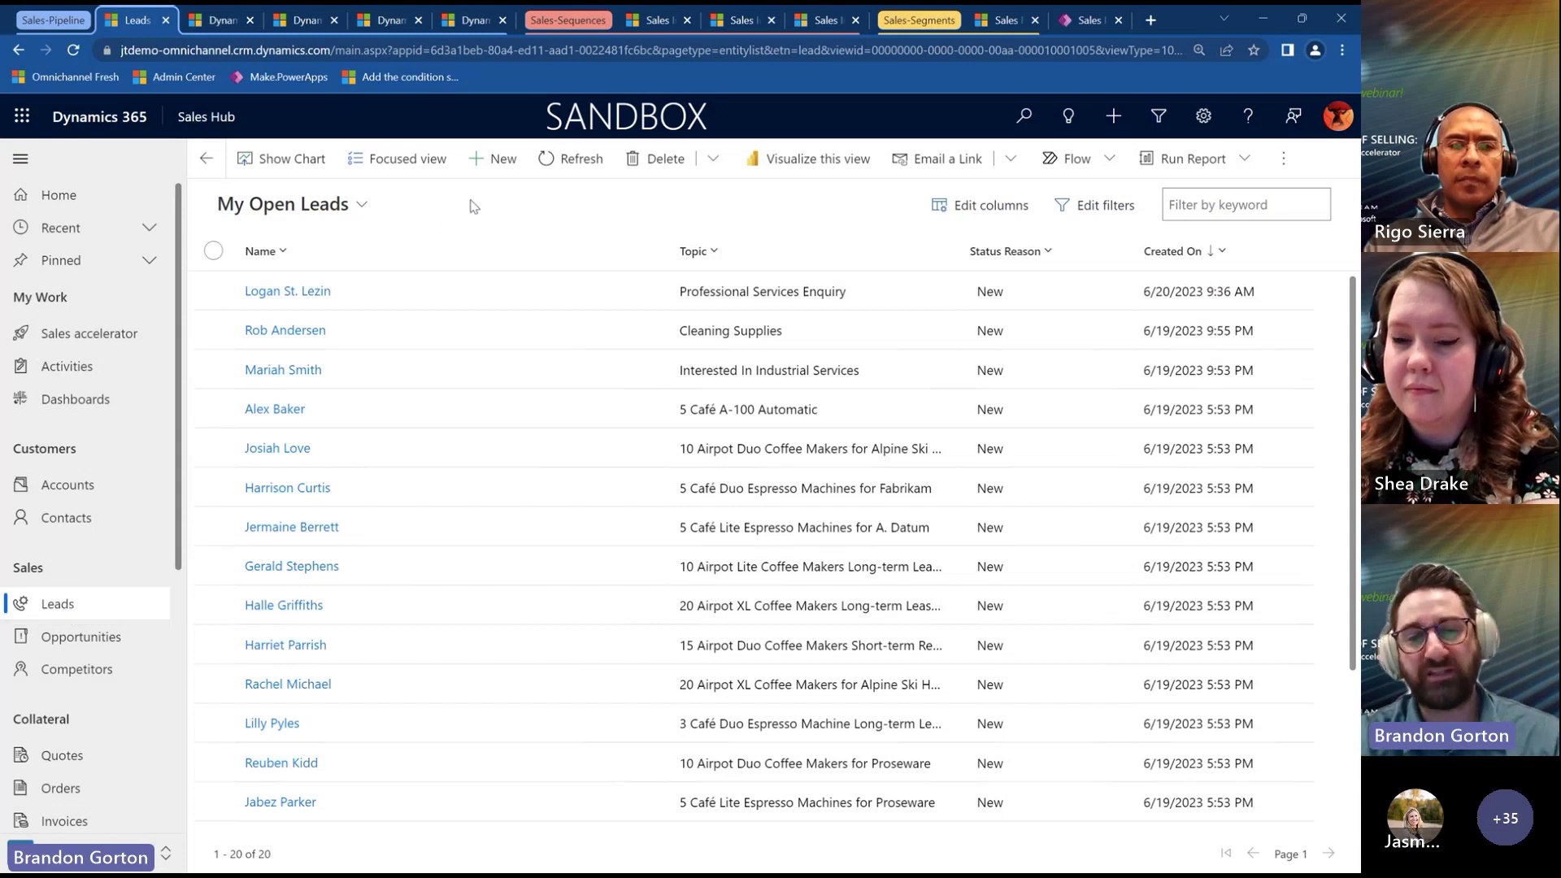
pyautogui.click(395, 163)
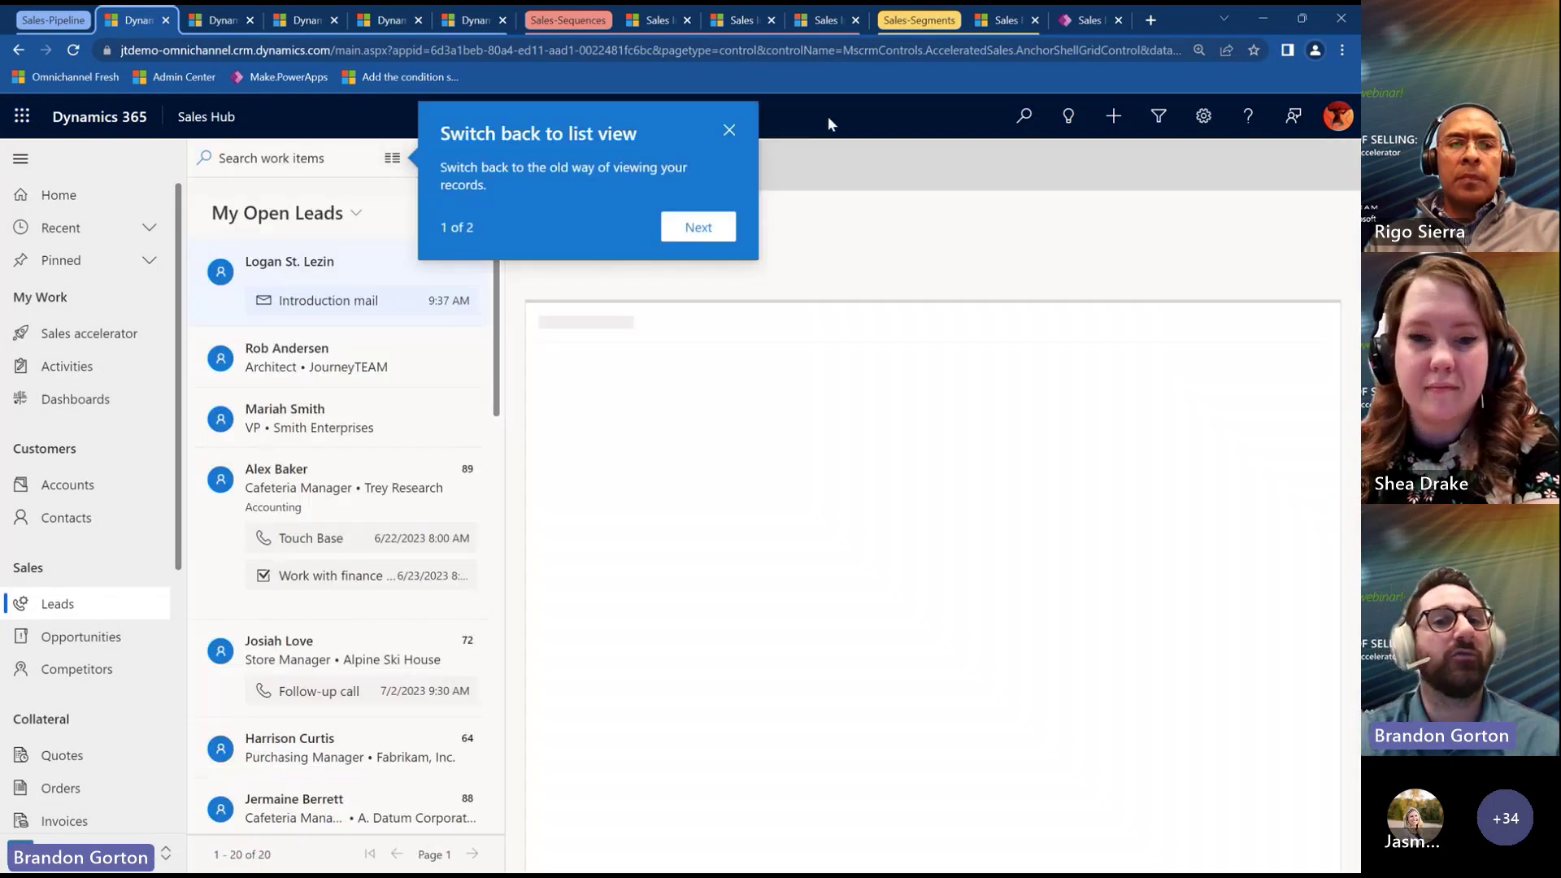
pyautogui.click(730, 131)
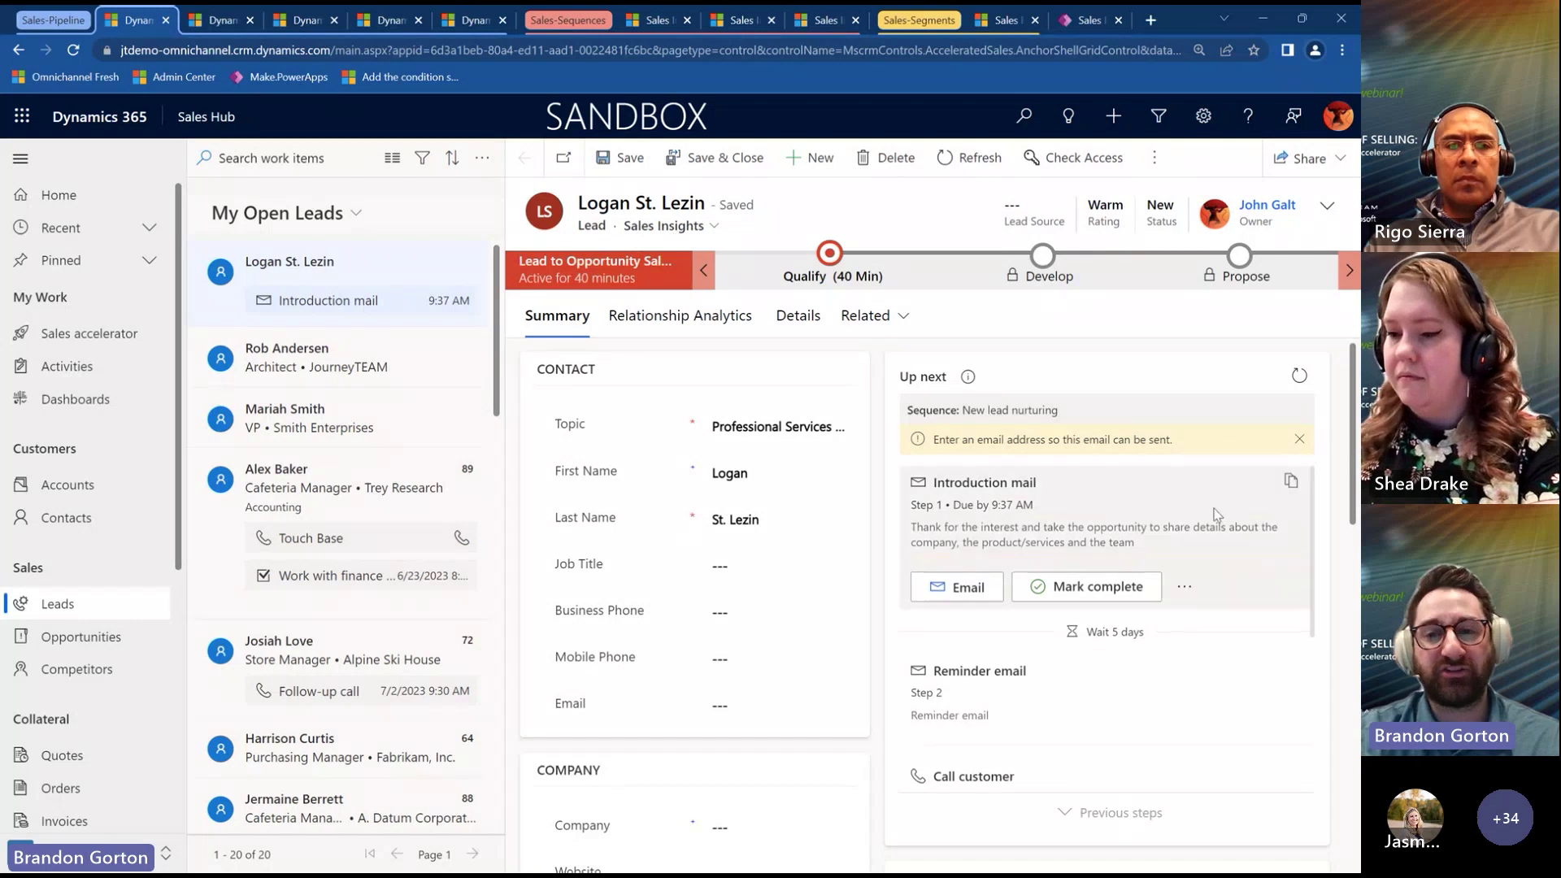
pyautogui.scroll(-10, 812, 603)
pyautogui.scroll(10, 811, 604)
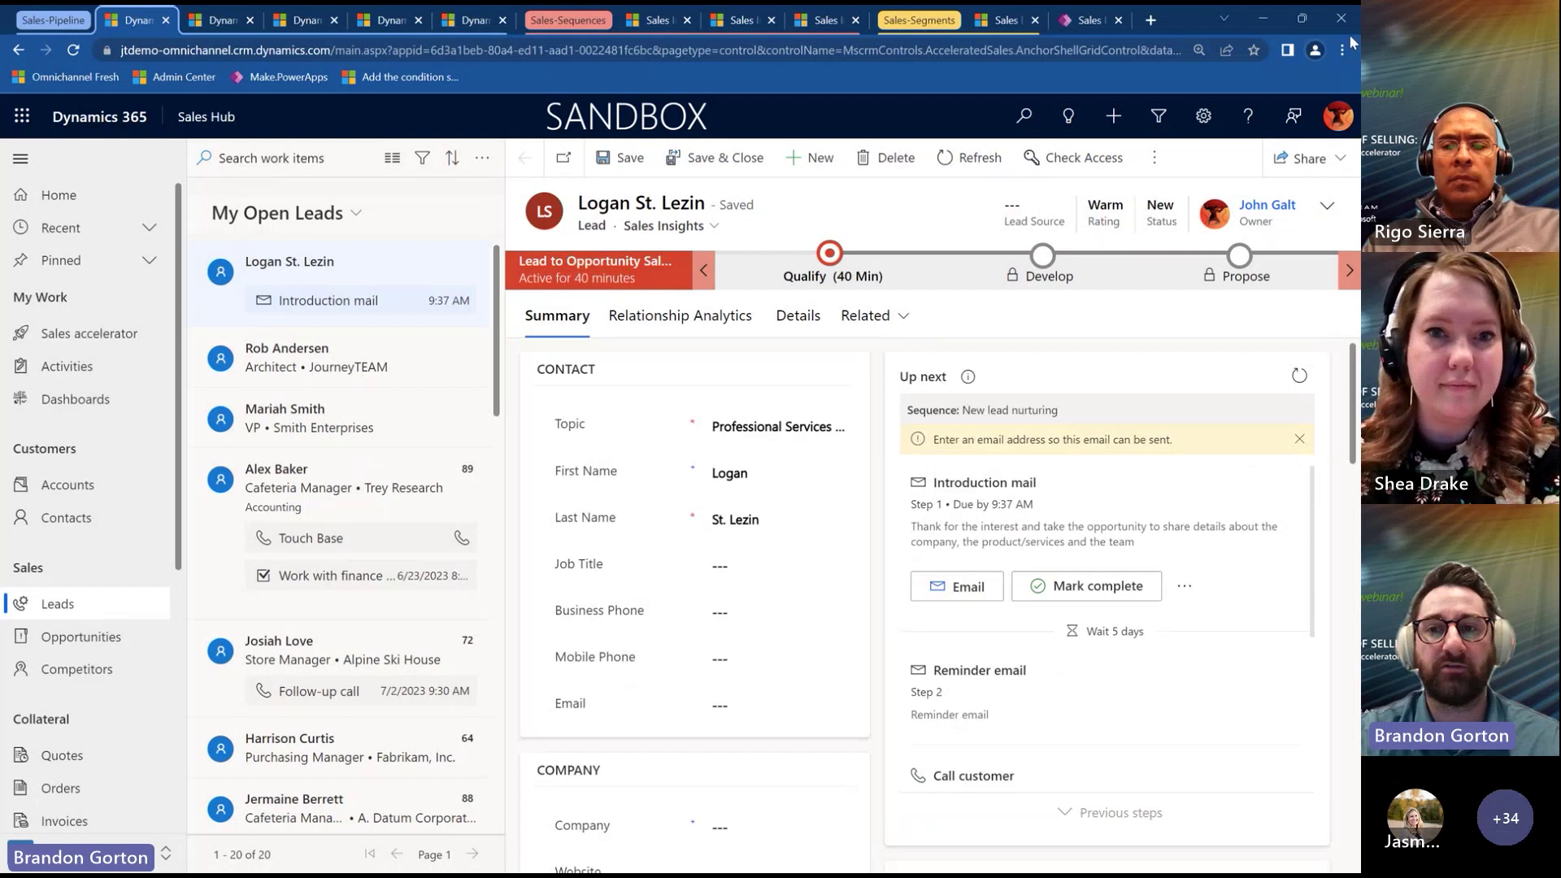
pyautogui.click(1342, 50)
pyautogui.click(1232, 232)
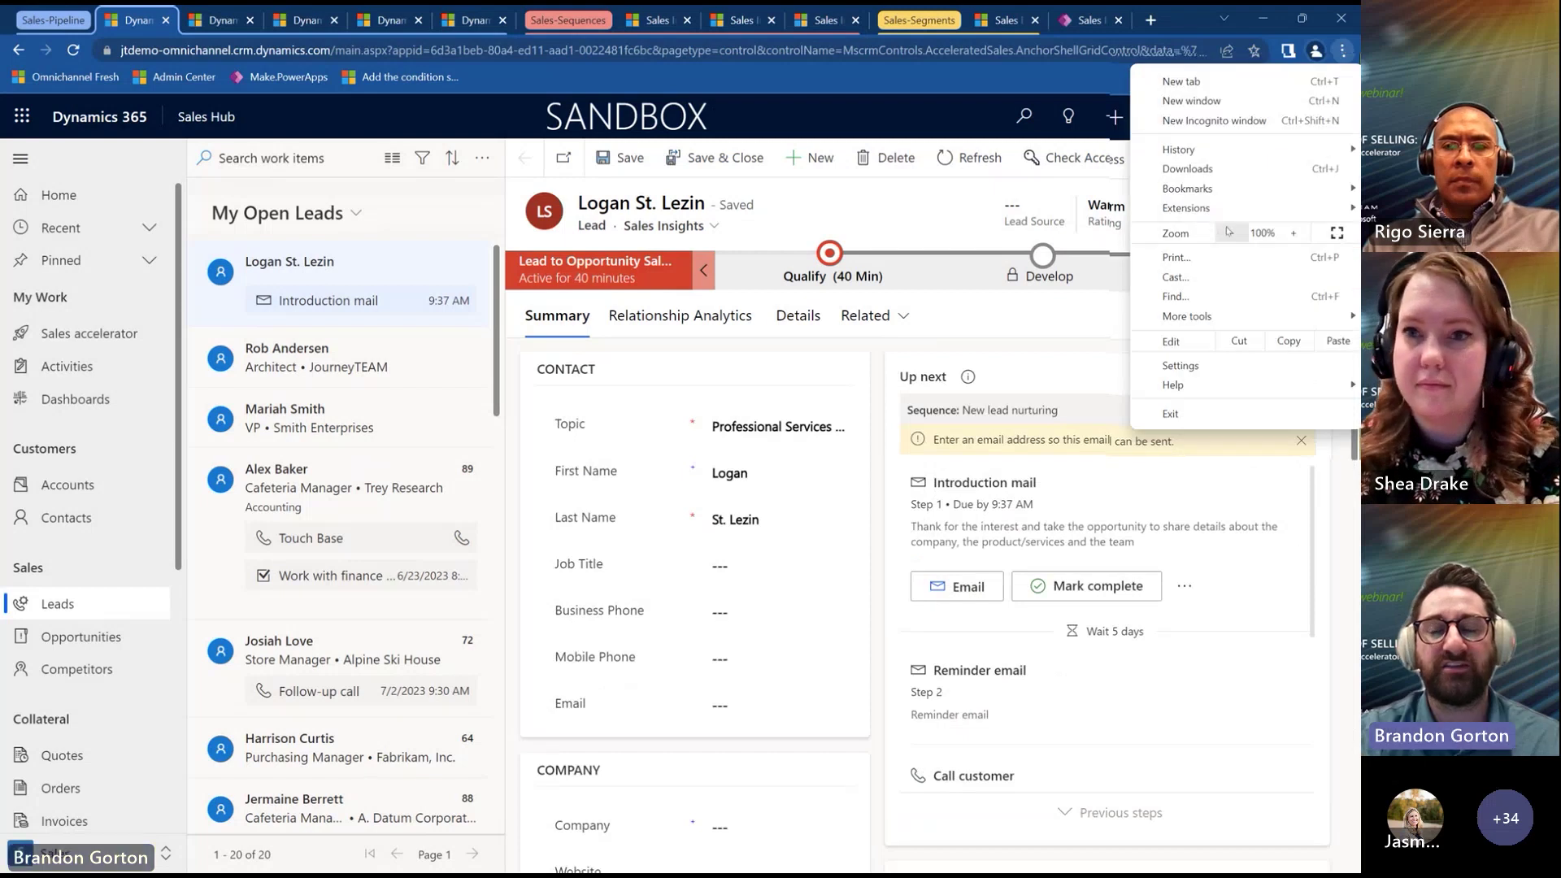
pyautogui.click(1296, 233)
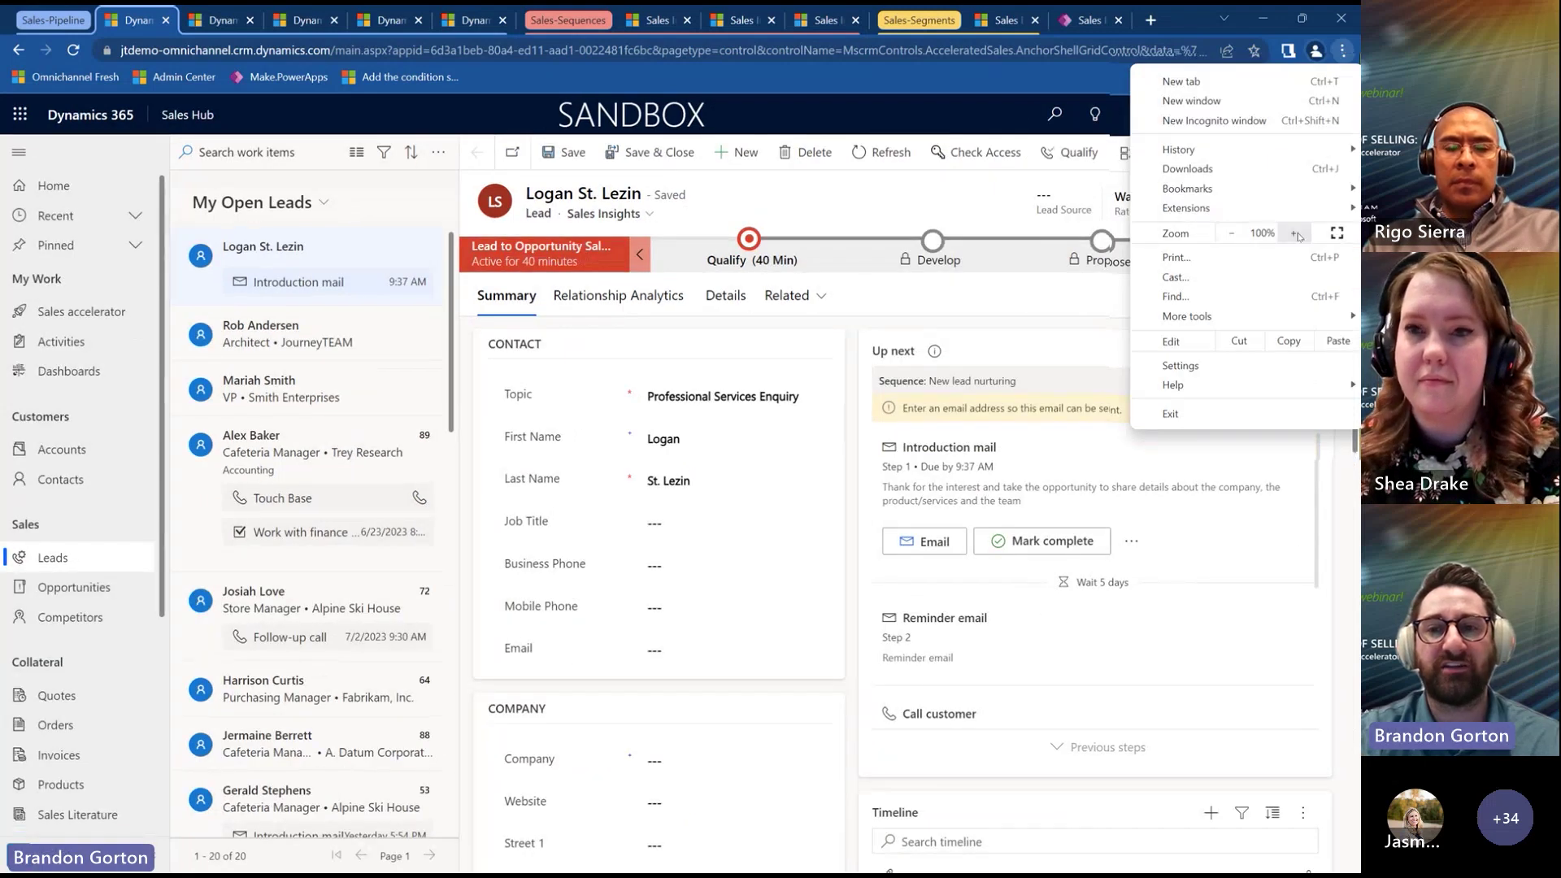
pyautogui.press('Escape')
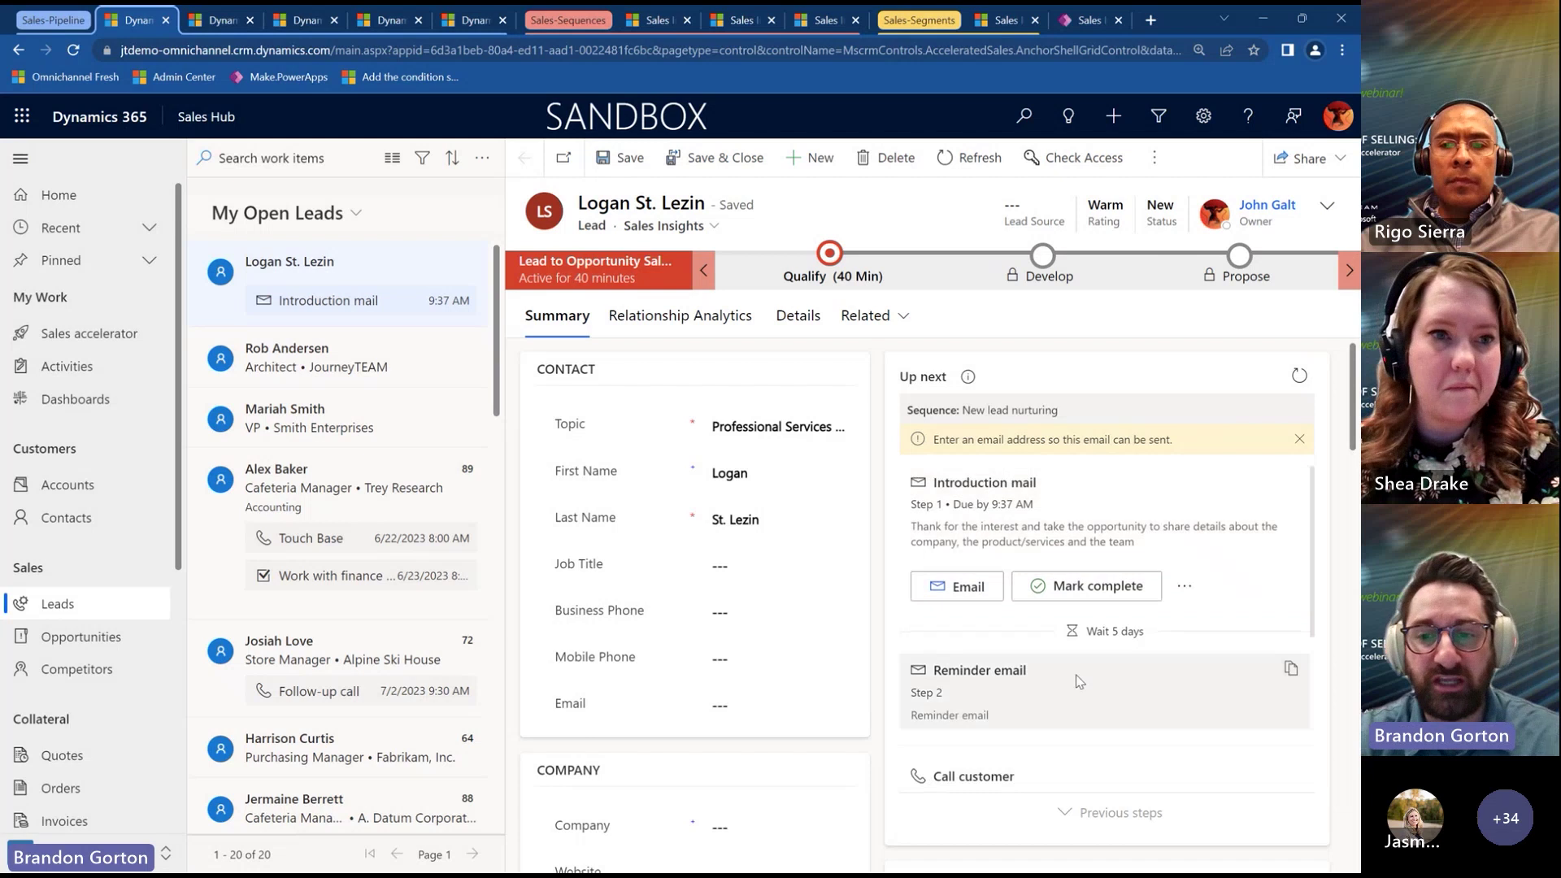
# Review the steps of the New lead nurturing sequence in the first lead's Up next area.
pyautogui.scroll(-2, 1077, 683)
pyautogui.scroll(-2, 1078, 683)
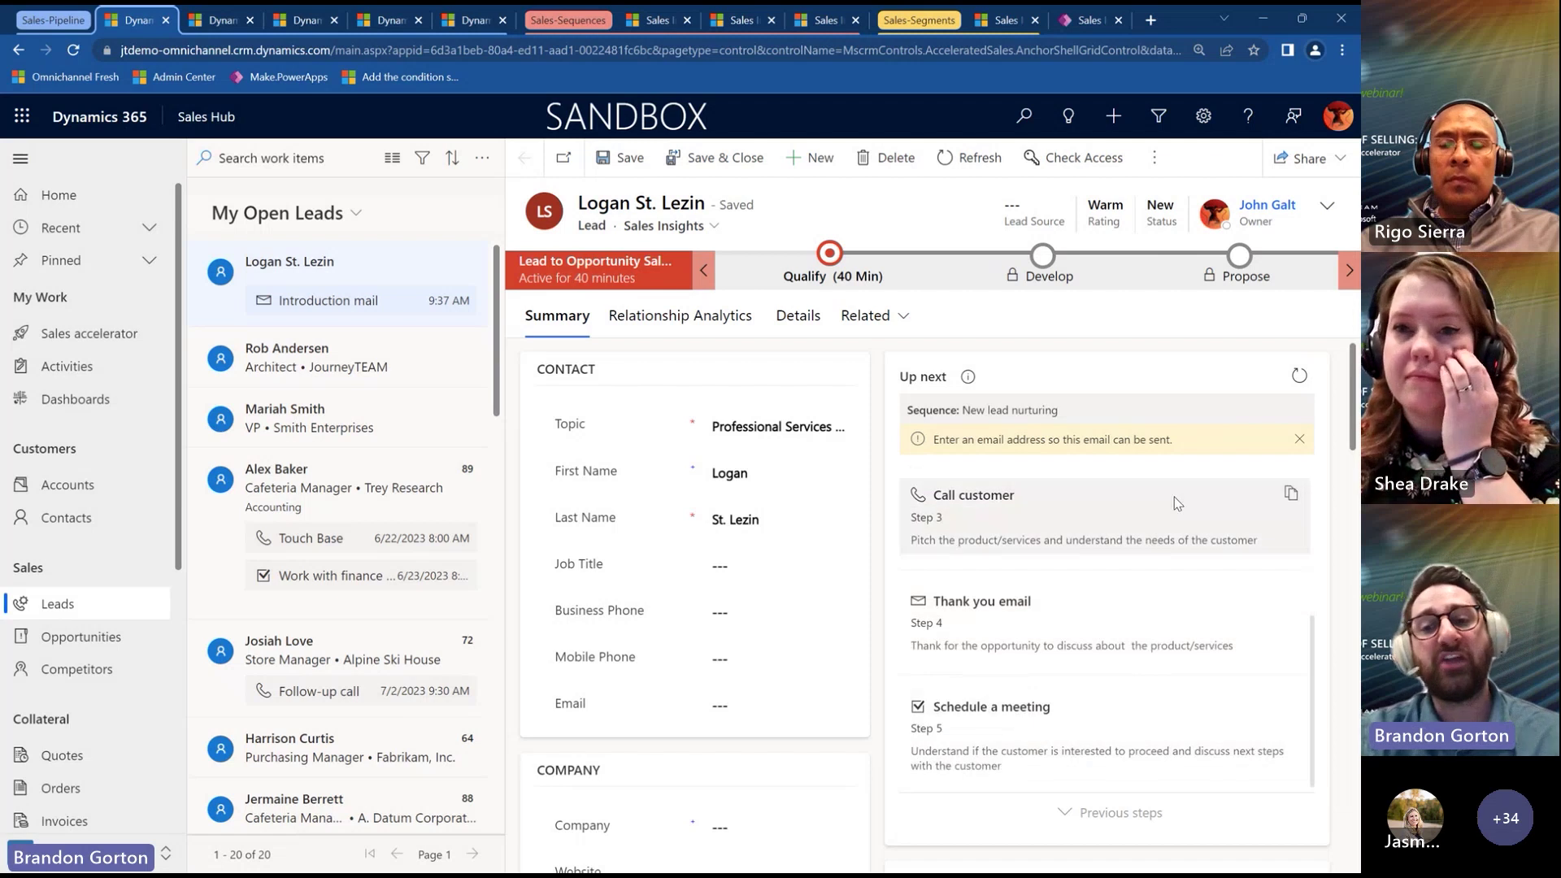
pyautogui.scroll(4, 1174, 496)
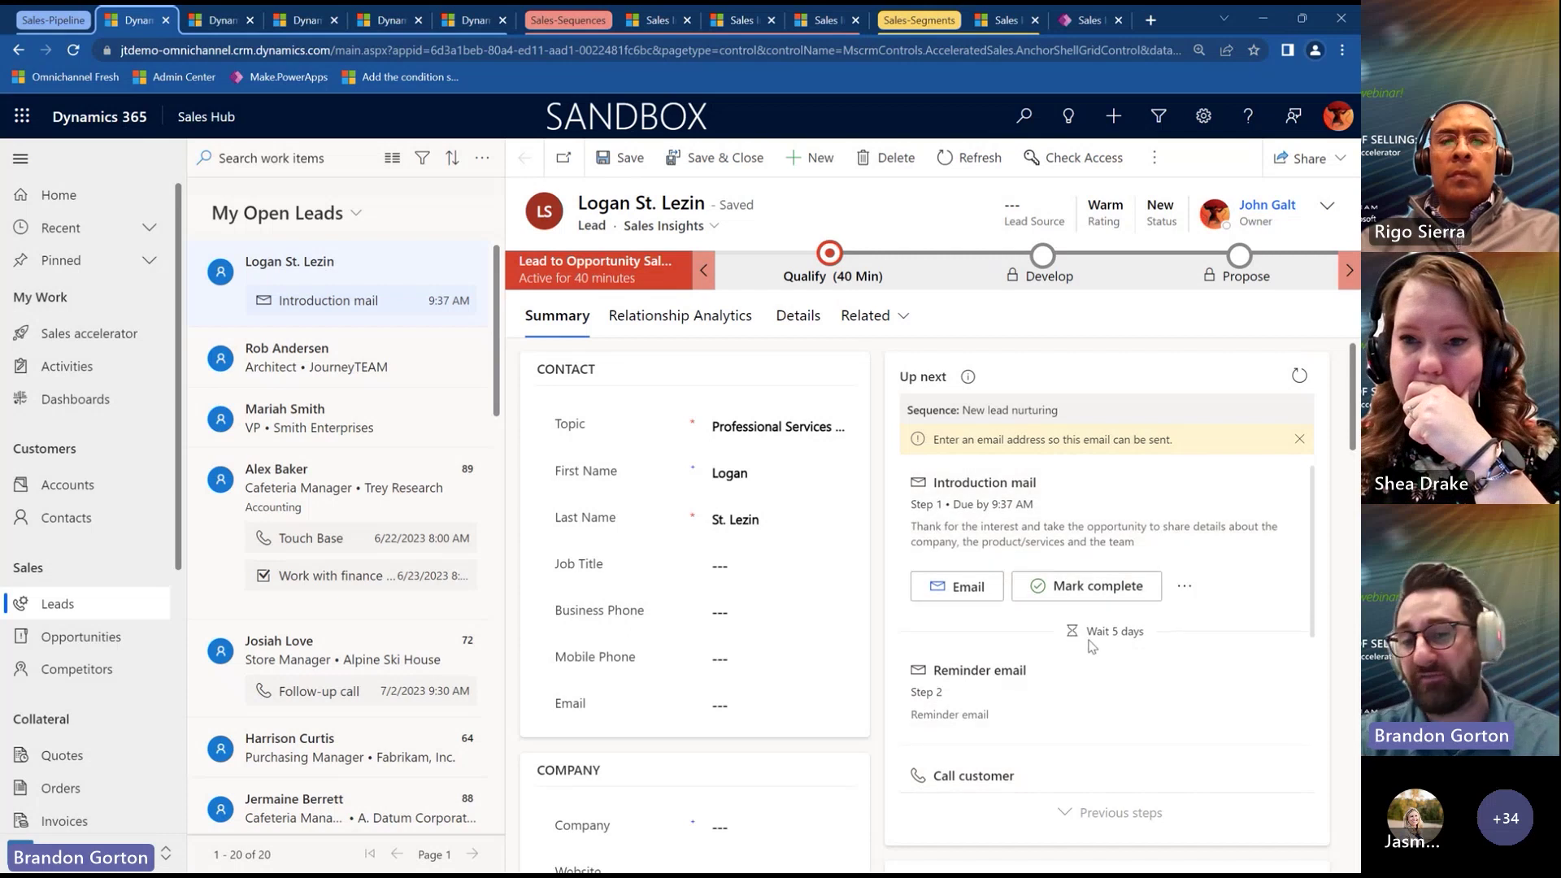
pyautogui.scroll(-1, 1087, 642)
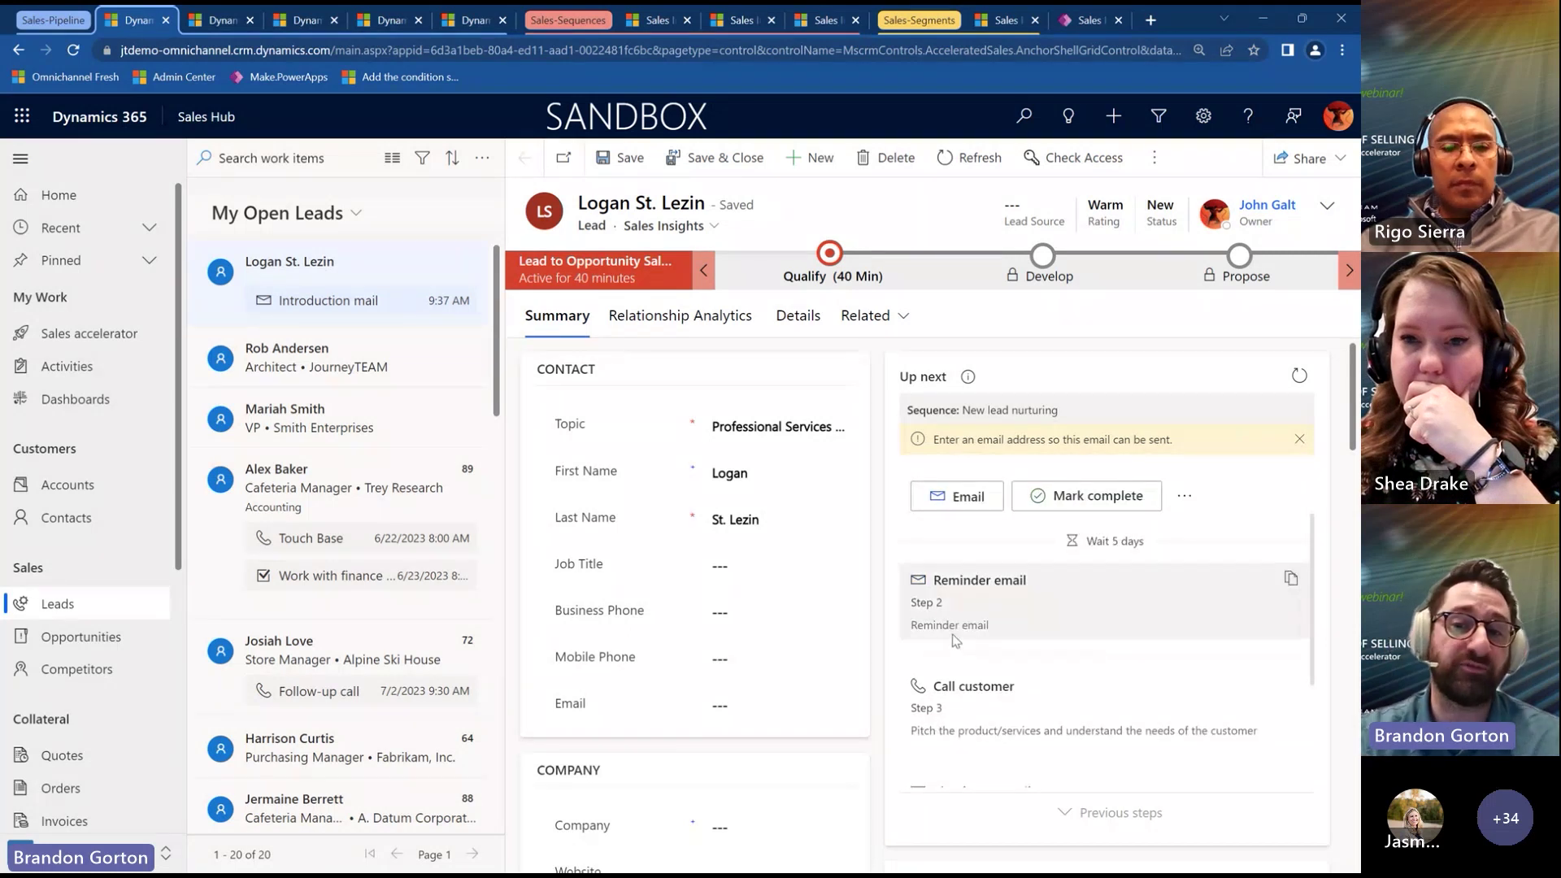
pyautogui.scroll(1, 954, 641)
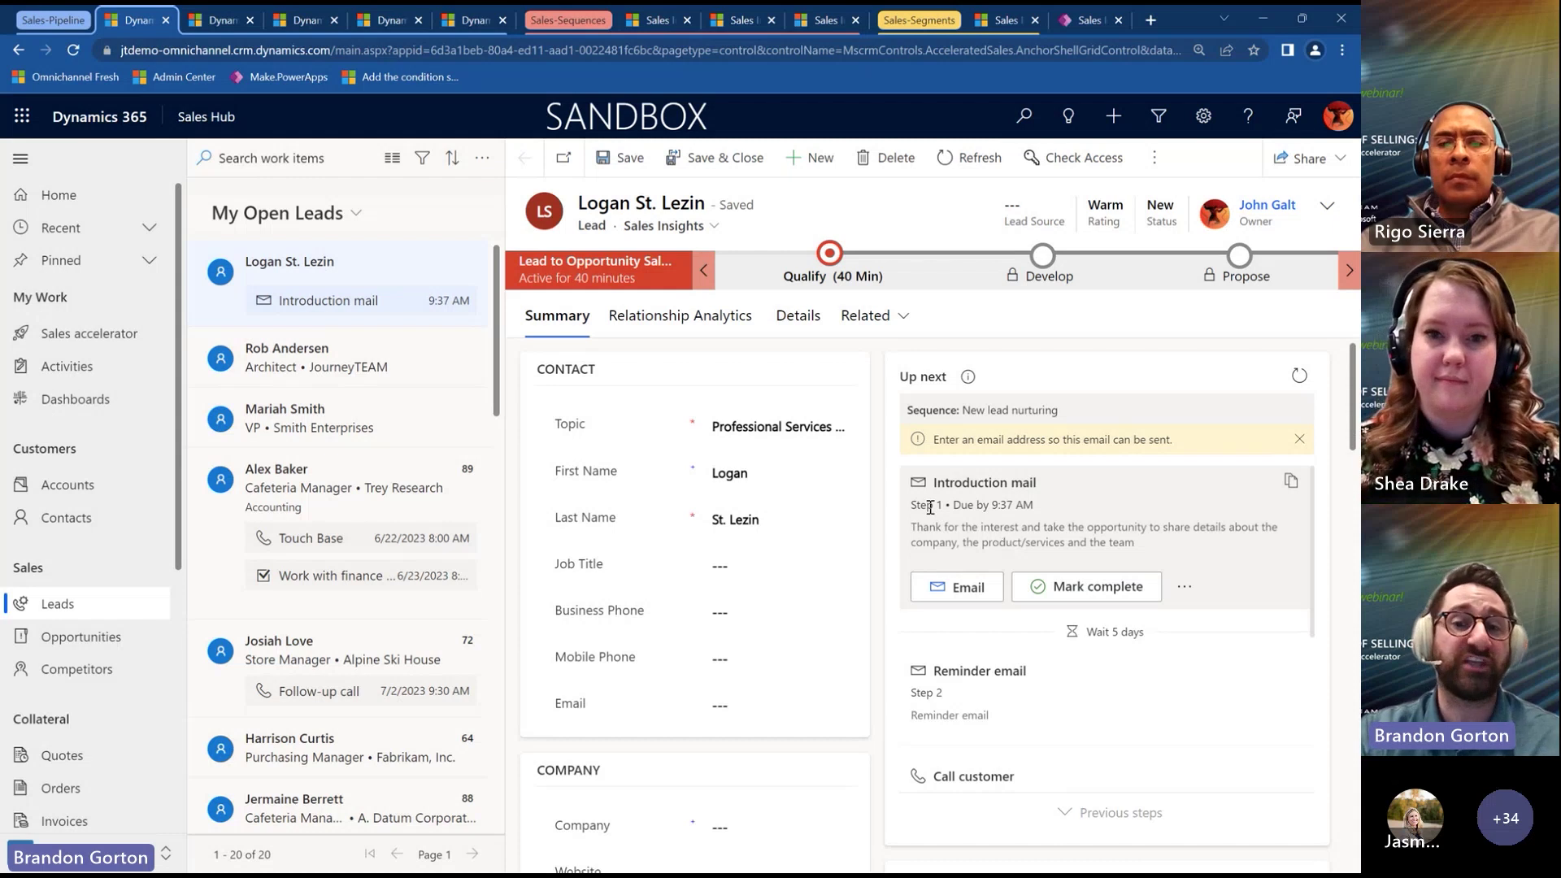
# Inspect the Work item appearance settings for the leads work list and cancel without making changes.
pyautogui.scroll(-1, 373, 346)
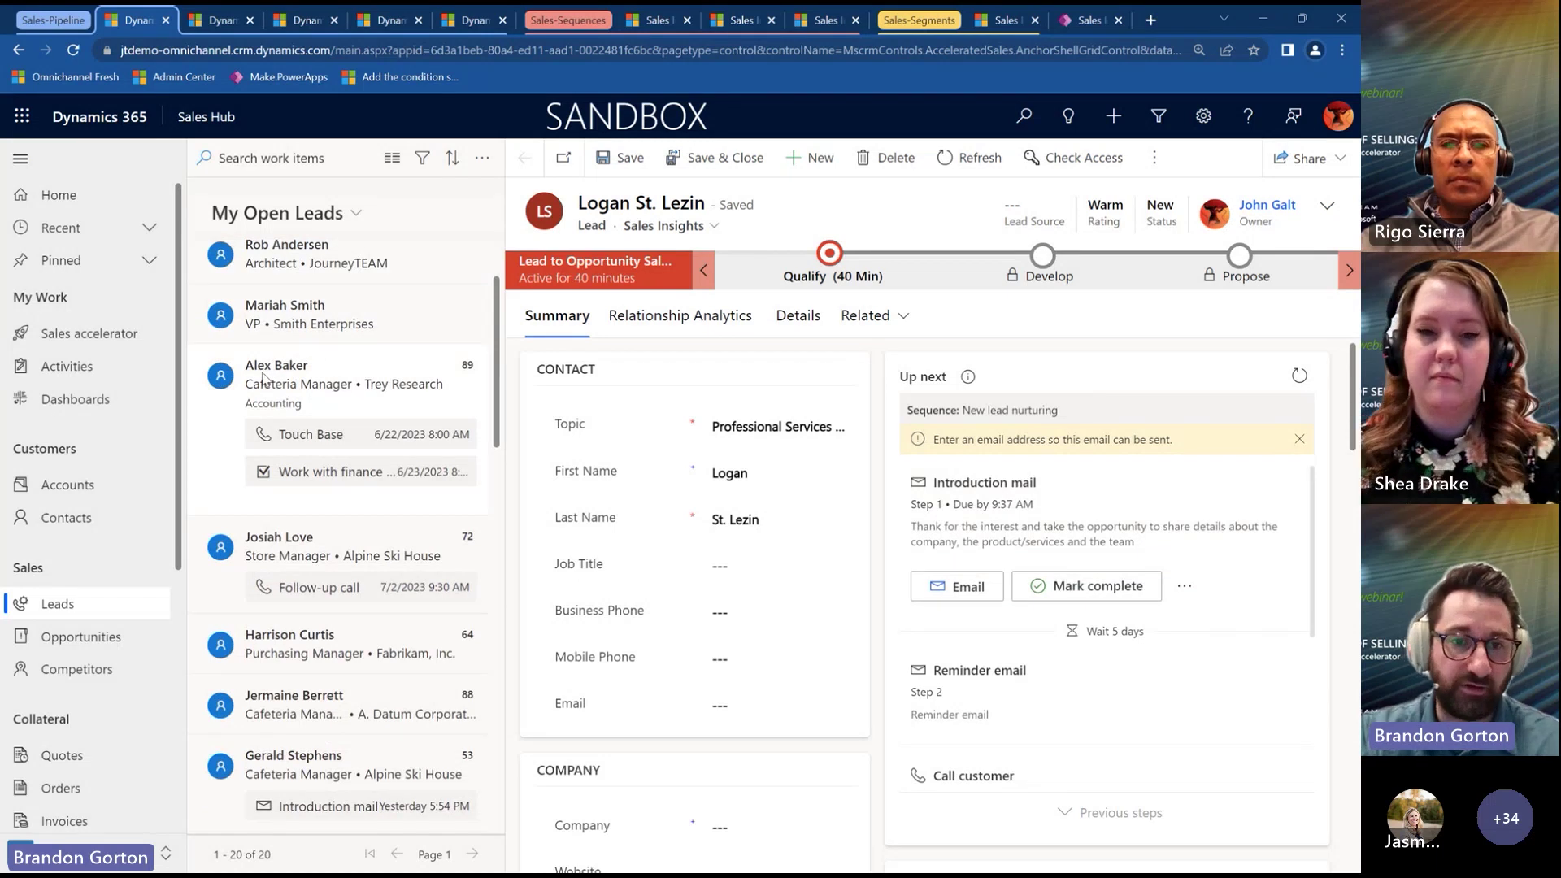
pyautogui.click(483, 162)
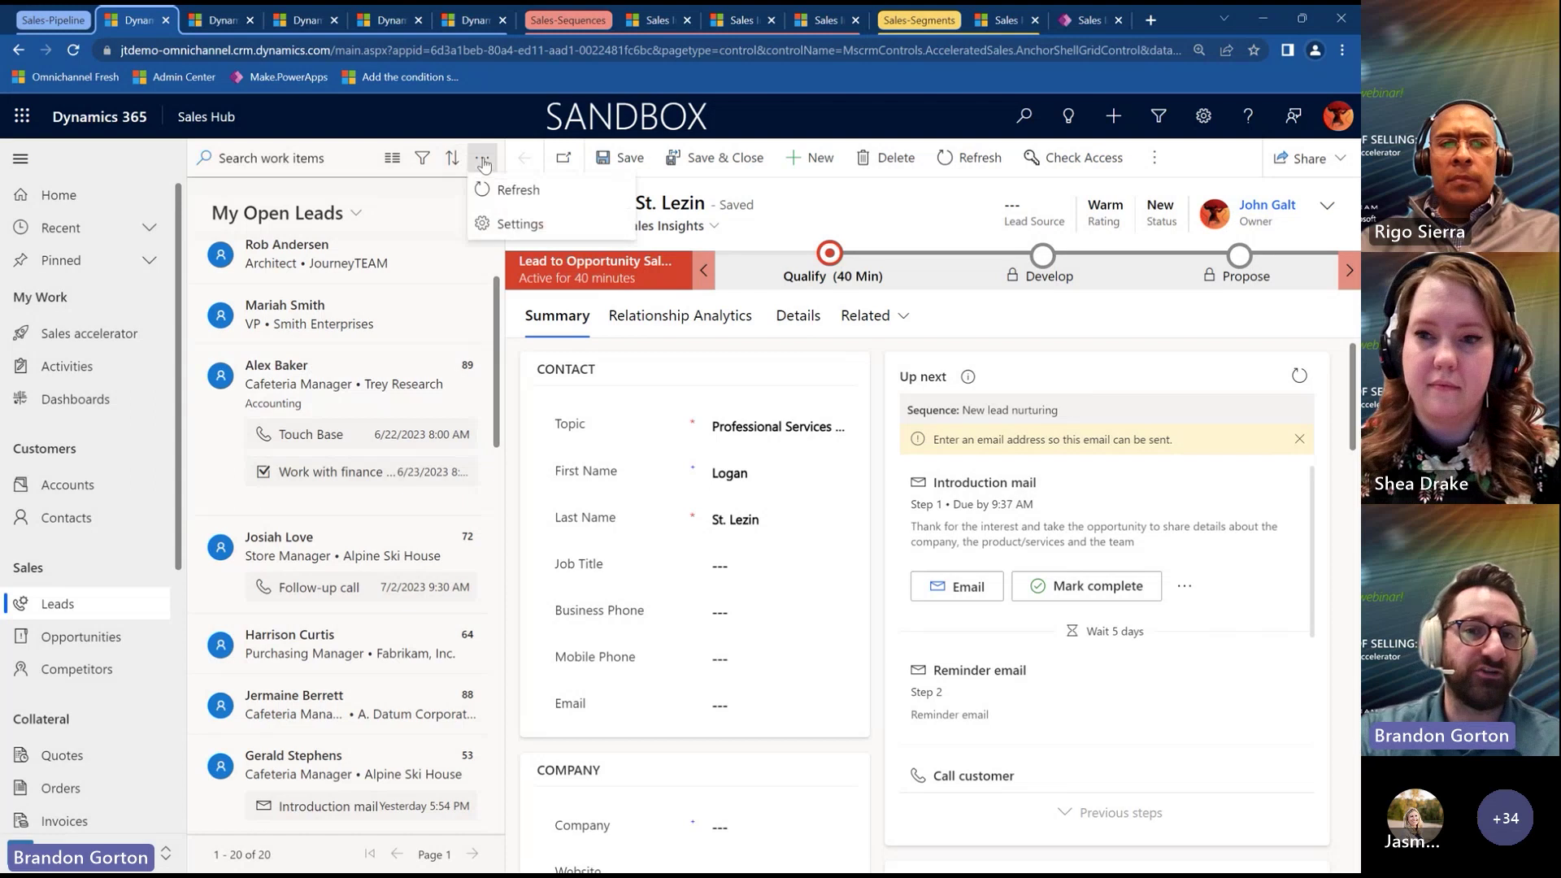
pyautogui.click(524, 227)
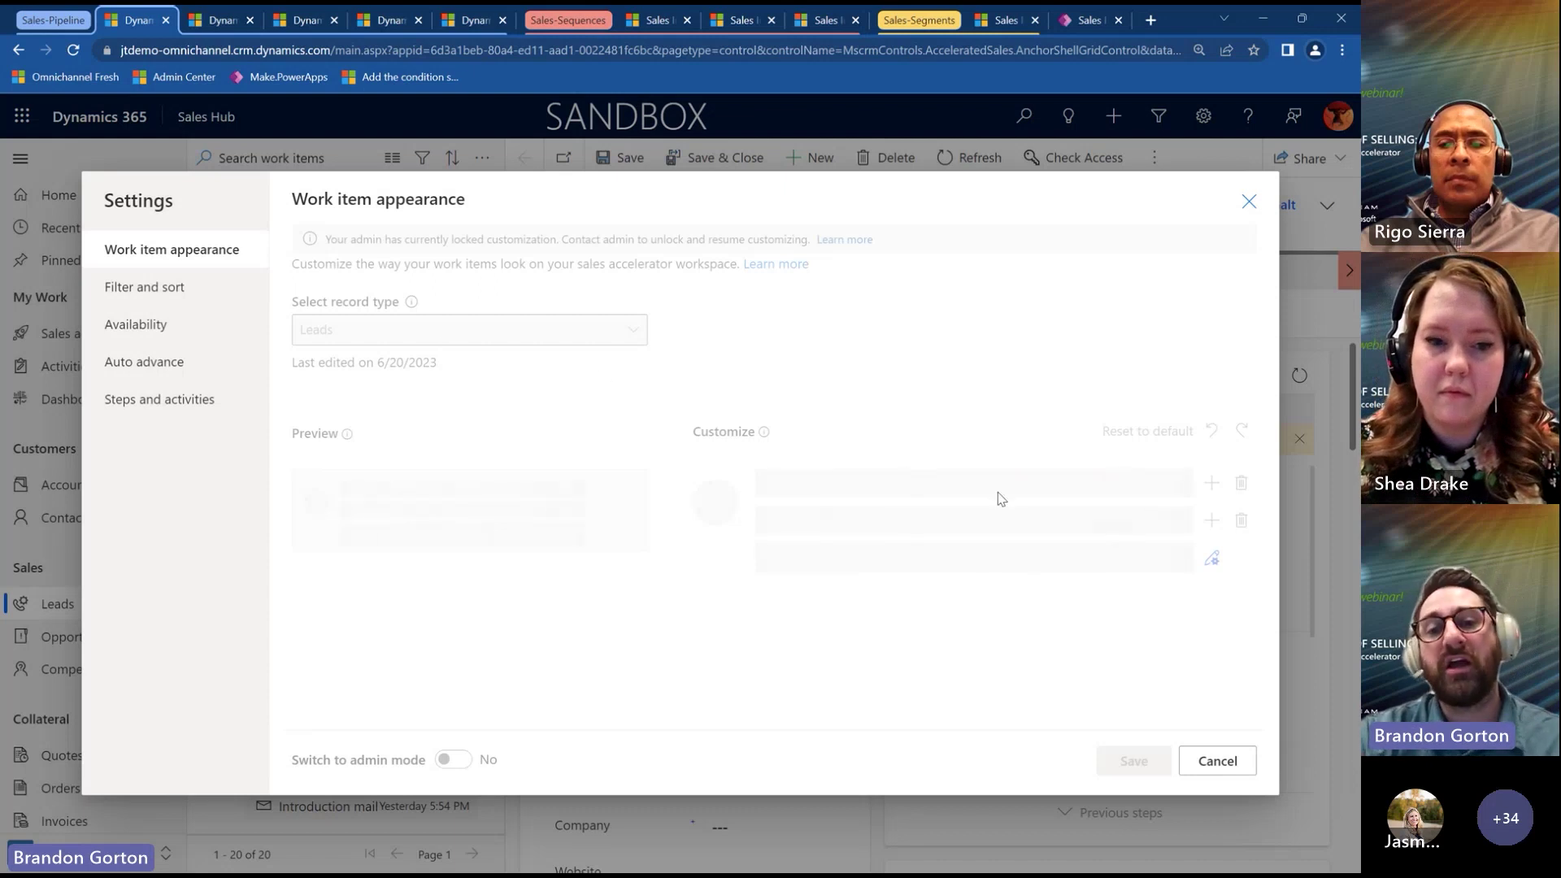
pyautogui.click(1218, 762)
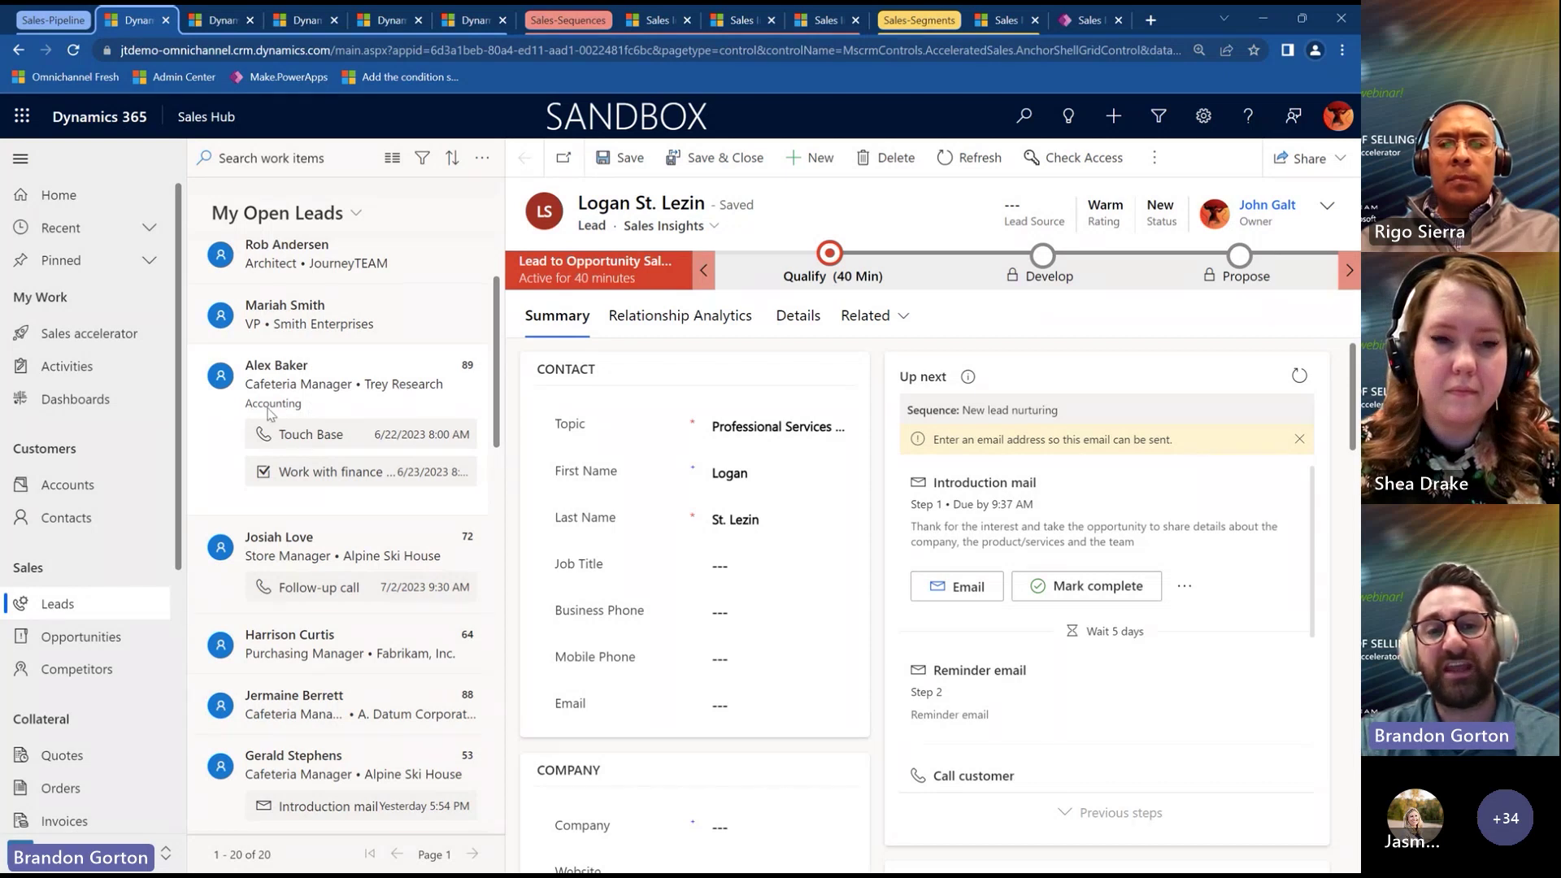
# Open the lead from Smith Enterprises and connect it to the New lead nurturing sequence.
pyautogui.moveTo(271, 435)
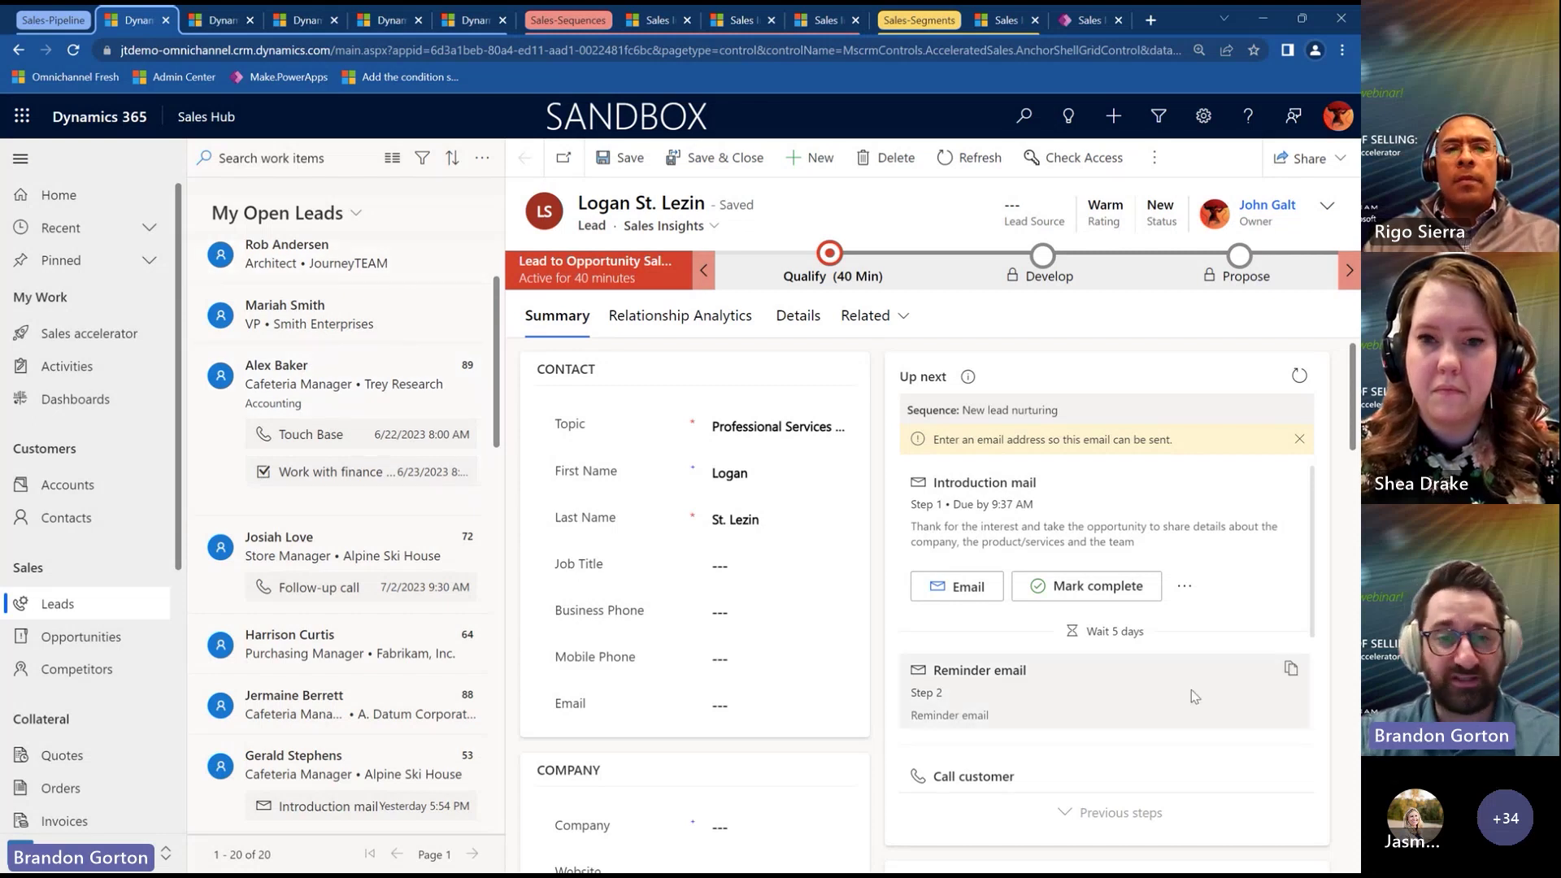
pyautogui.click(380, 323)
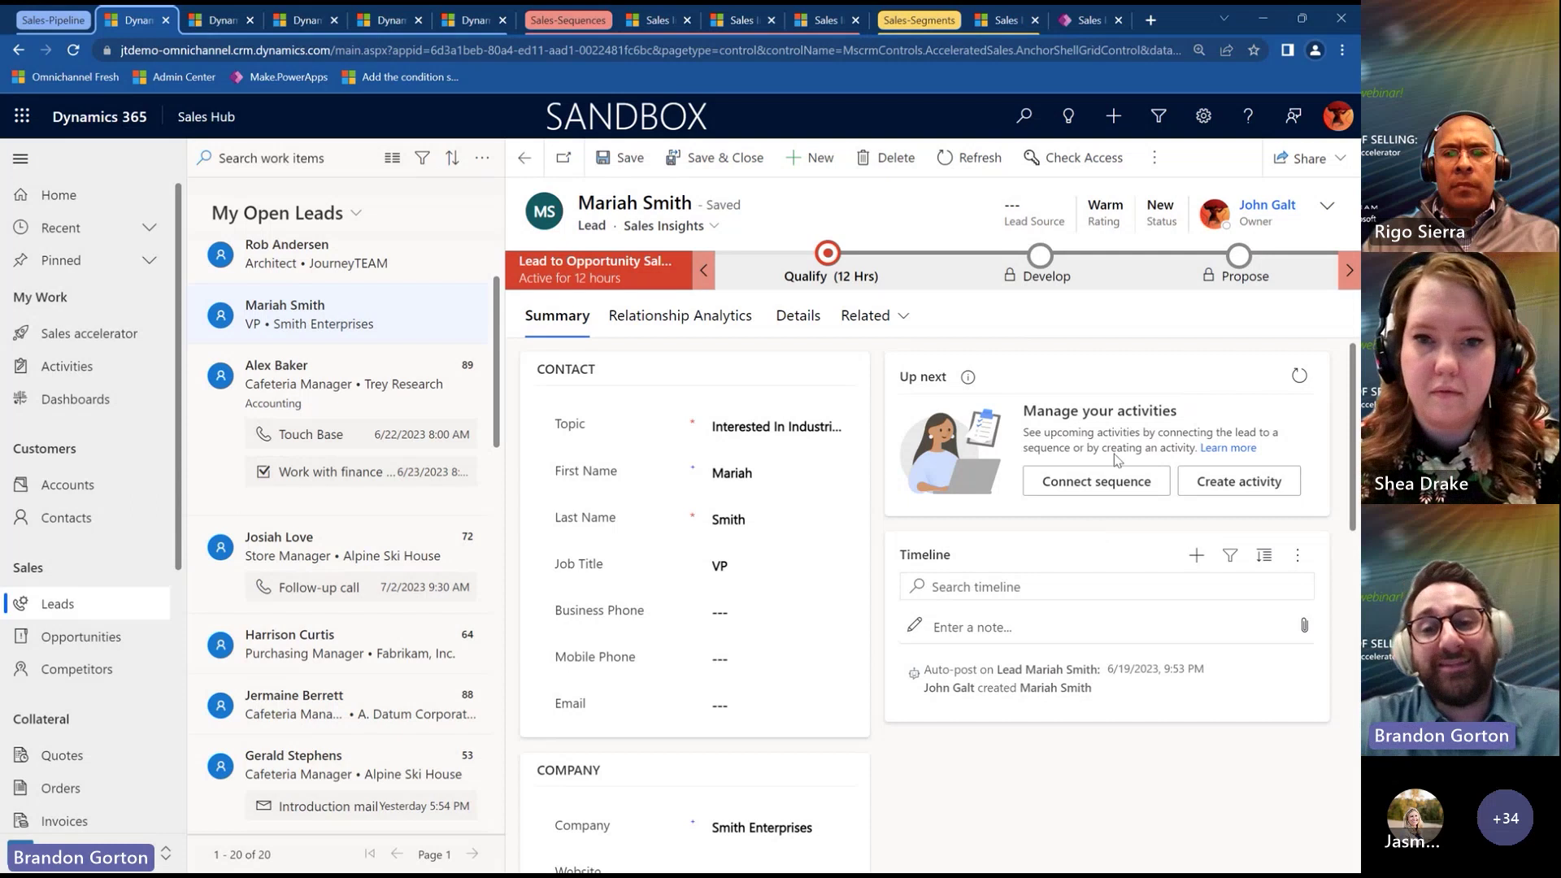
pyautogui.rightClick(1064, 352)
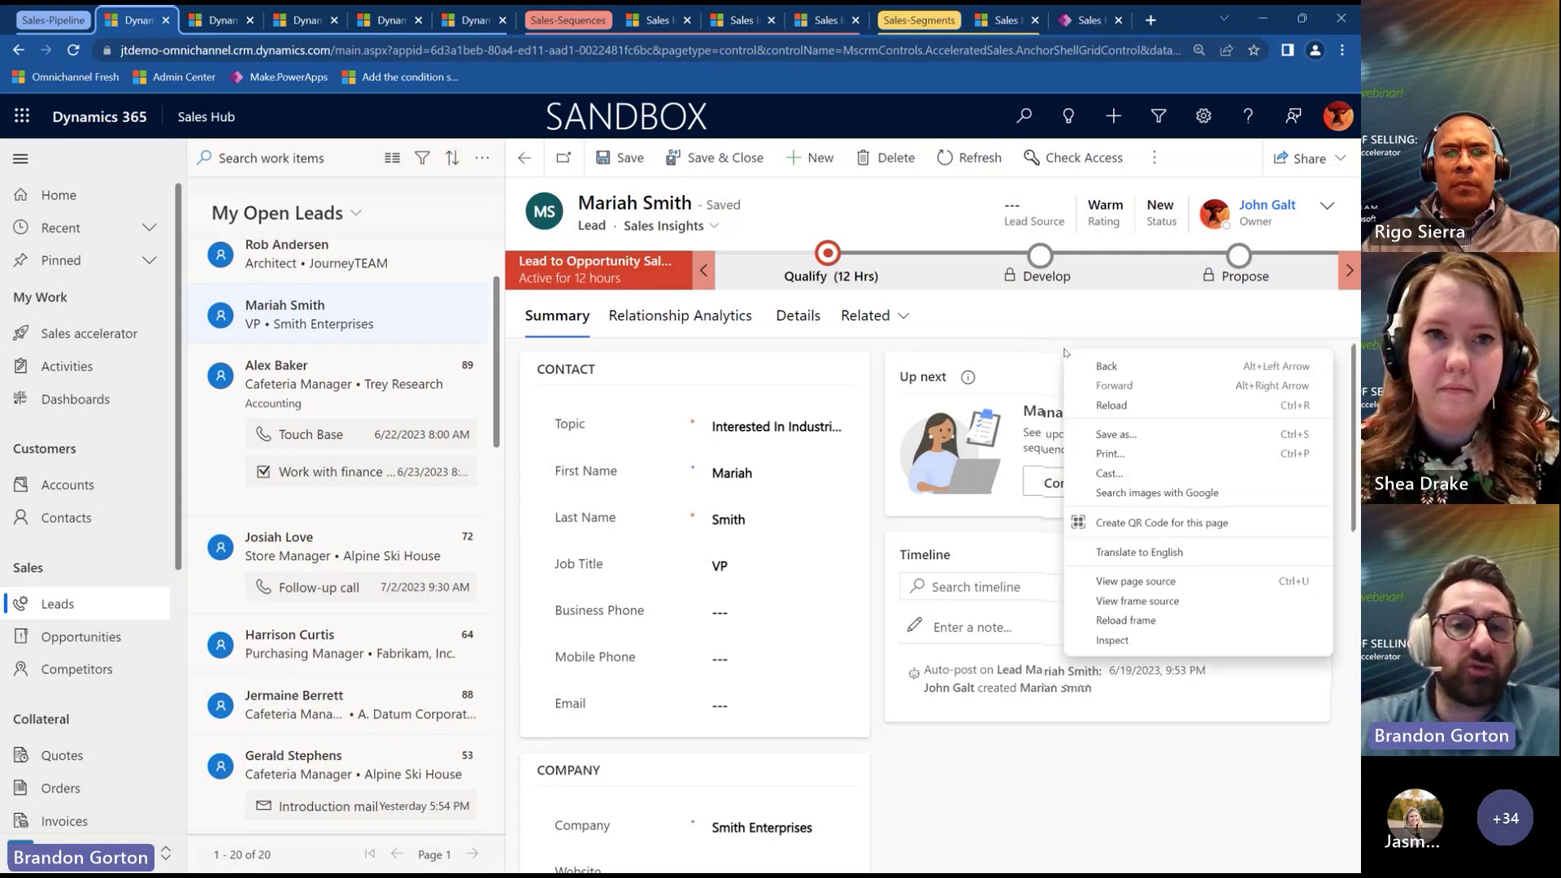
pyautogui.click(1023, 348)
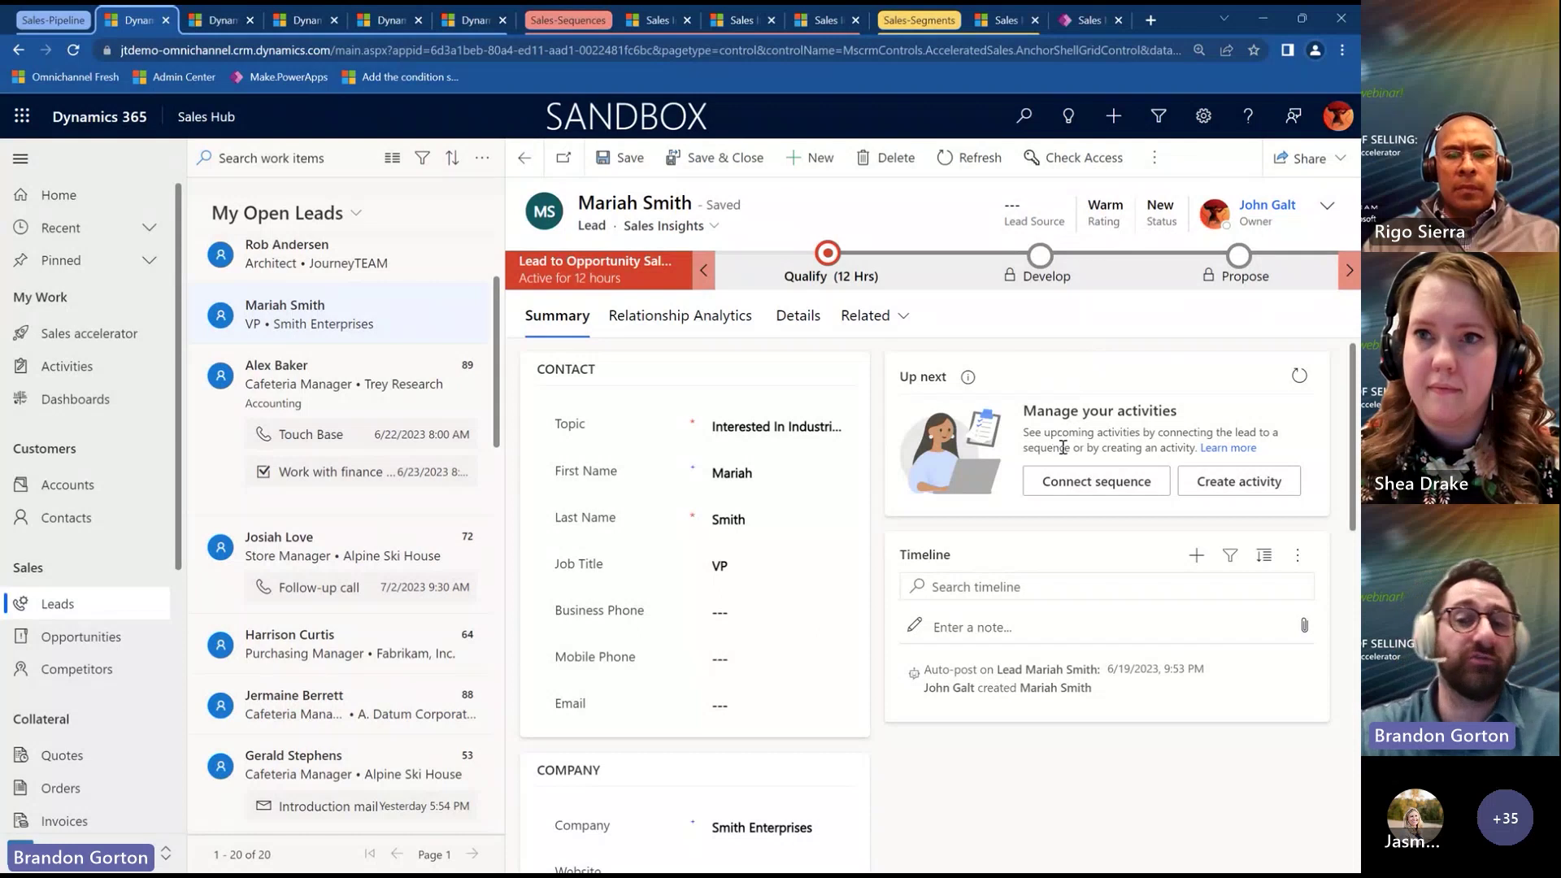
pyautogui.click(1090, 482)
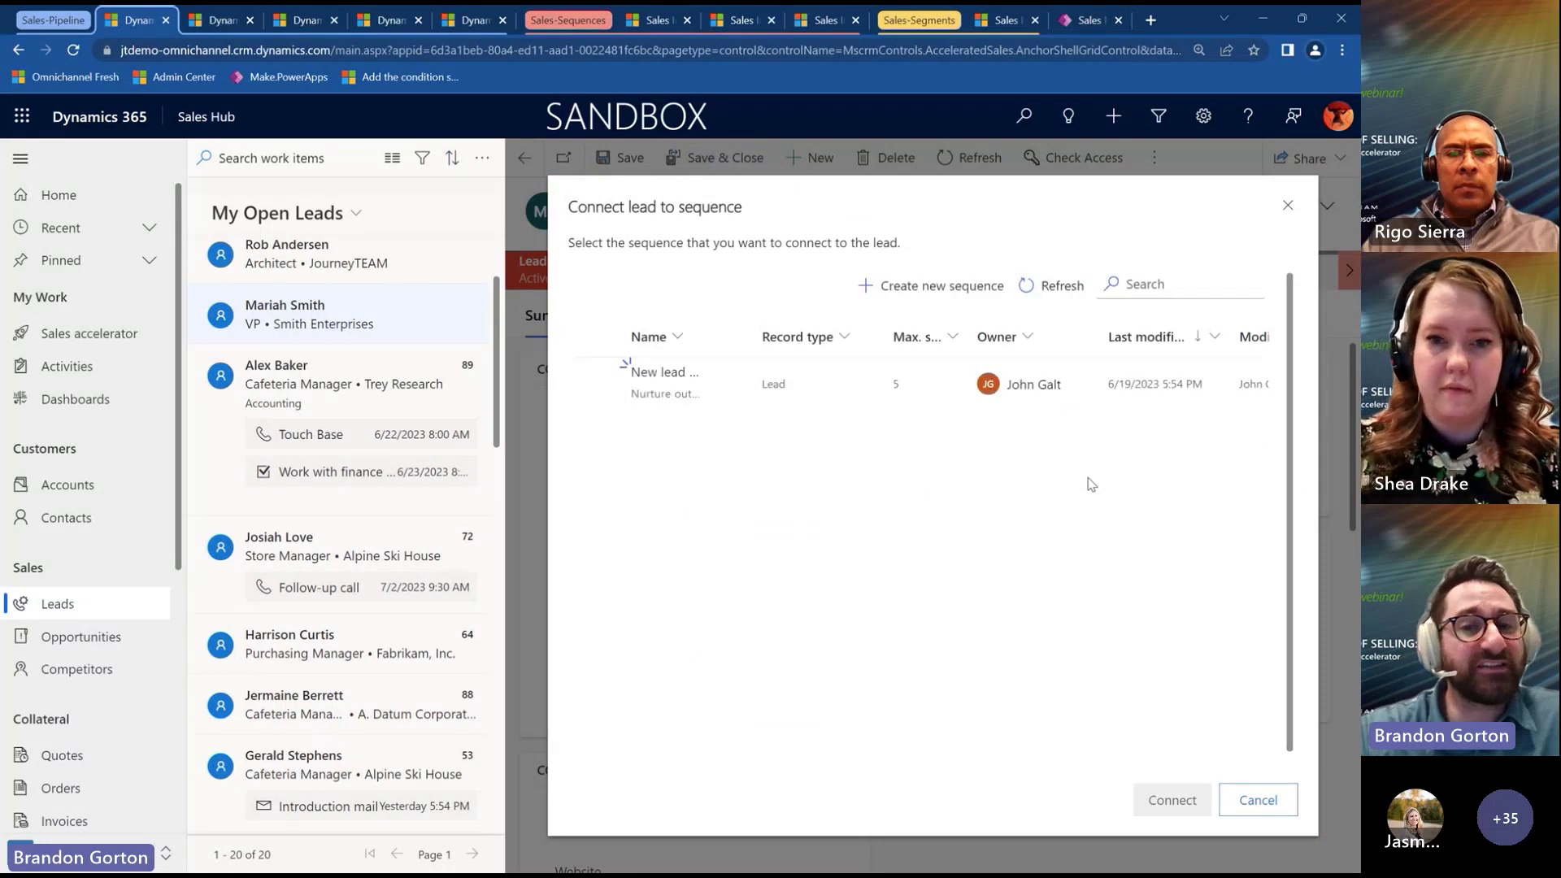
pyautogui.click(598, 384)
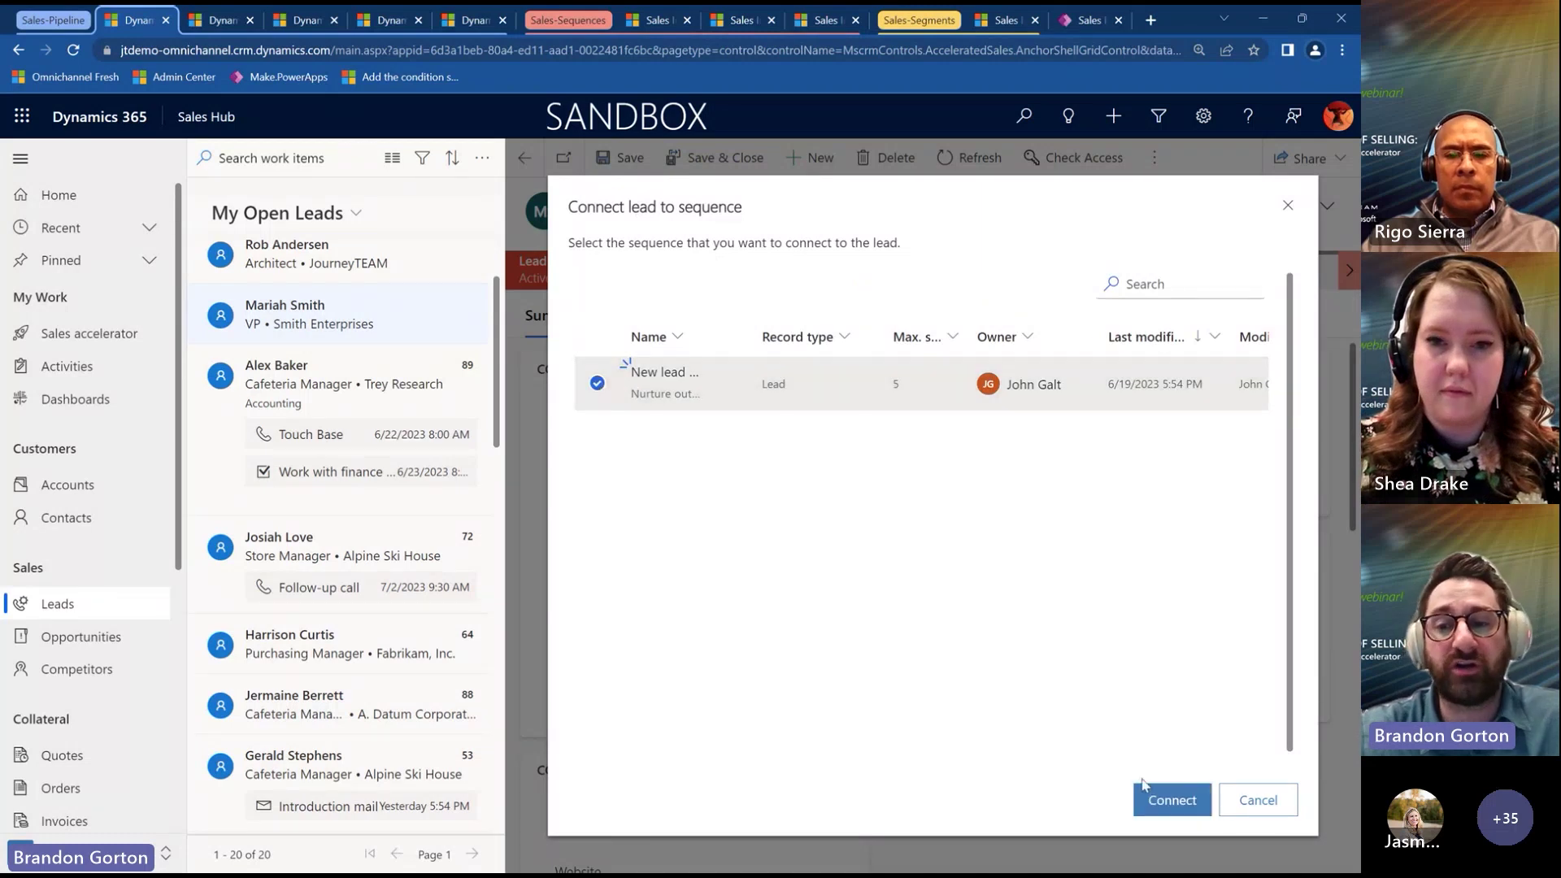
pyautogui.click(1171, 800)
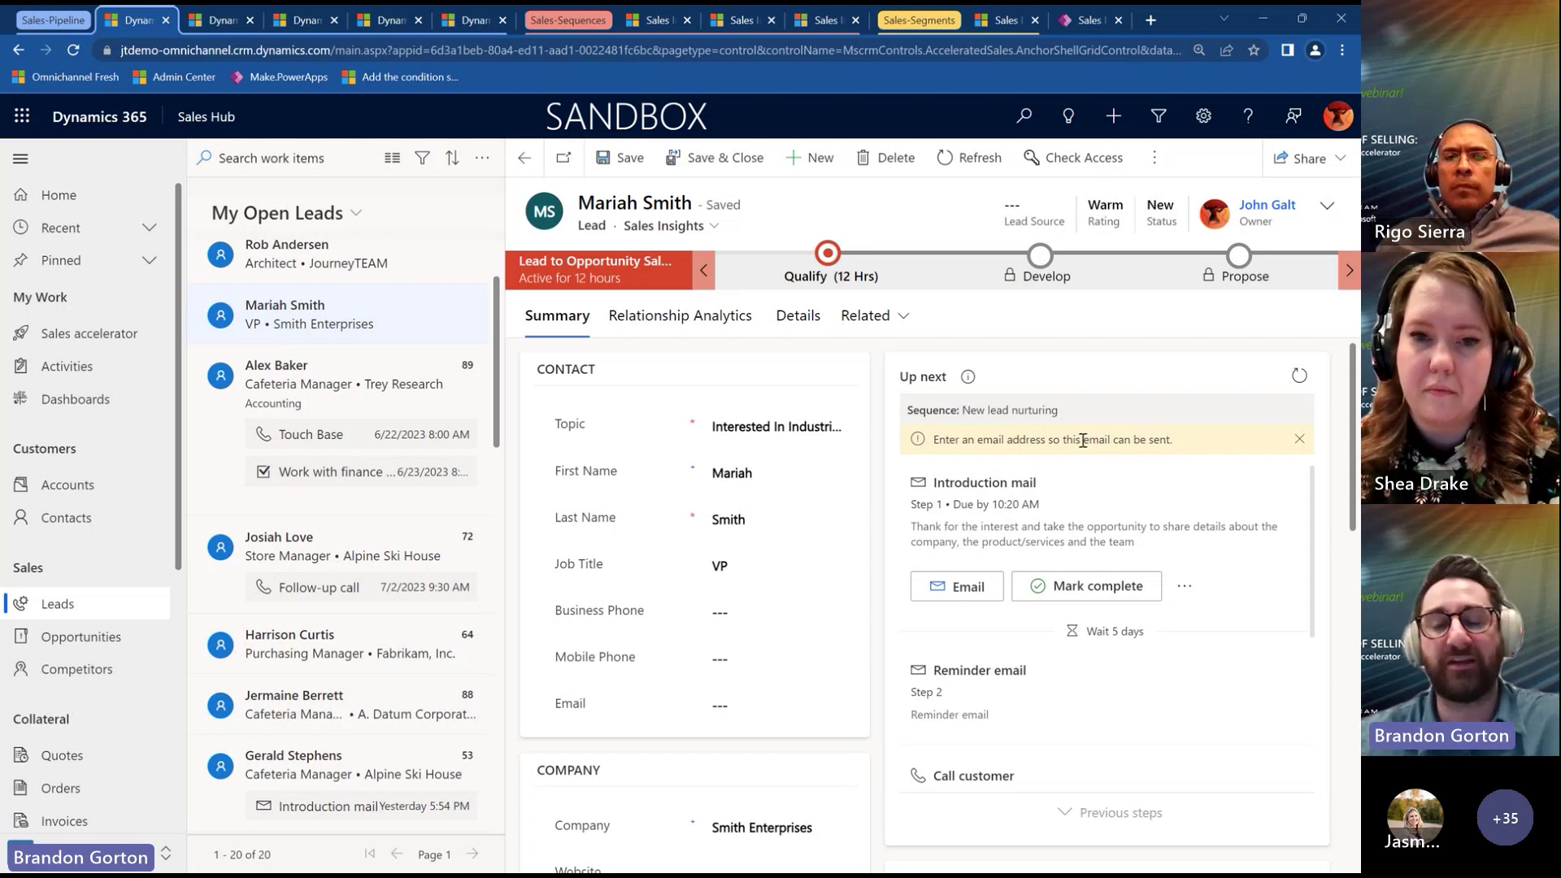
# Look through the sequence steps listed in Up next for the Smith Enterprises lead.
pyautogui.scroll(-3, 1083, 440)
pyautogui.scroll(3, 1083, 439)
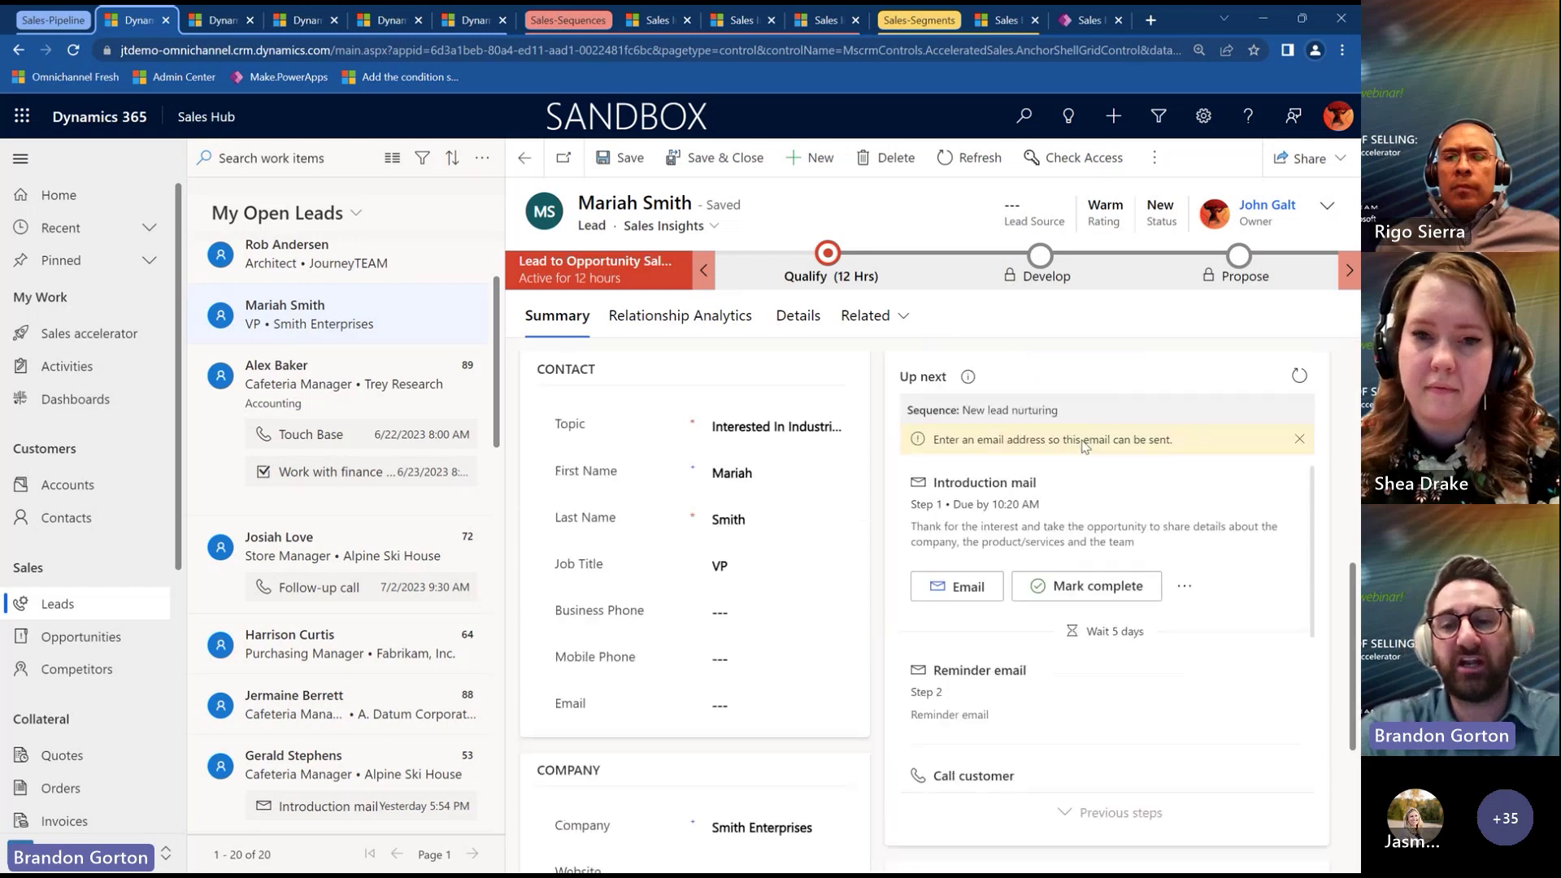
pyautogui.scroll(-4, 1221, 567)
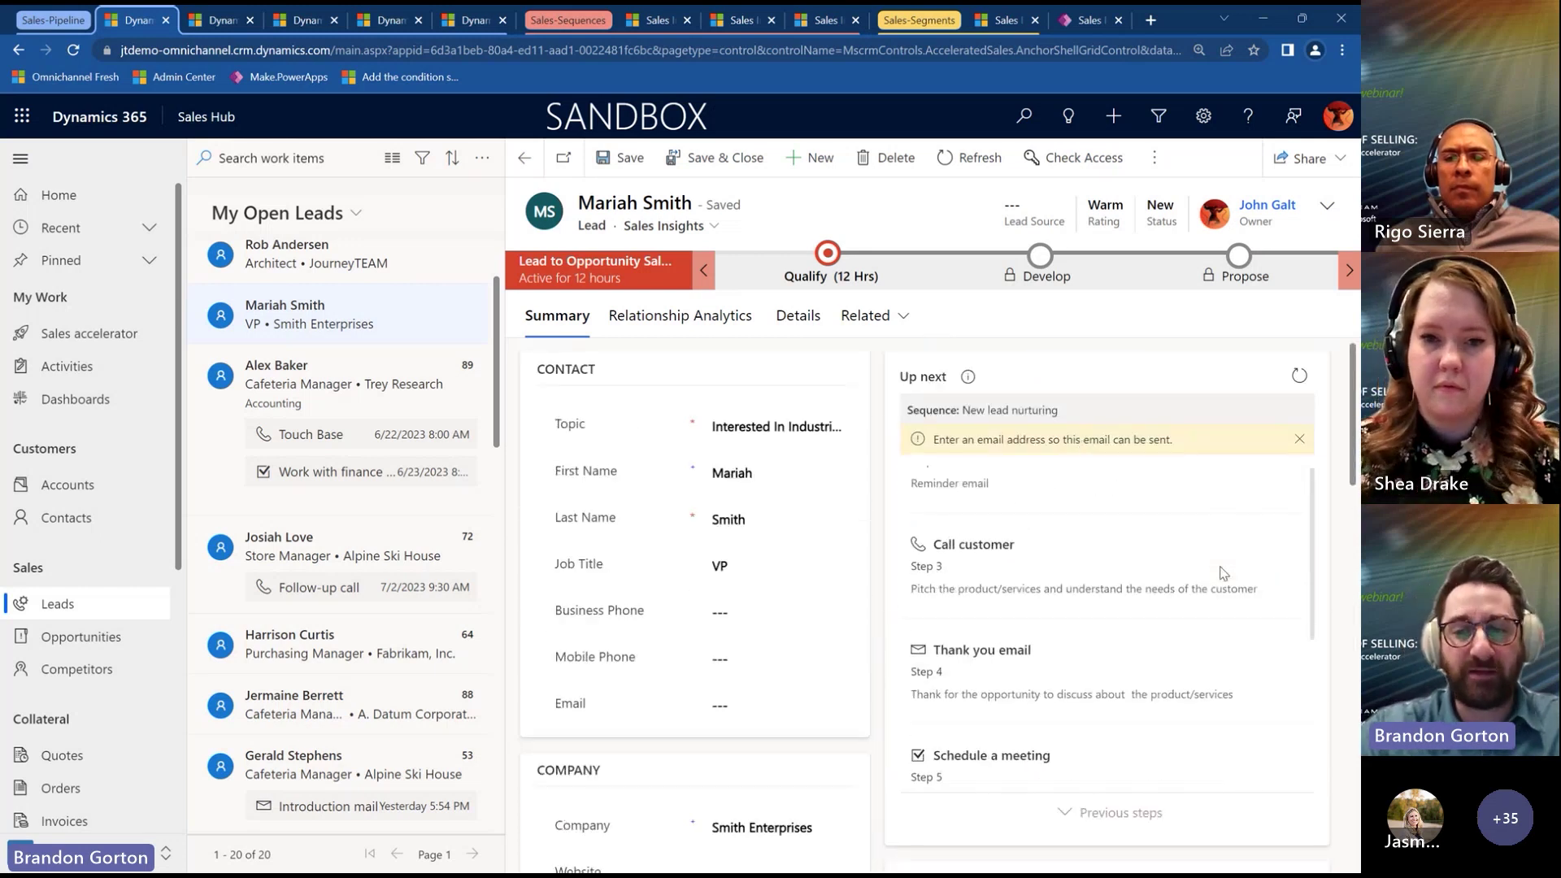
pyautogui.scroll(4, 1222, 574)
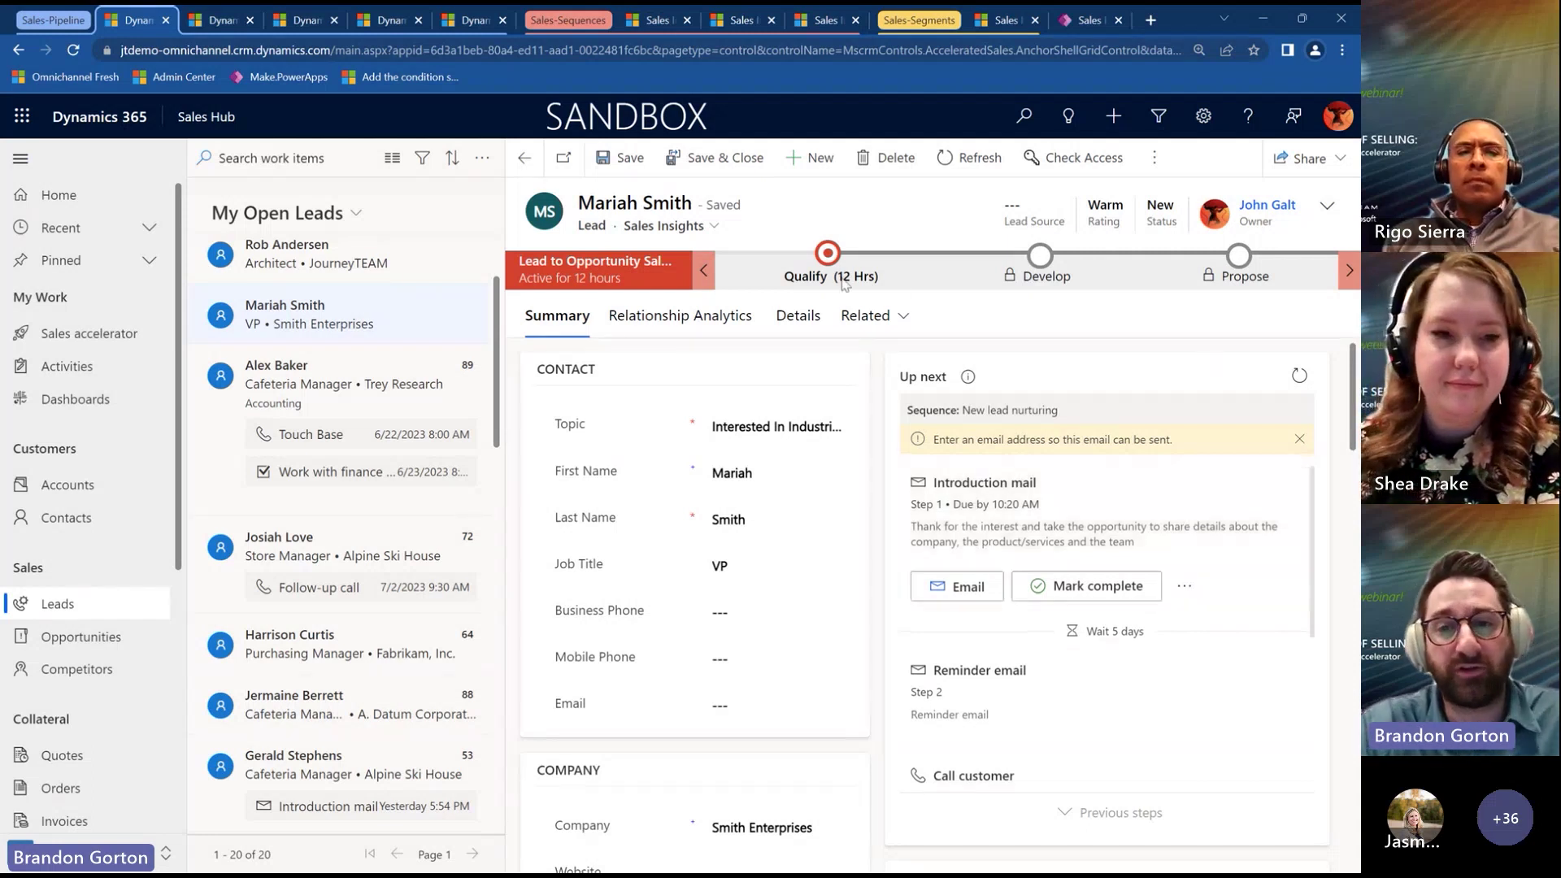
# Check the Smith Enterprises lead's Details information, return to its Summary, and look over the open leads list.
pyautogui.click(800, 317)
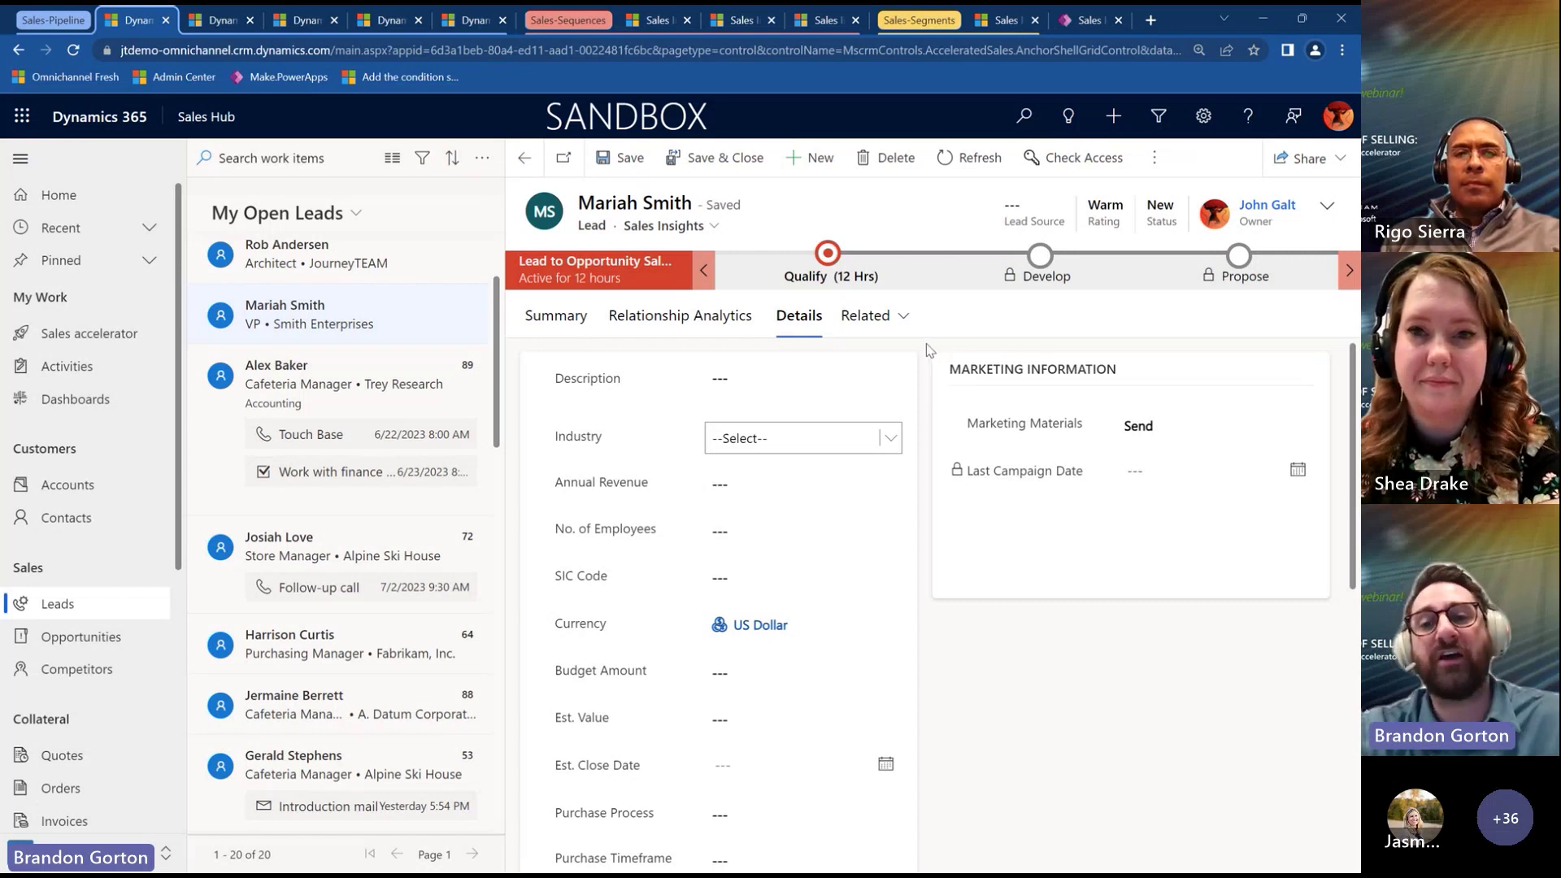
pyautogui.click(560, 330)
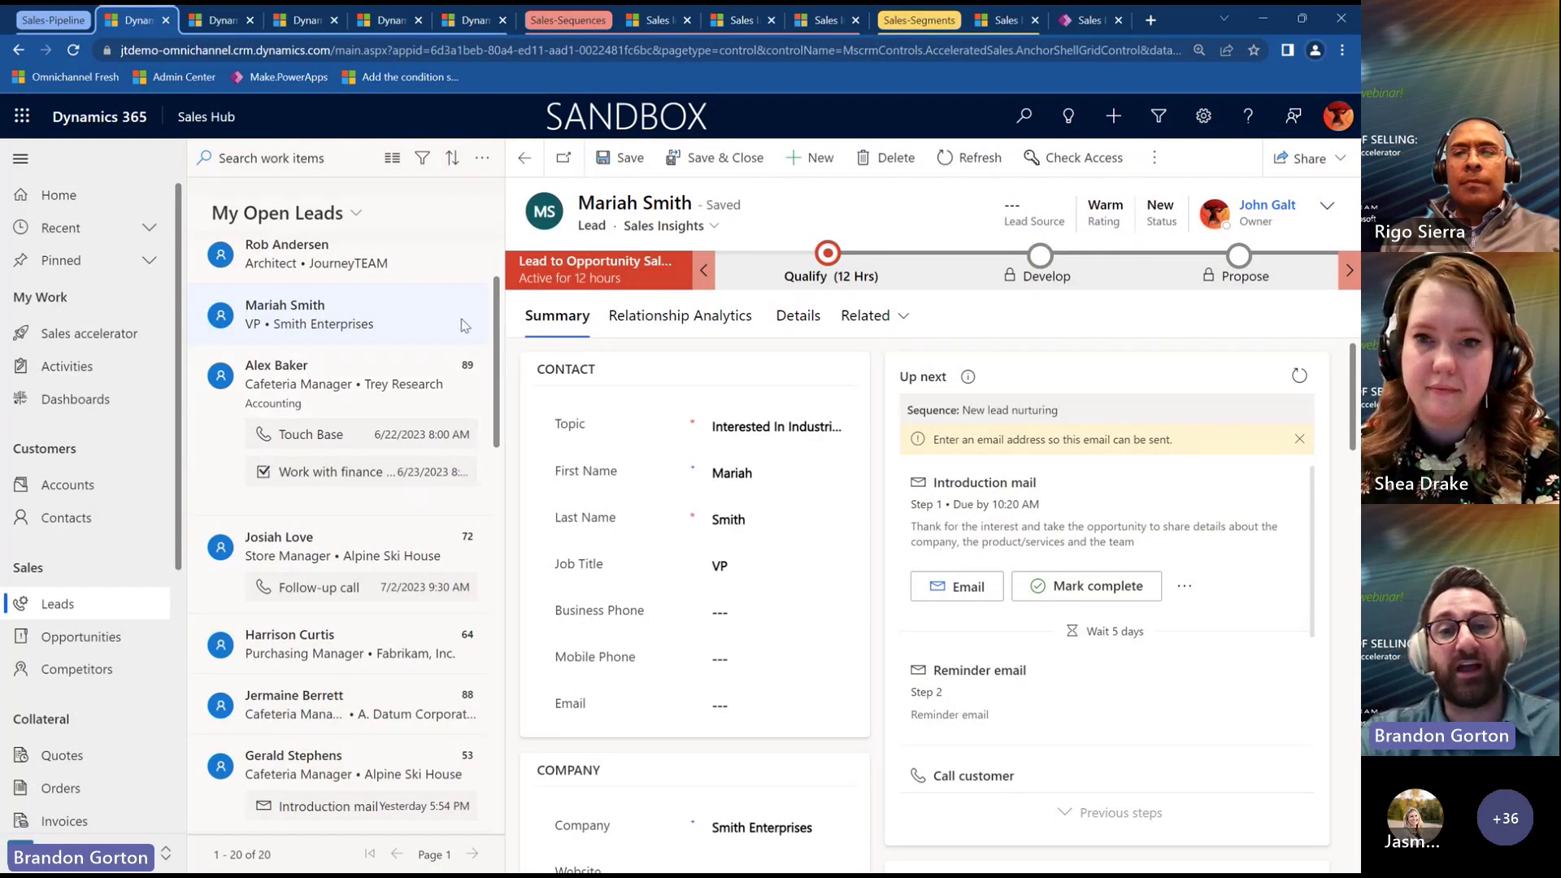
pyautogui.scroll(-3, 465, 325)
pyautogui.scroll(4, 465, 325)
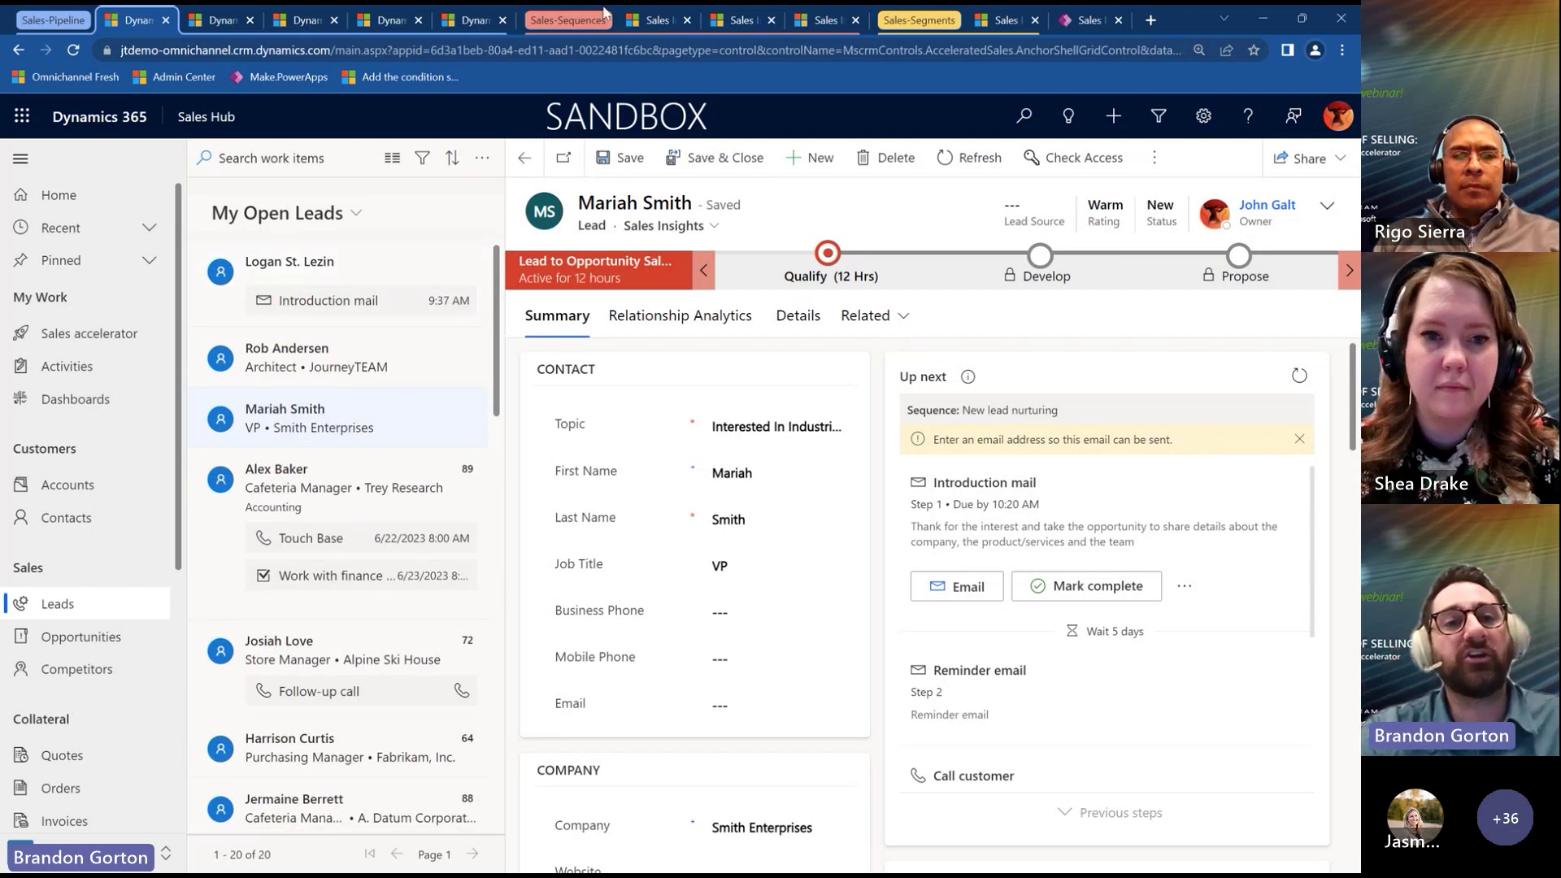
# Switch to the Sales accelerator work list and collapse and re-expand its Leads and Opportunities groups.
pyautogui.click(209, 15)
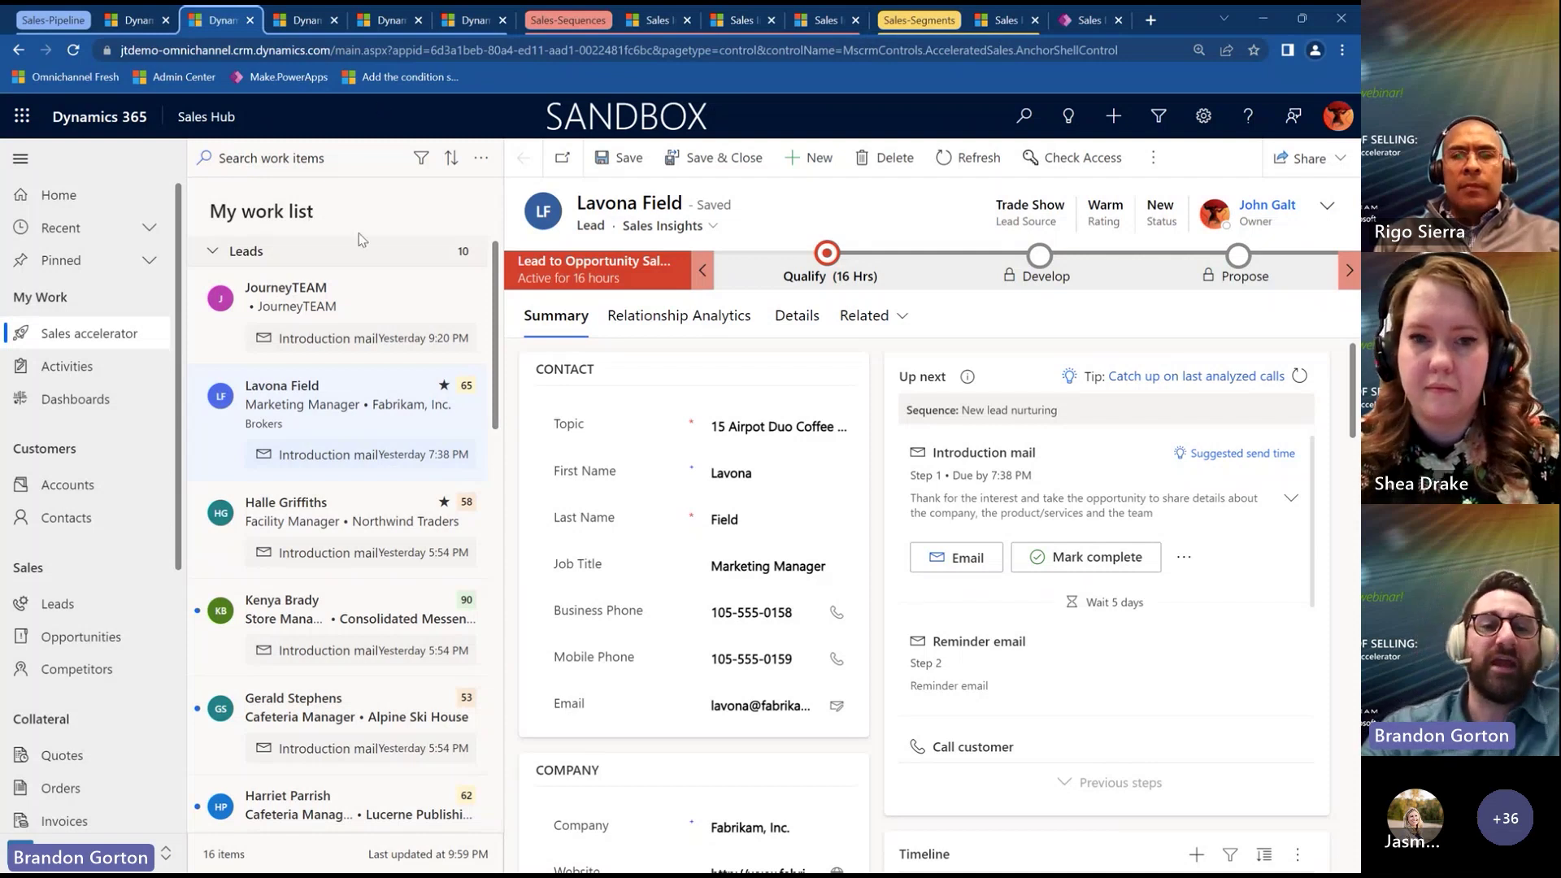
pyautogui.click(213, 252)
pyautogui.click(214, 284)
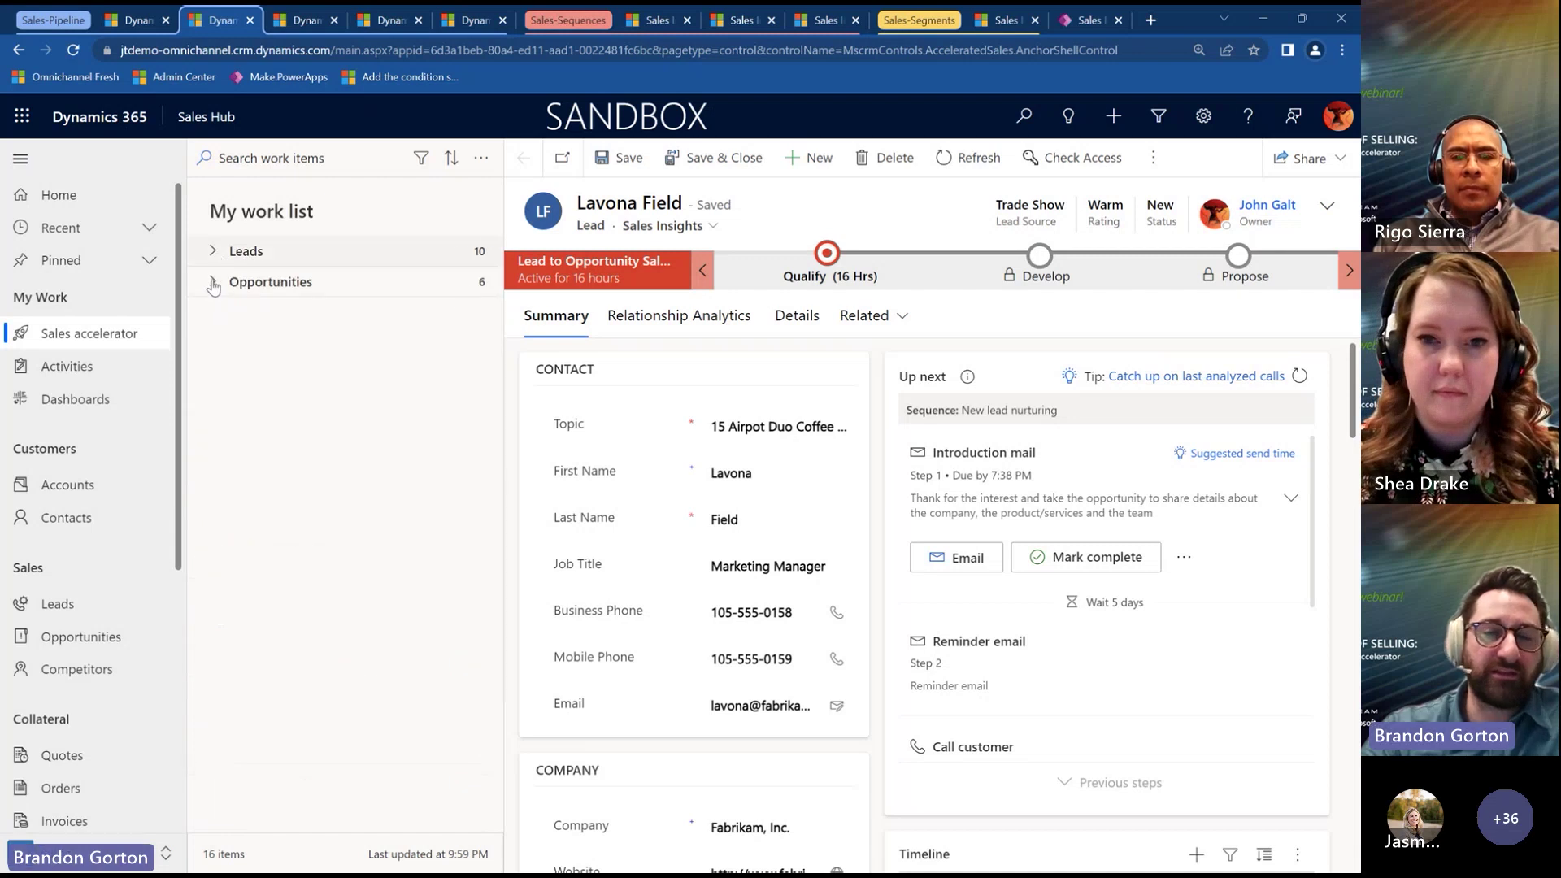
pyautogui.click(213, 284)
pyautogui.click(213, 251)
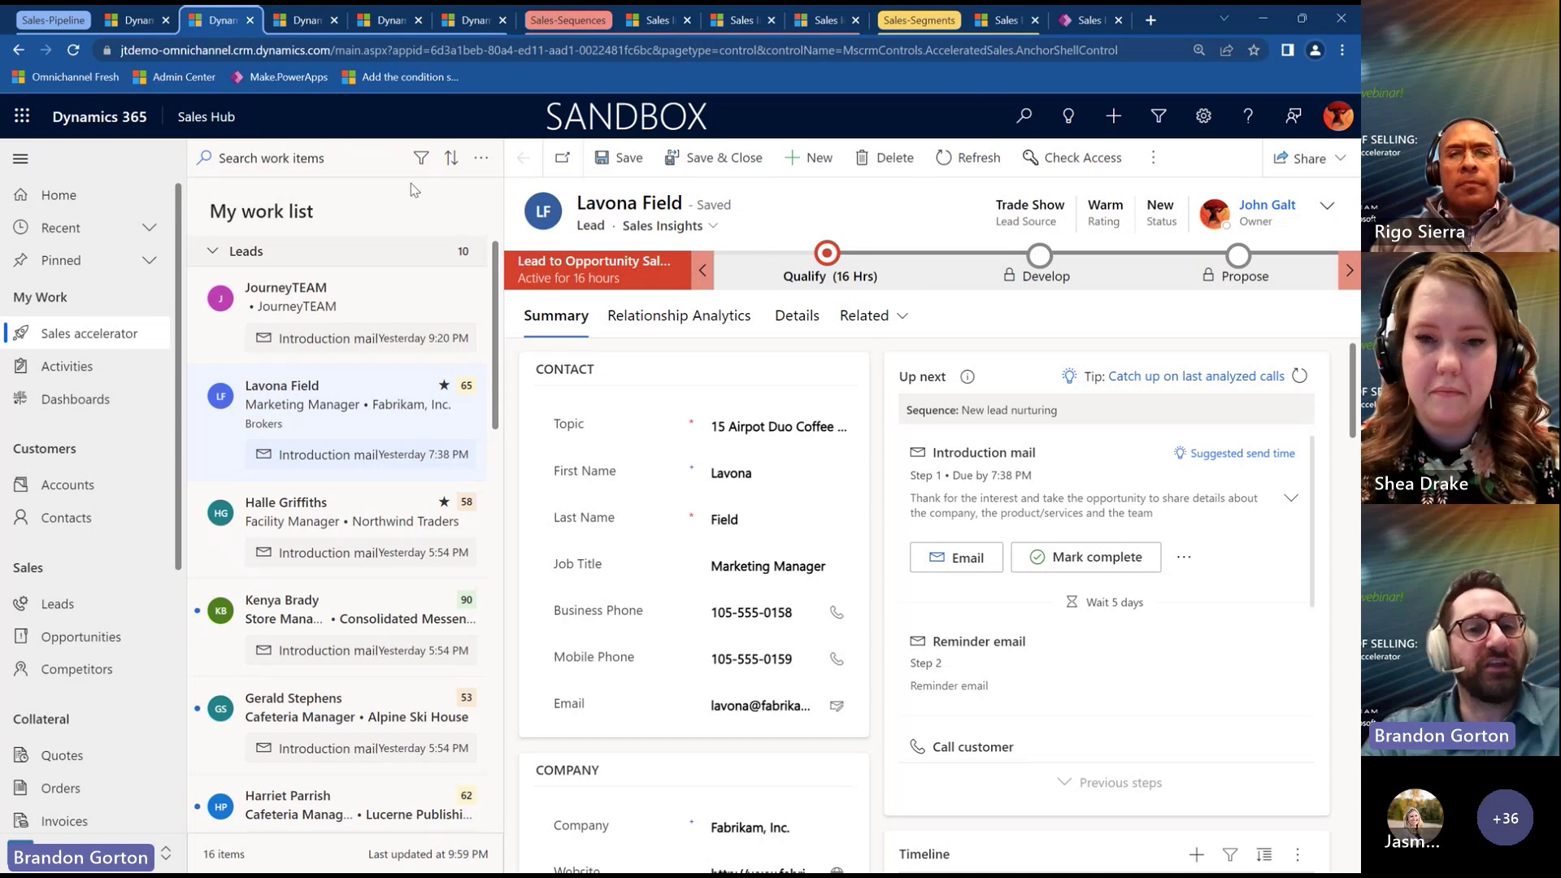
# Look over the Record type filter options and filter the work list to show only Unopened items.
pyautogui.click(422, 159)
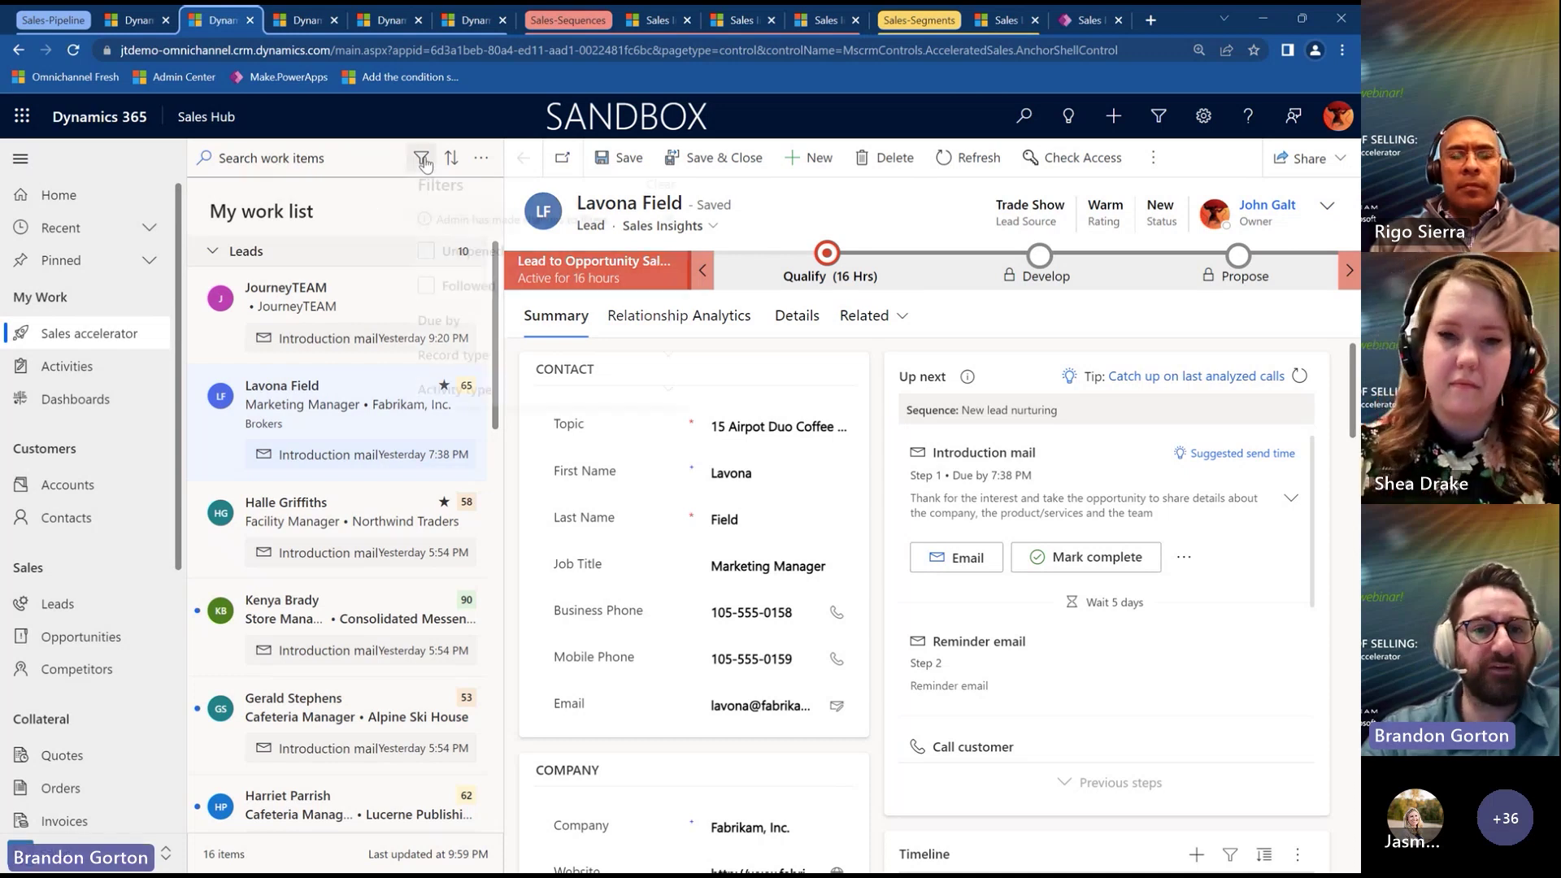
pyautogui.click(467, 366)
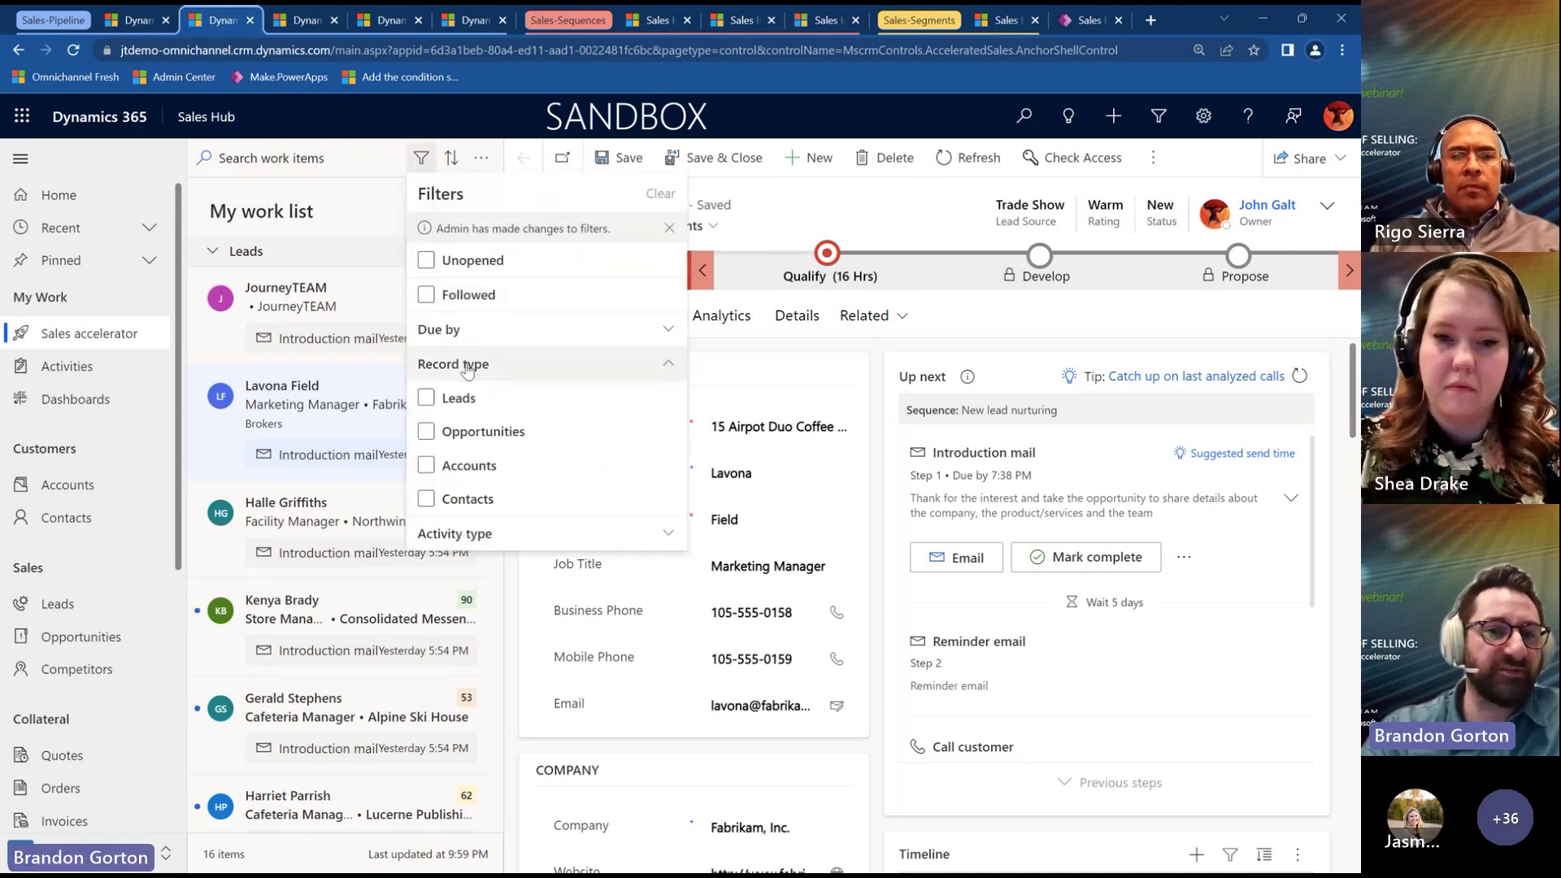
pyautogui.click(475, 438)
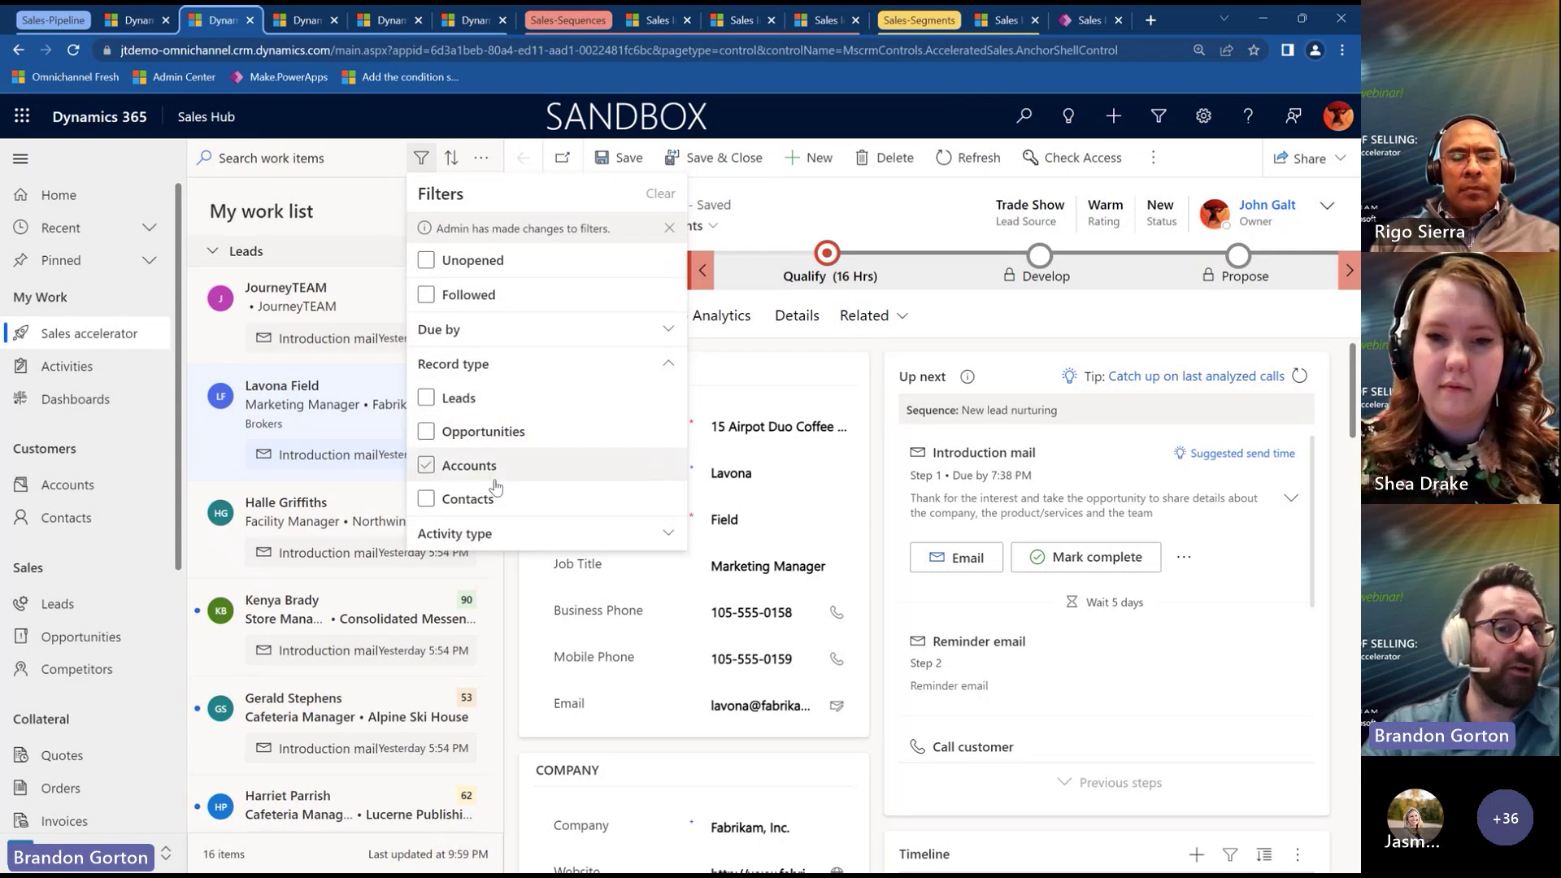
pyautogui.click(439, 468)
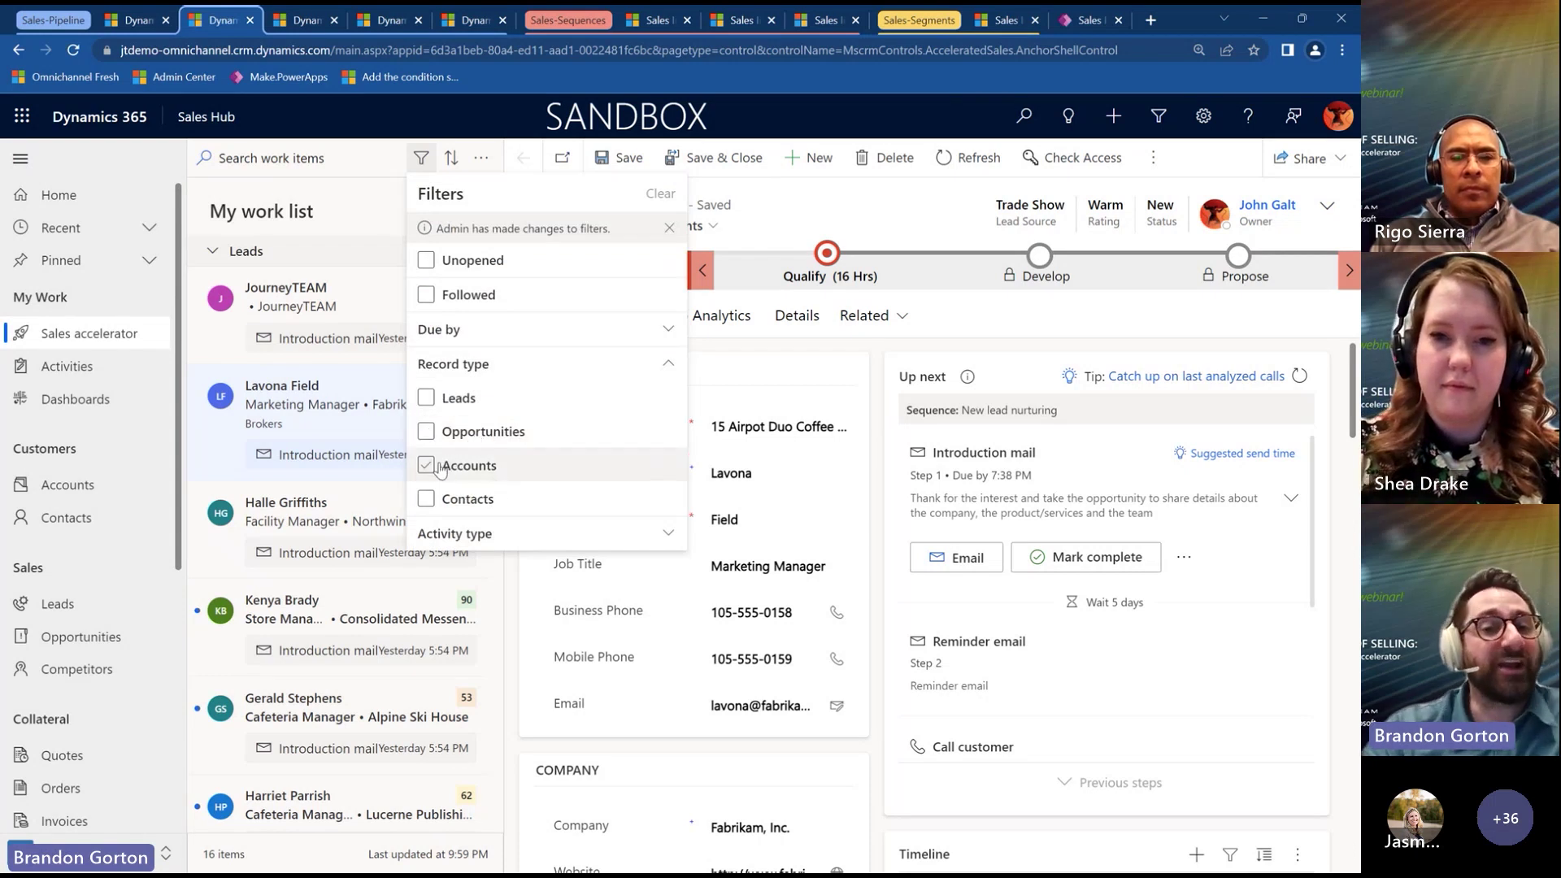
pyautogui.click(474, 261)
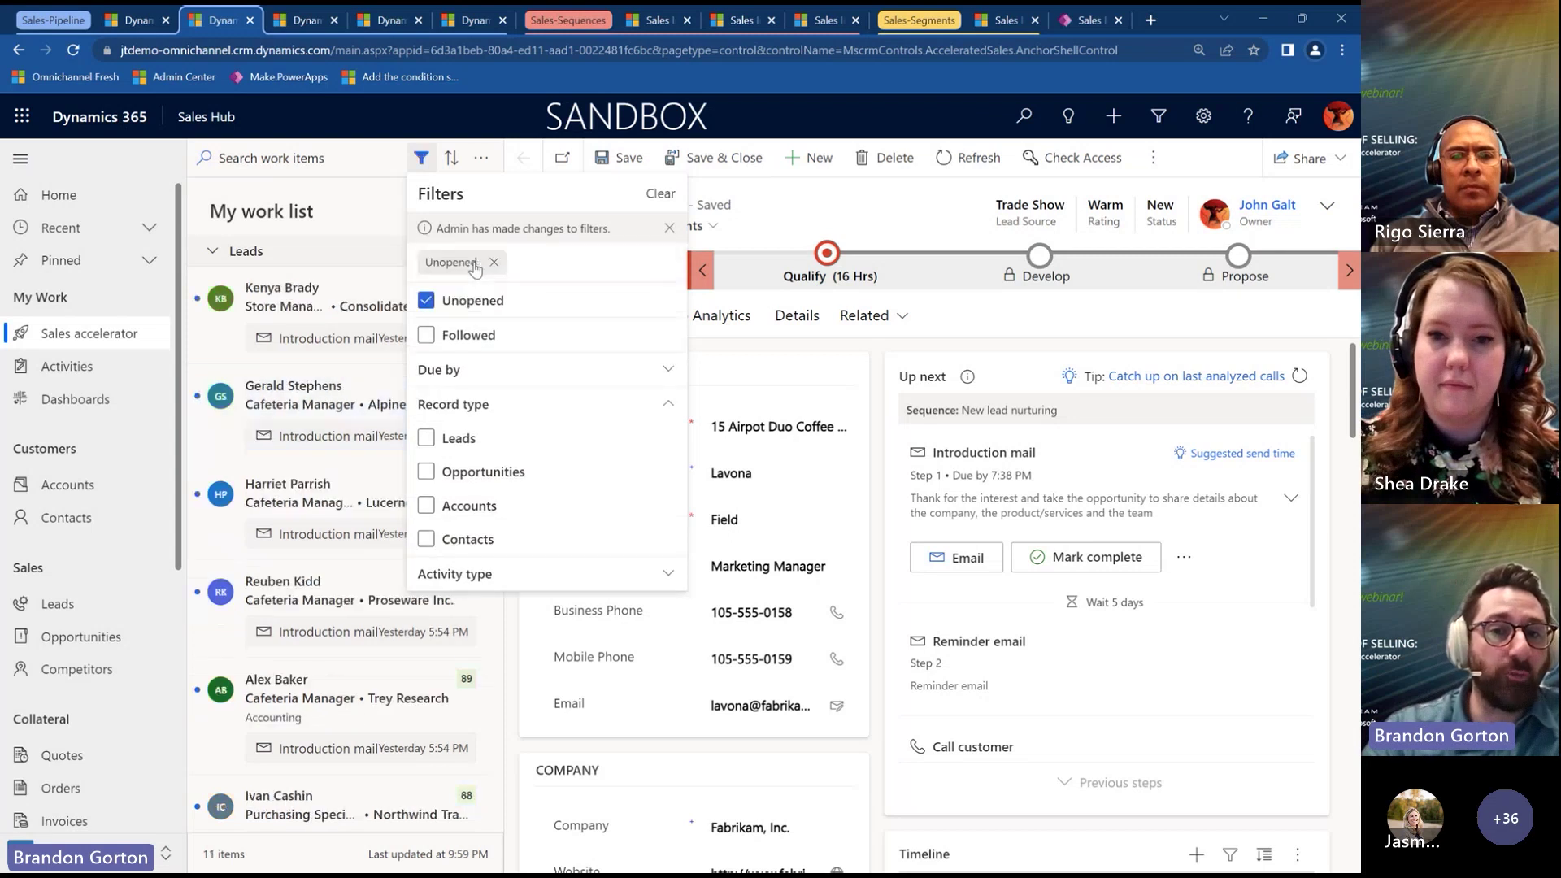
pyautogui.click(371, 189)
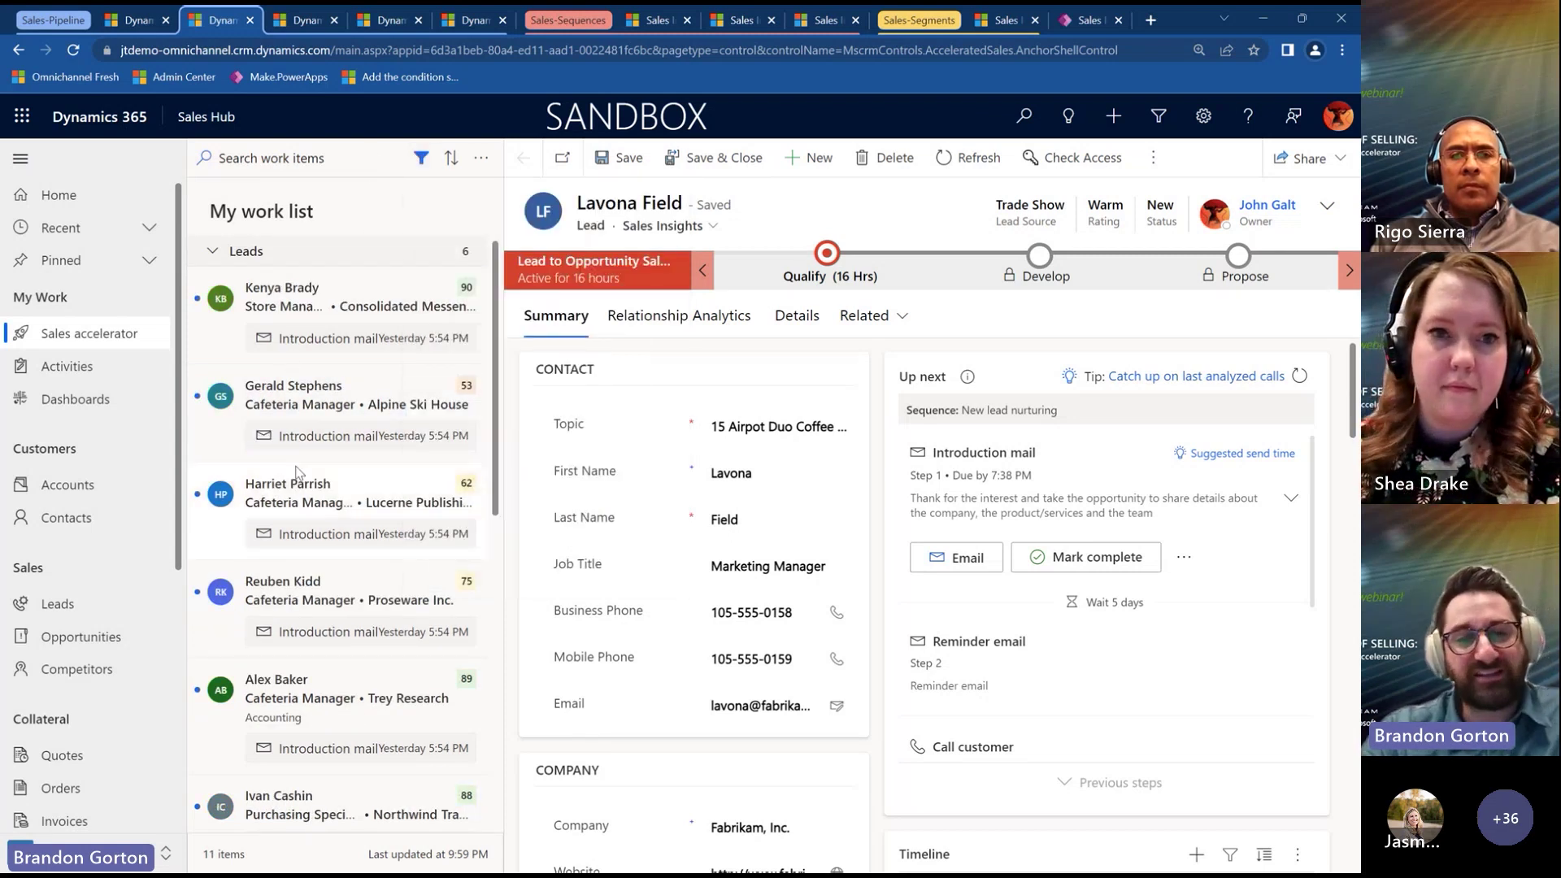
# Look through the unopened work items and open the Store Manager lead at the top of the Leads group.
pyautogui.scroll(-1, 331, 548)
pyautogui.scroll(-3, 331, 553)
pyautogui.scroll(5, 331, 551)
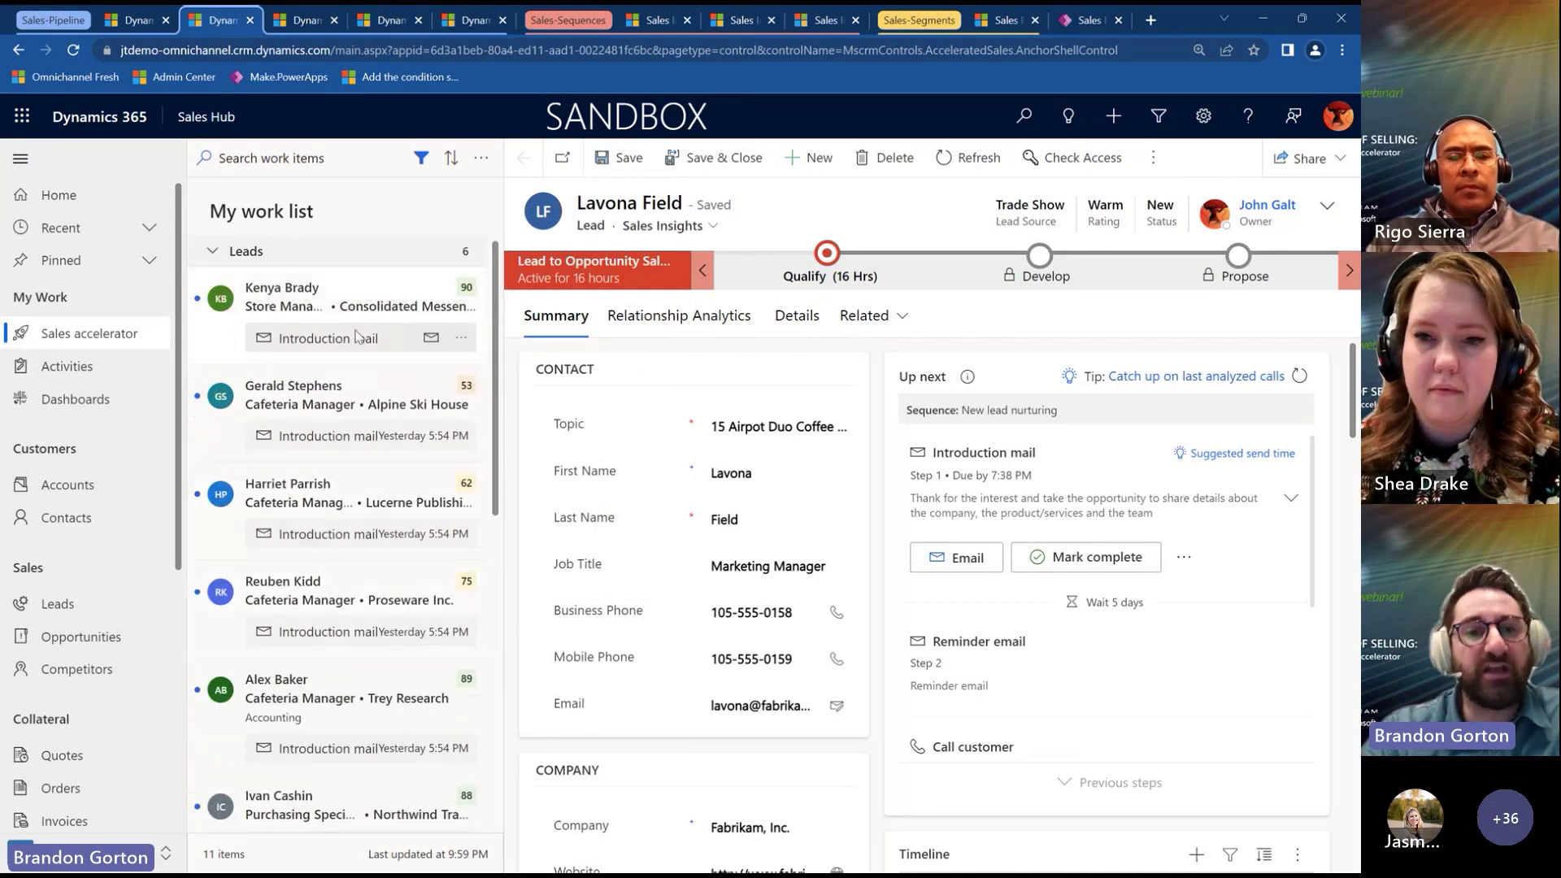
pyautogui.click(327, 314)
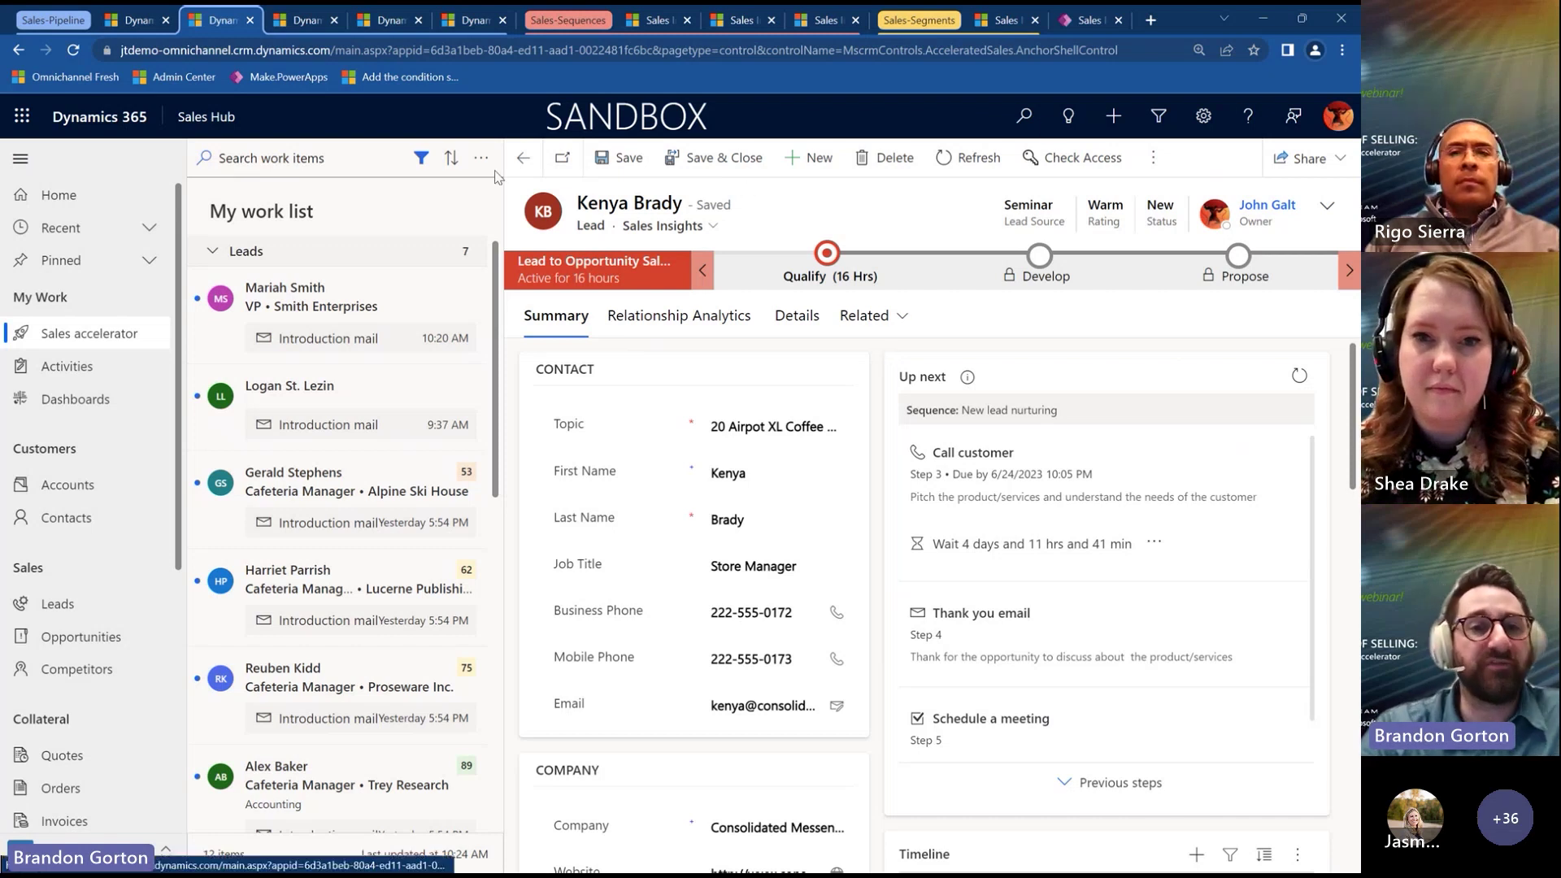
# Replace the work list's Unopened filter with Followed, and remove that filter again to list all items.
pyautogui.click(420, 157)
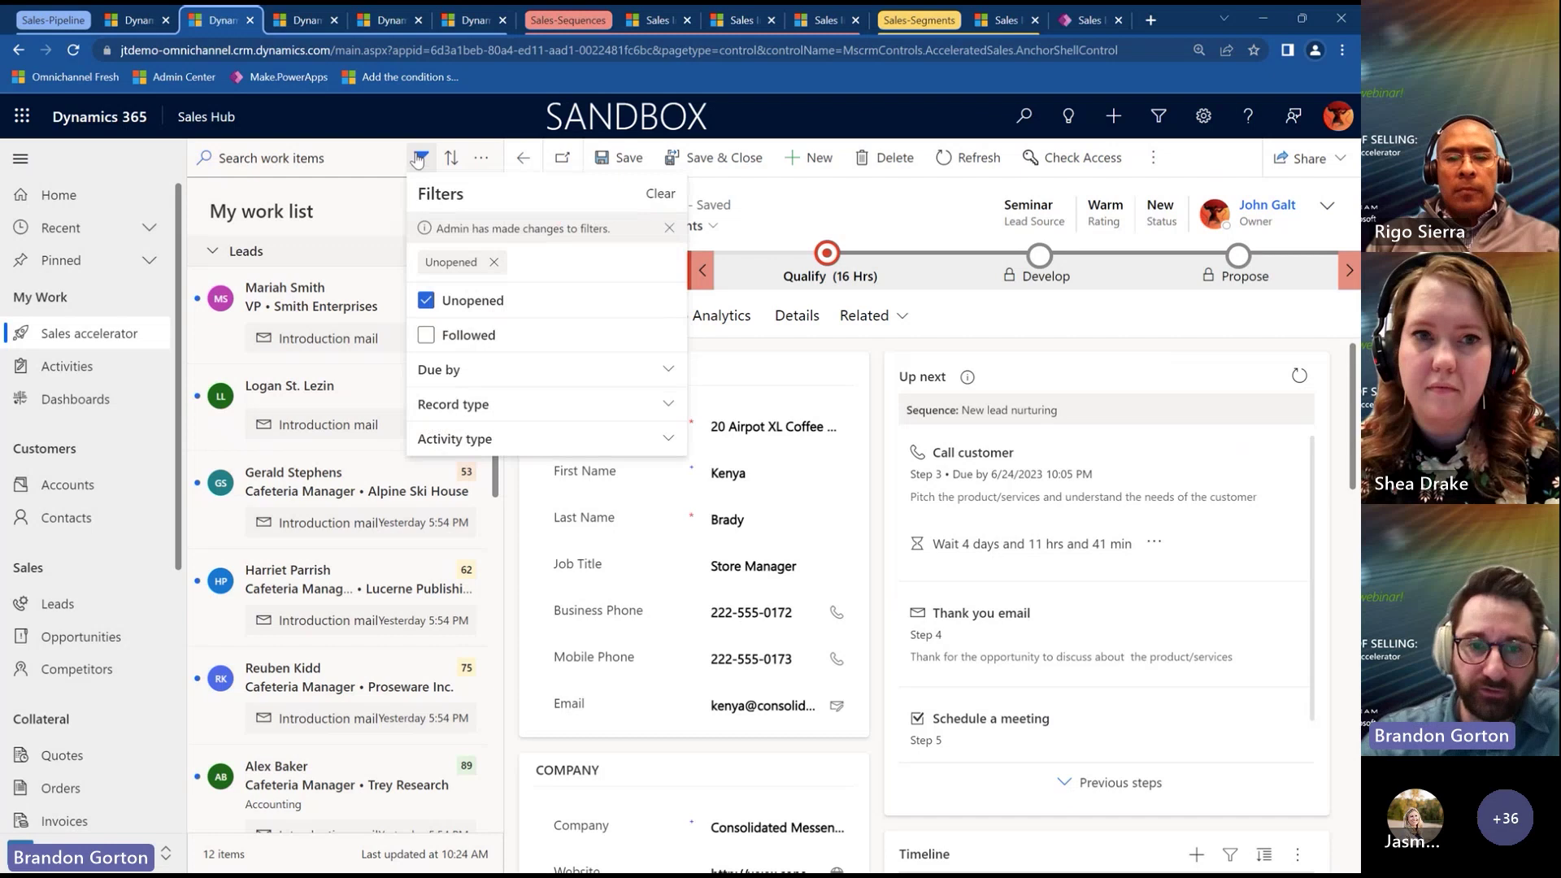
pyautogui.click(426, 300)
pyautogui.click(488, 292)
pyautogui.click(426, 294)
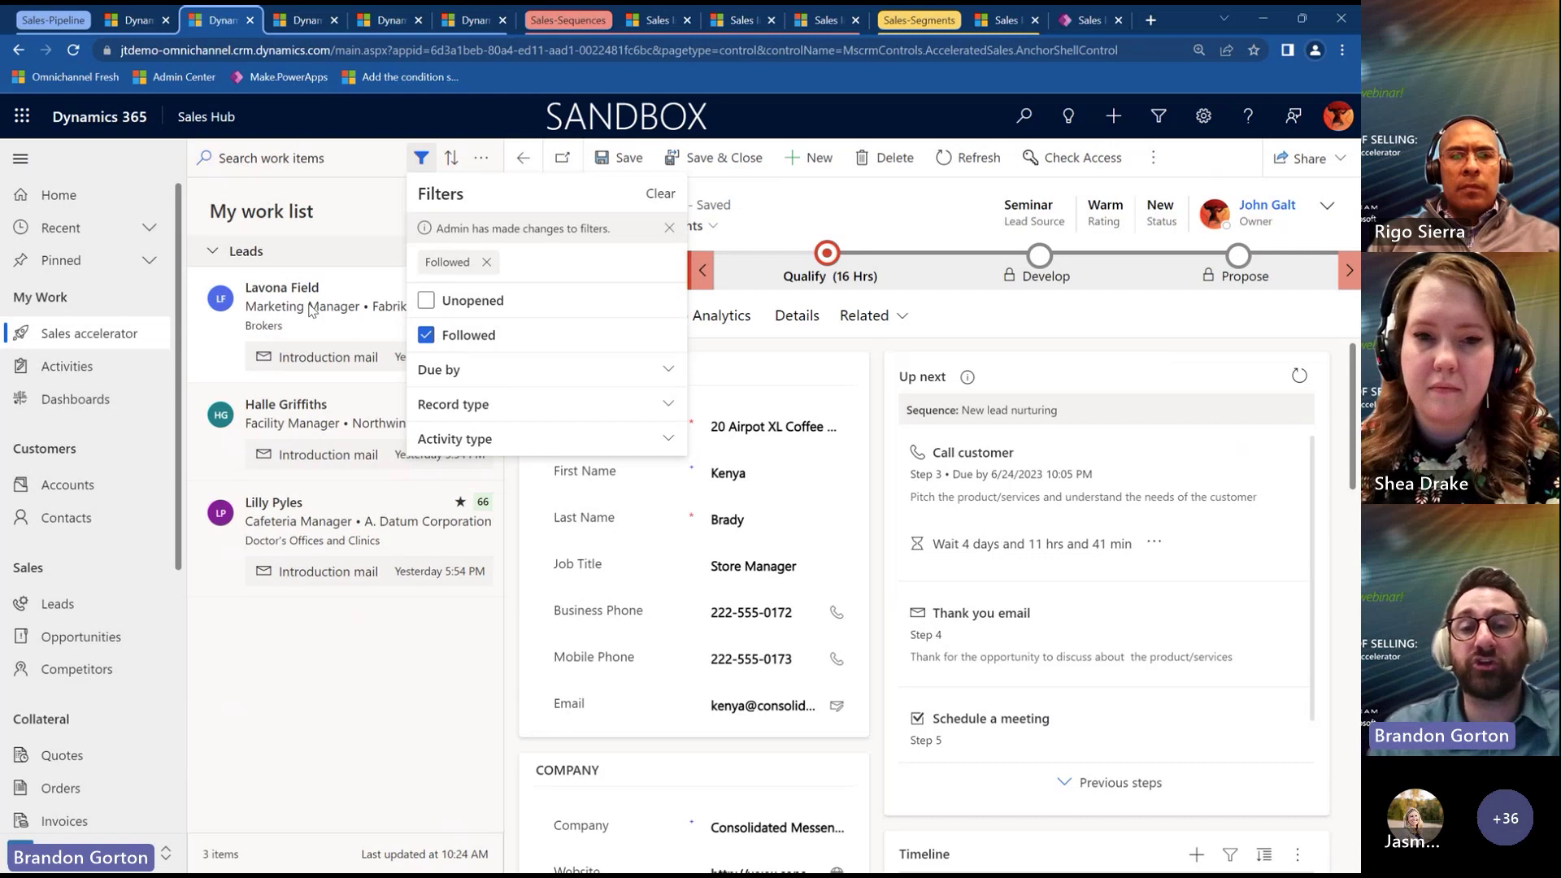
pyautogui.click(427, 340)
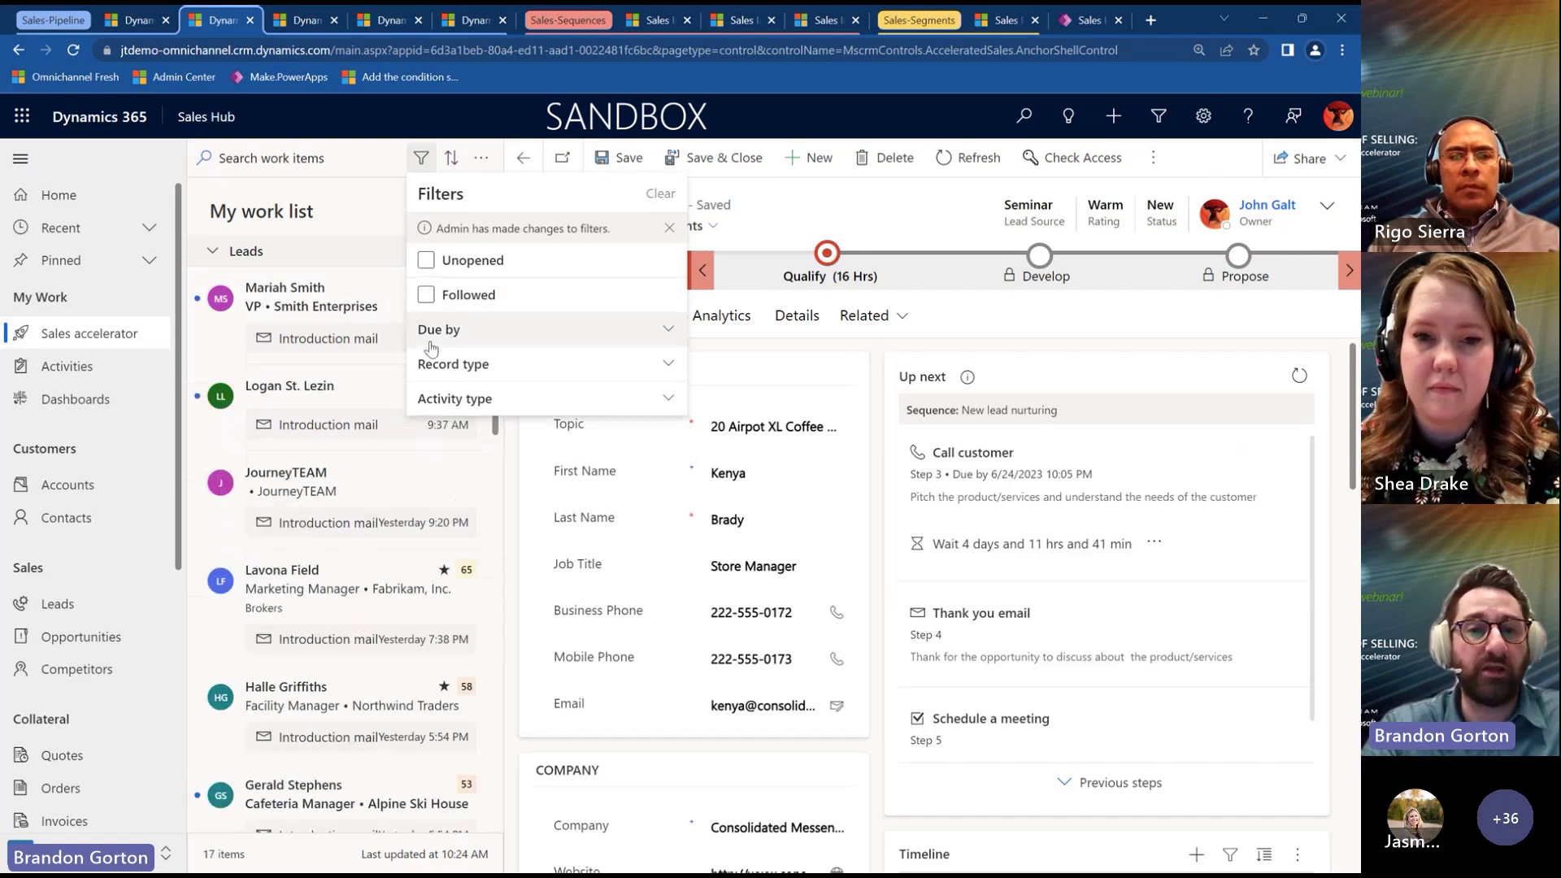
# Filter the work list by due date using Today, From tomorrow and Overdue in turn, and clear the Overdue filter.
pyautogui.click(523, 339)
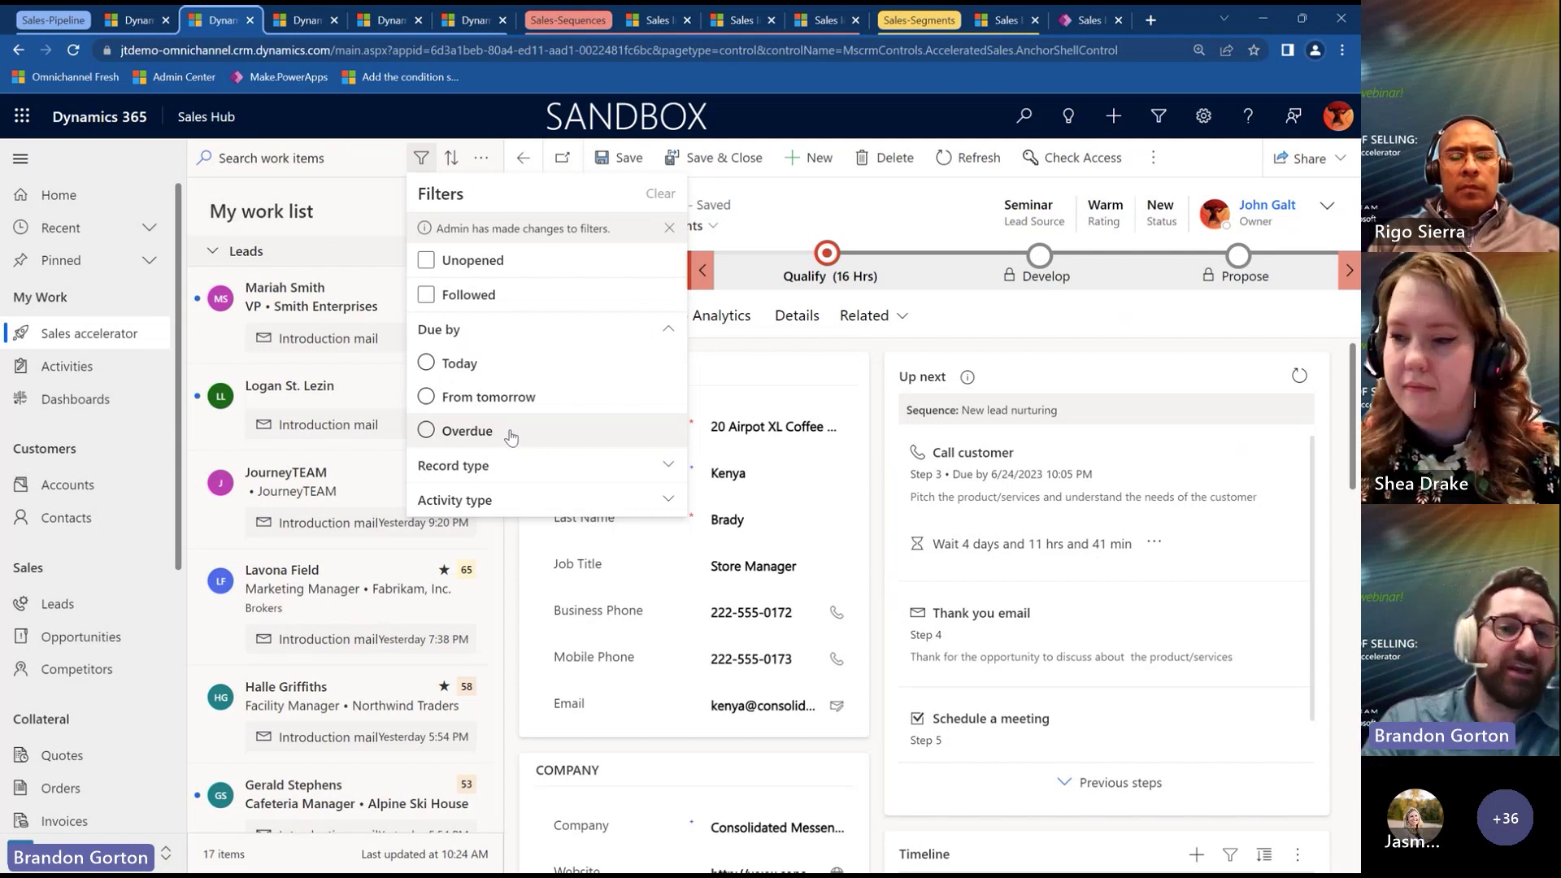
pyautogui.click(460, 364)
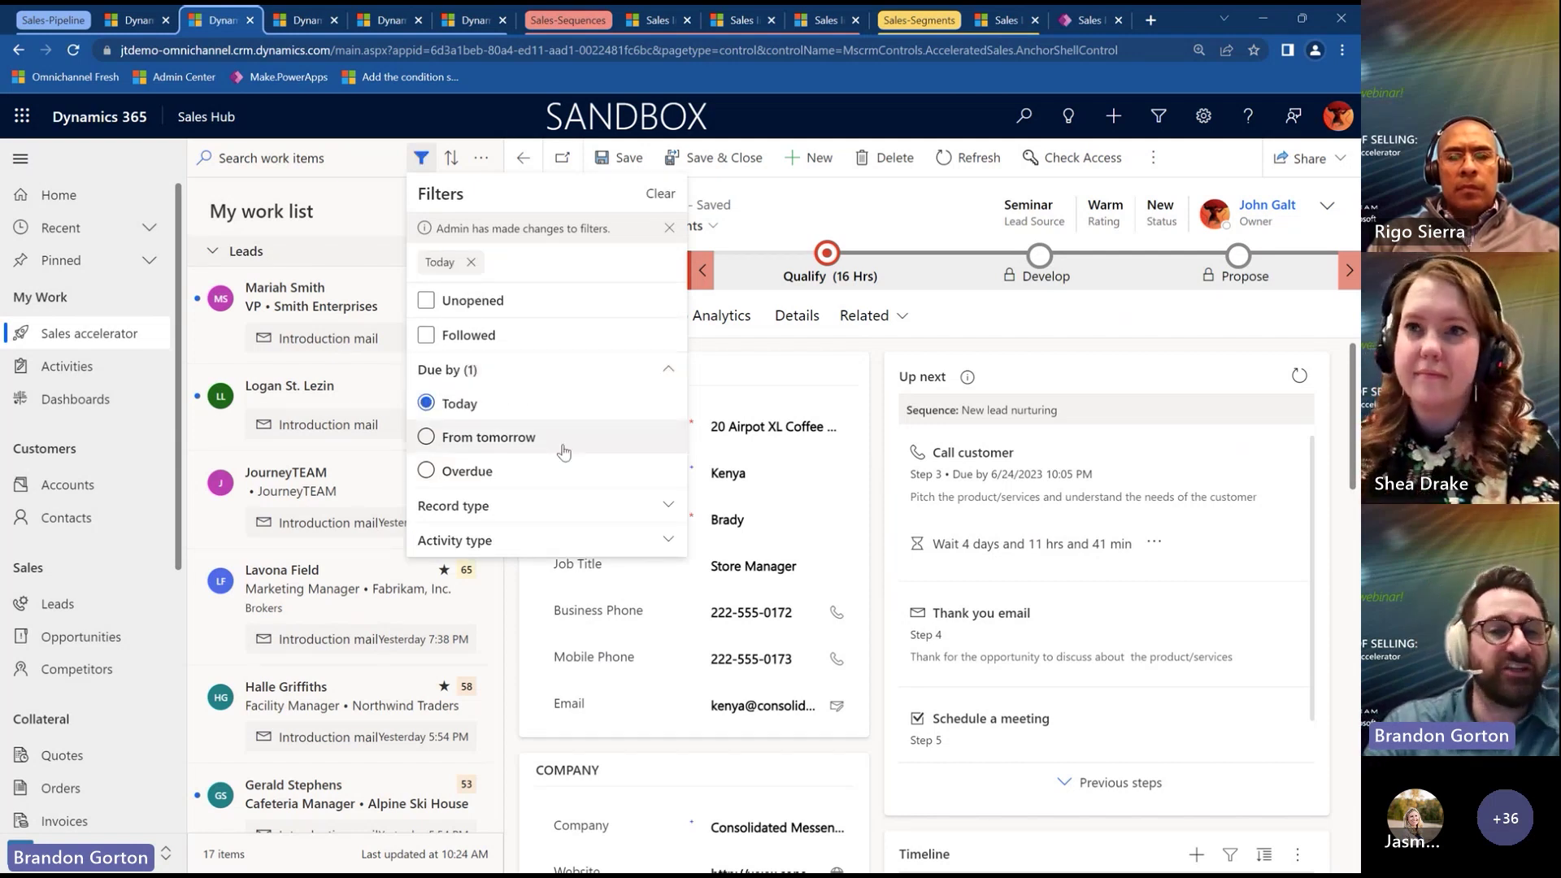
pyautogui.click(509, 440)
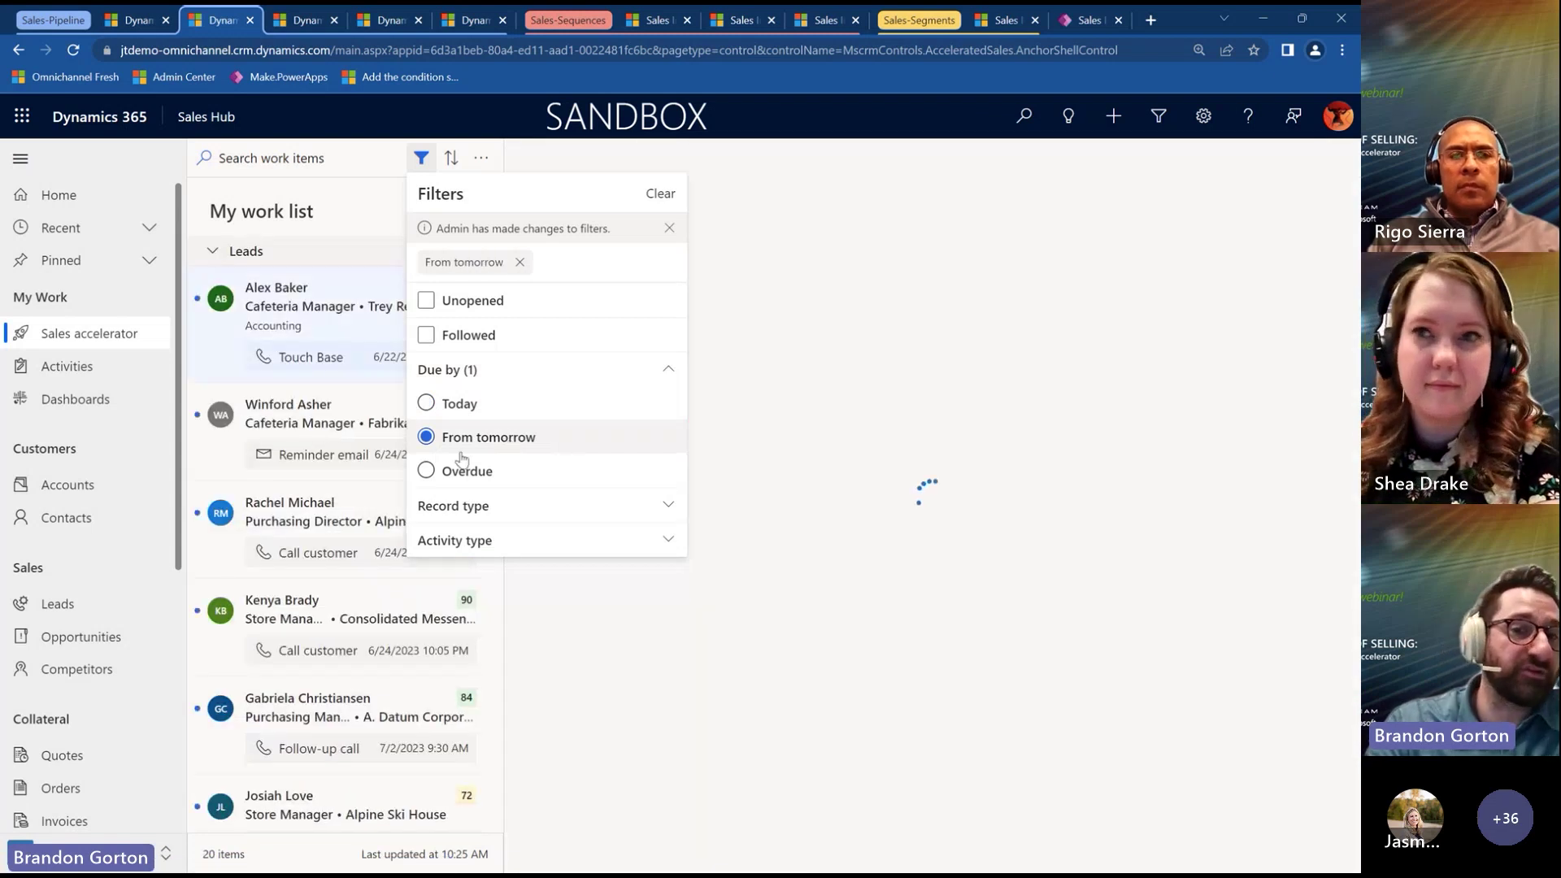
pyautogui.click(451, 478)
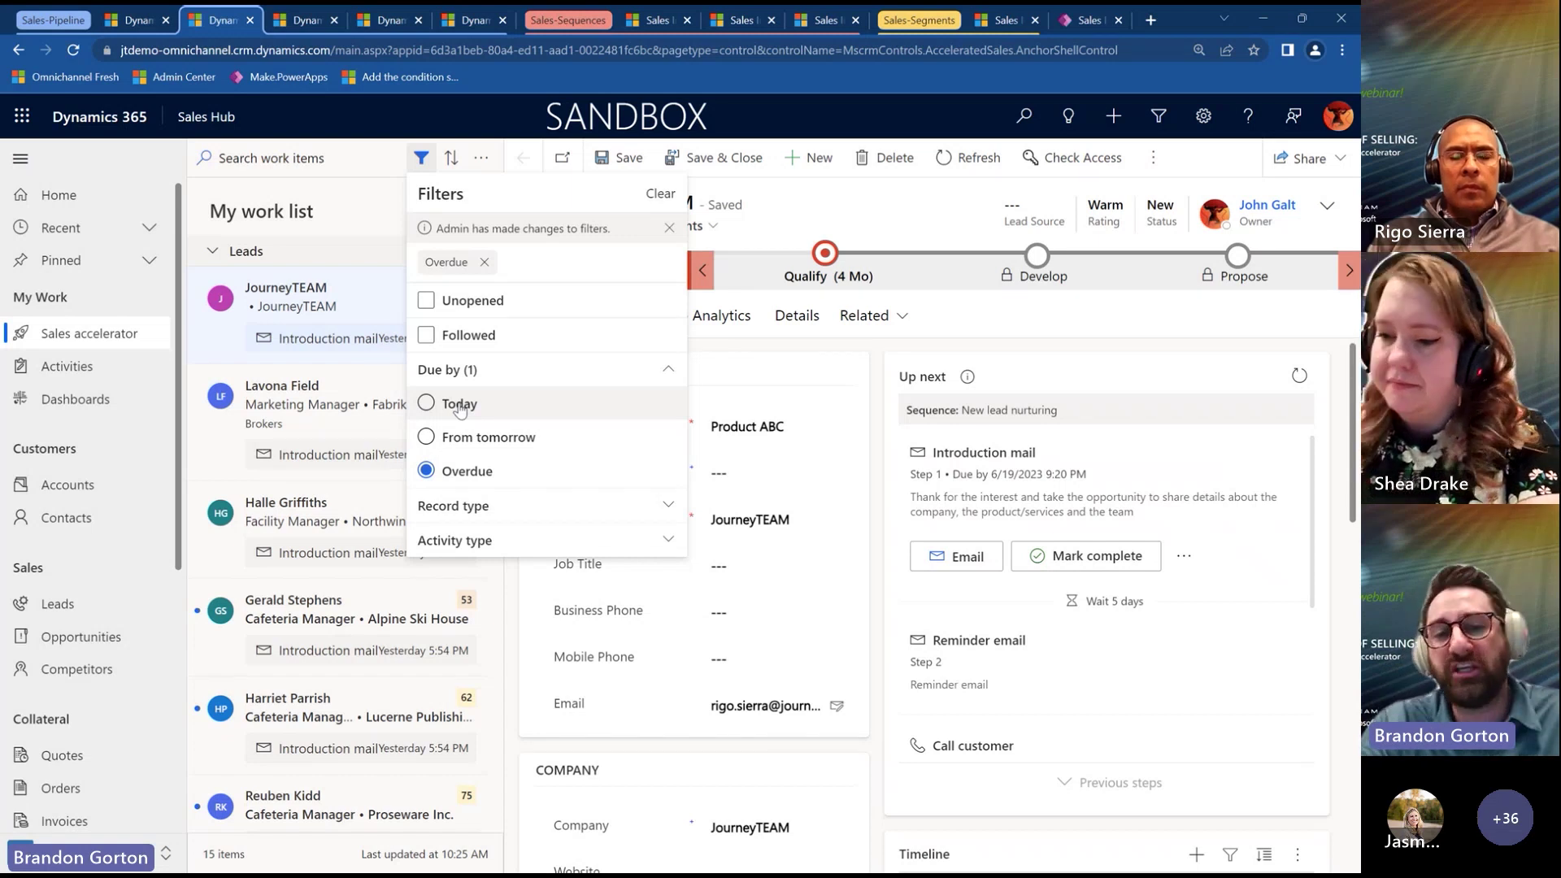
pyautogui.click(455, 477)
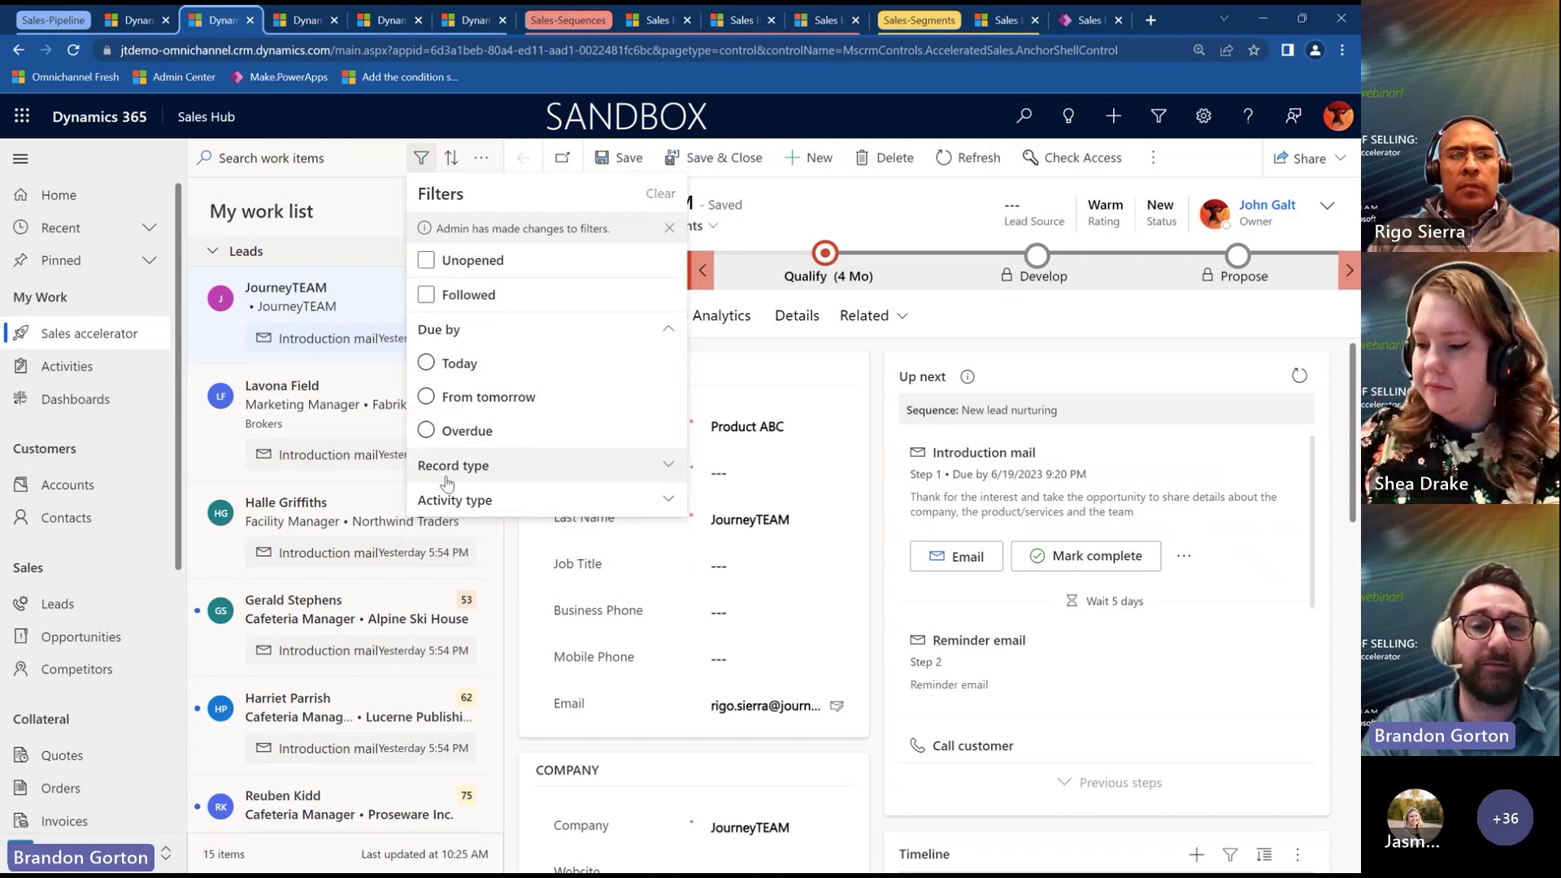
# Filter the work list by the Leads record type and remove that filter again.
pyautogui.click(493, 468)
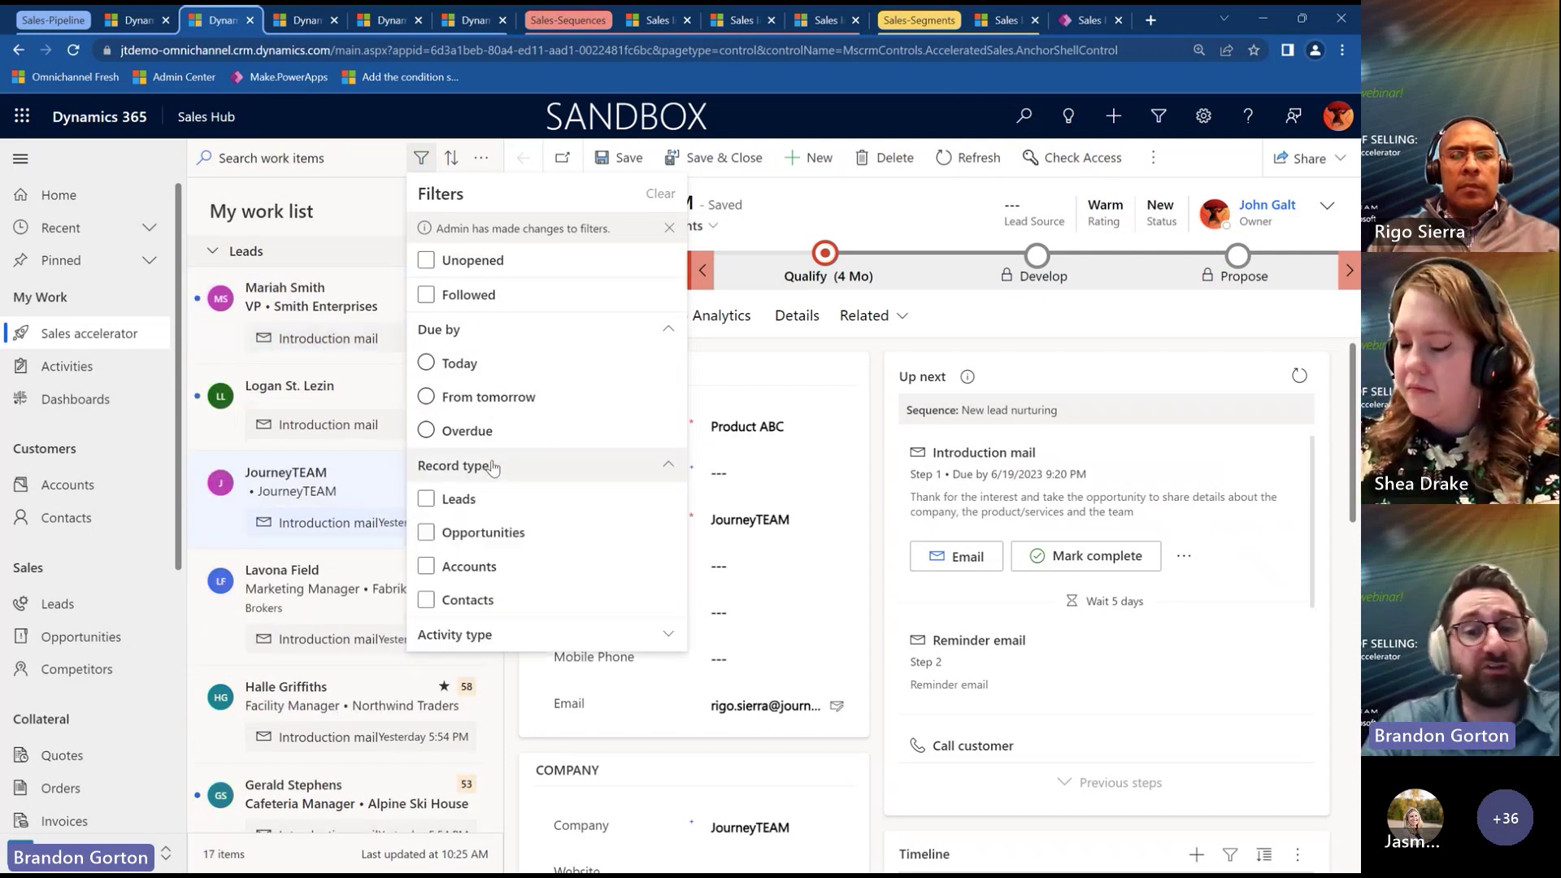
pyautogui.click(492, 561)
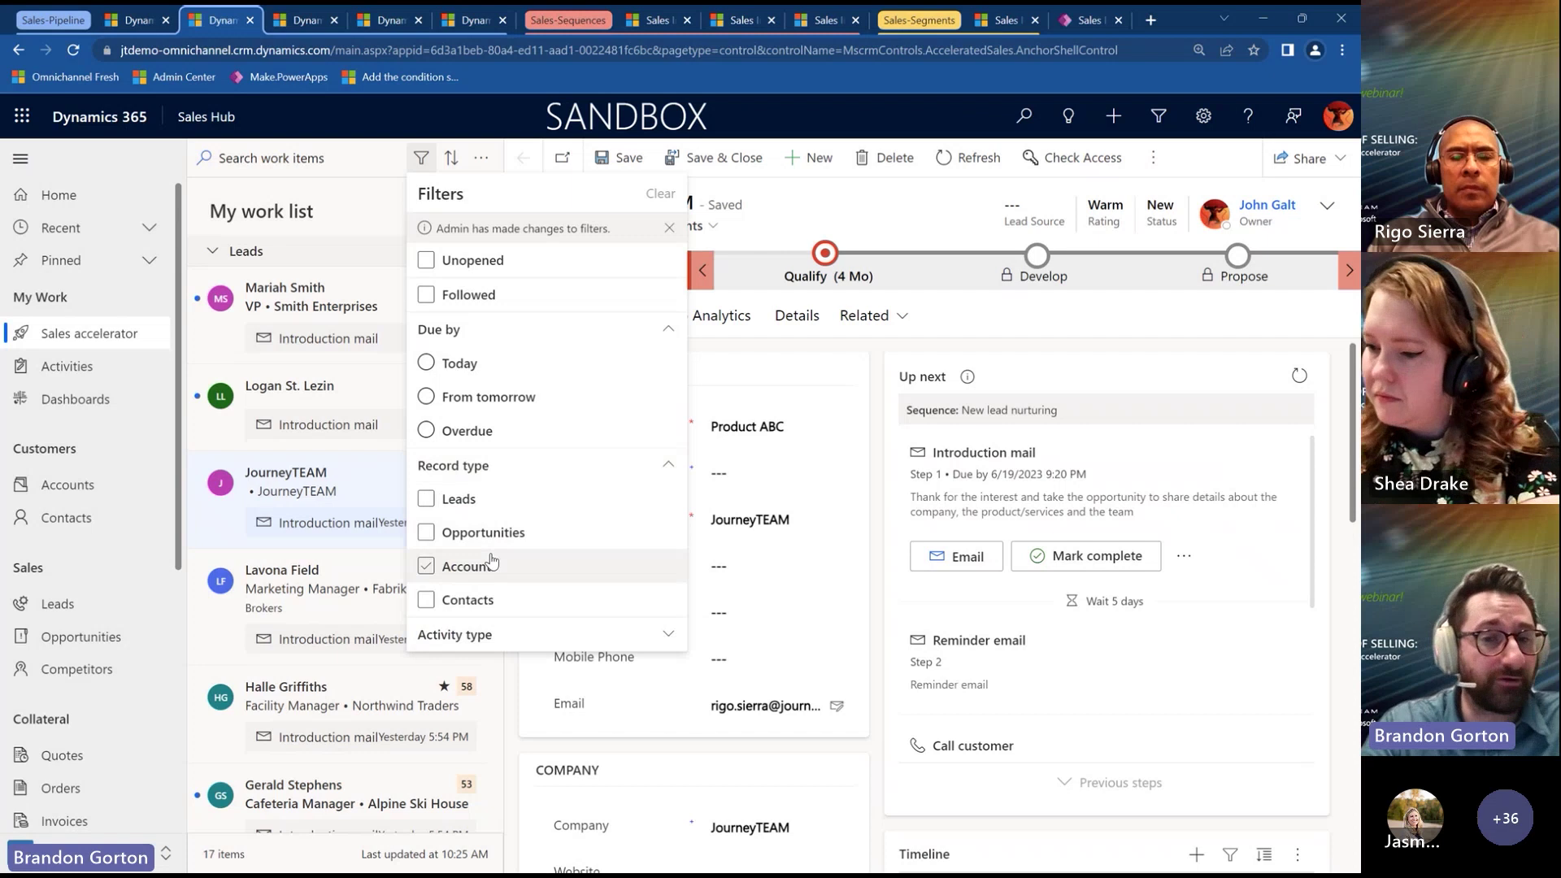
pyautogui.click(459, 499)
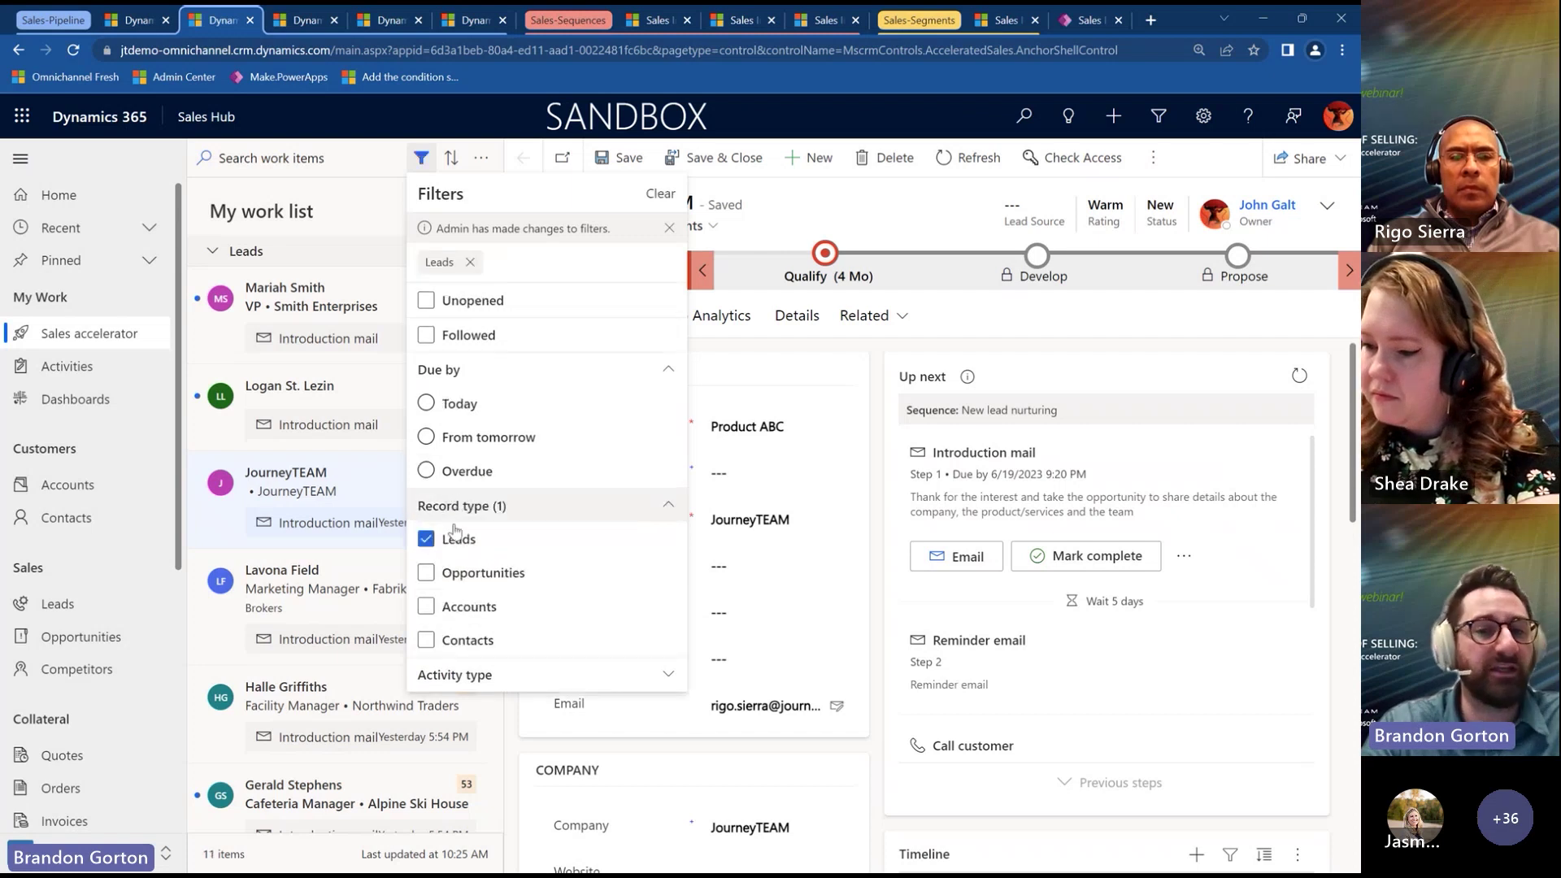
pyautogui.click(459, 541)
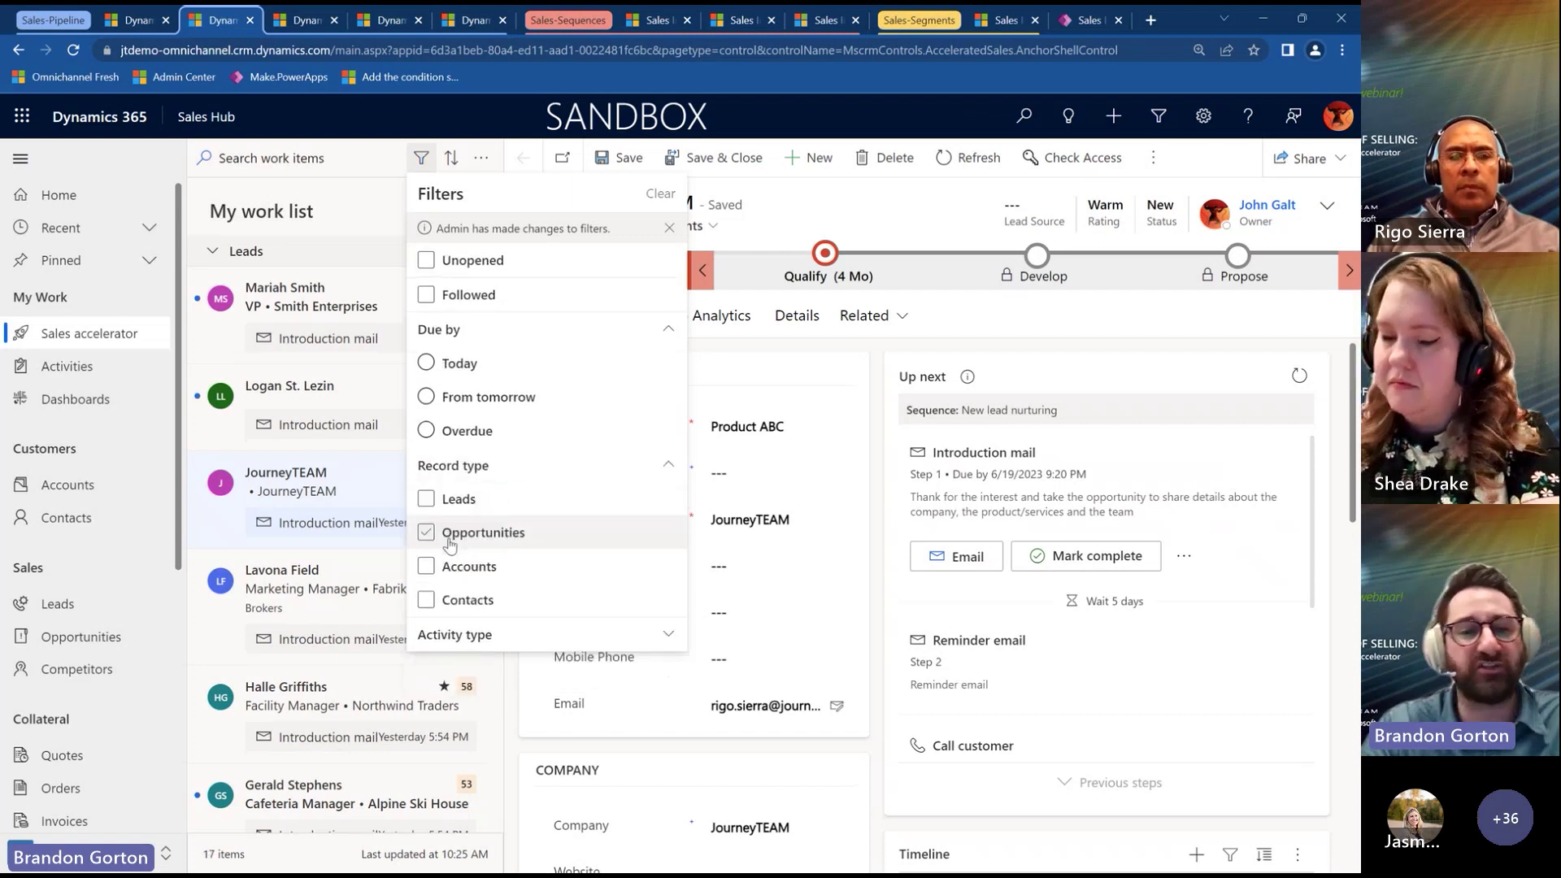
# Look through the Activity type filter options for the work list and close the filters without applying any.
pyautogui.click(457, 642)
pyautogui.scroll(-1, 570, 609)
pyautogui.click(601, 631)
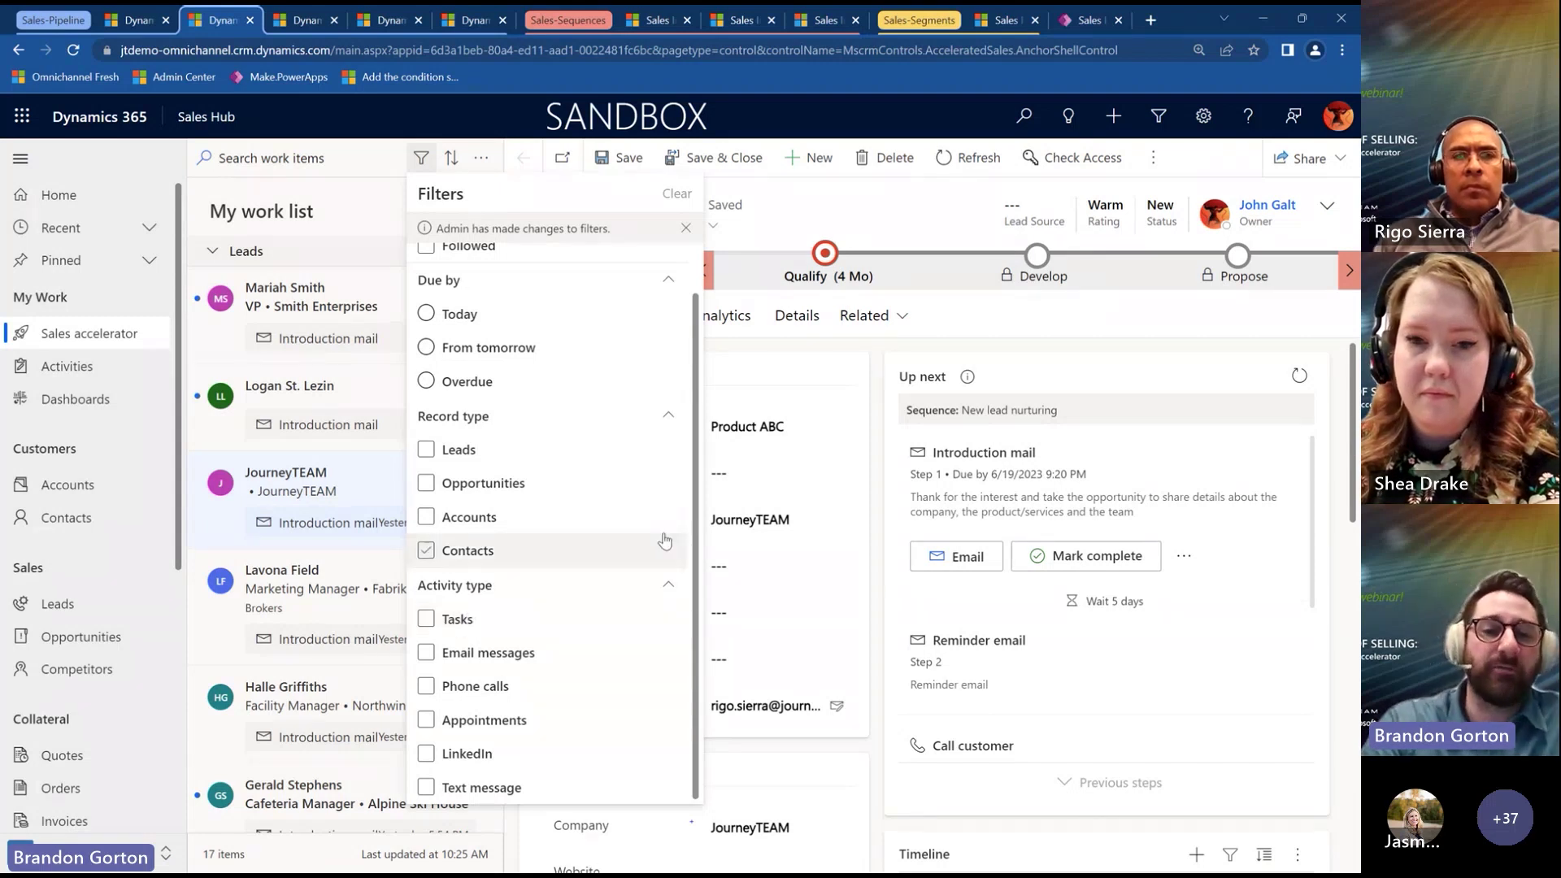
pyautogui.click(561, 631)
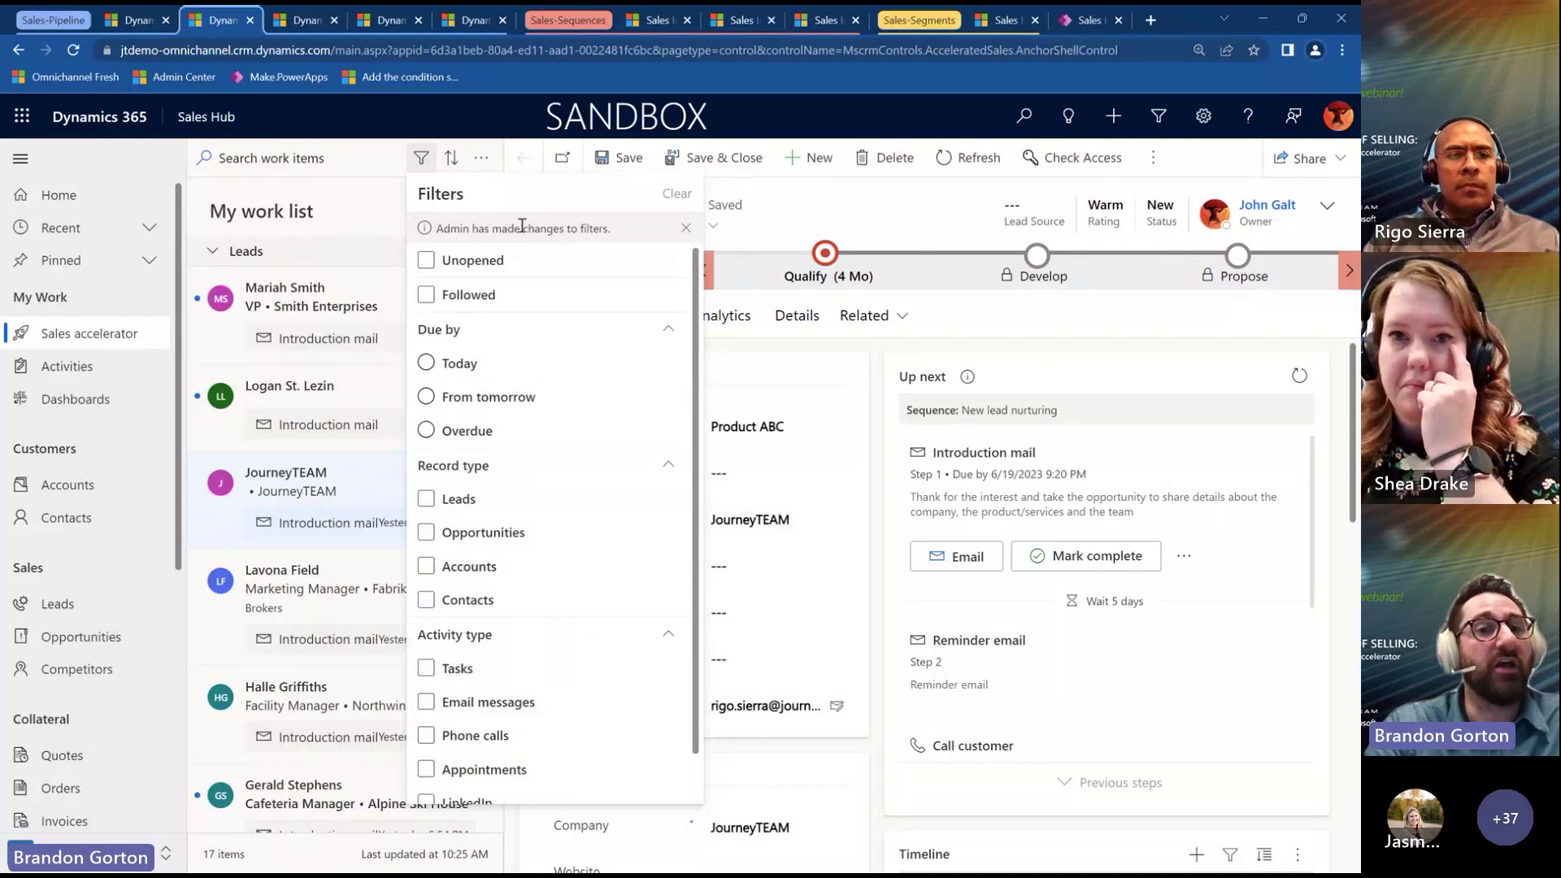
pyautogui.click(485, 508)
pyautogui.click(486, 513)
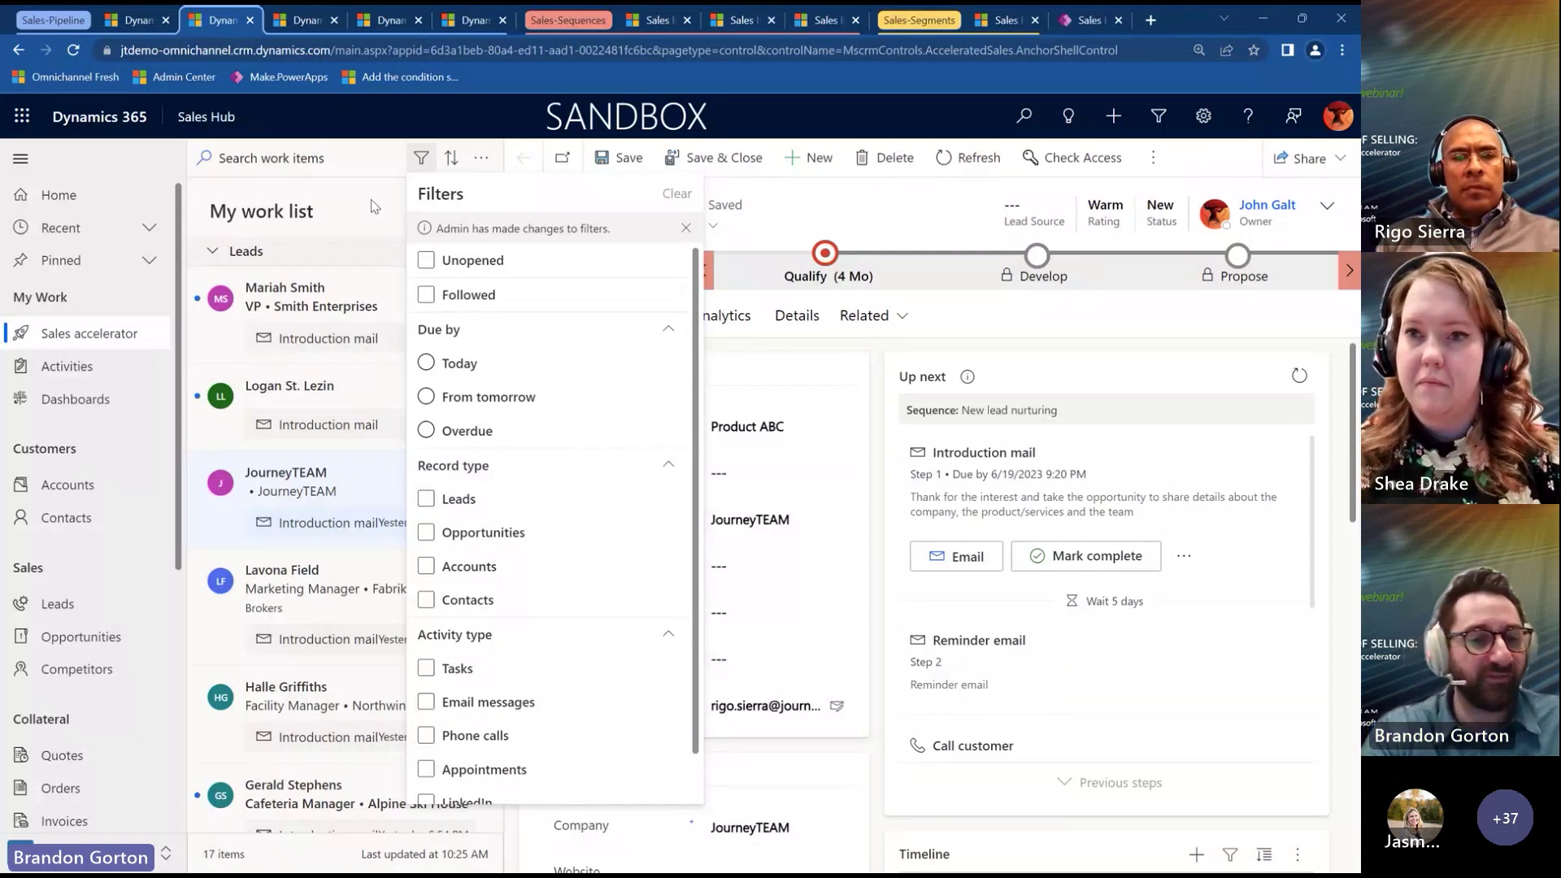
pyautogui.scroll(-5, 140, 550)
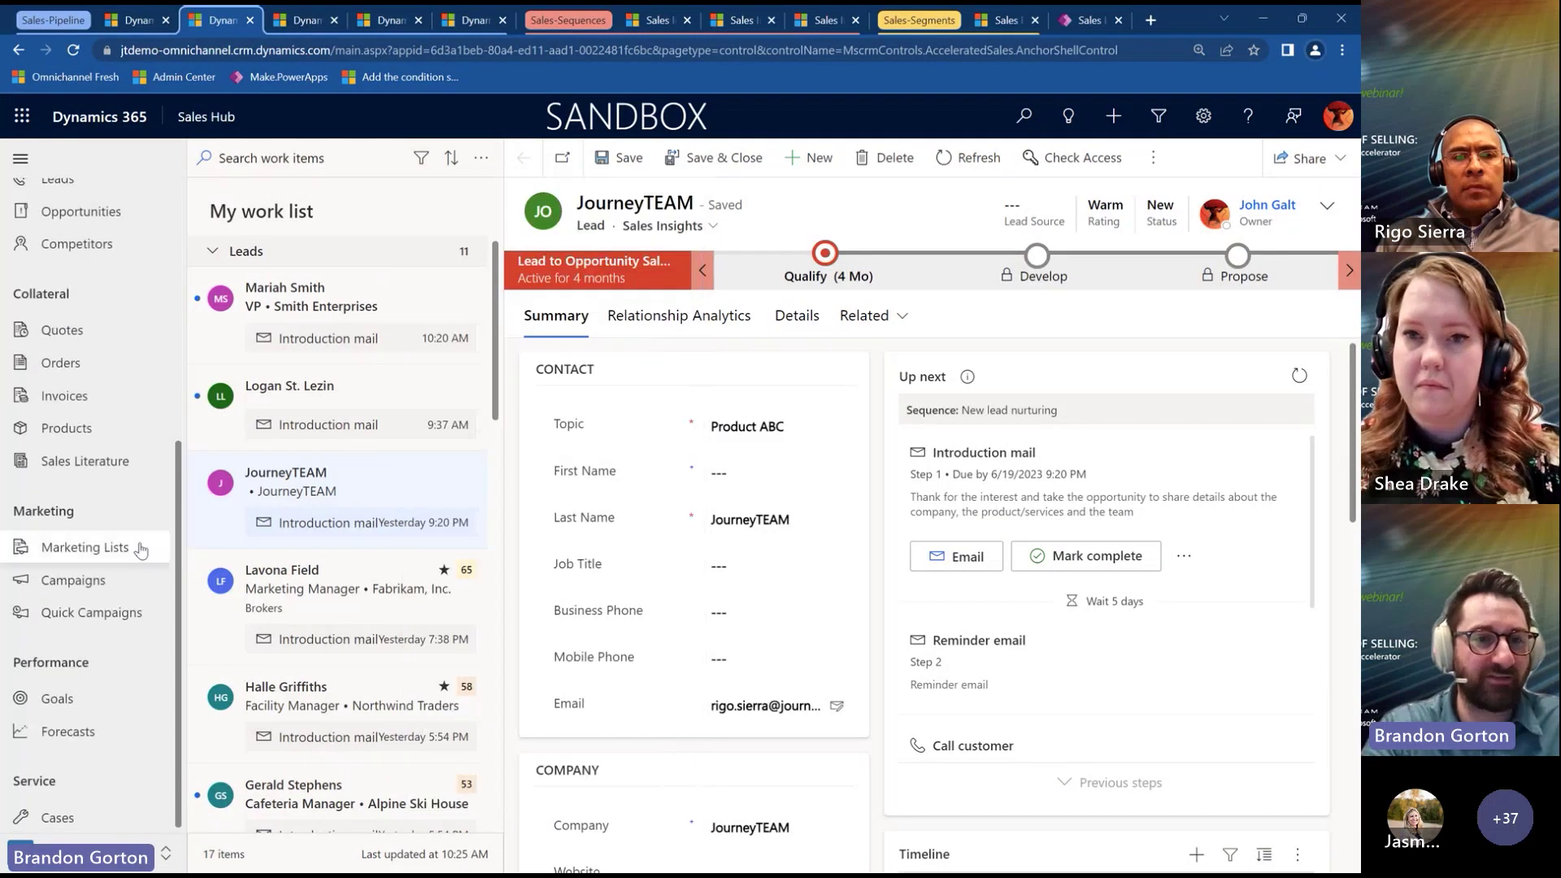
pyautogui.scroll(3, 139, 551)
pyautogui.scroll(-3, 139, 549)
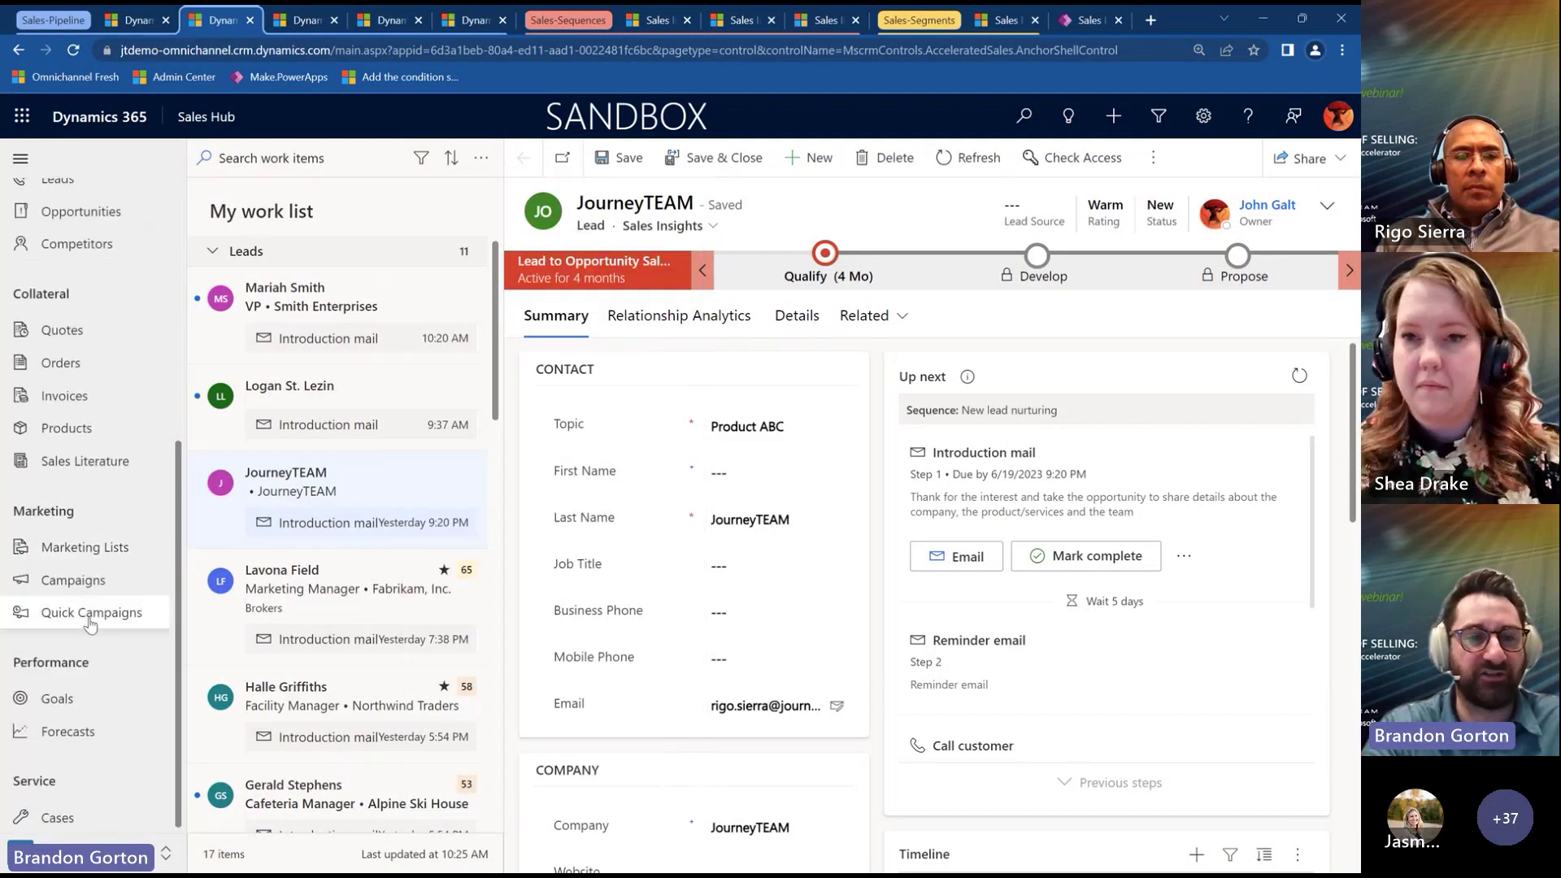
pyautogui.scroll(5, 97, 335)
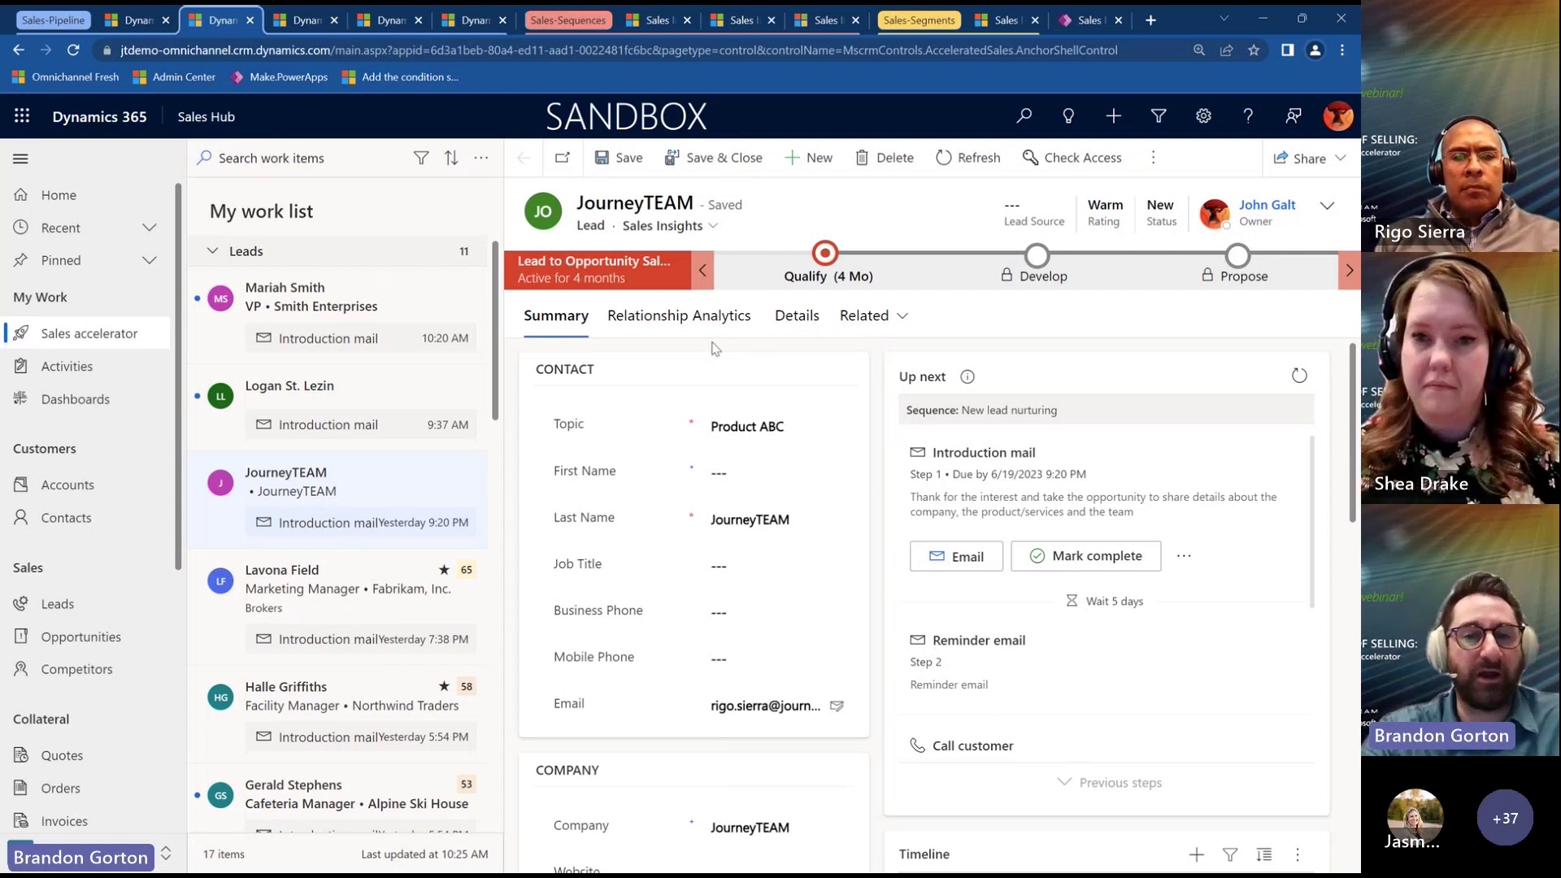
# Sort the work list by due date, and switch the sorting to Score with the highest on top.
pyautogui.click(454, 164)
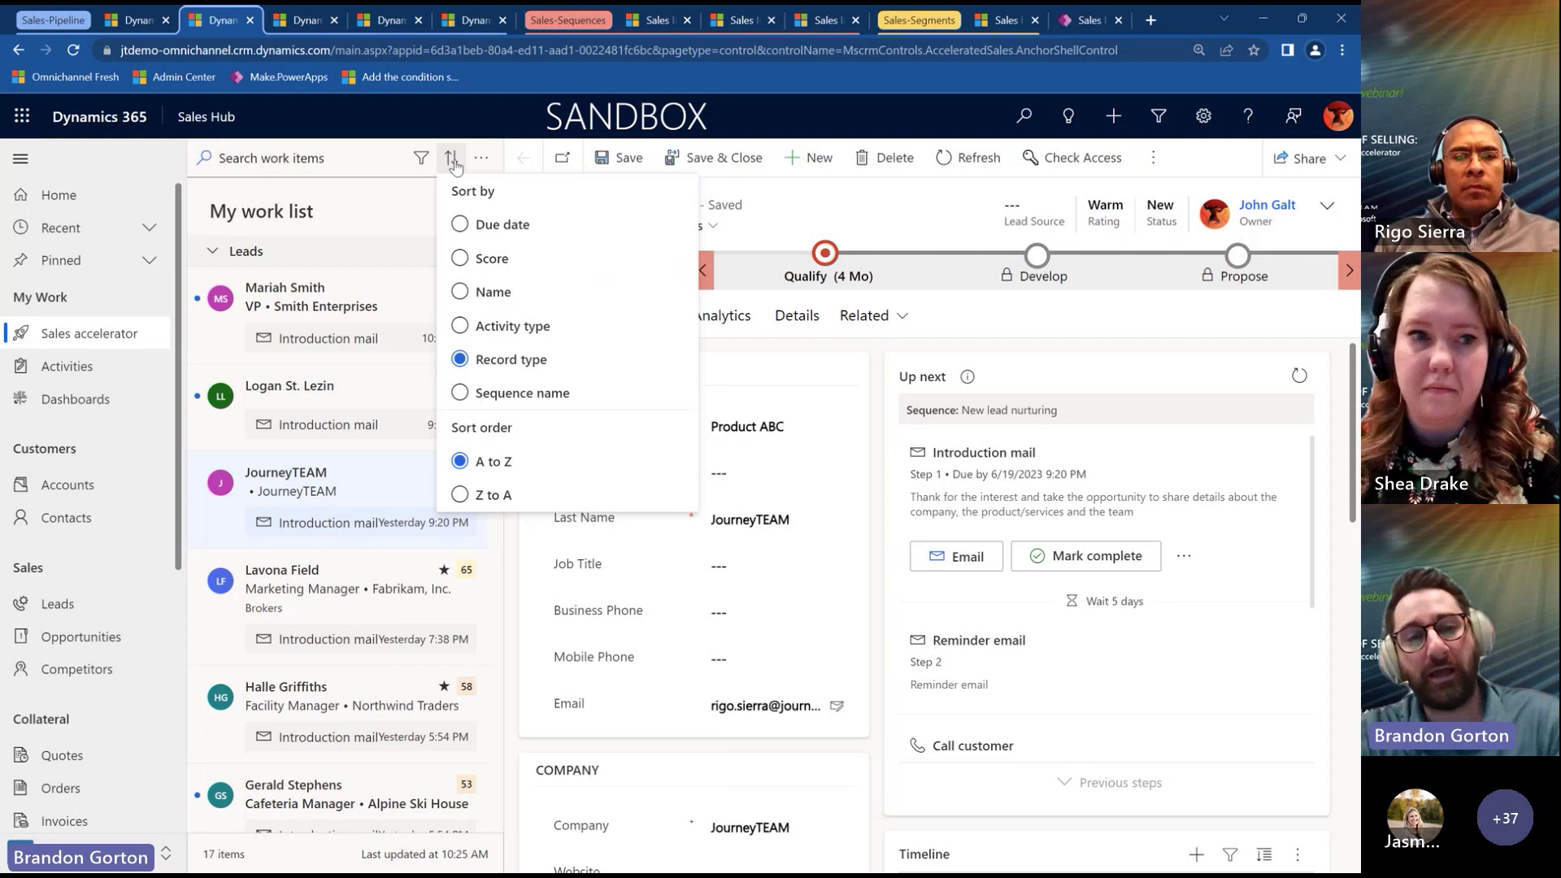
pyautogui.click(502, 235)
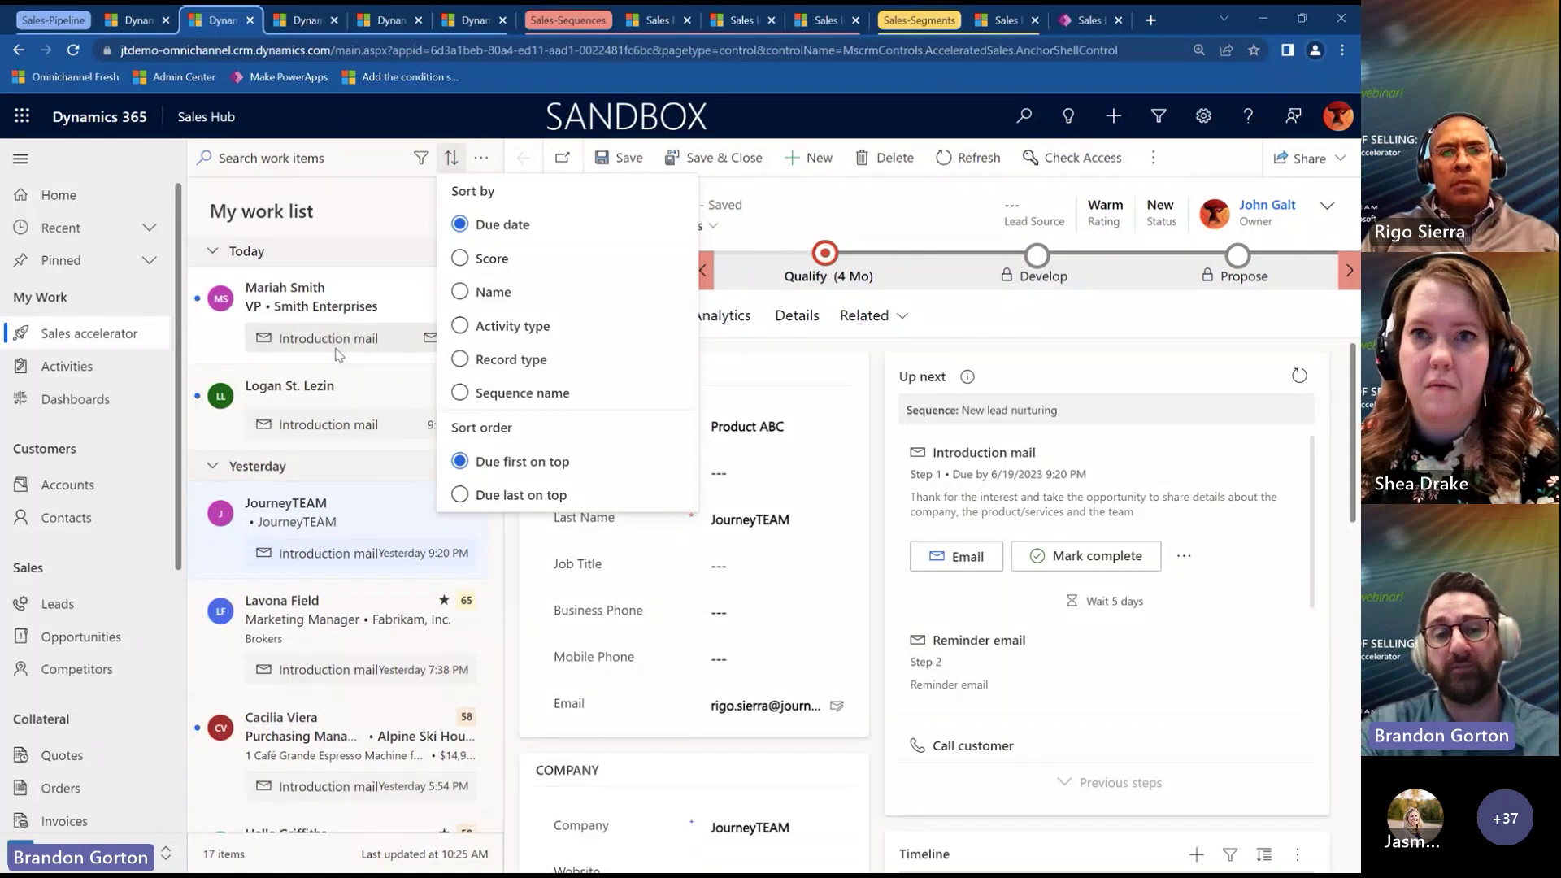
pyautogui.click(491, 262)
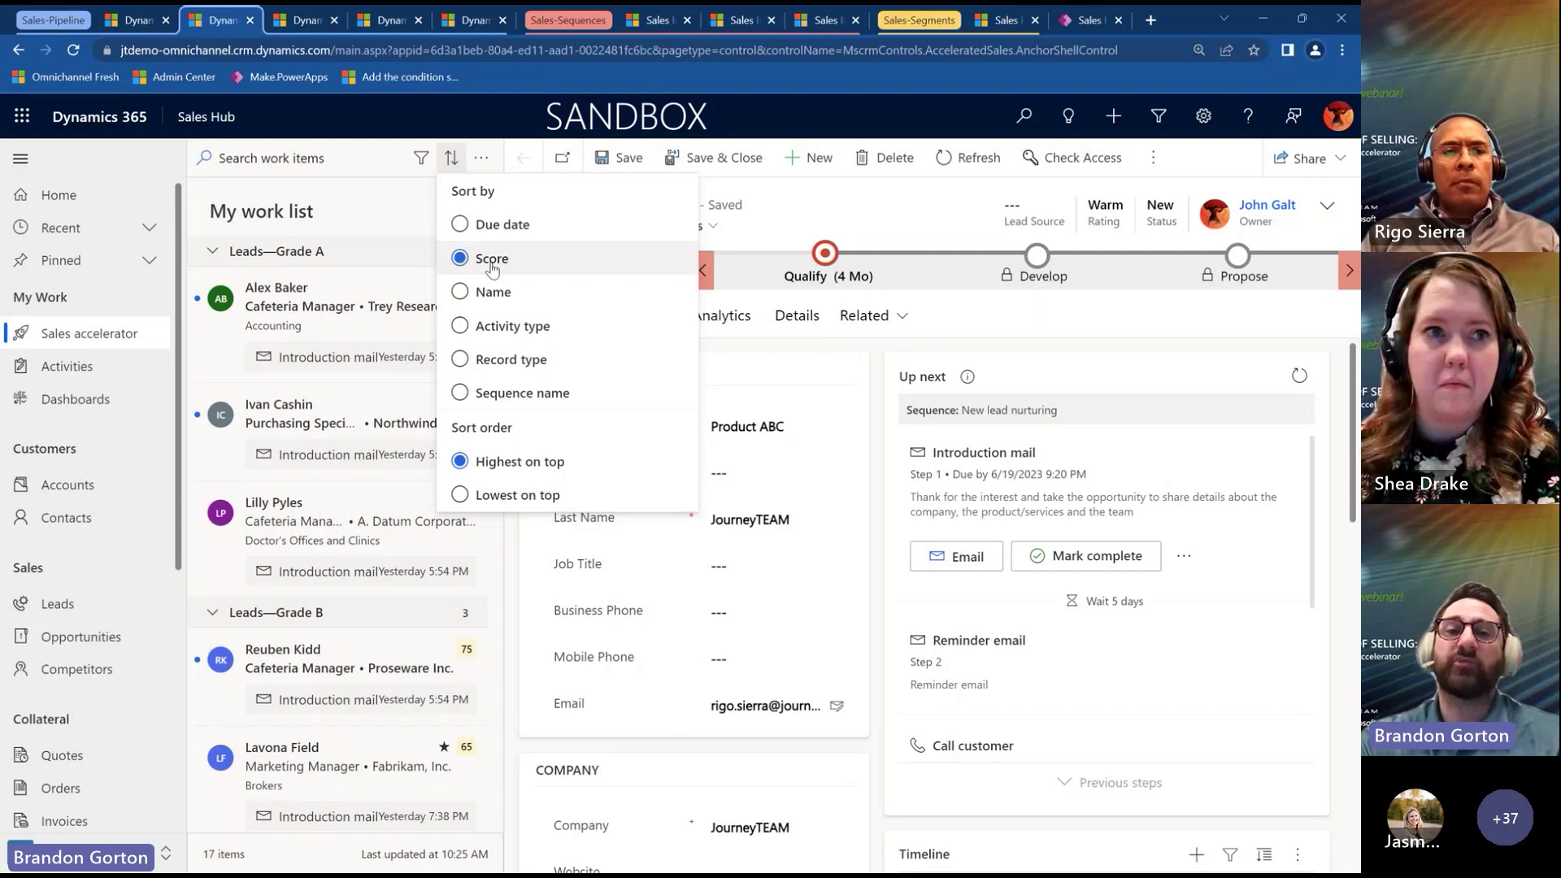
pyautogui.click(410, 186)
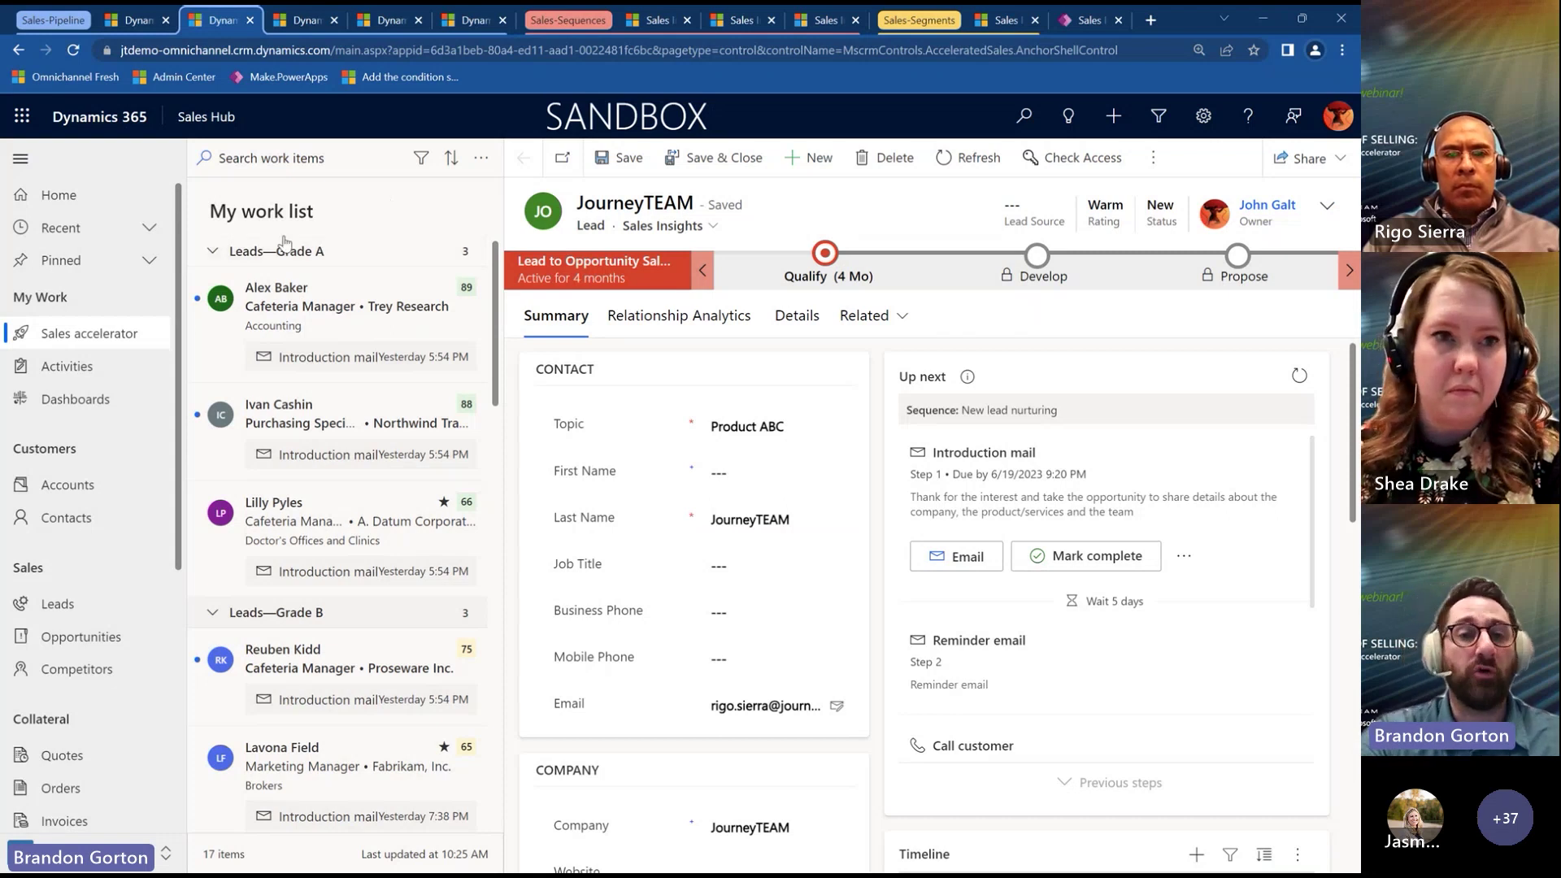
# Collapse all the Leads and Opportunities grade groups in the work list and re-expand only Leads—Grade A.
pyautogui.click(223, 256)
pyautogui.click(213, 282)
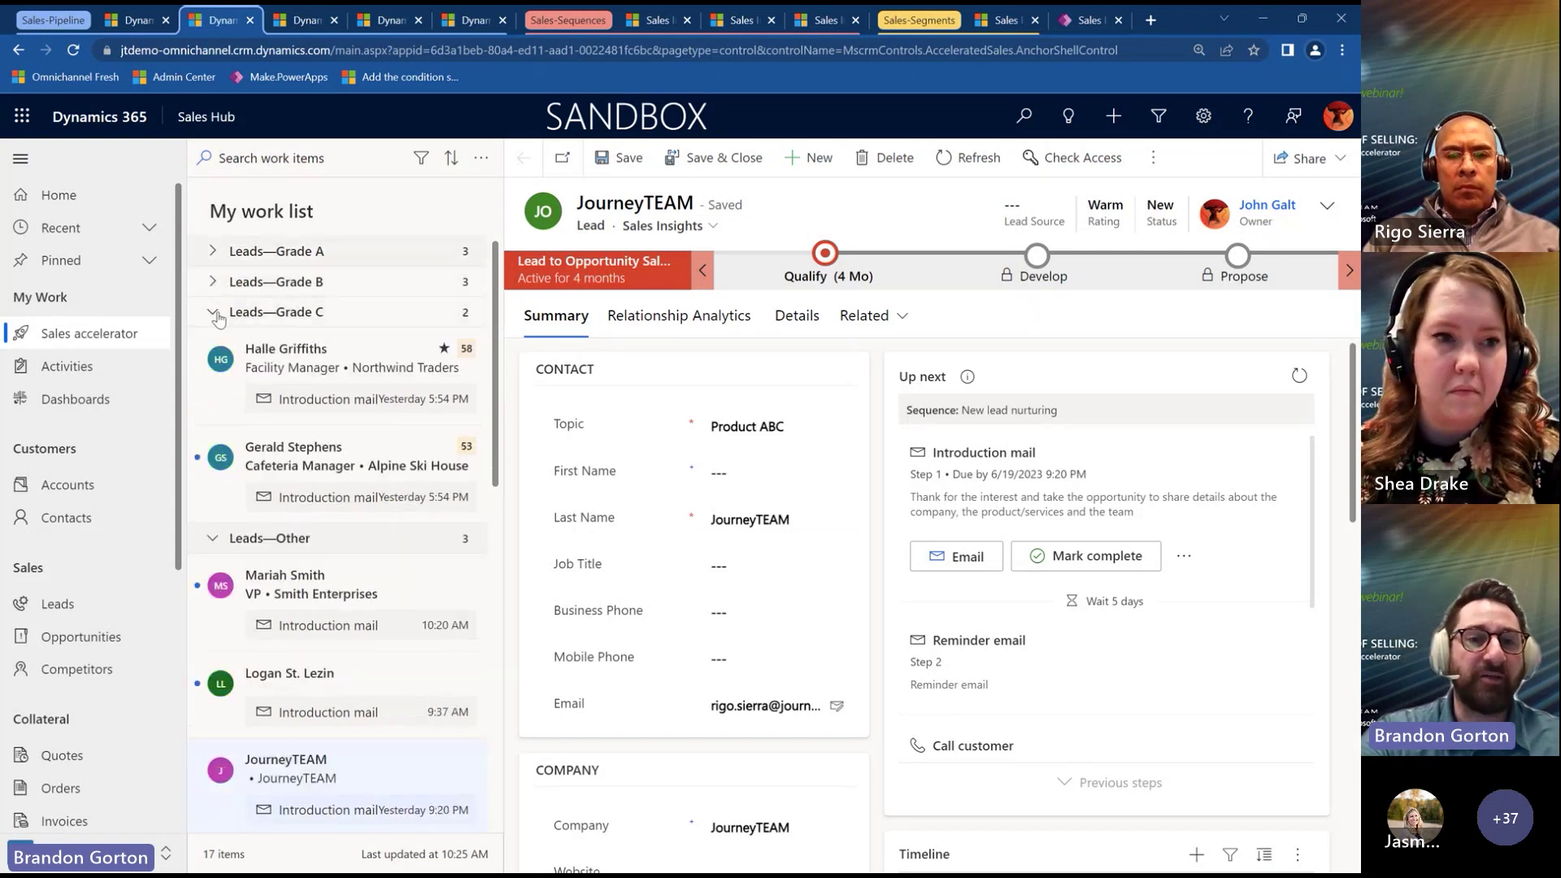
pyautogui.click(214, 311)
pyautogui.click(211, 344)
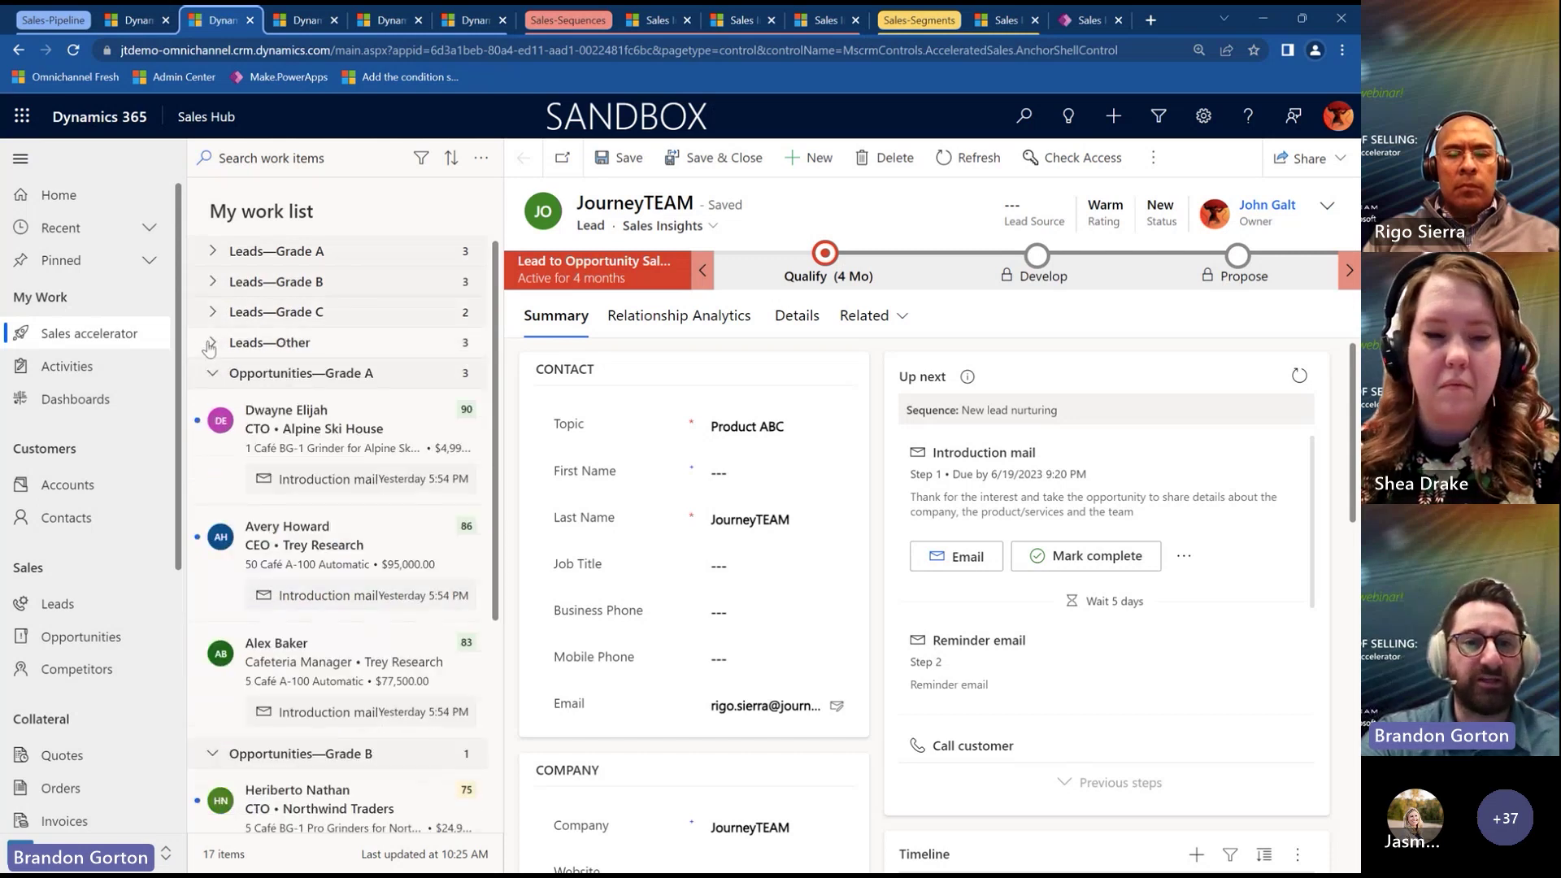
pyautogui.click(212, 373)
pyautogui.click(212, 403)
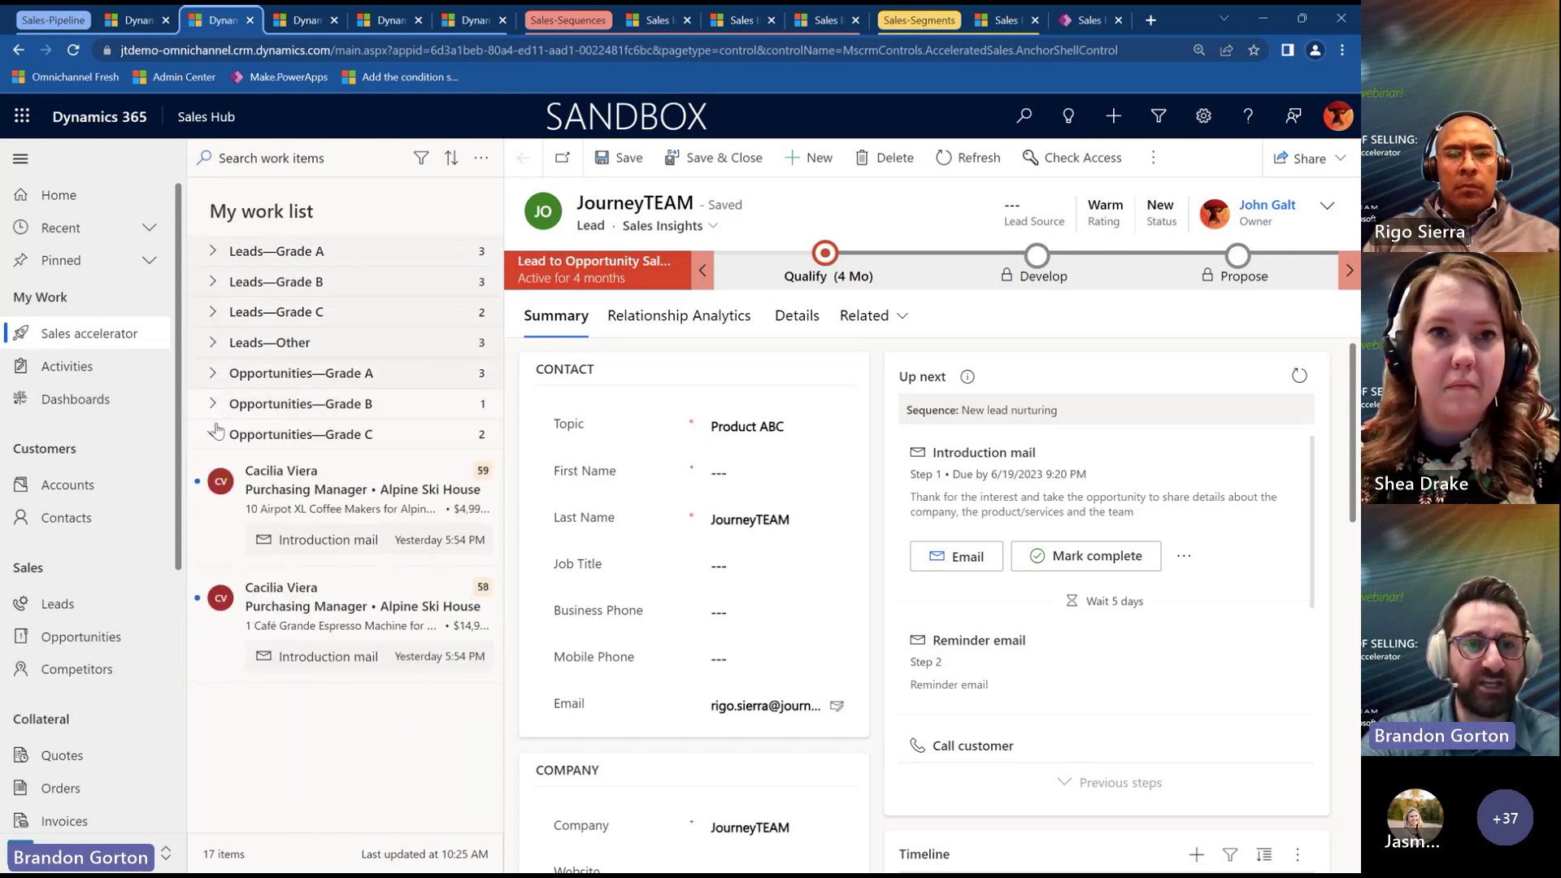
pyautogui.click(215, 433)
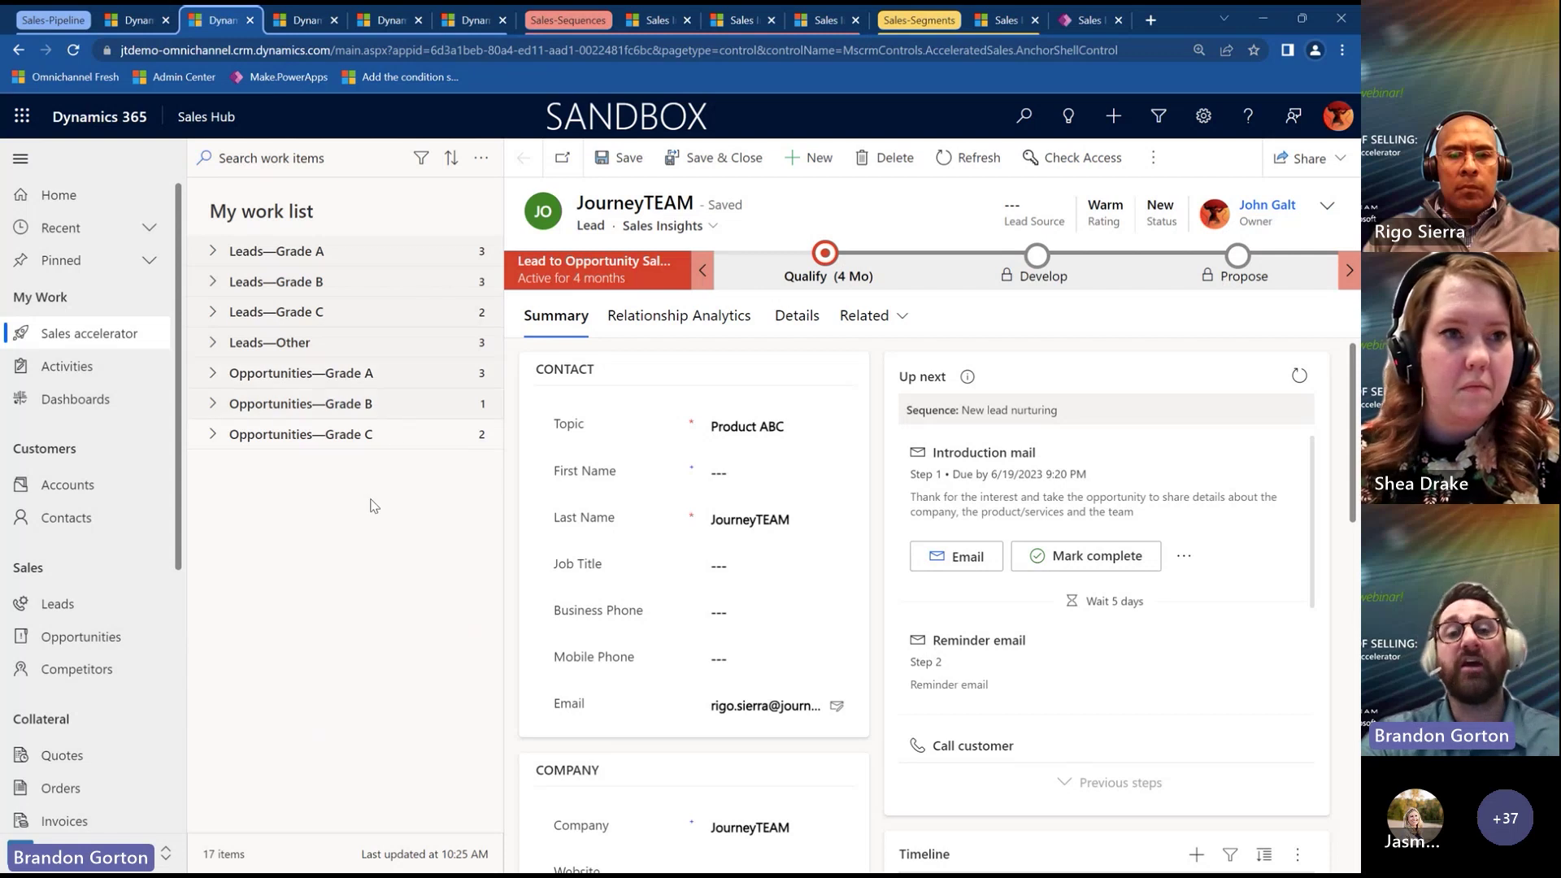
pyautogui.click(211, 254)
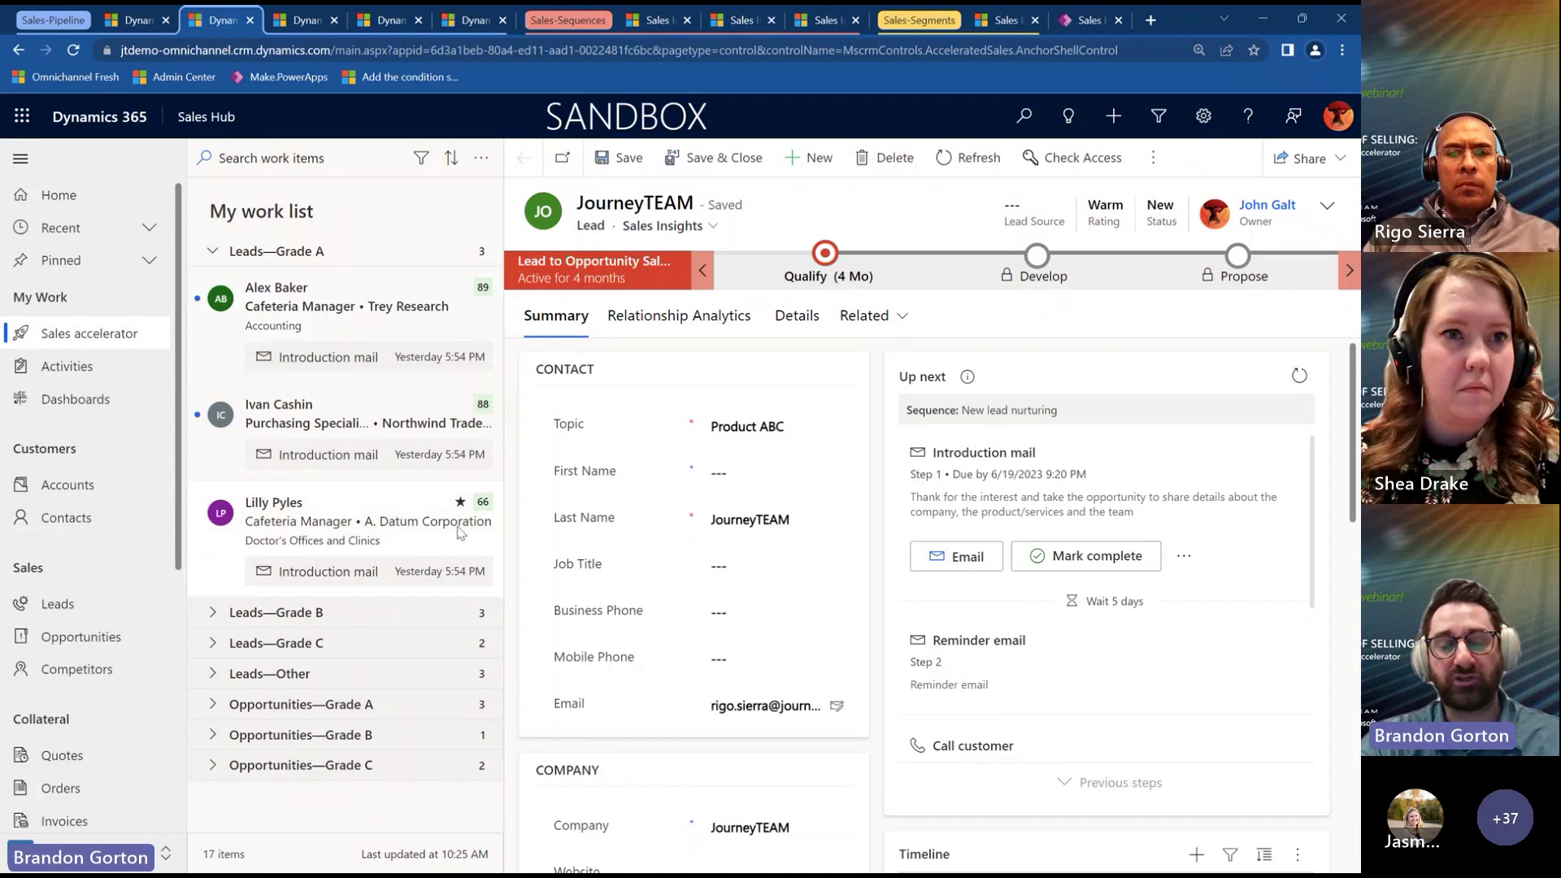
# Expand the Leads—Grade B group in the work list and look over its leads.
pyautogui.click(214, 615)
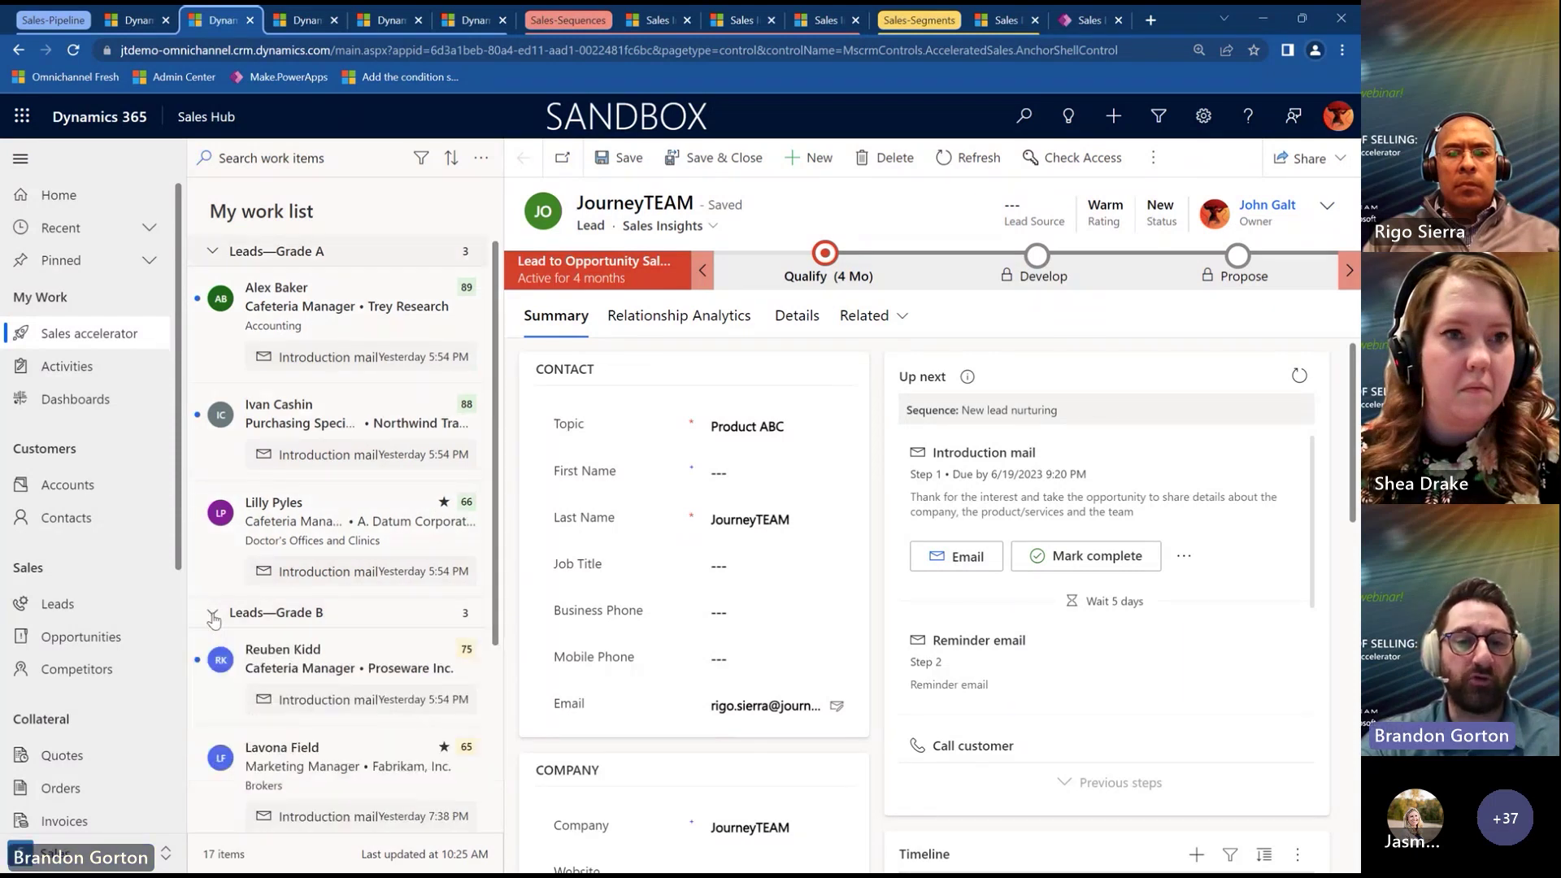
pyautogui.scroll(-1, 433, 557)
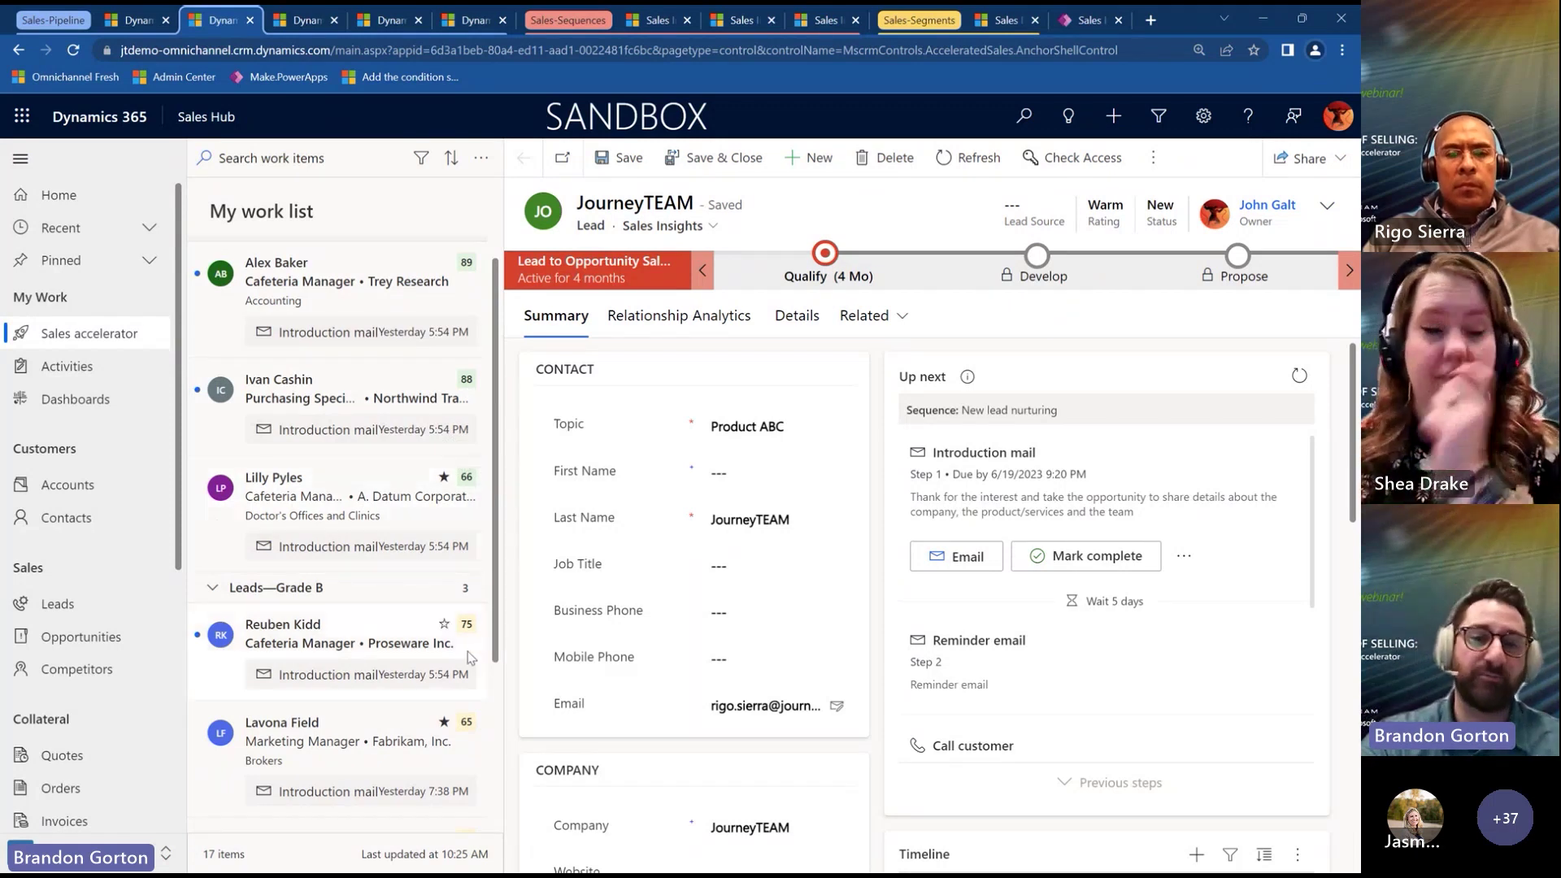
pyautogui.scroll(1, 387, 514)
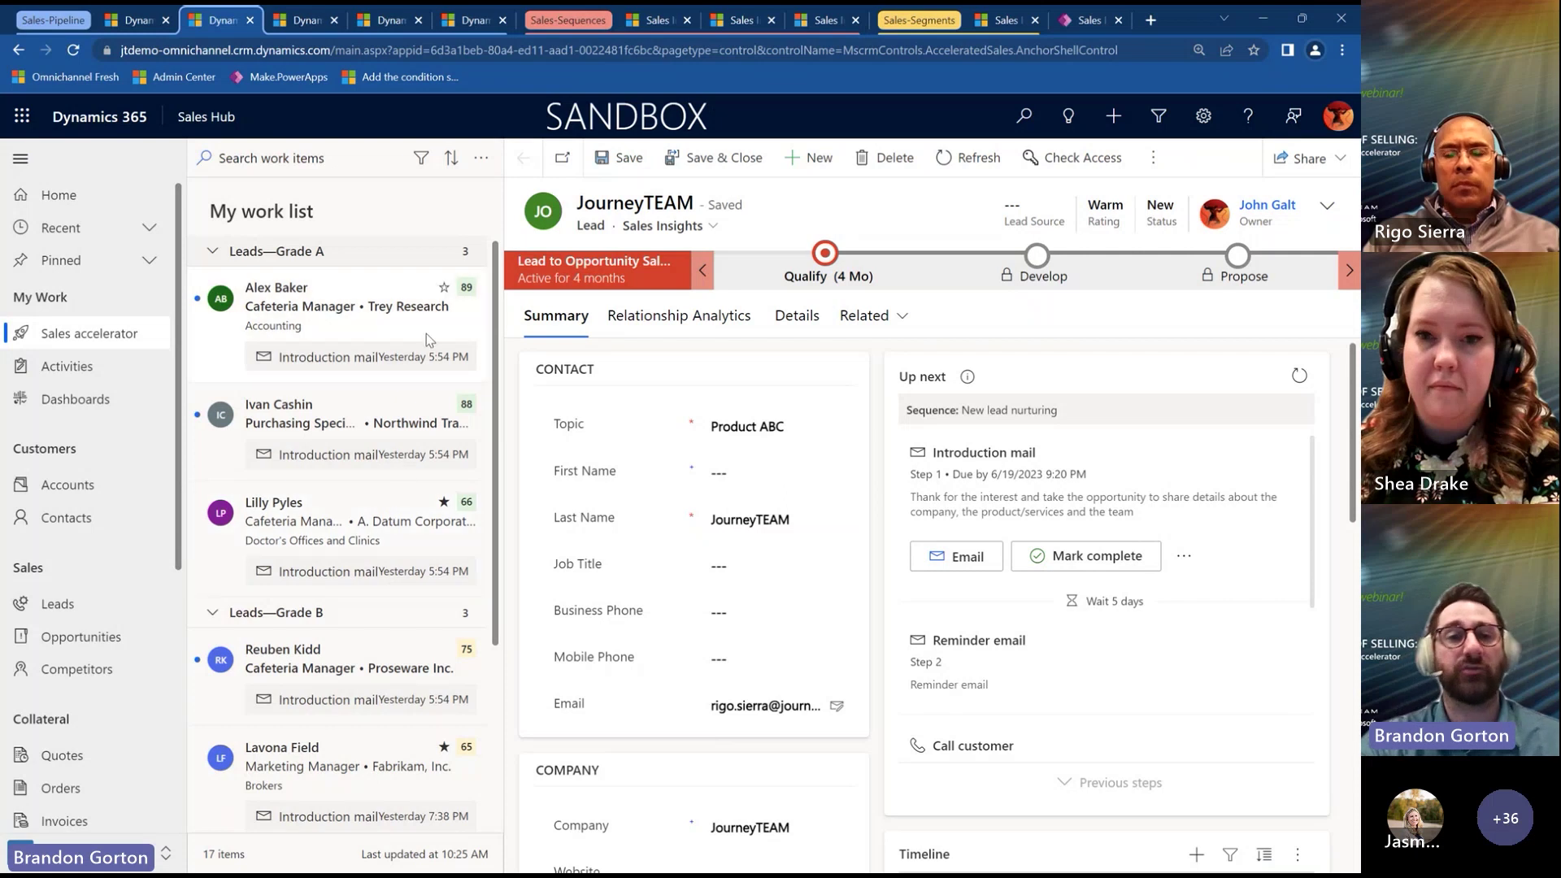
# Try sorting the work list by activity type and record type, and leave it sorted by sequence name from A to Z.
pyautogui.click(452, 158)
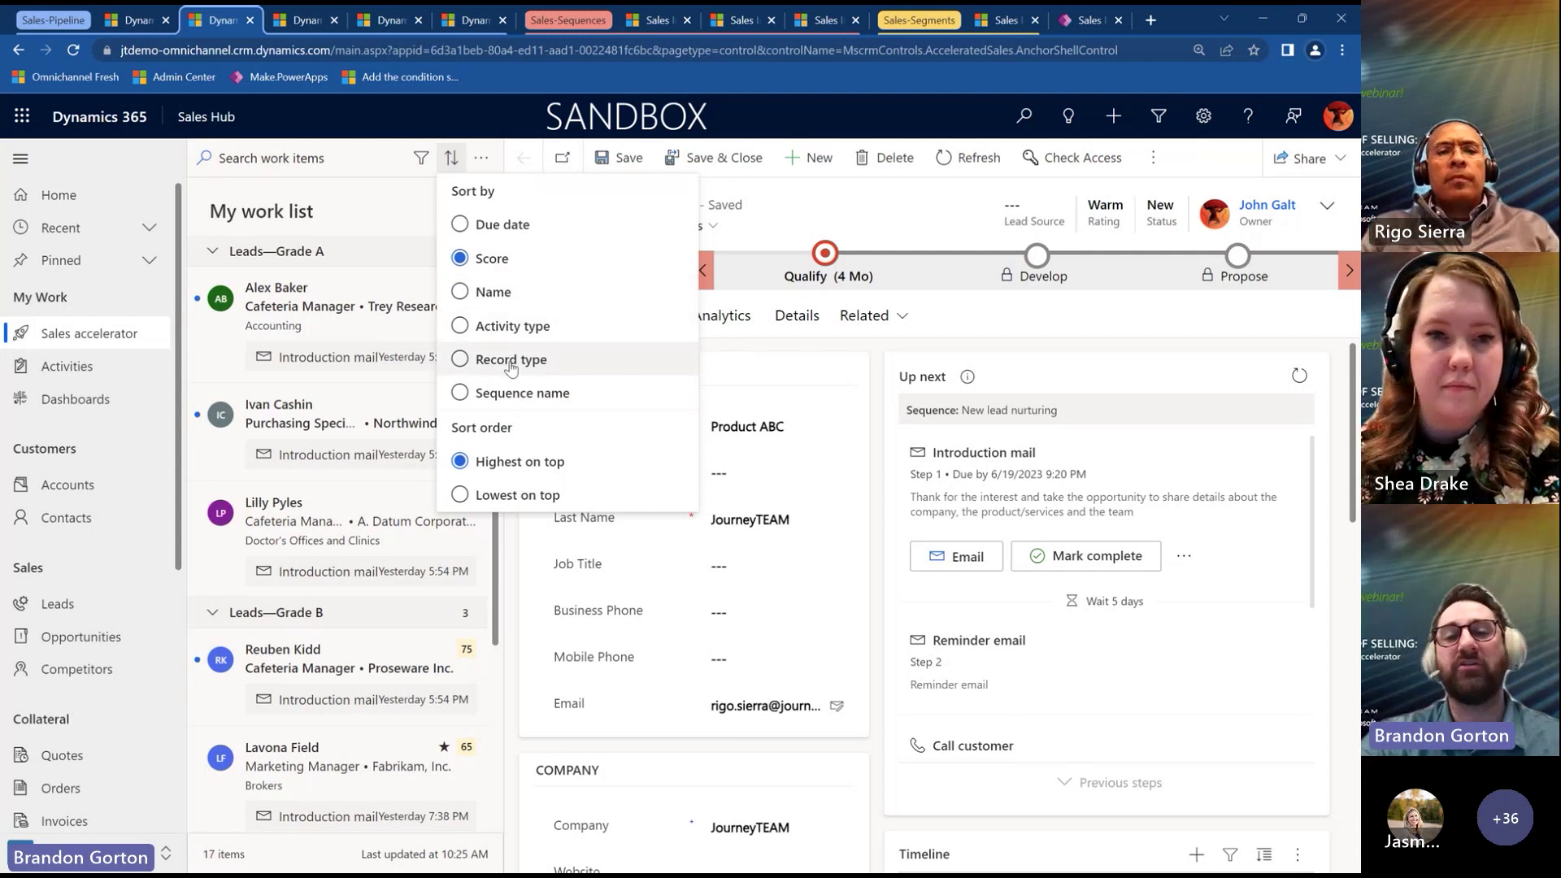
pyautogui.click(511, 325)
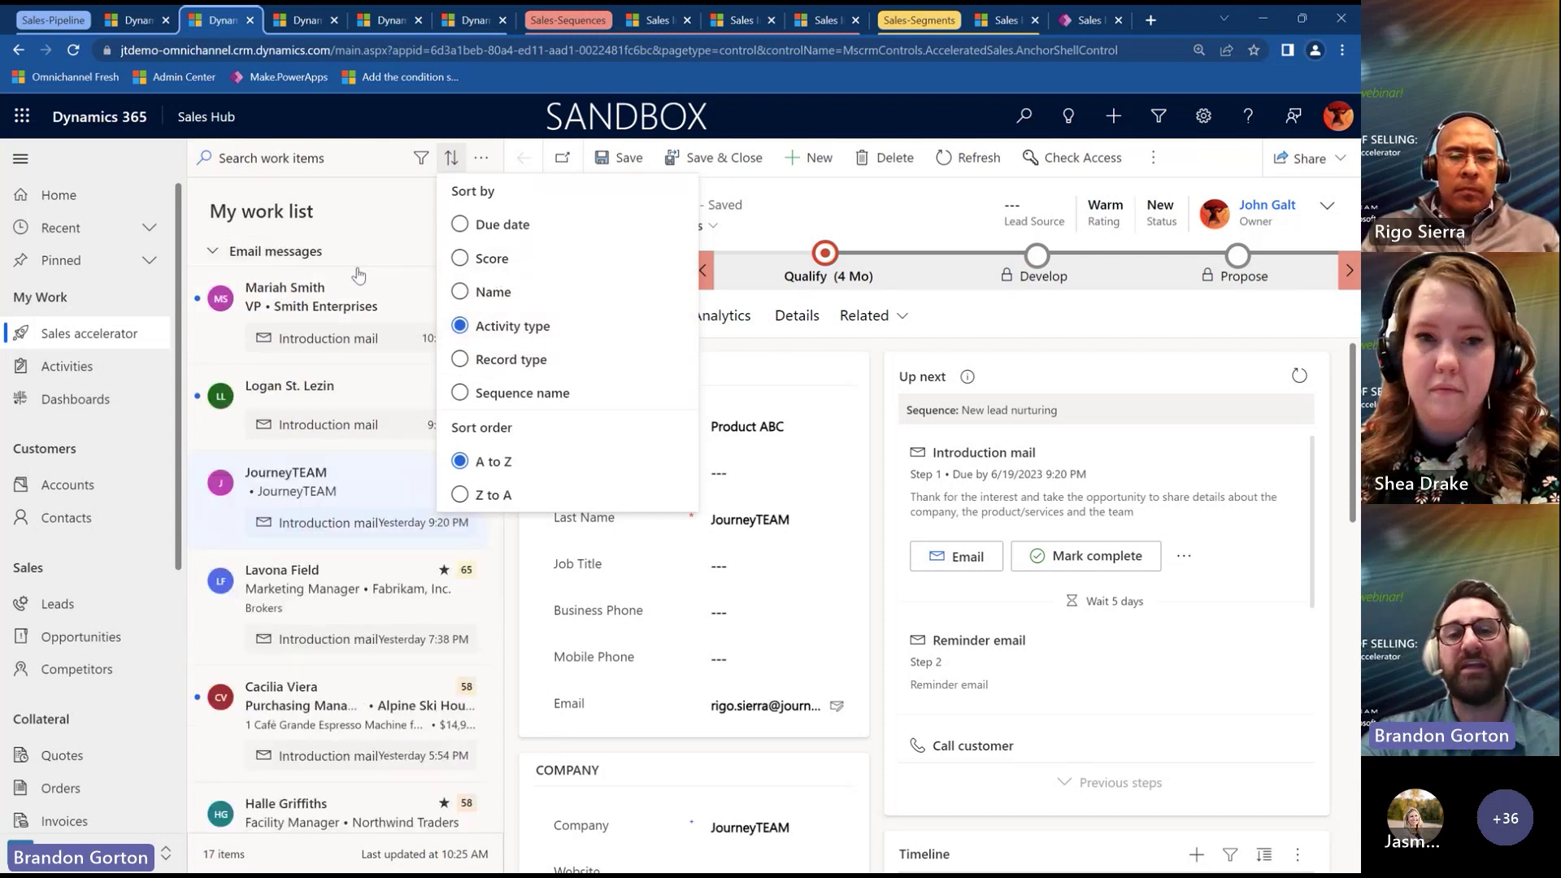
pyautogui.click(492, 365)
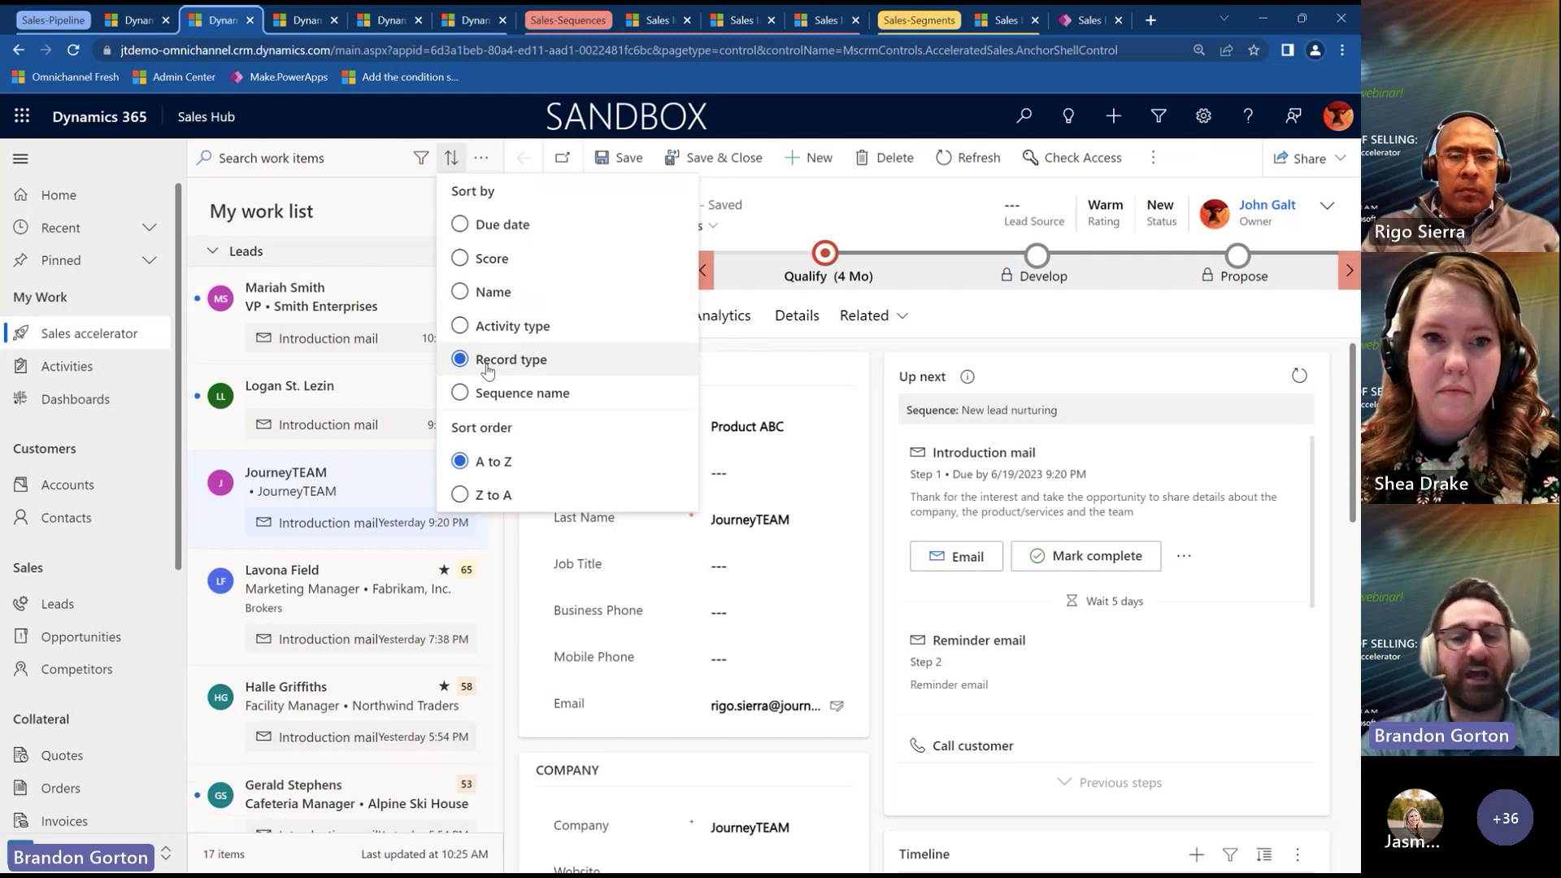
pyautogui.click(488, 399)
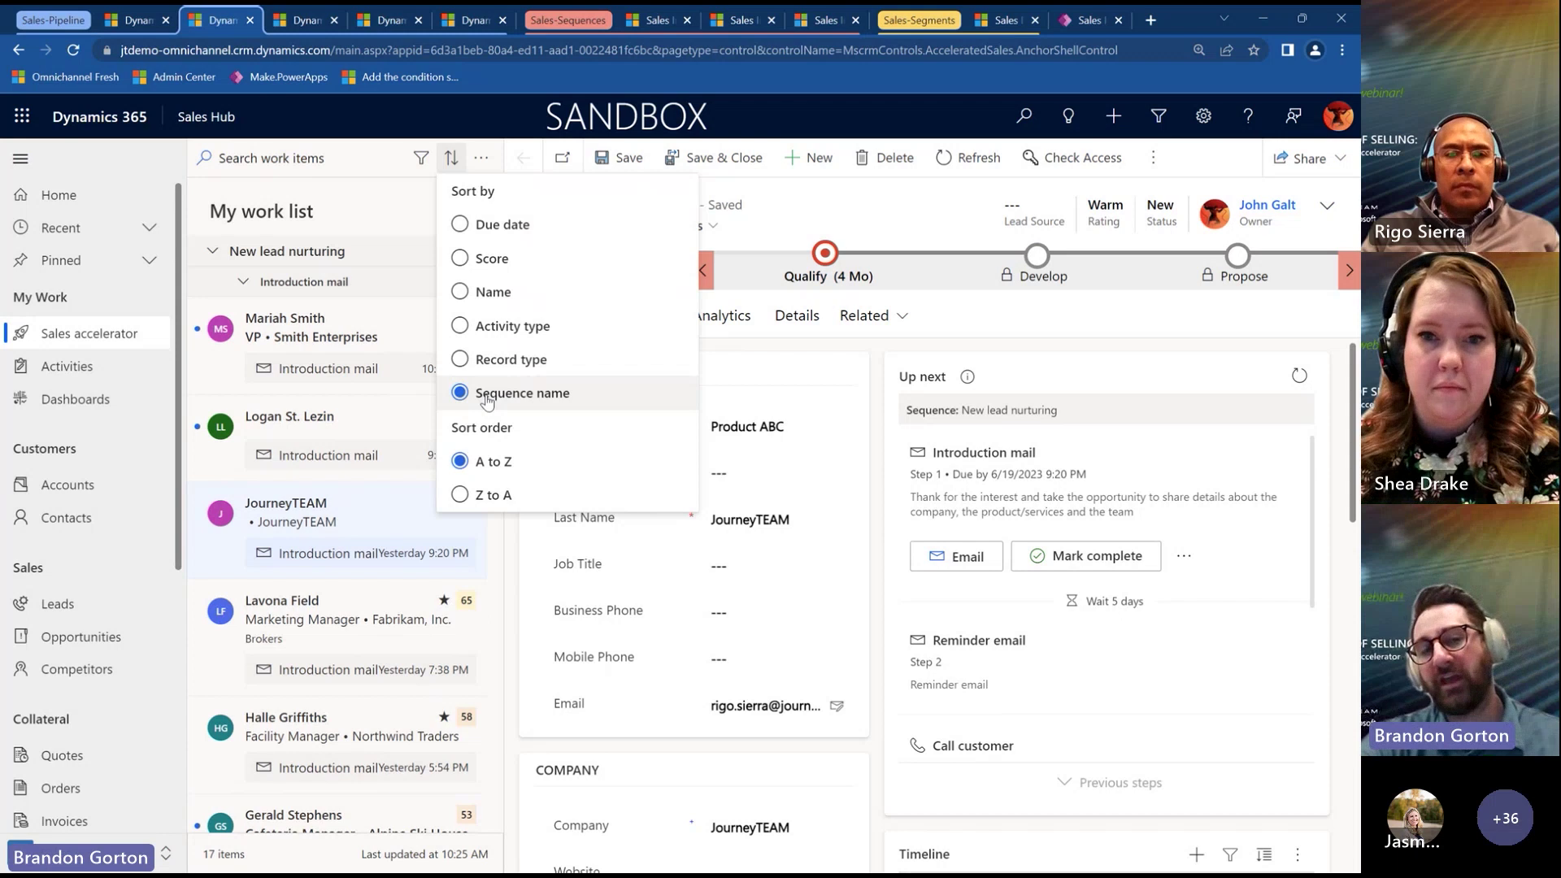
pyautogui.click(399, 198)
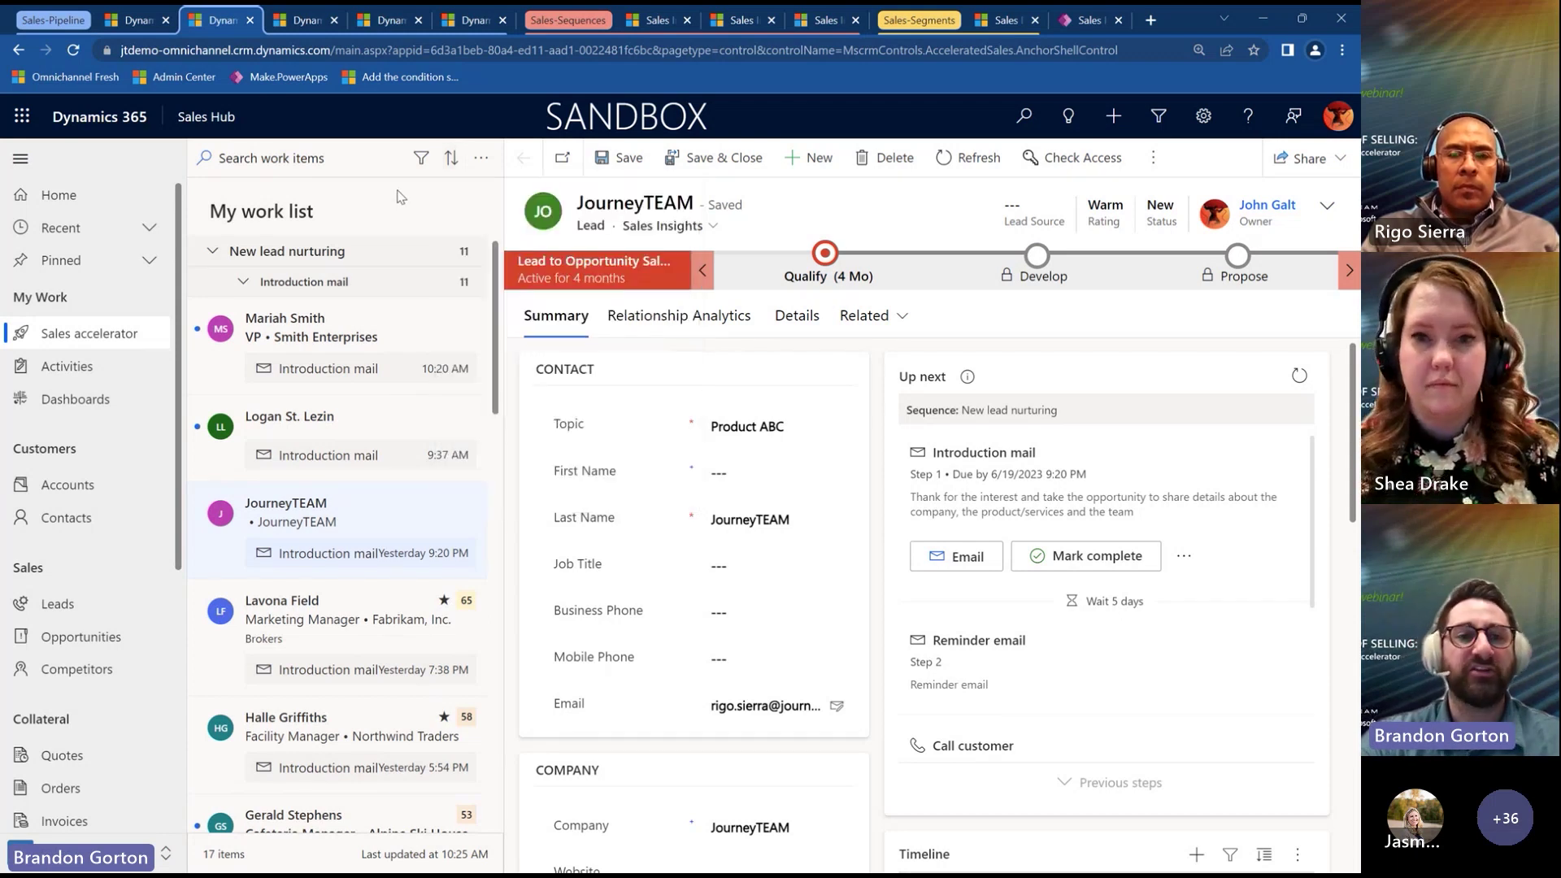
# Collapse and re-expand the Introduction mail group under New lead nurturing to compare the sequence groups in the work list.
pyautogui.click(243, 282)
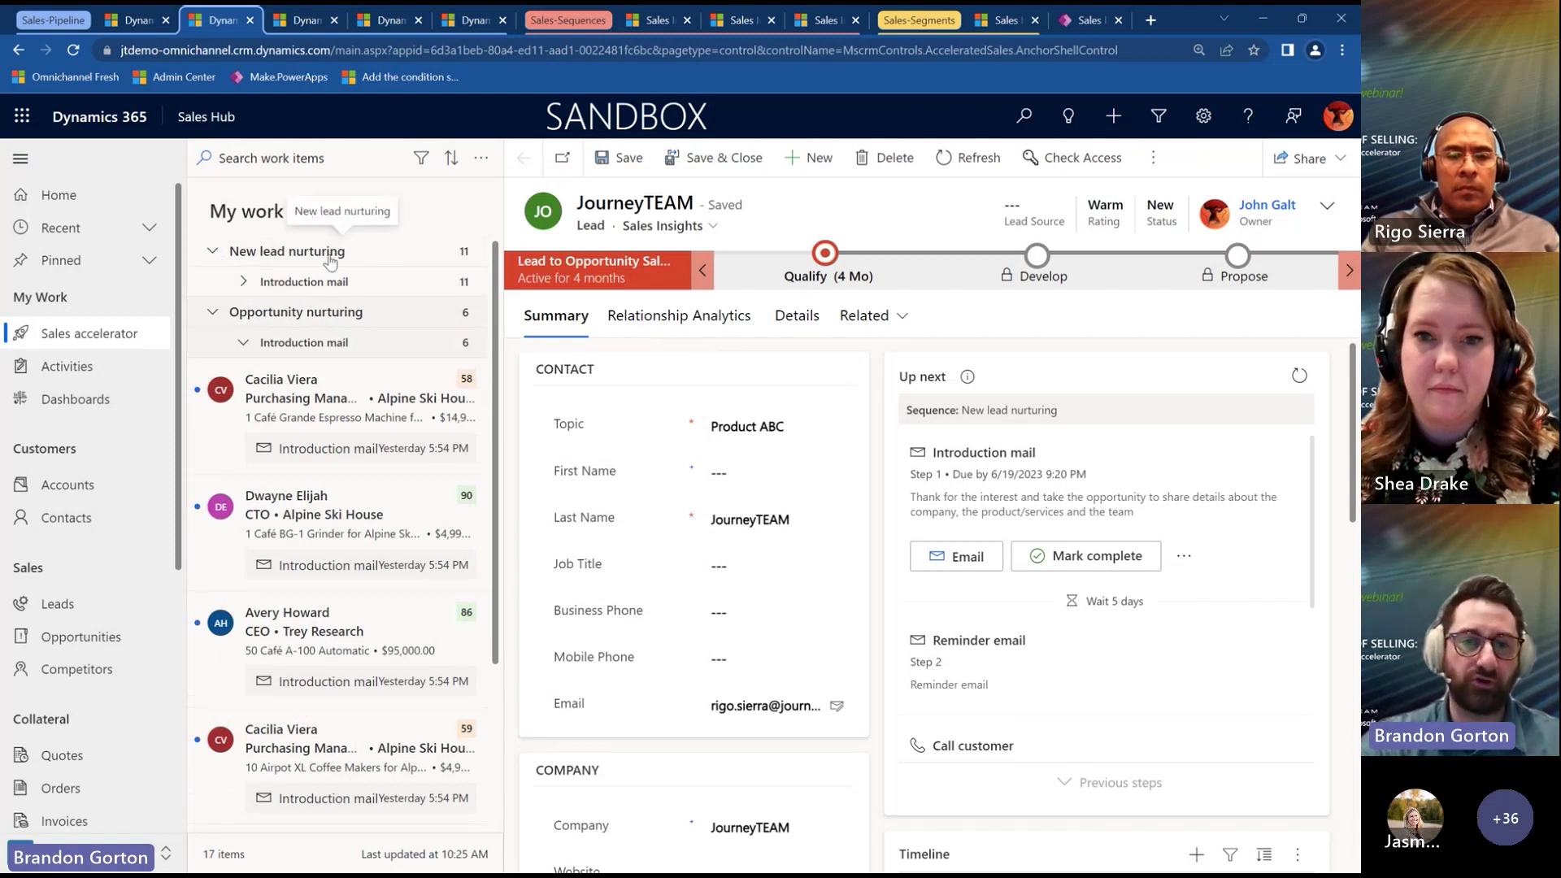
pyautogui.click(242, 281)
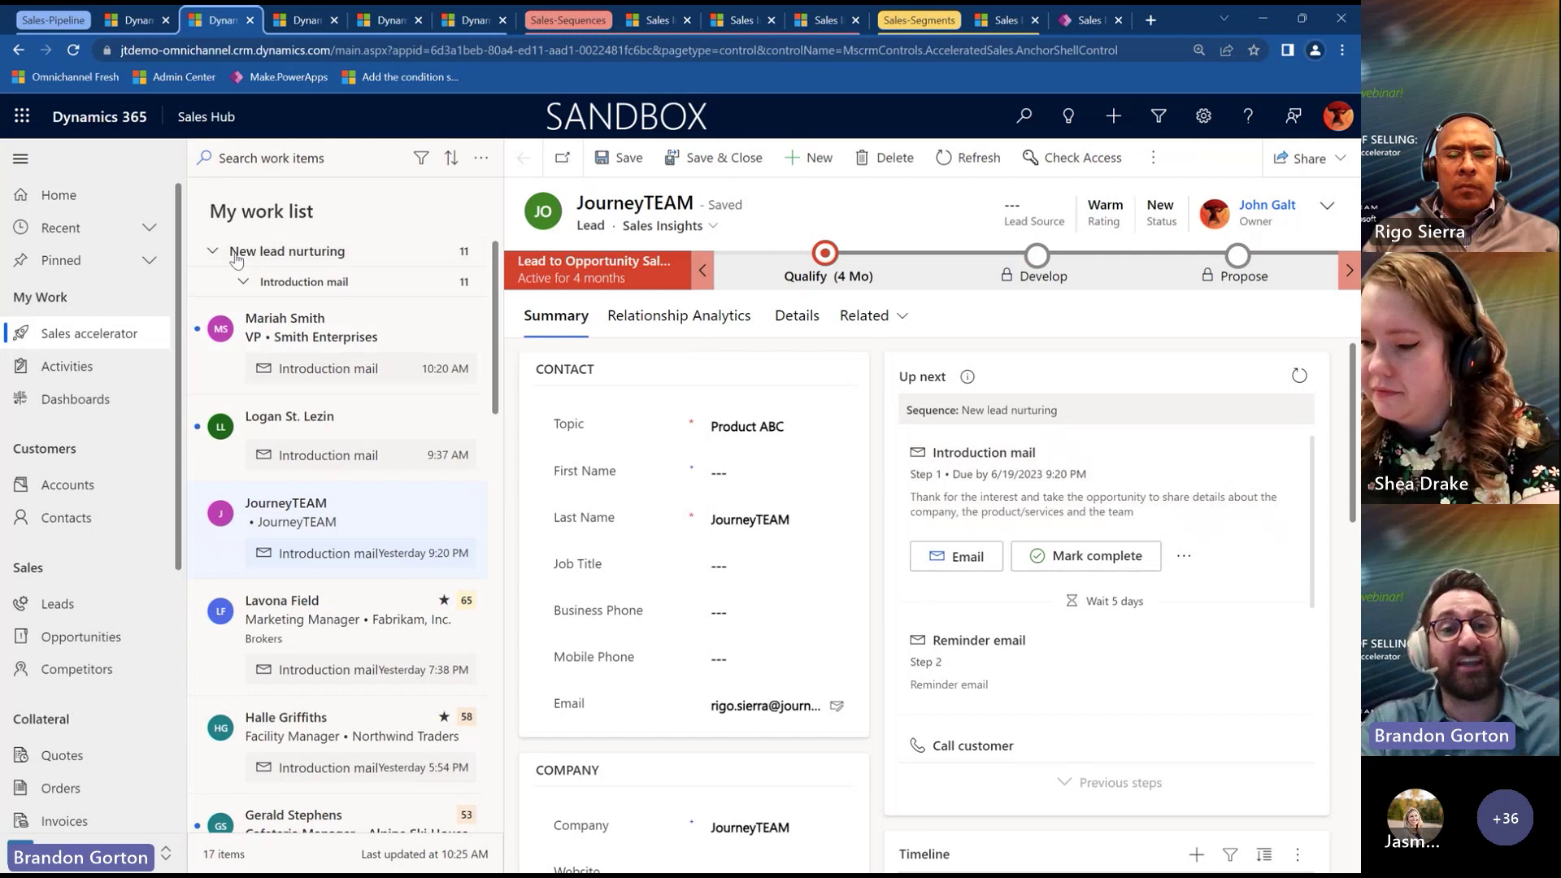
pyautogui.click(245, 283)
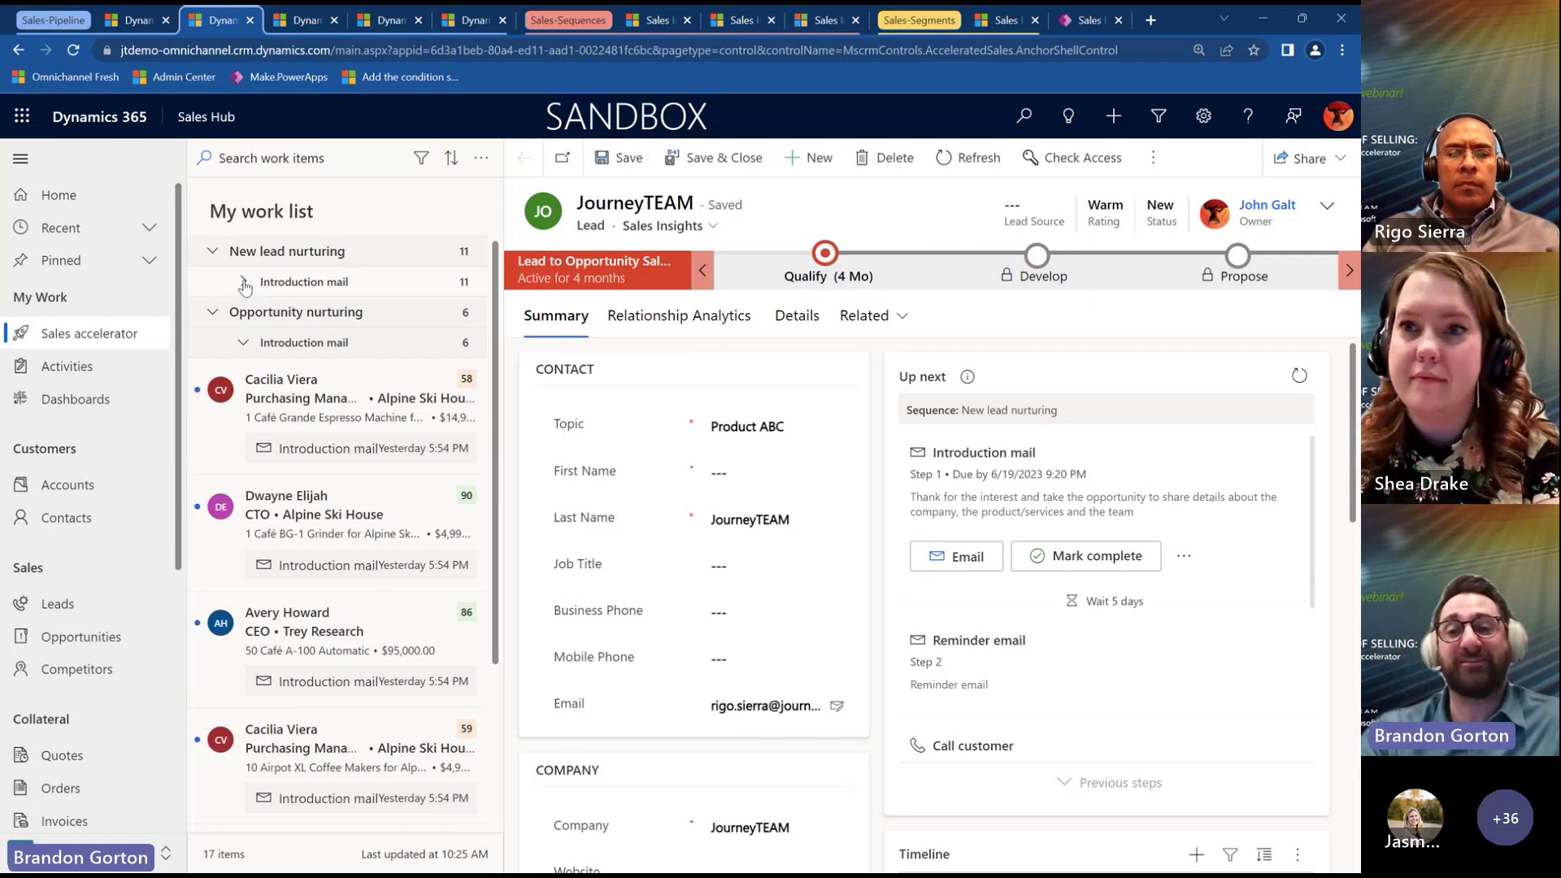
pyautogui.click(244, 282)
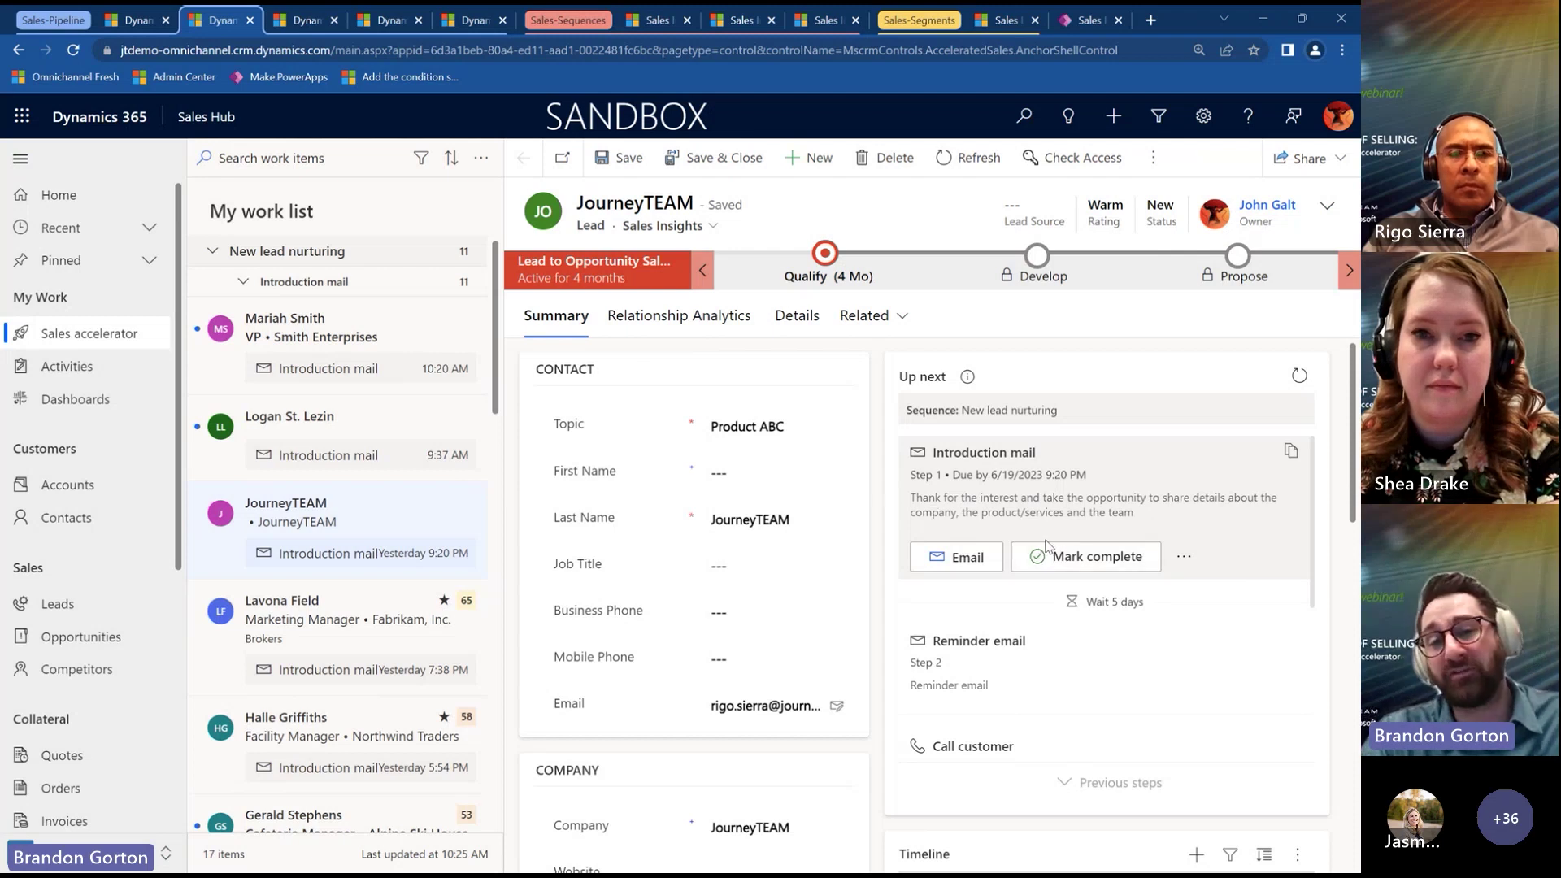
# Open the Smith Enterprises lead from the work list, read through its introduction email draft and close the draft unsent.
pyautogui.click(367, 336)
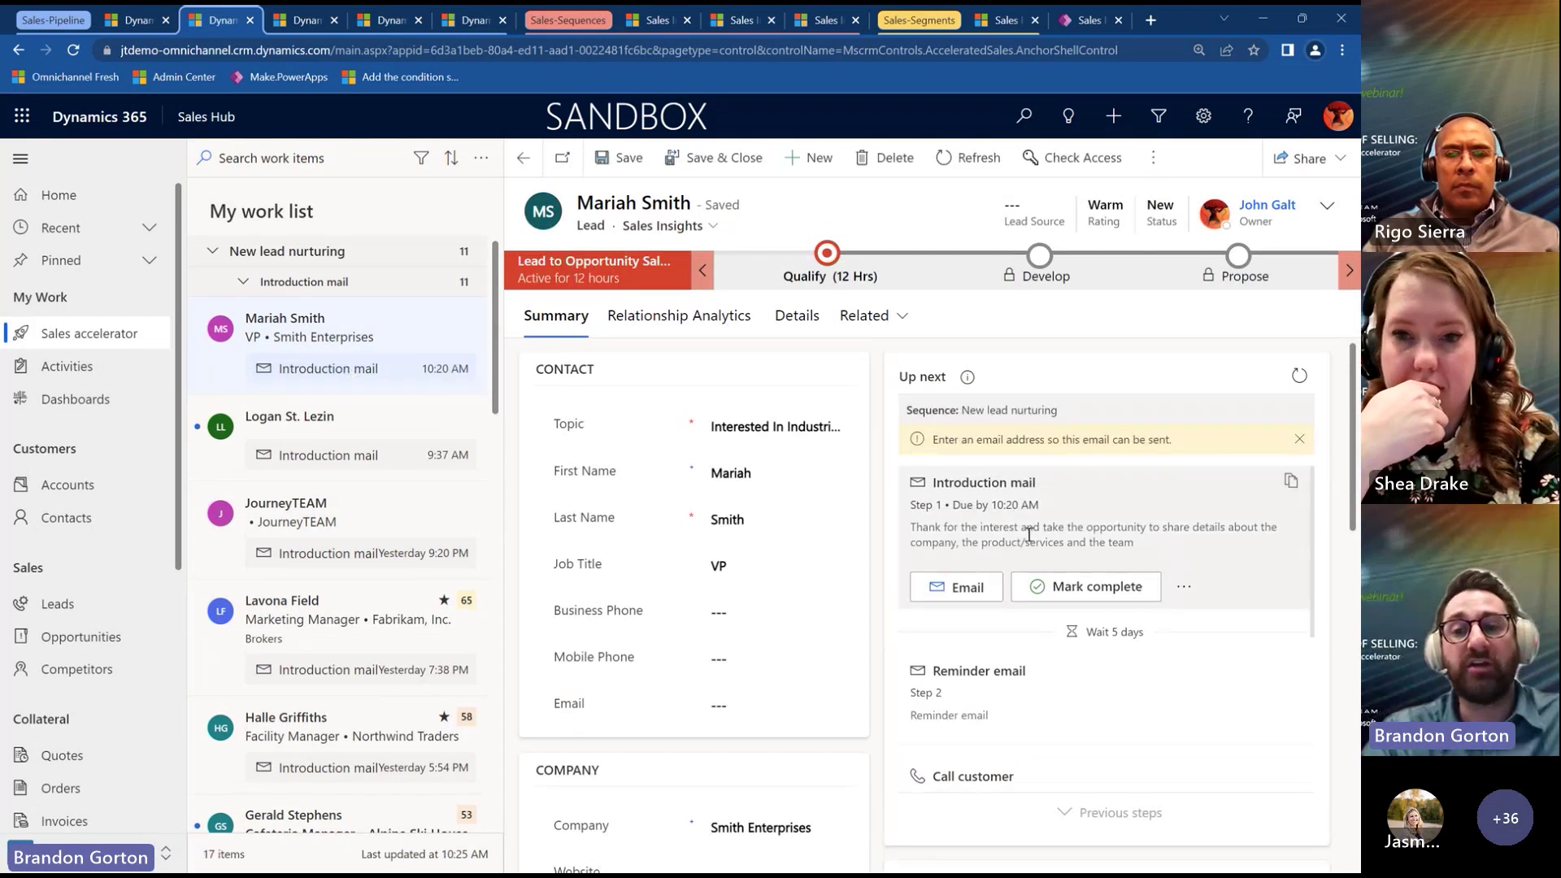
pyautogui.click(964, 589)
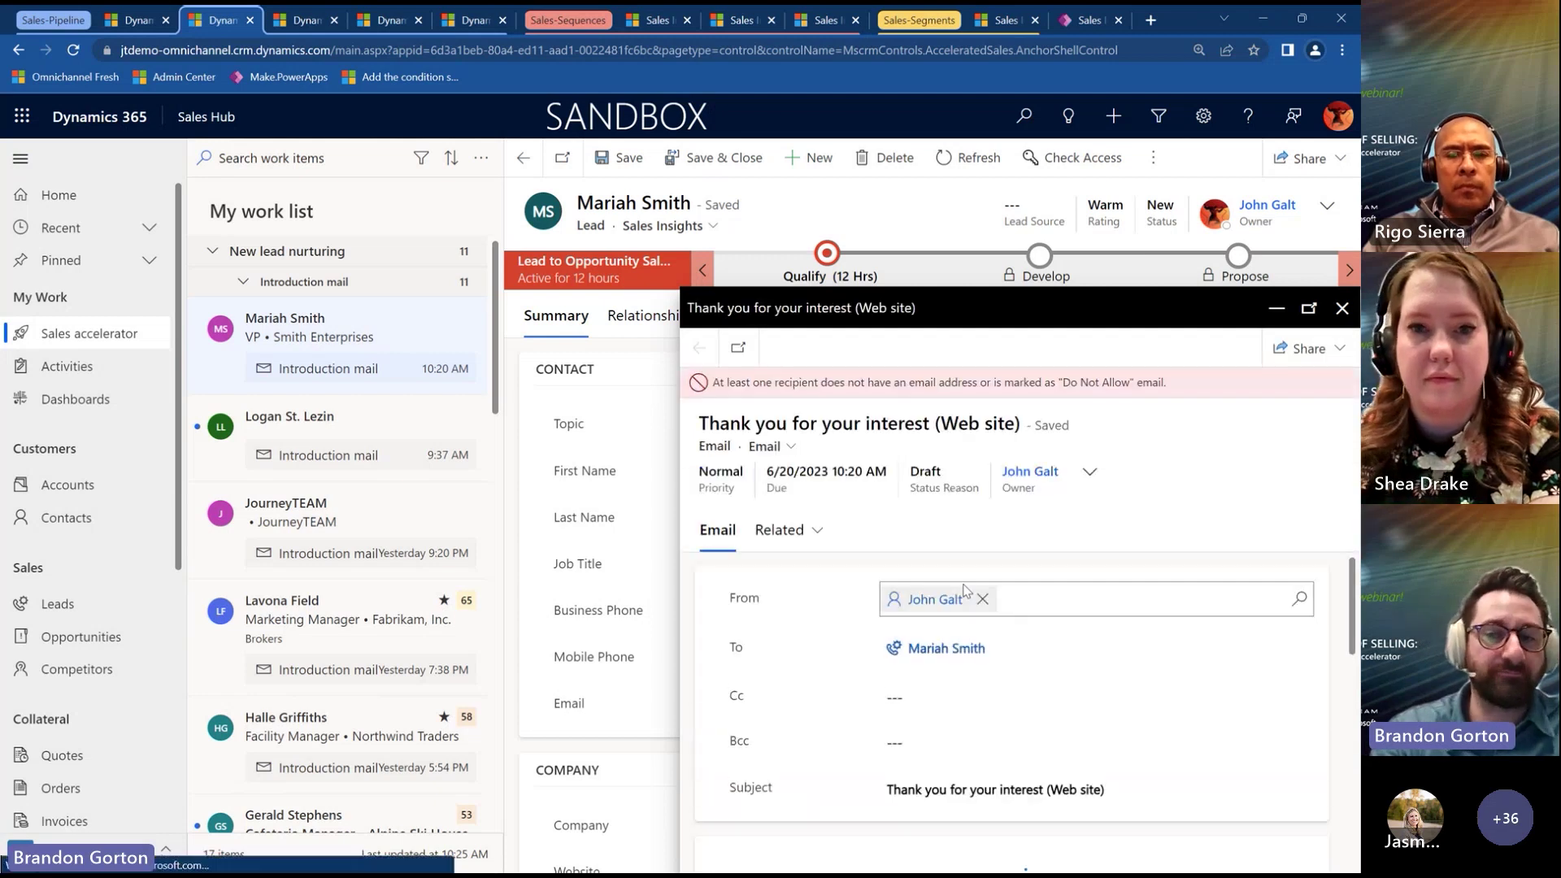
pyautogui.scroll(-3, 1173, 661)
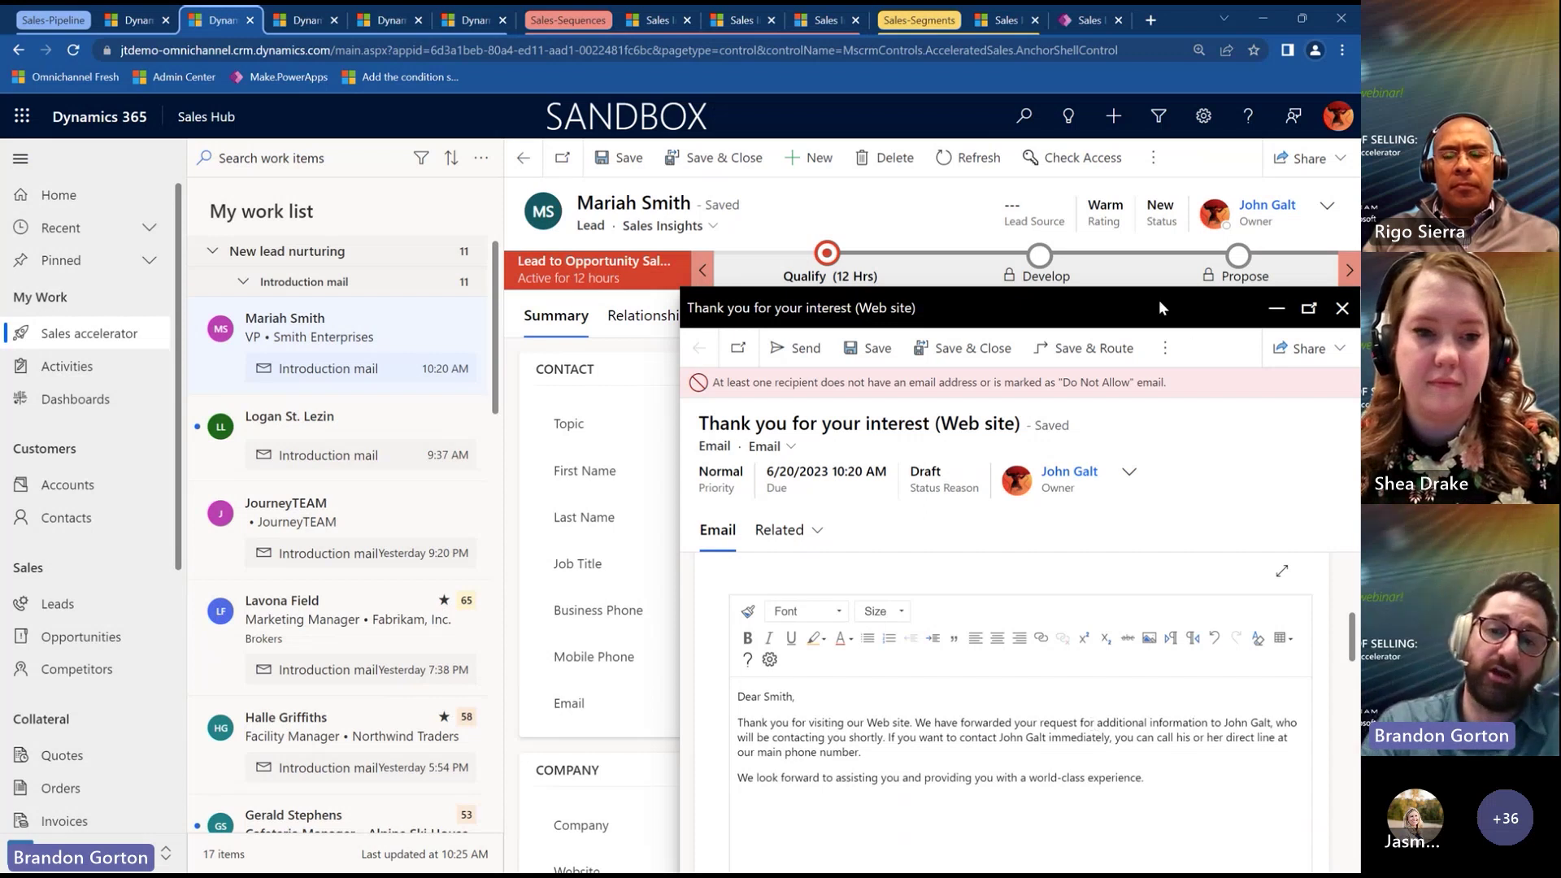
pyautogui.click(1343, 309)
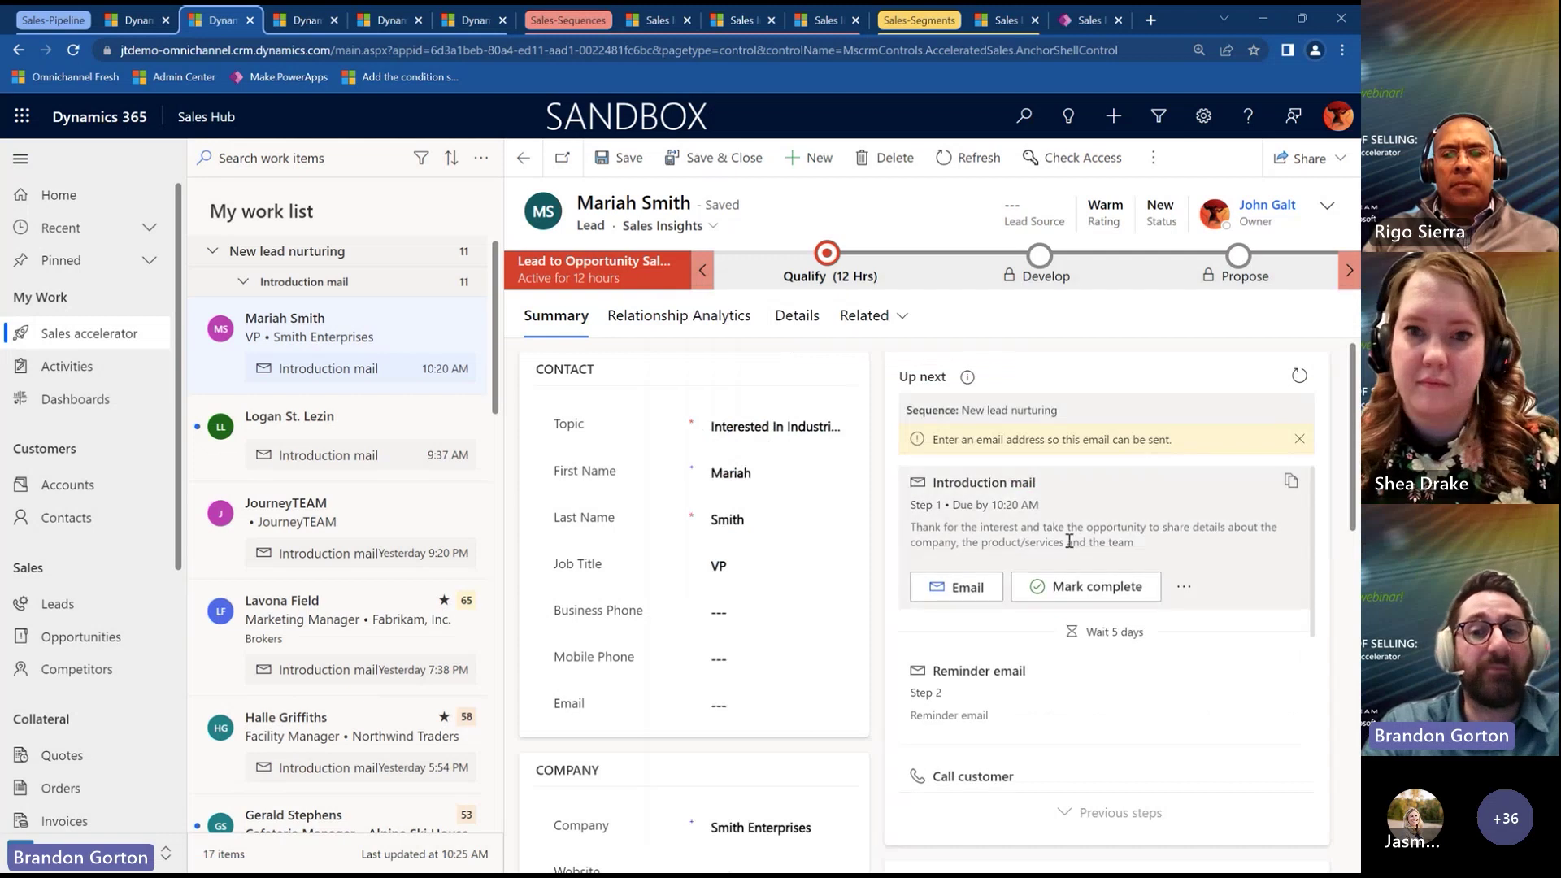
# Mark the lead's Introduction mail step complete without a note and skip the wait time of the Reminder email step.
pyautogui.click(1049, 599)
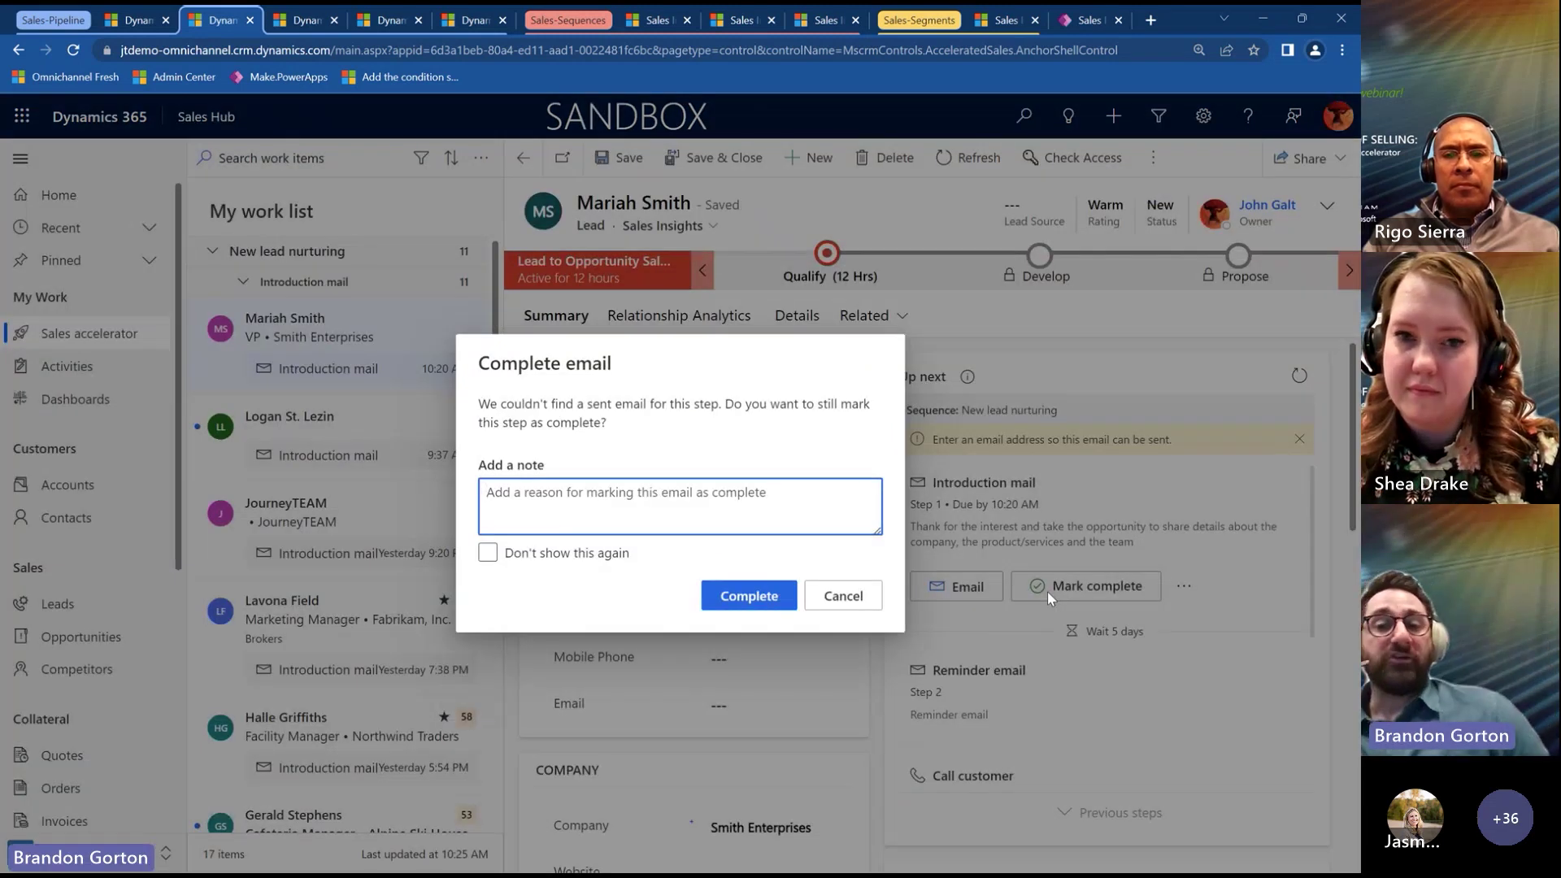
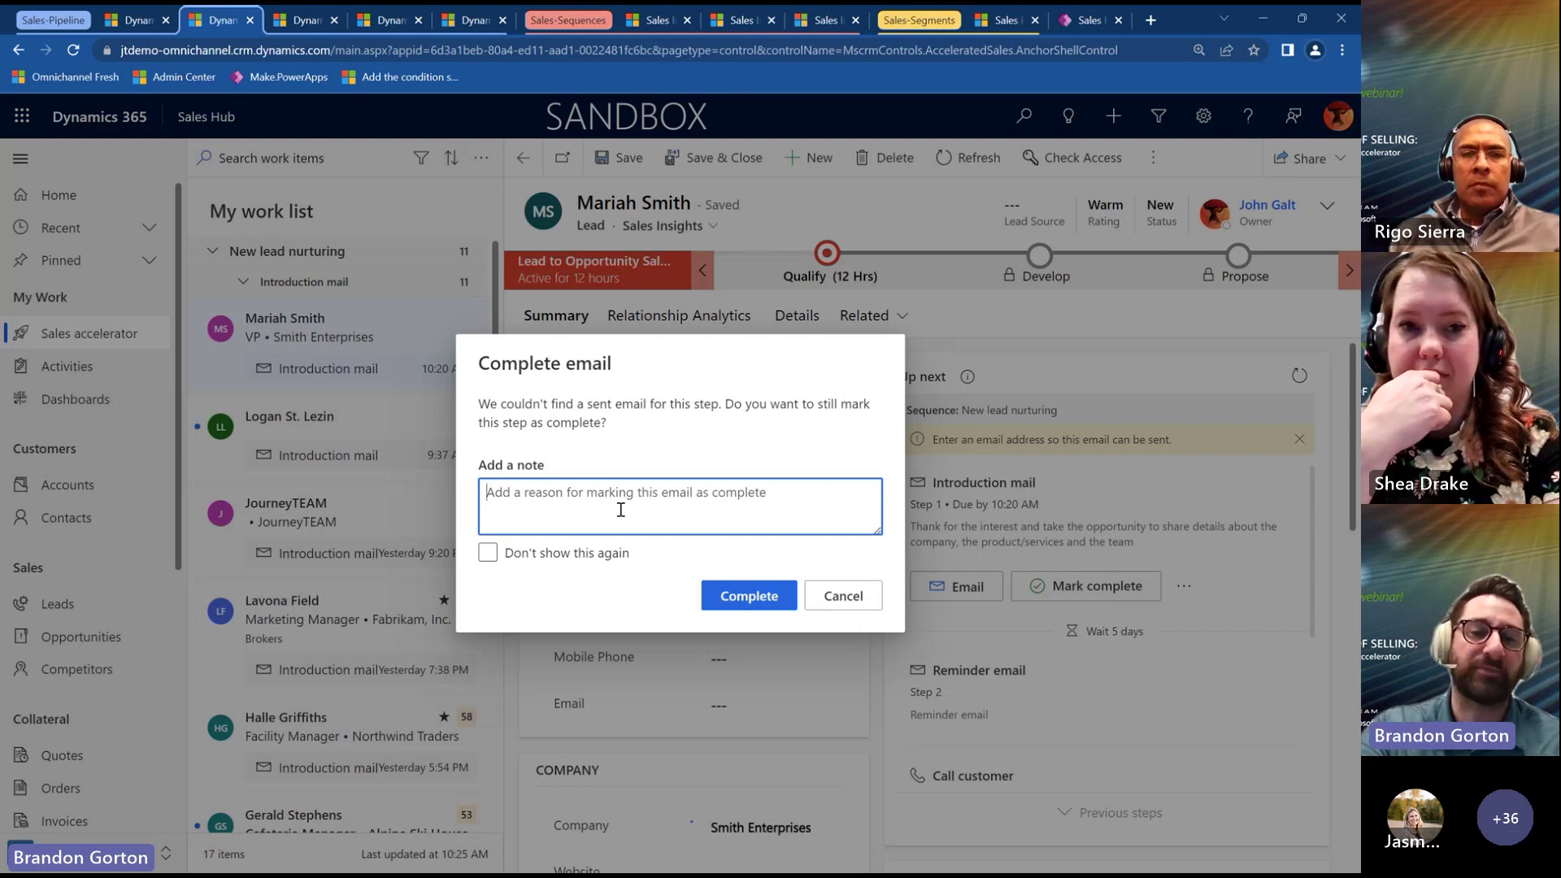
pyautogui.click(756, 597)
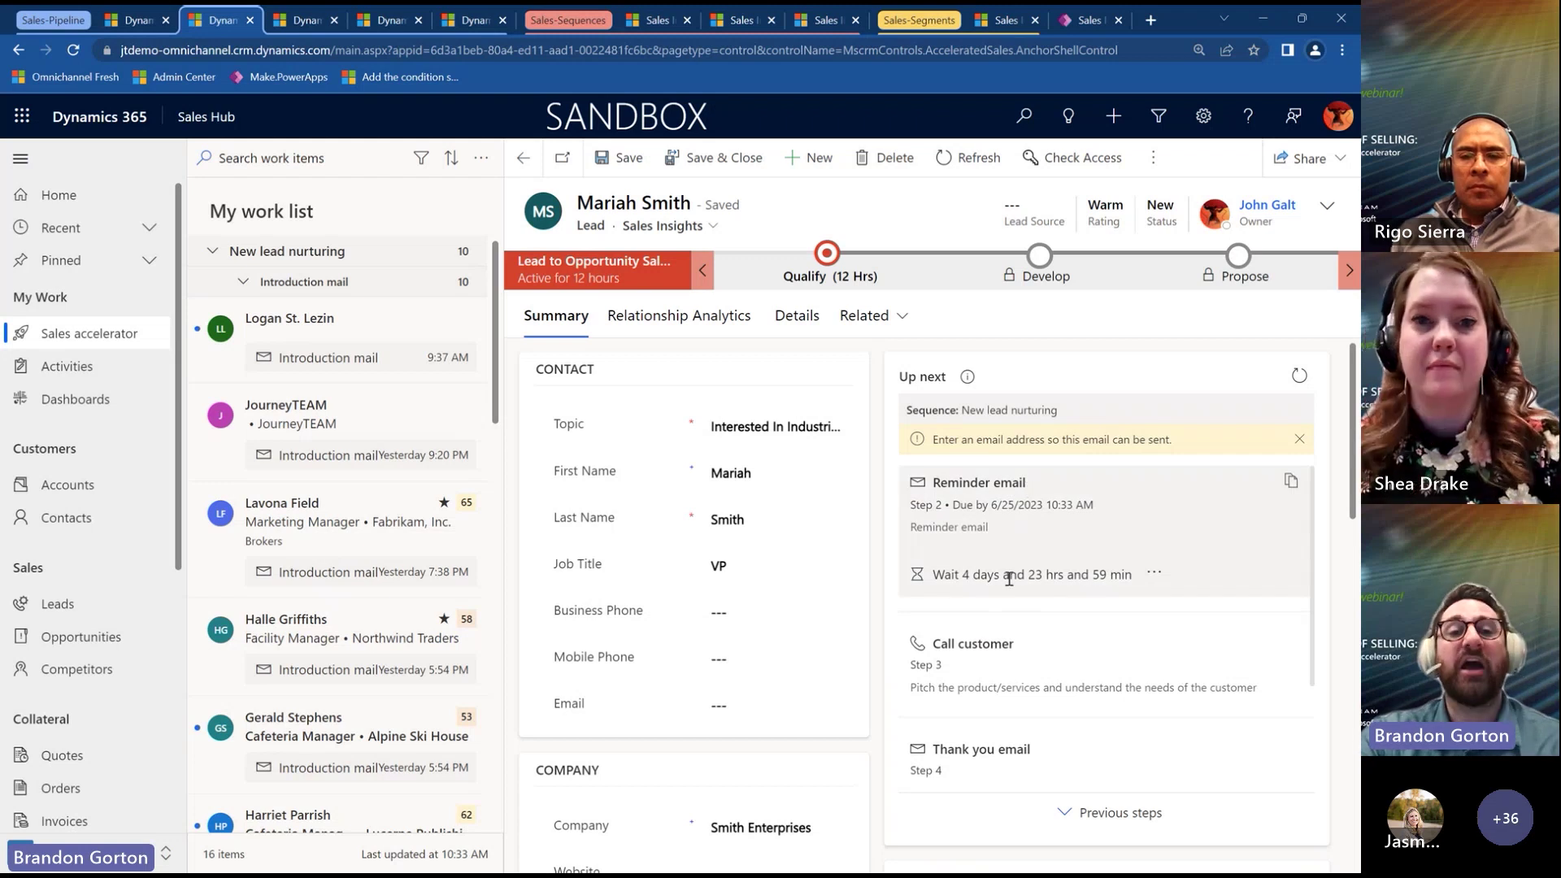
pyautogui.click(242, 282)
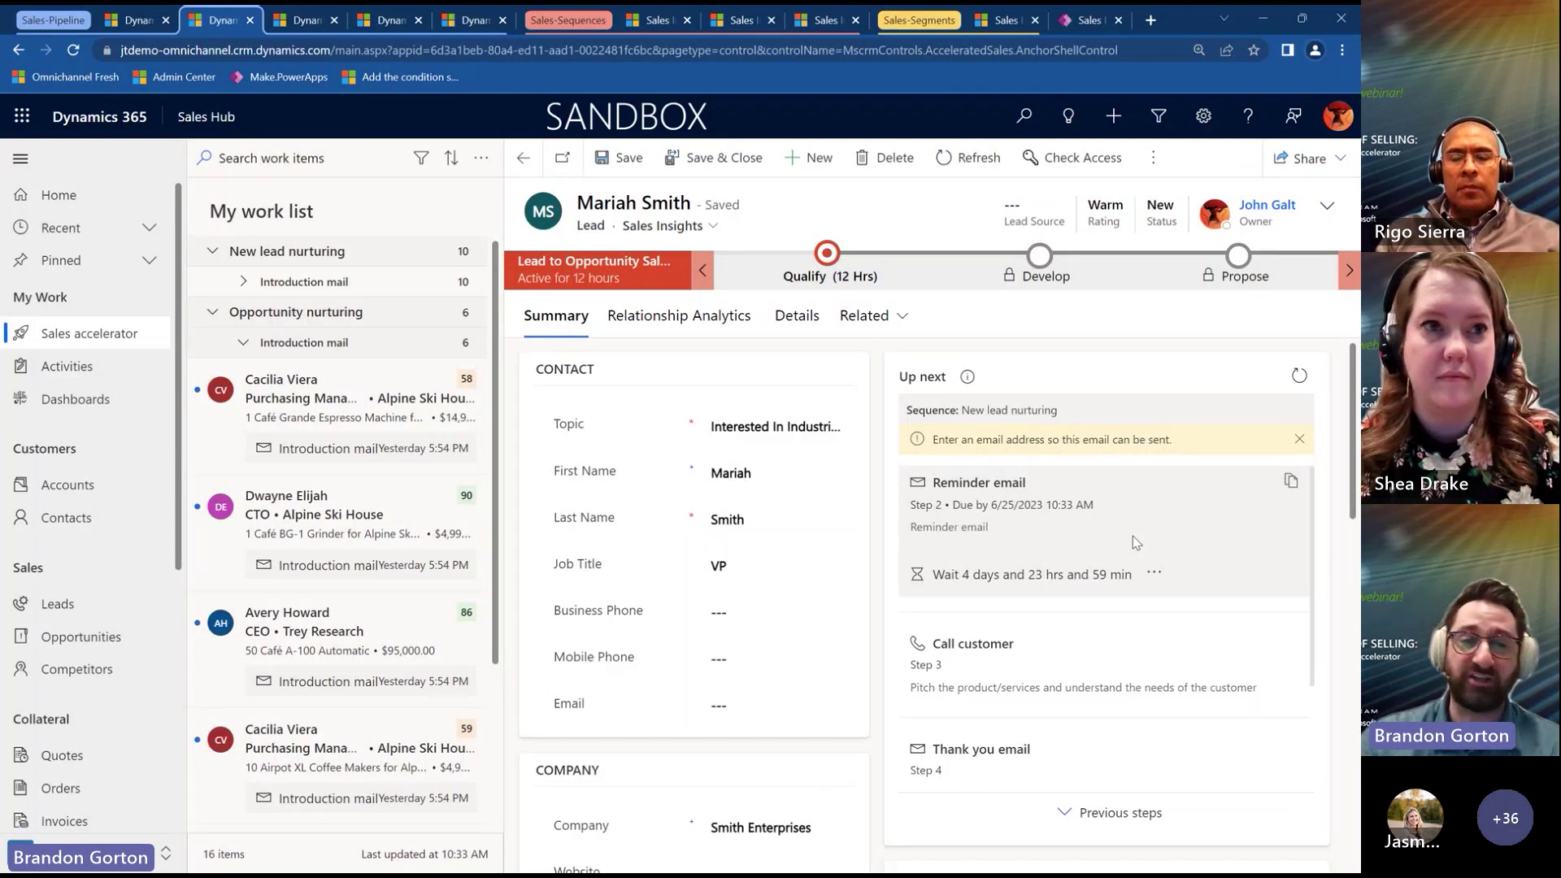
pyautogui.click(1160, 572)
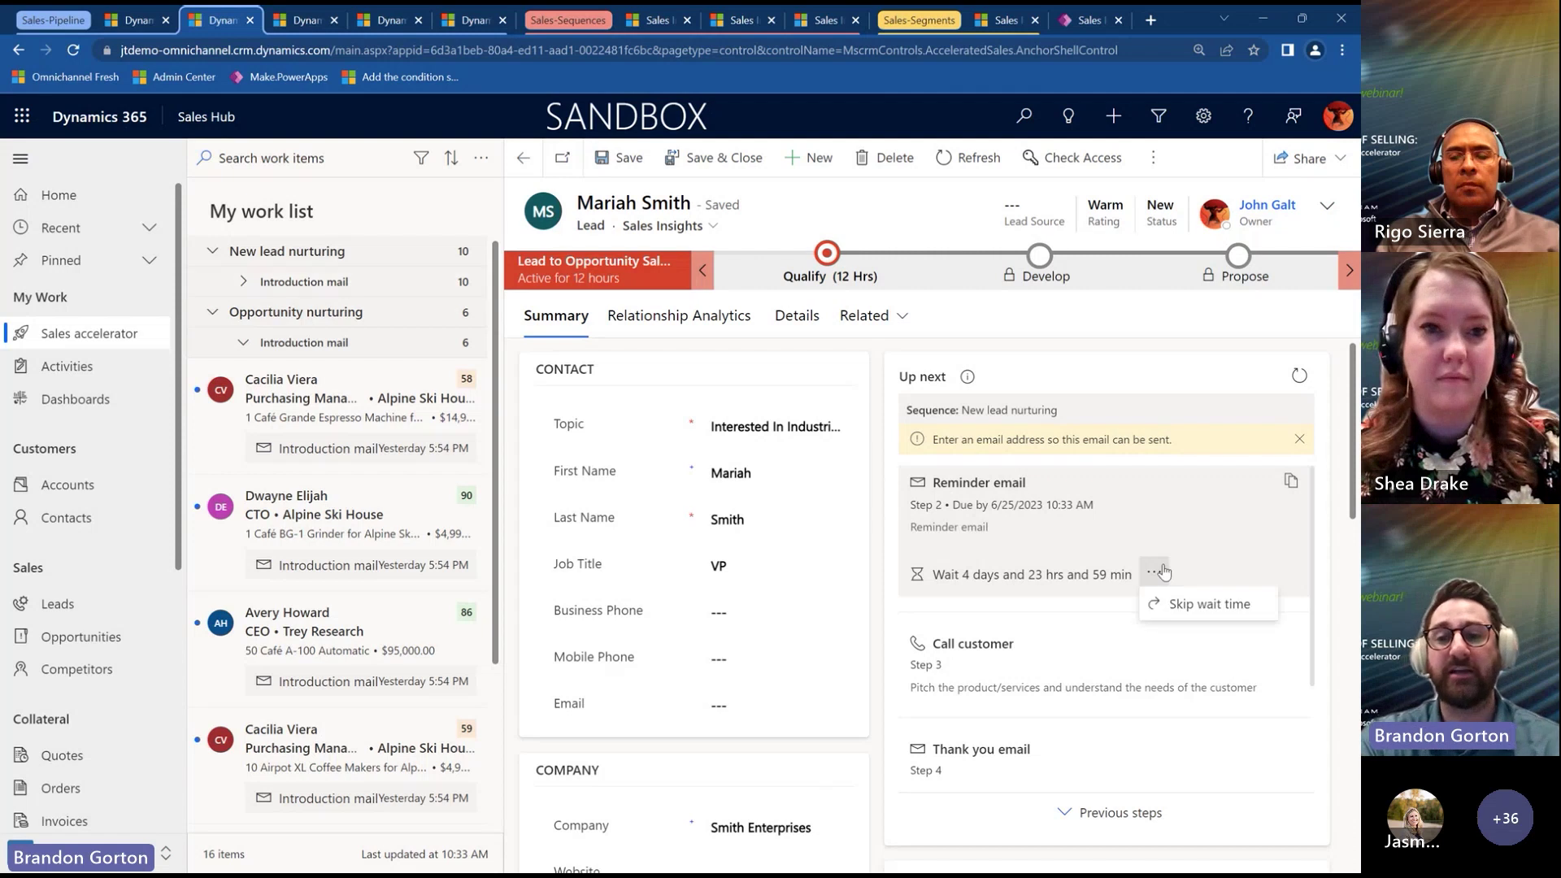
pyautogui.click(1200, 606)
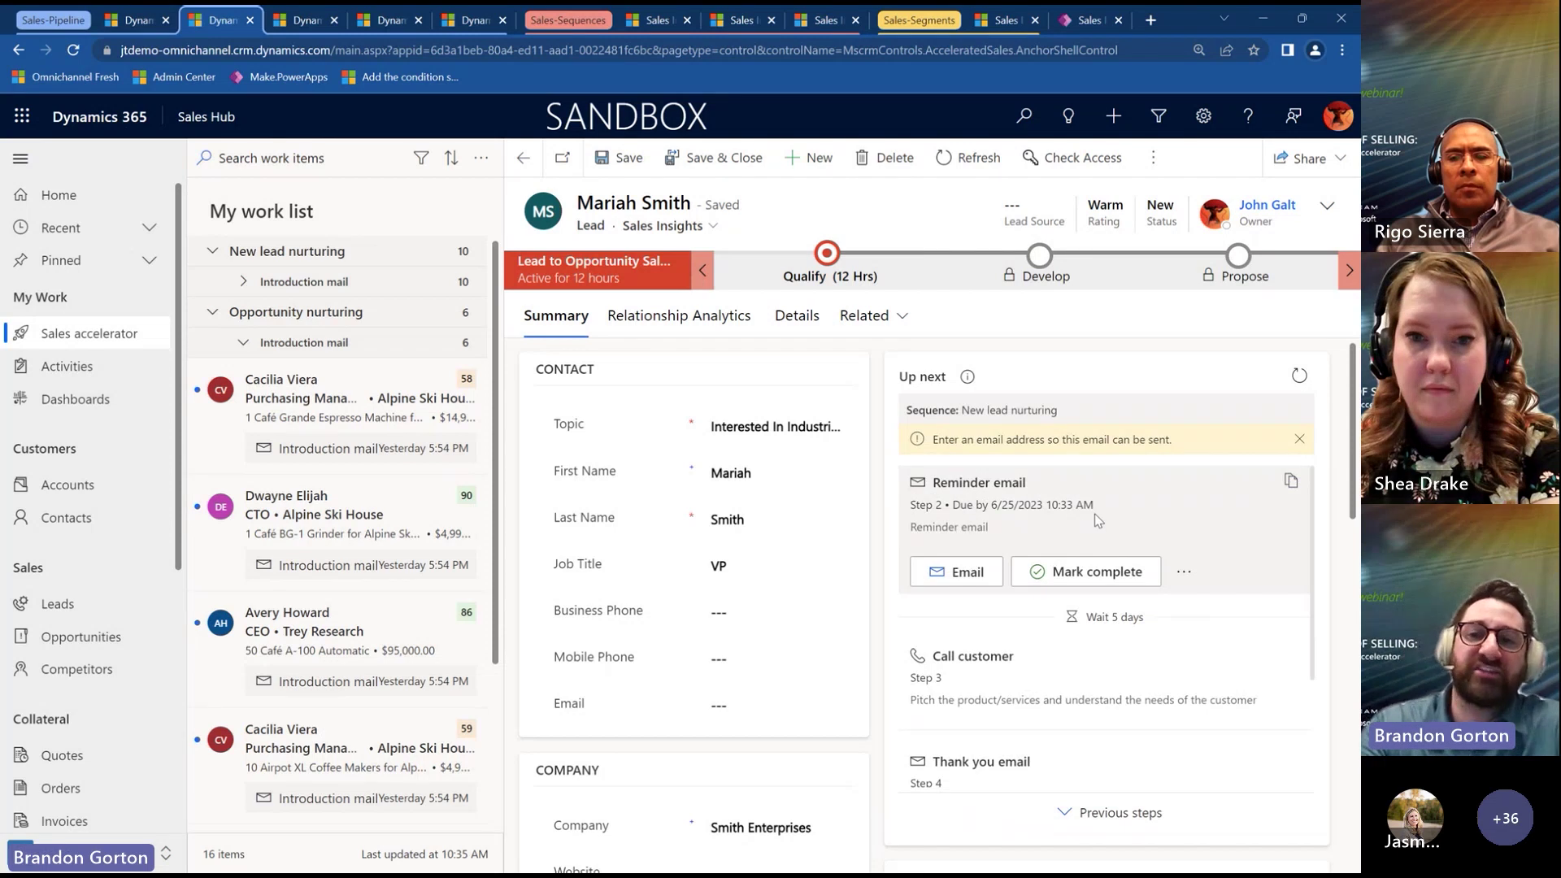
# Mark the lead's Reminder email step complete and skip the wait time of the Call customer step.
pyautogui.scroll(-1, 1144, 523)
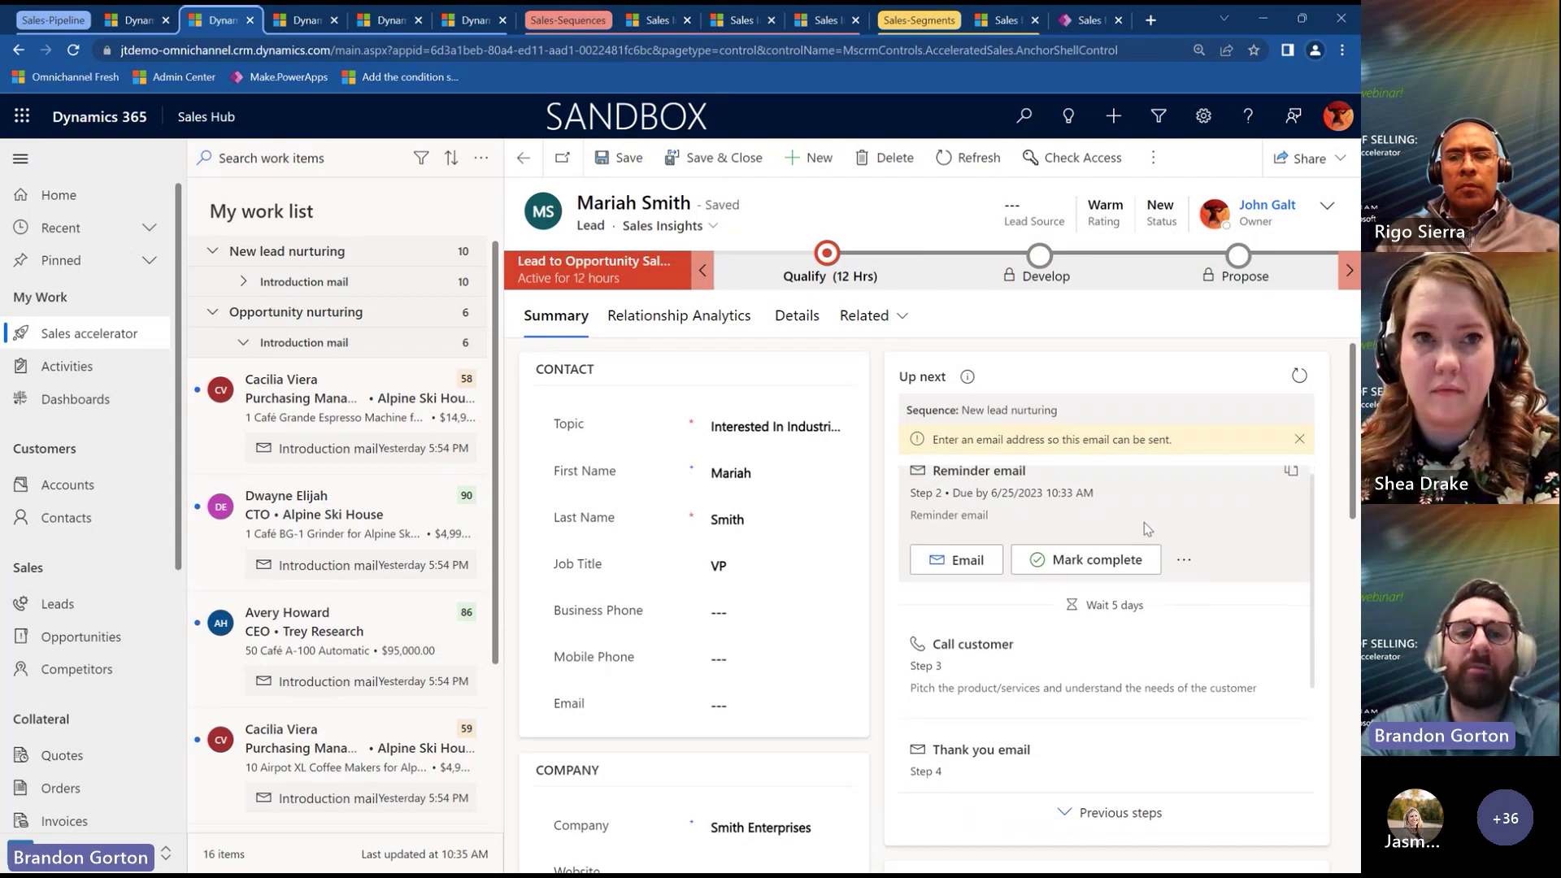
pyautogui.scroll(1, 1144, 522)
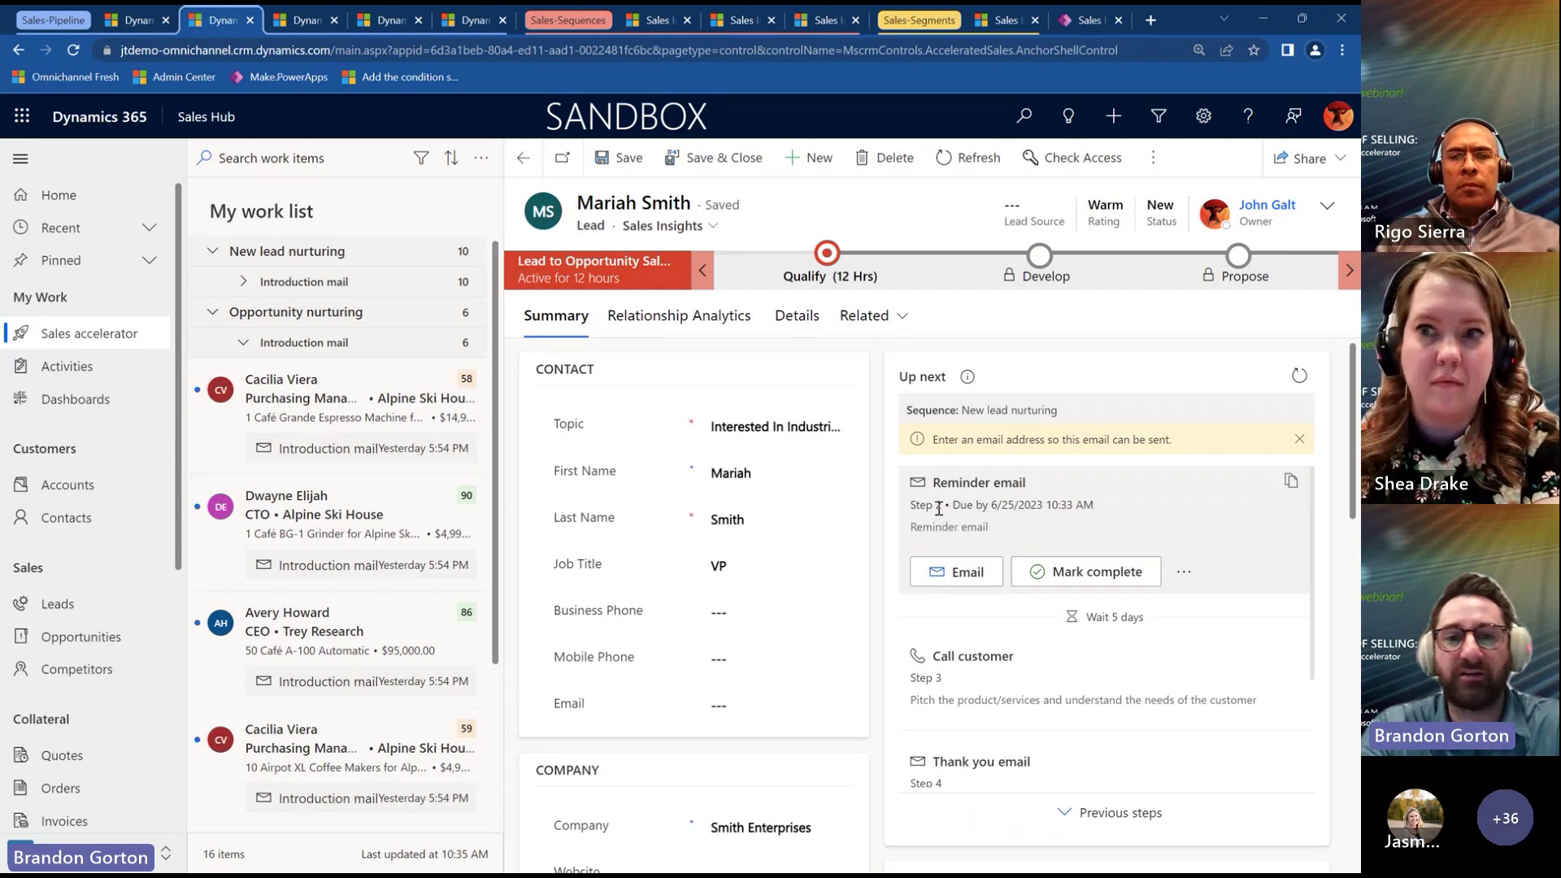
pyautogui.click(1072, 573)
pyautogui.click(749, 594)
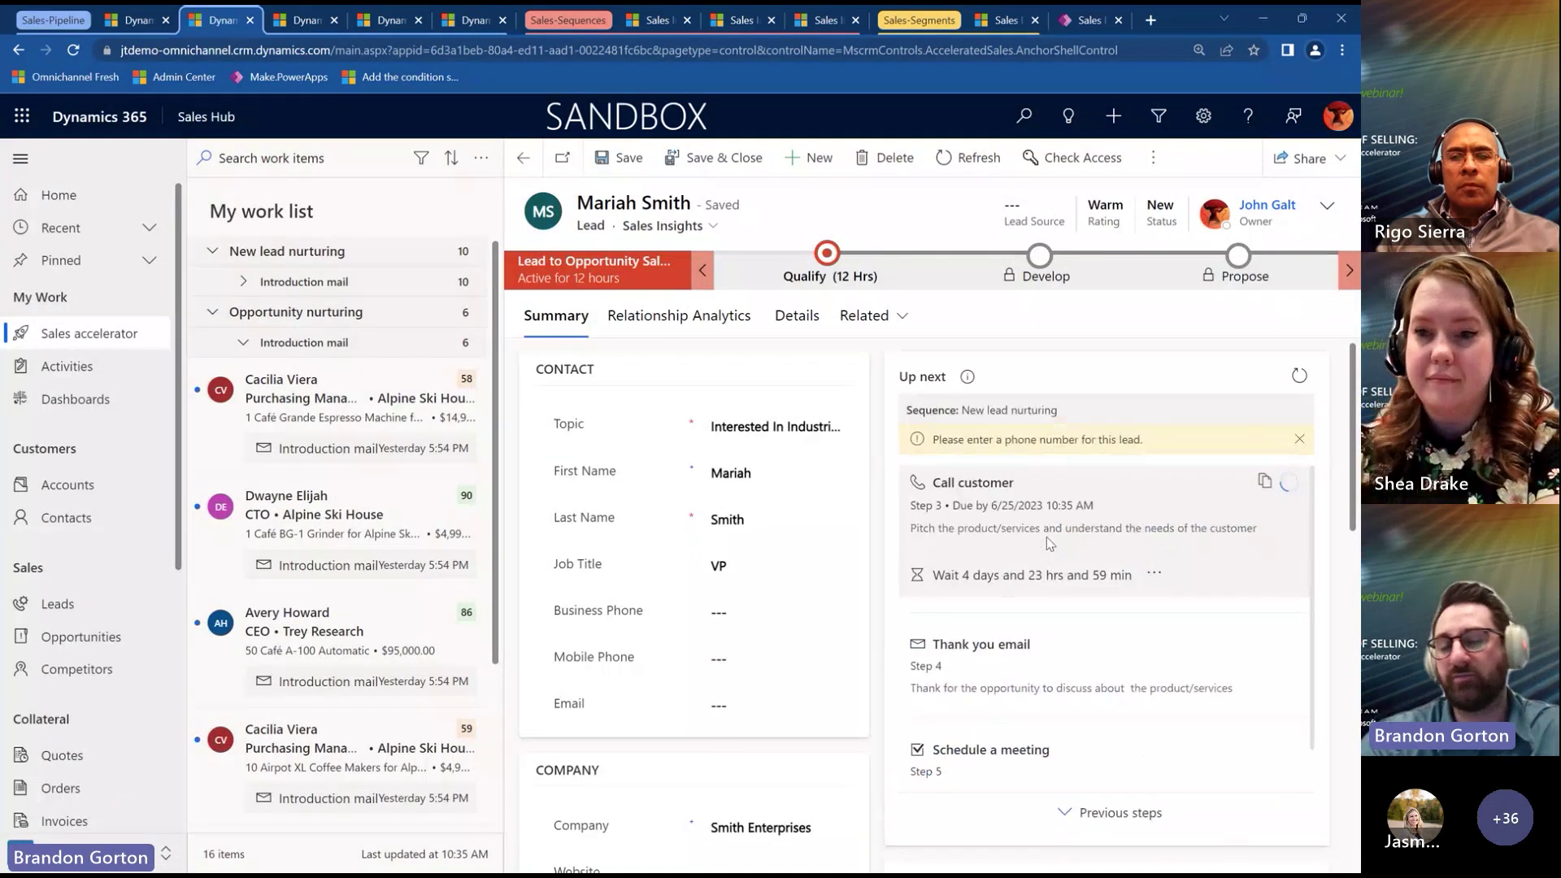
pyautogui.click(1153, 573)
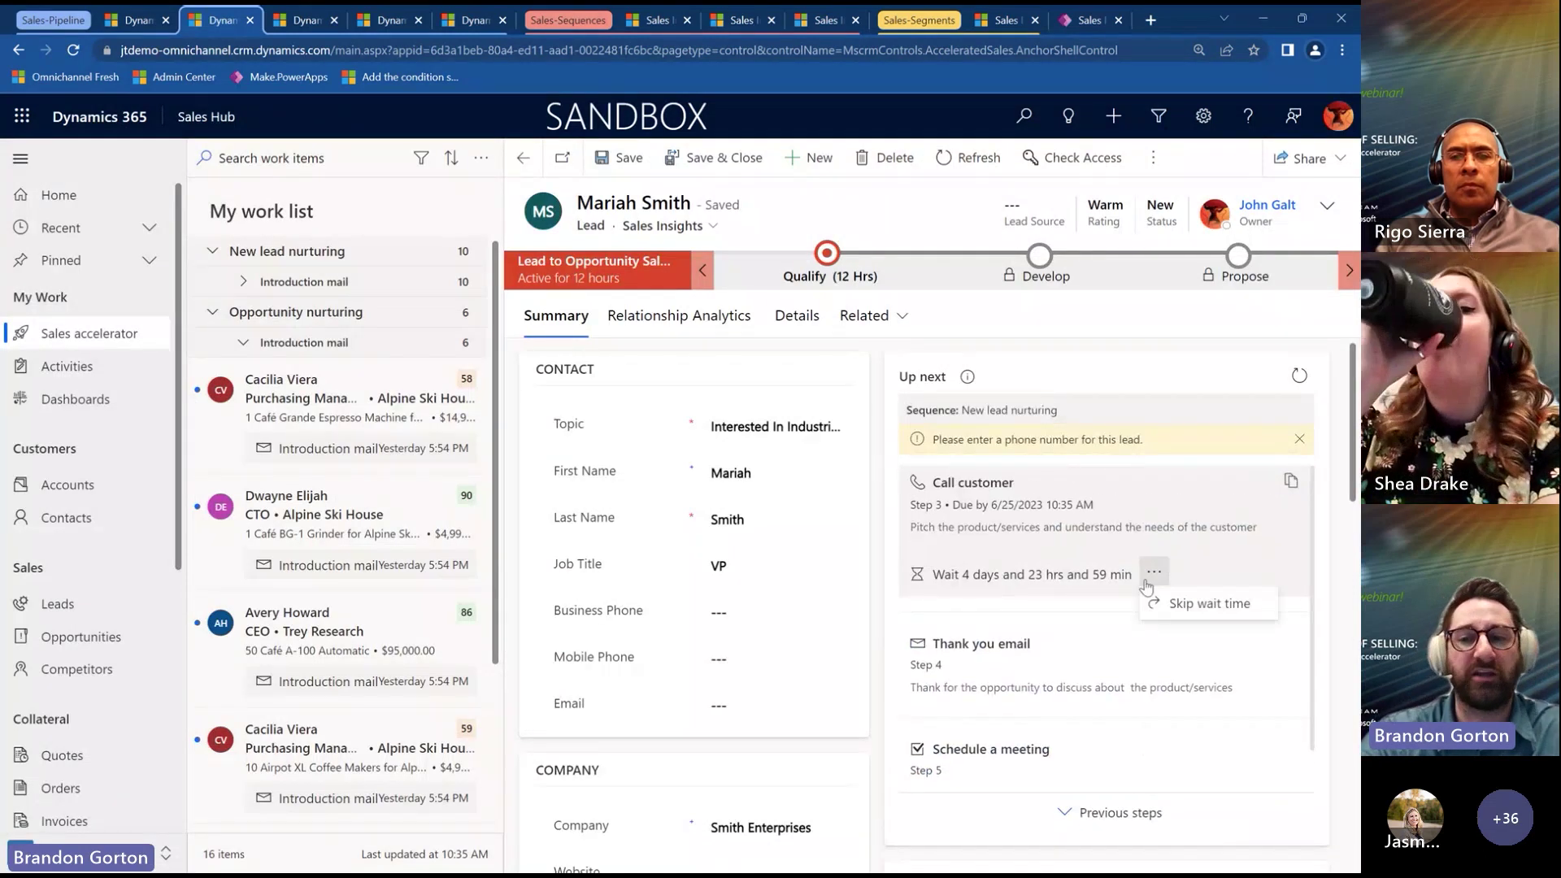
pyautogui.click(1186, 607)
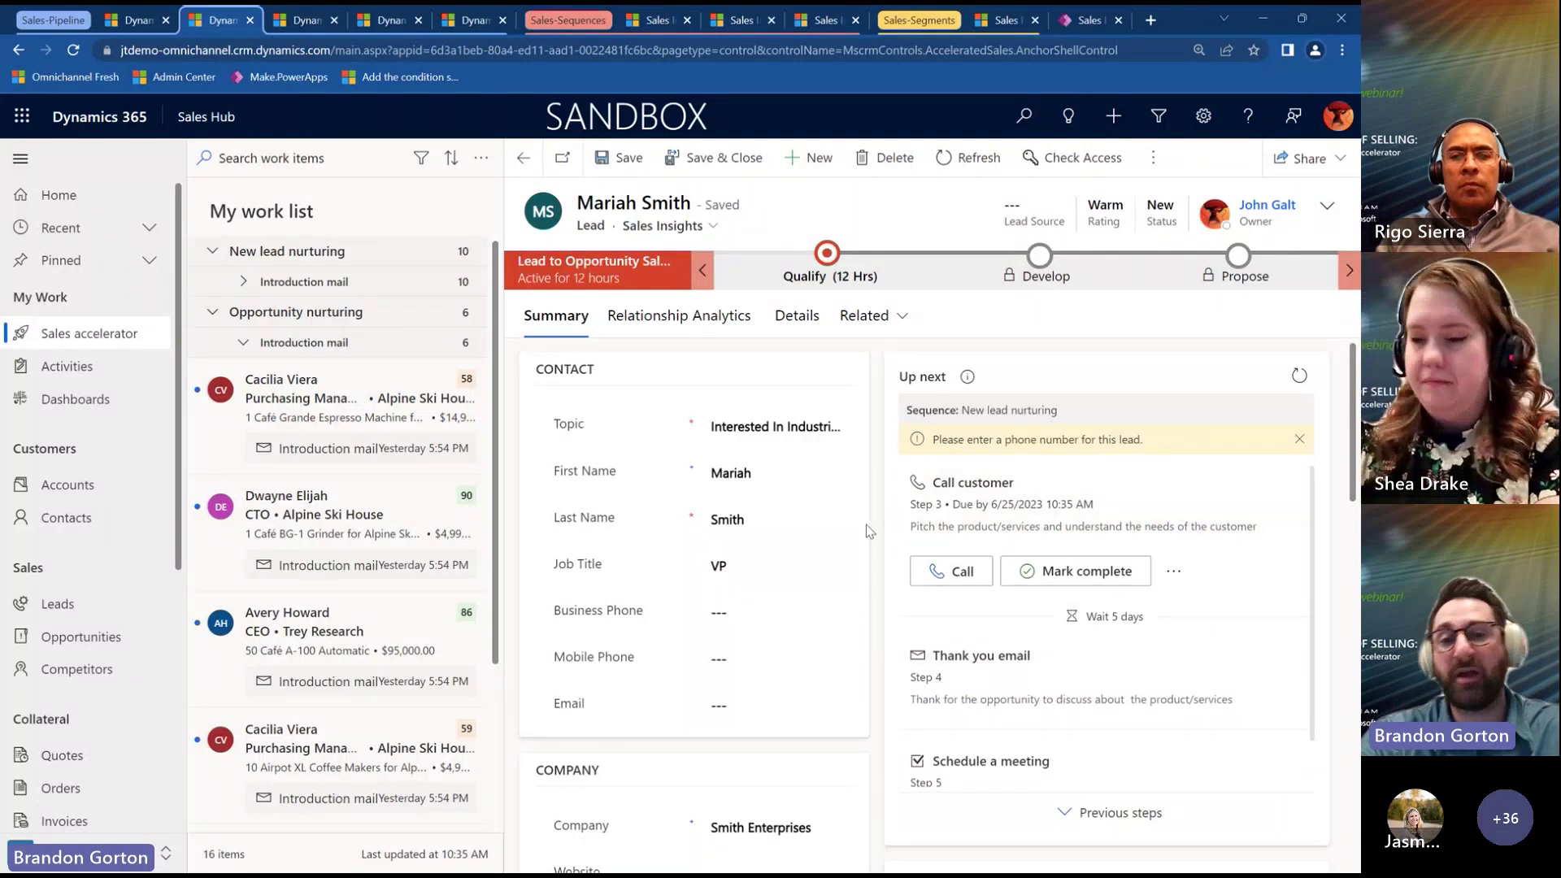
# Review the lead's remaining sequence steps and show the previous steps to read when each was completed.
pyautogui.scroll(-1, 1038, 479)
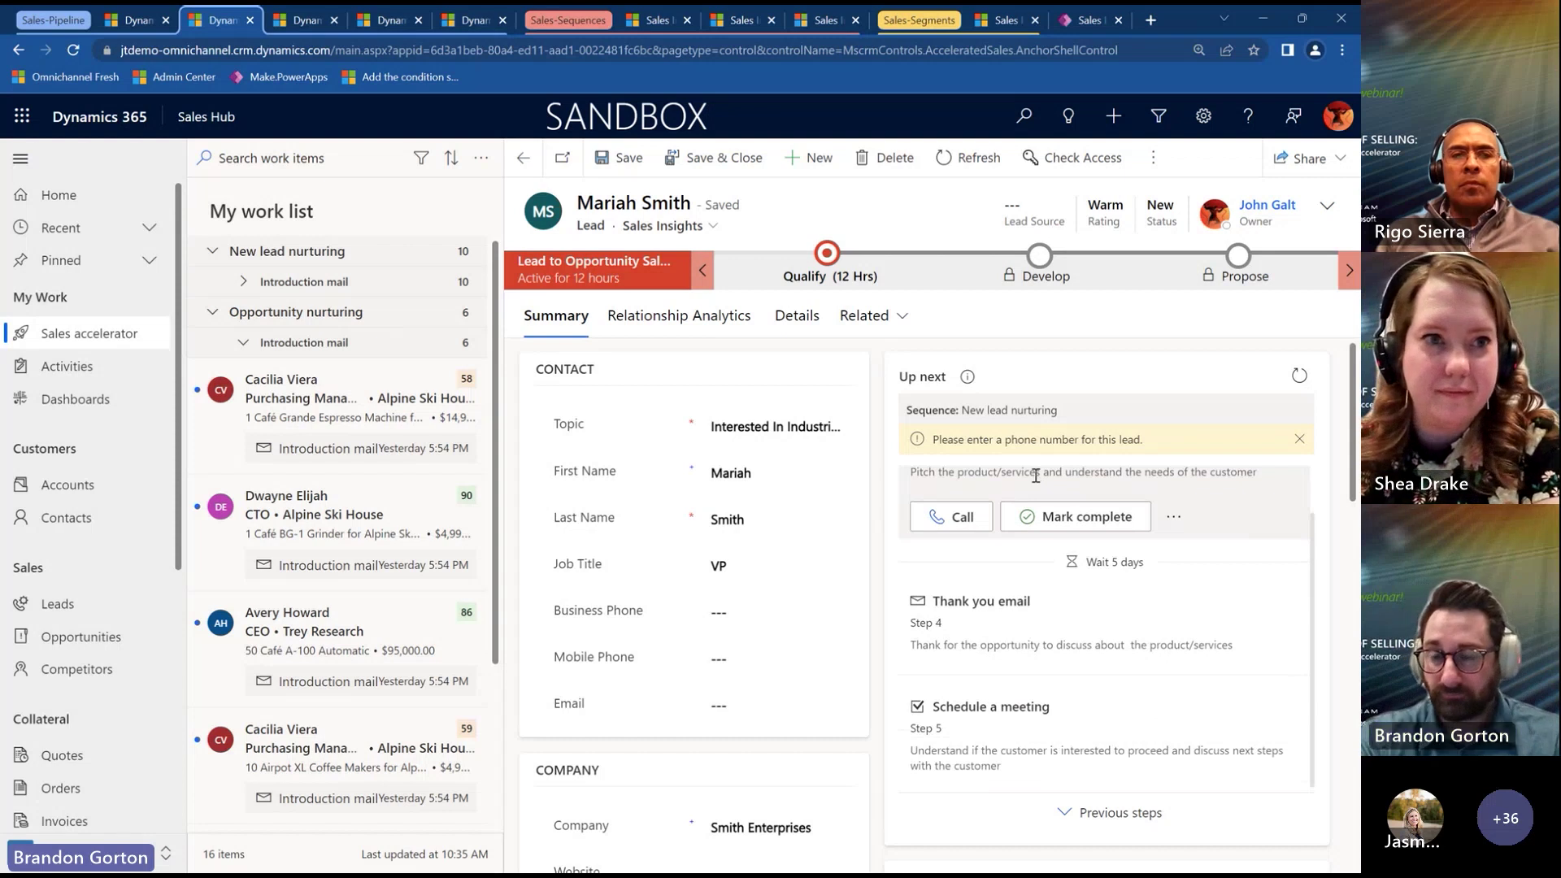
pyautogui.scroll(1, 1036, 475)
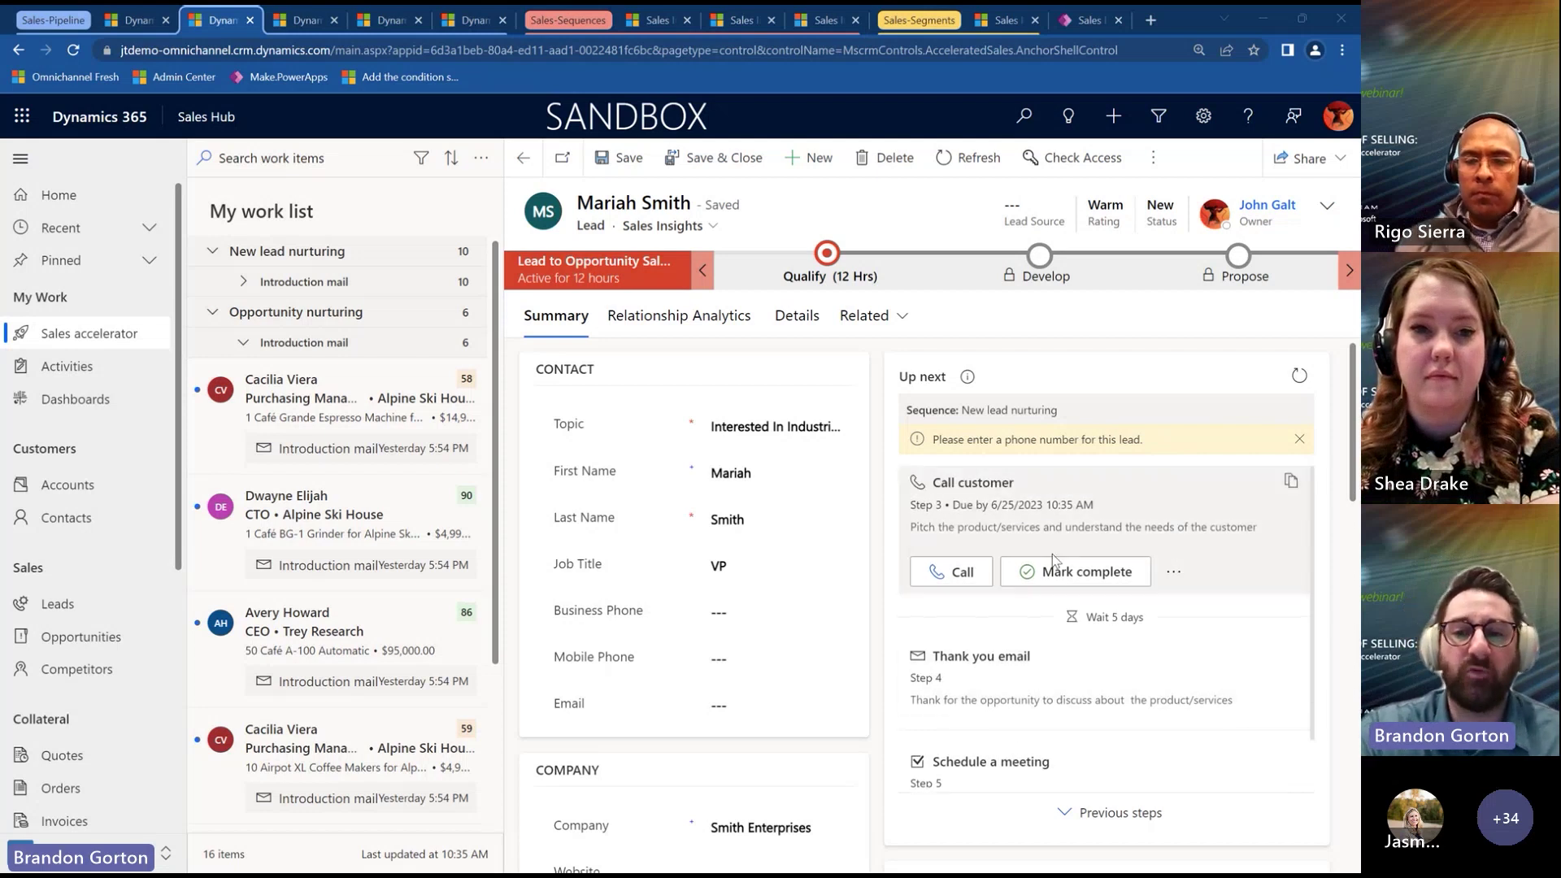
pyautogui.scroll(-1, 1017, 801)
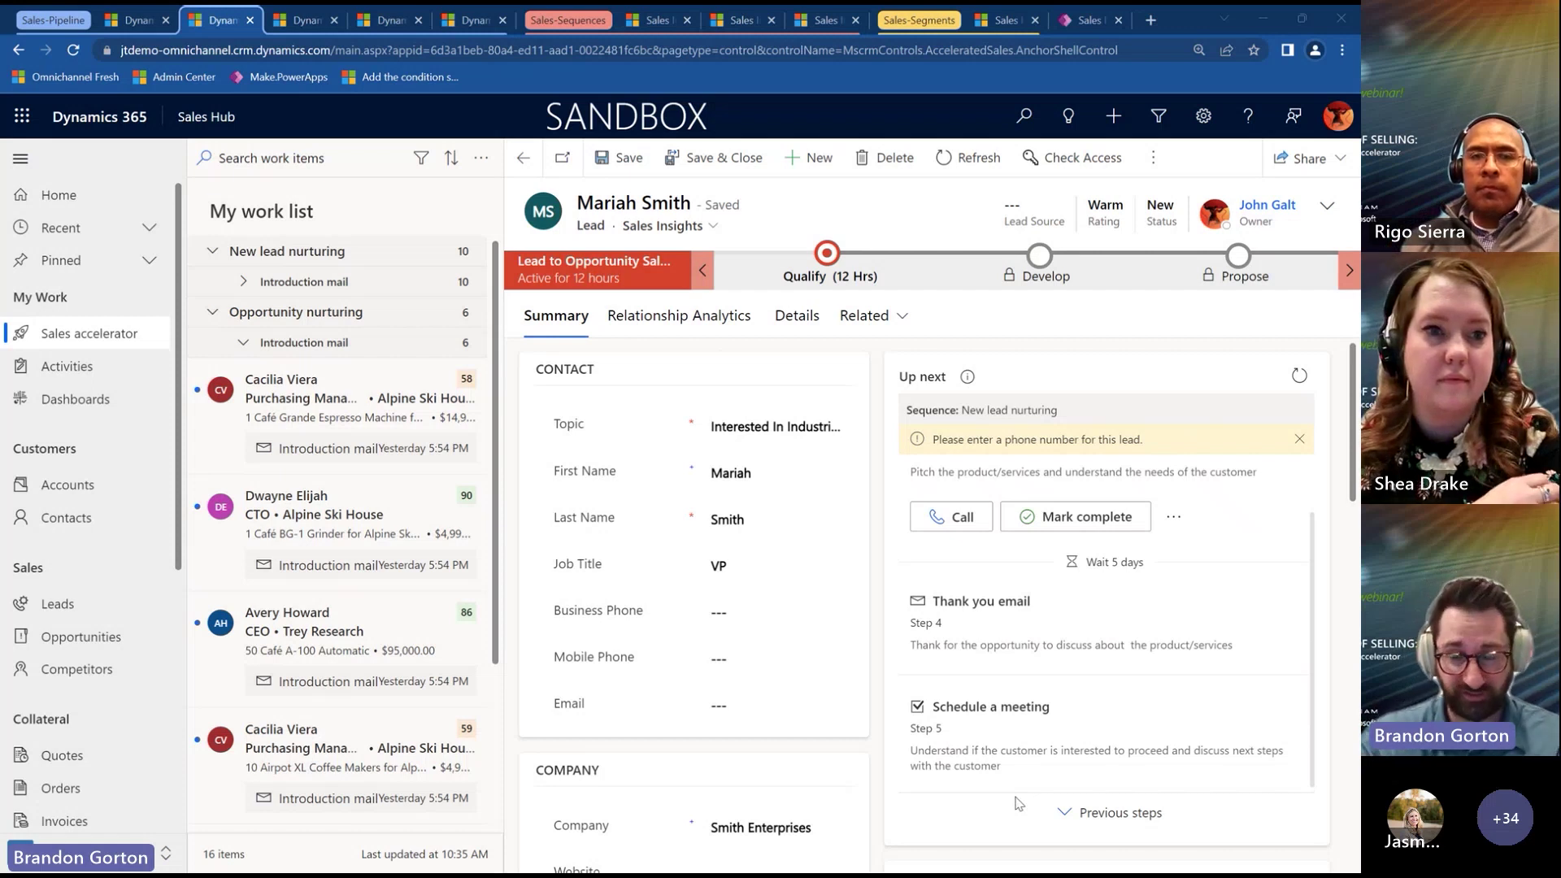
pyautogui.click(1106, 813)
pyautogui.scroll(-3, 1204, 671)
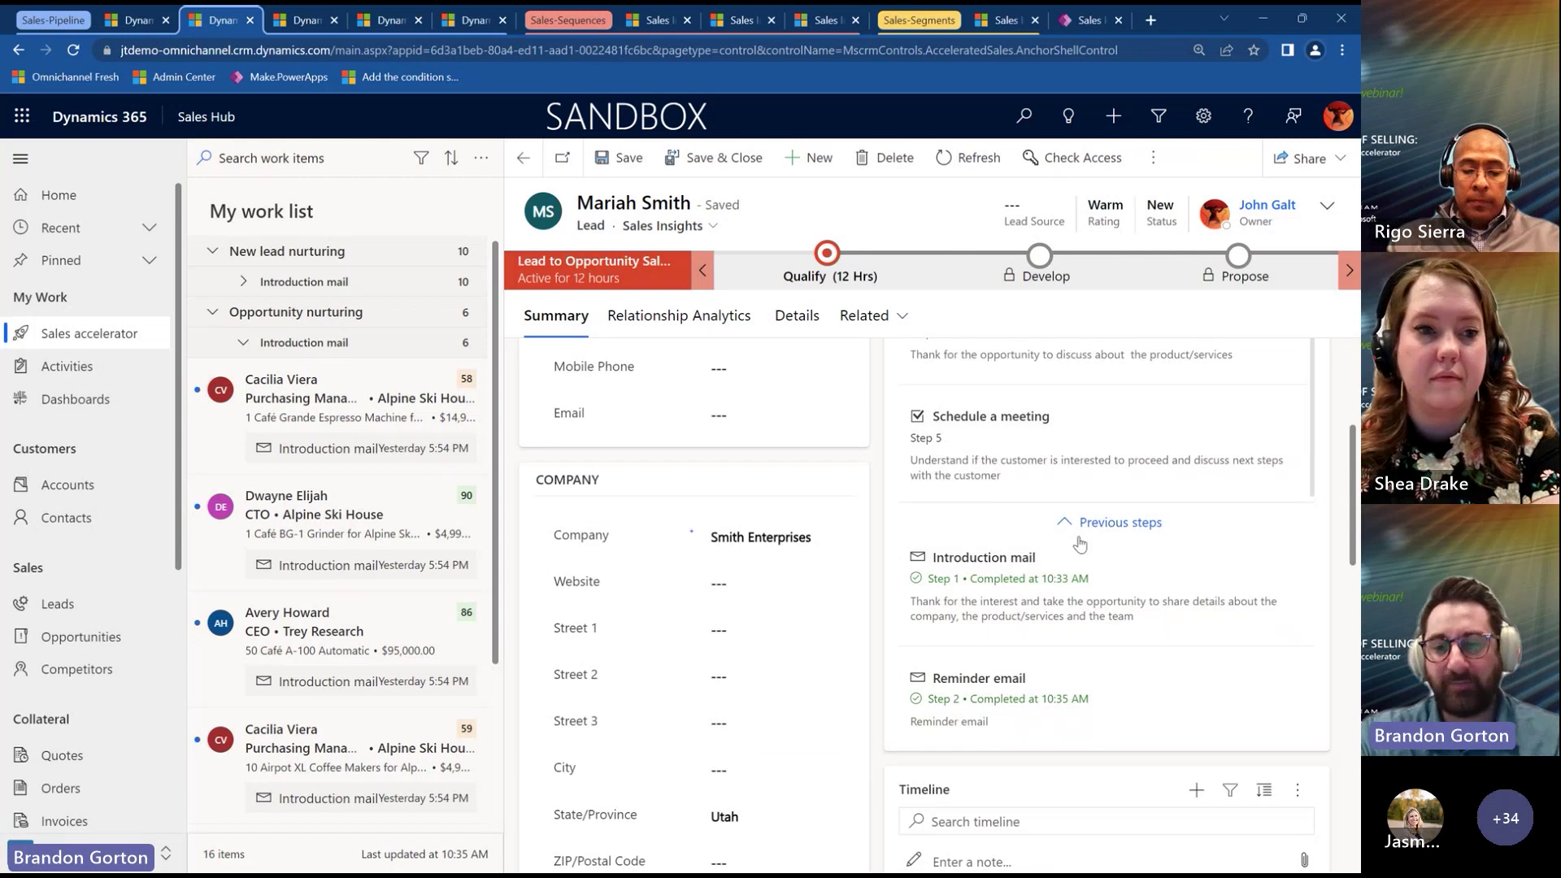
pyautogui.scroll(-1, 1080, 543)
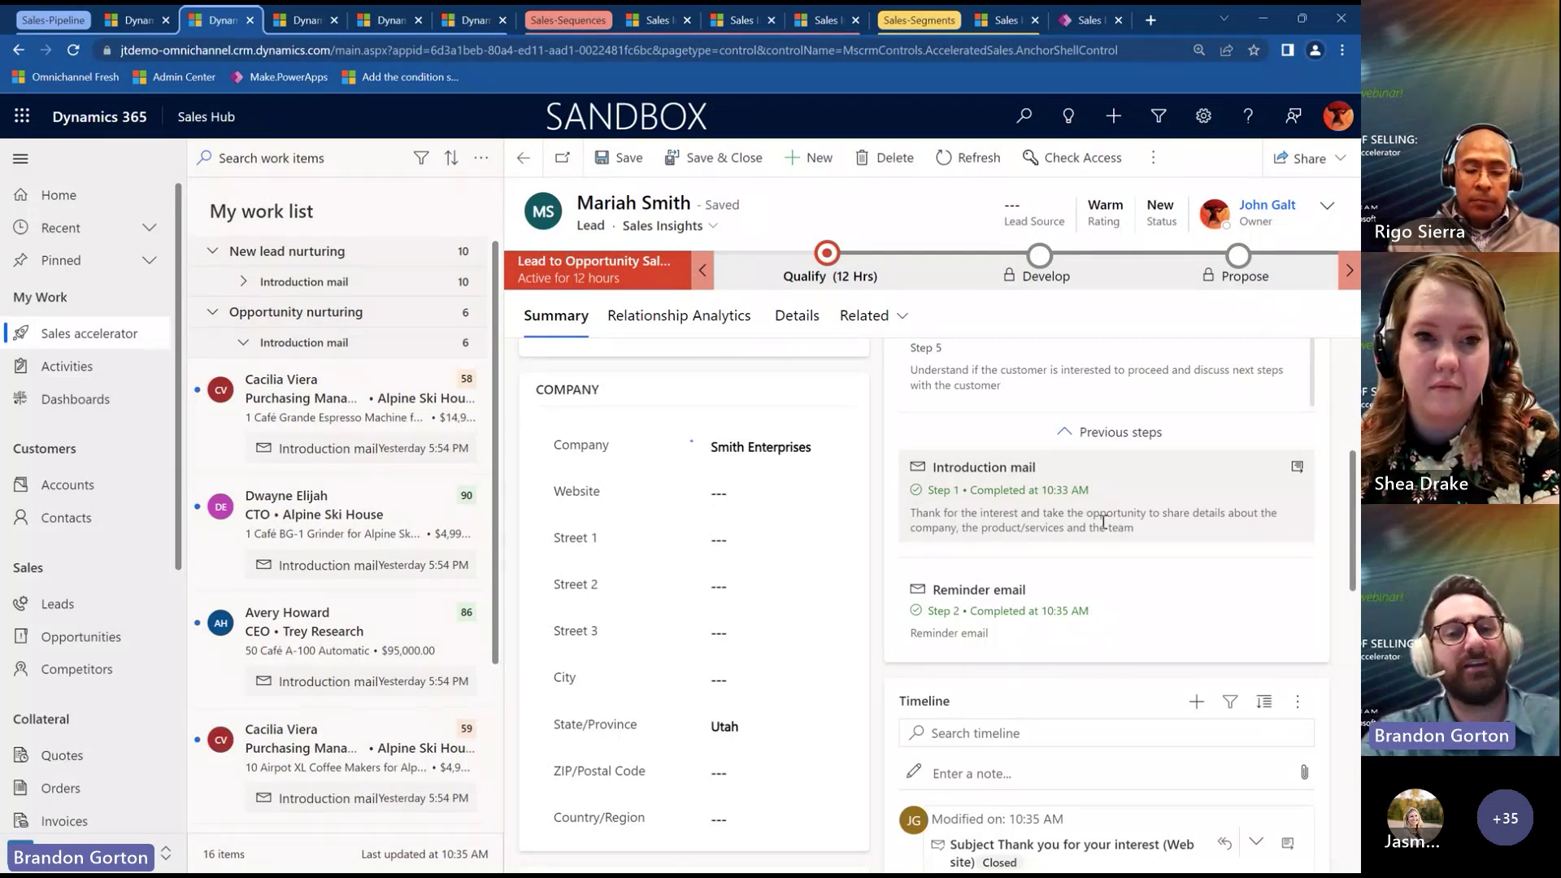
pyautogui.scroll(2, 1104, 523)
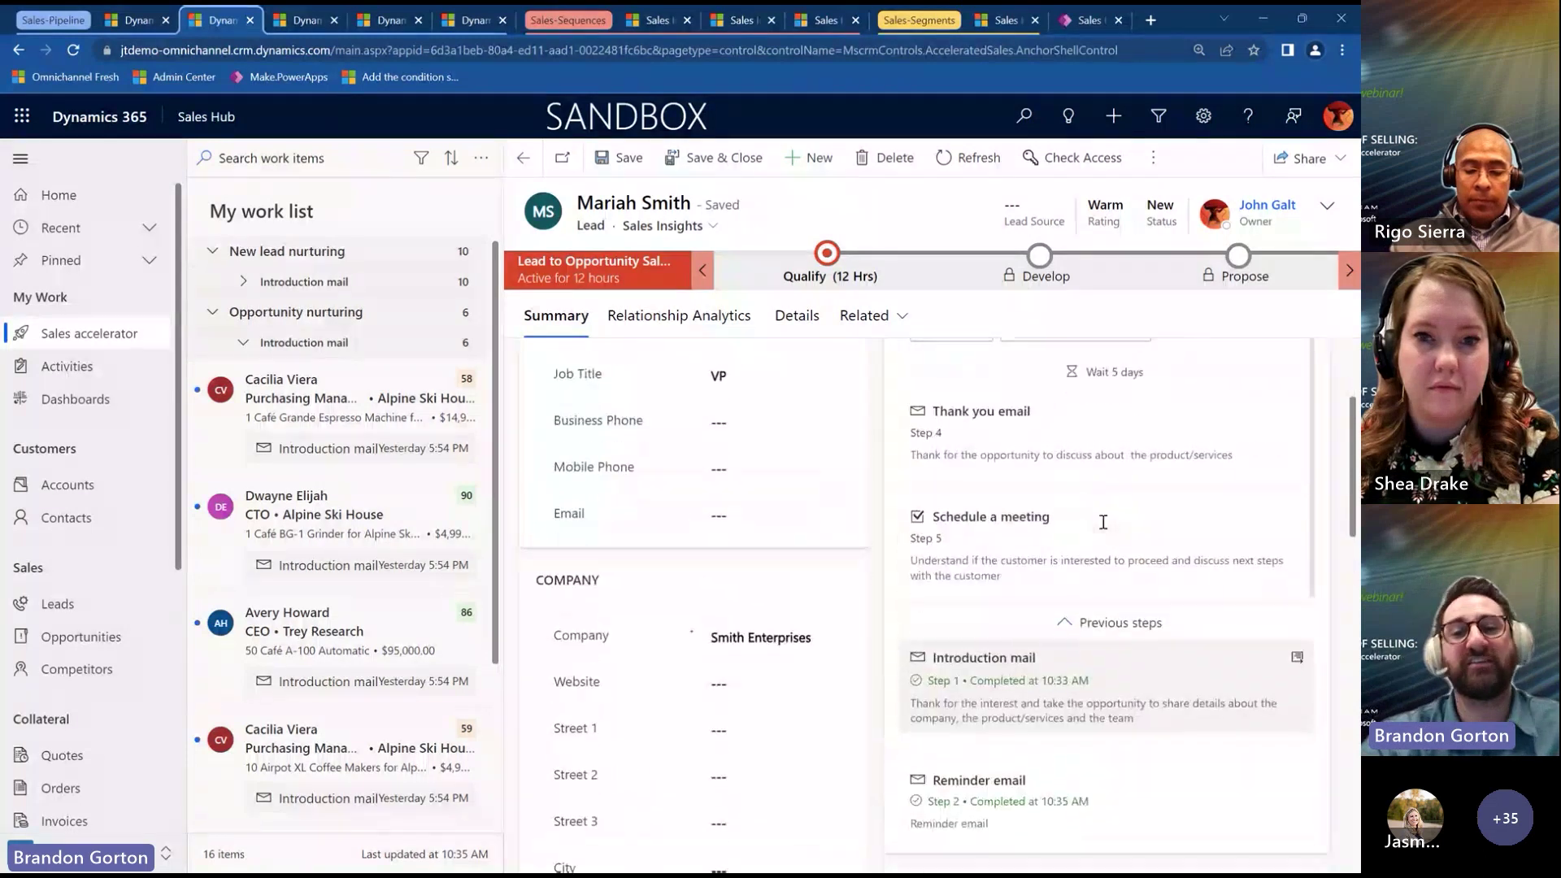
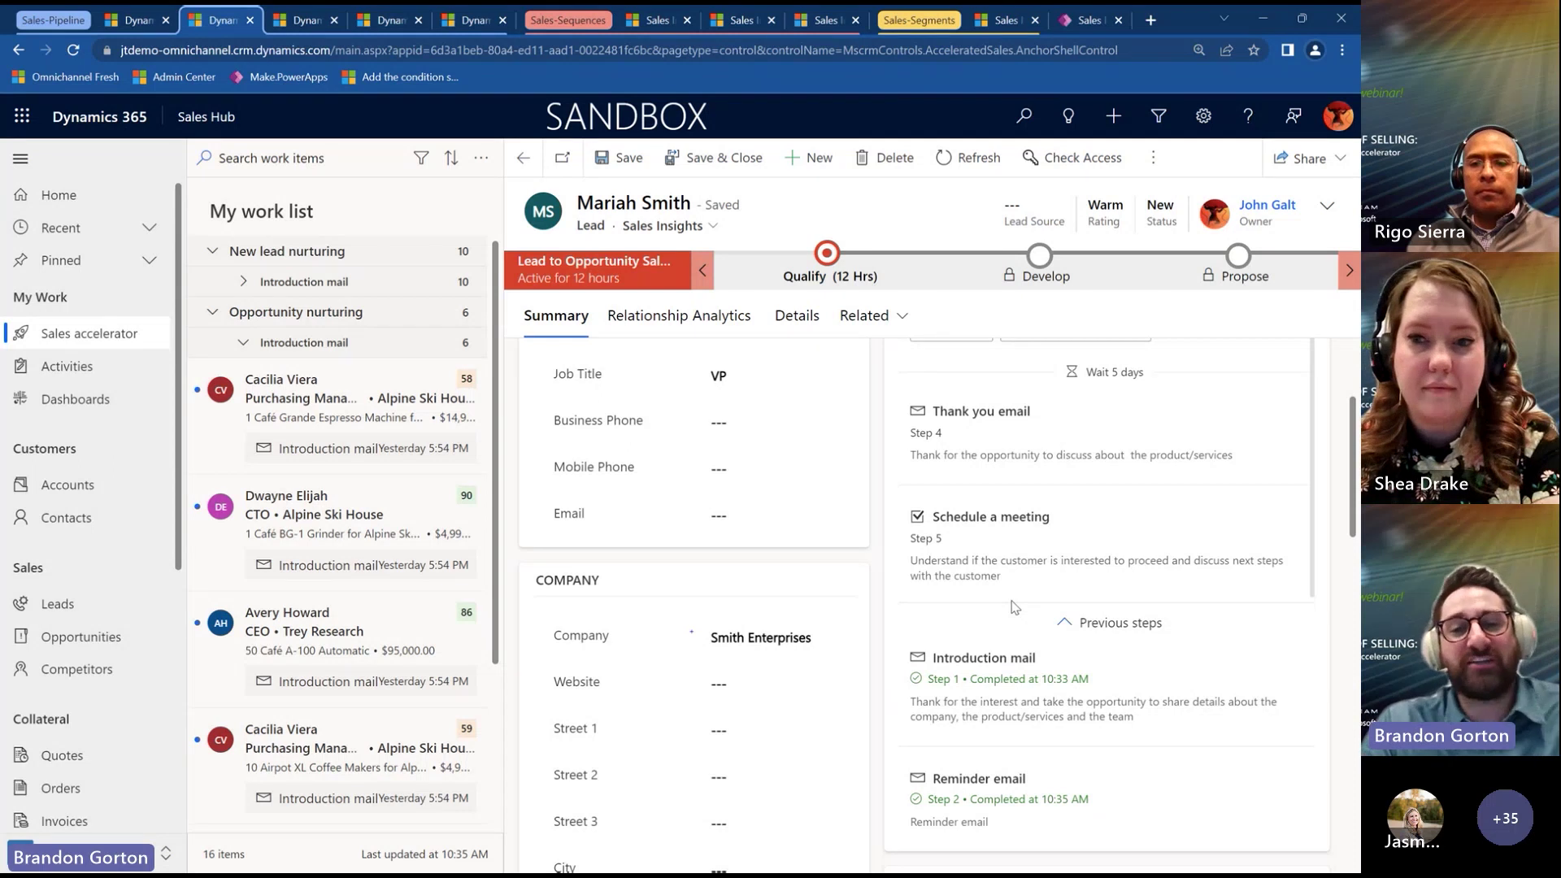
# Select all Introduction mail work items under New lead nurturing for a bulk email, review them and leave bulk email without sending.
pyautogui.click(242, 283)
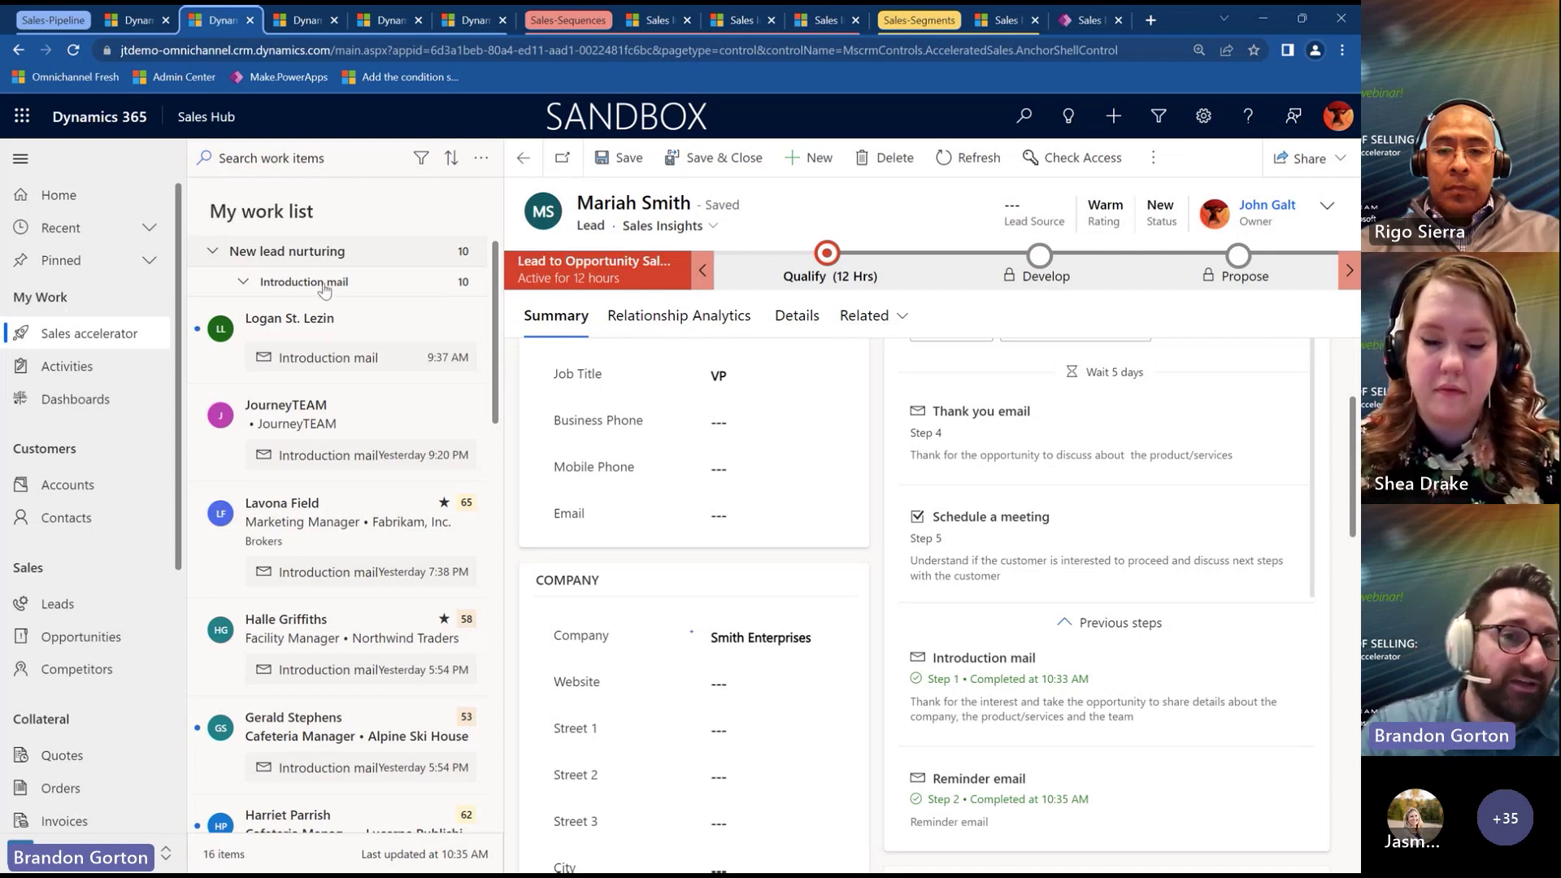
pyautogui.click(480, 159)
pyautogui.click(521, 192)
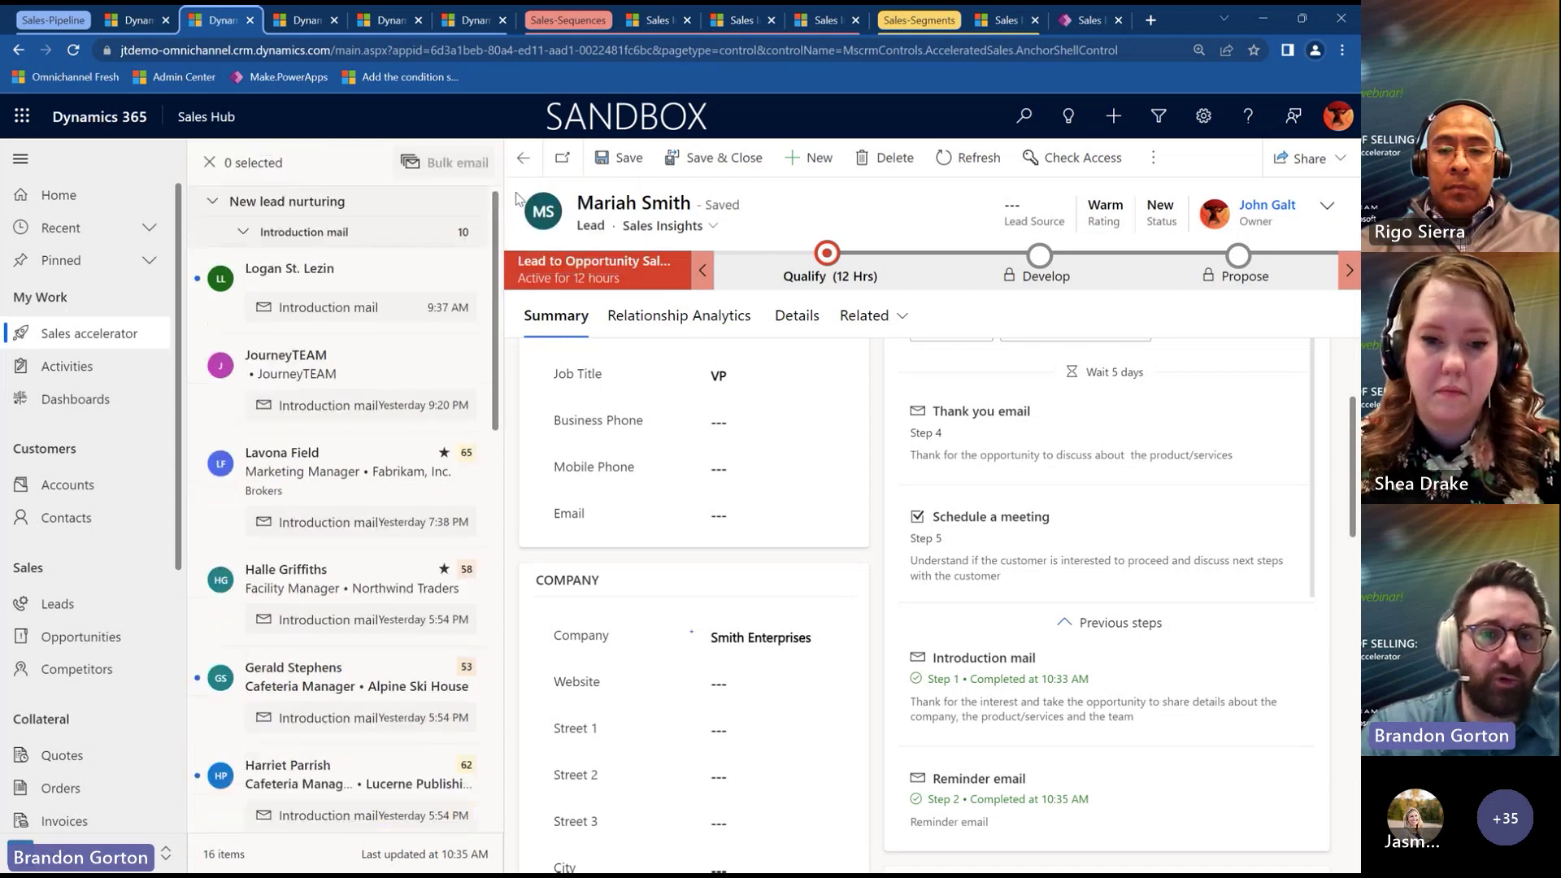
pyautogui.click(243, 233)
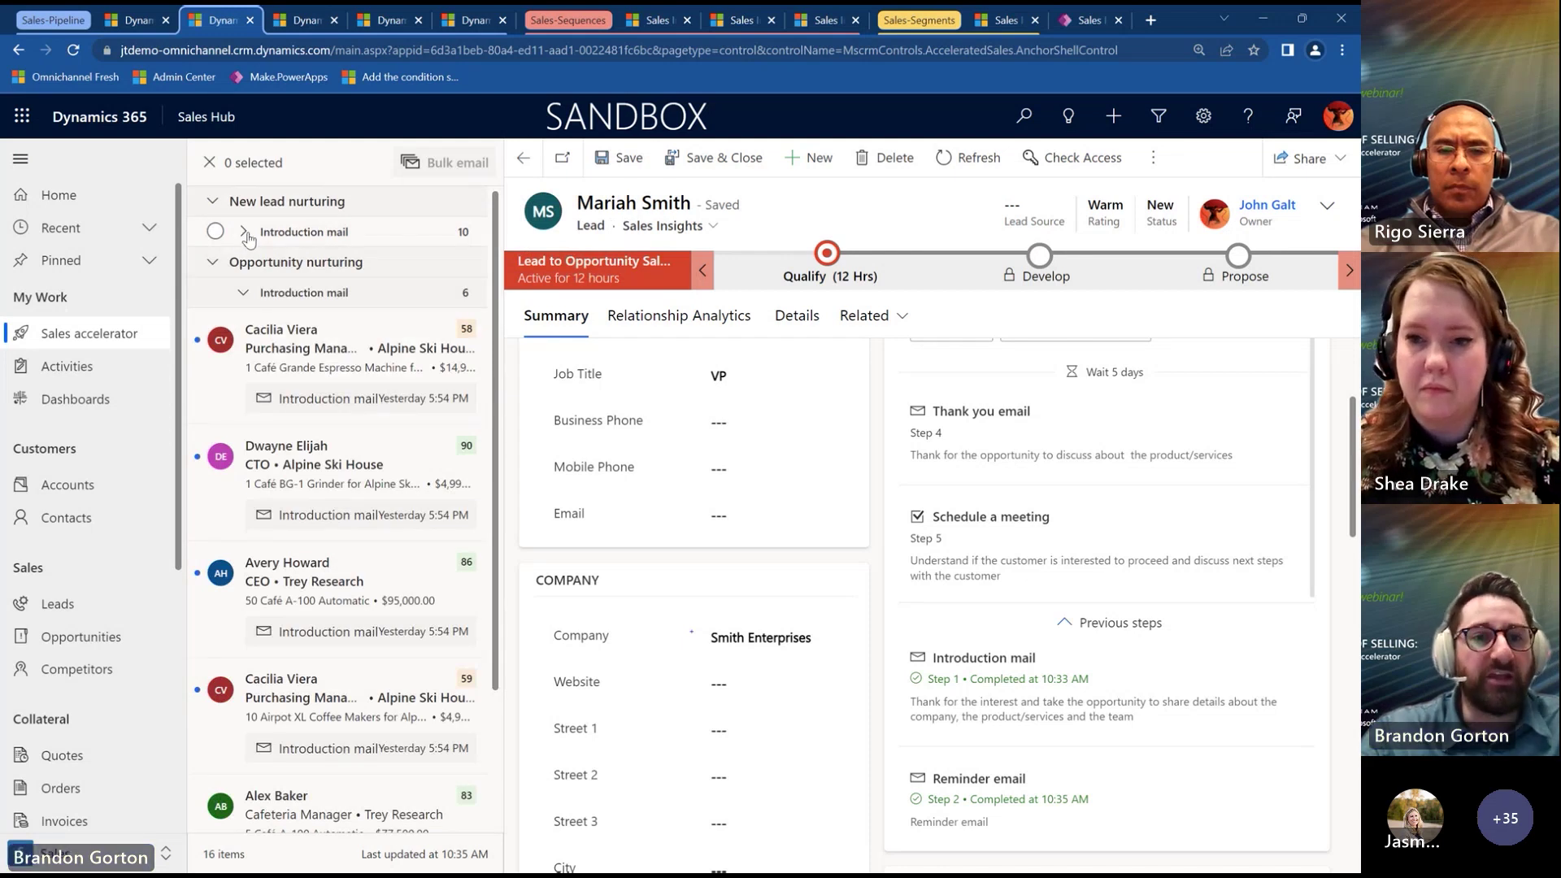
pyautogui.click(245, 233)
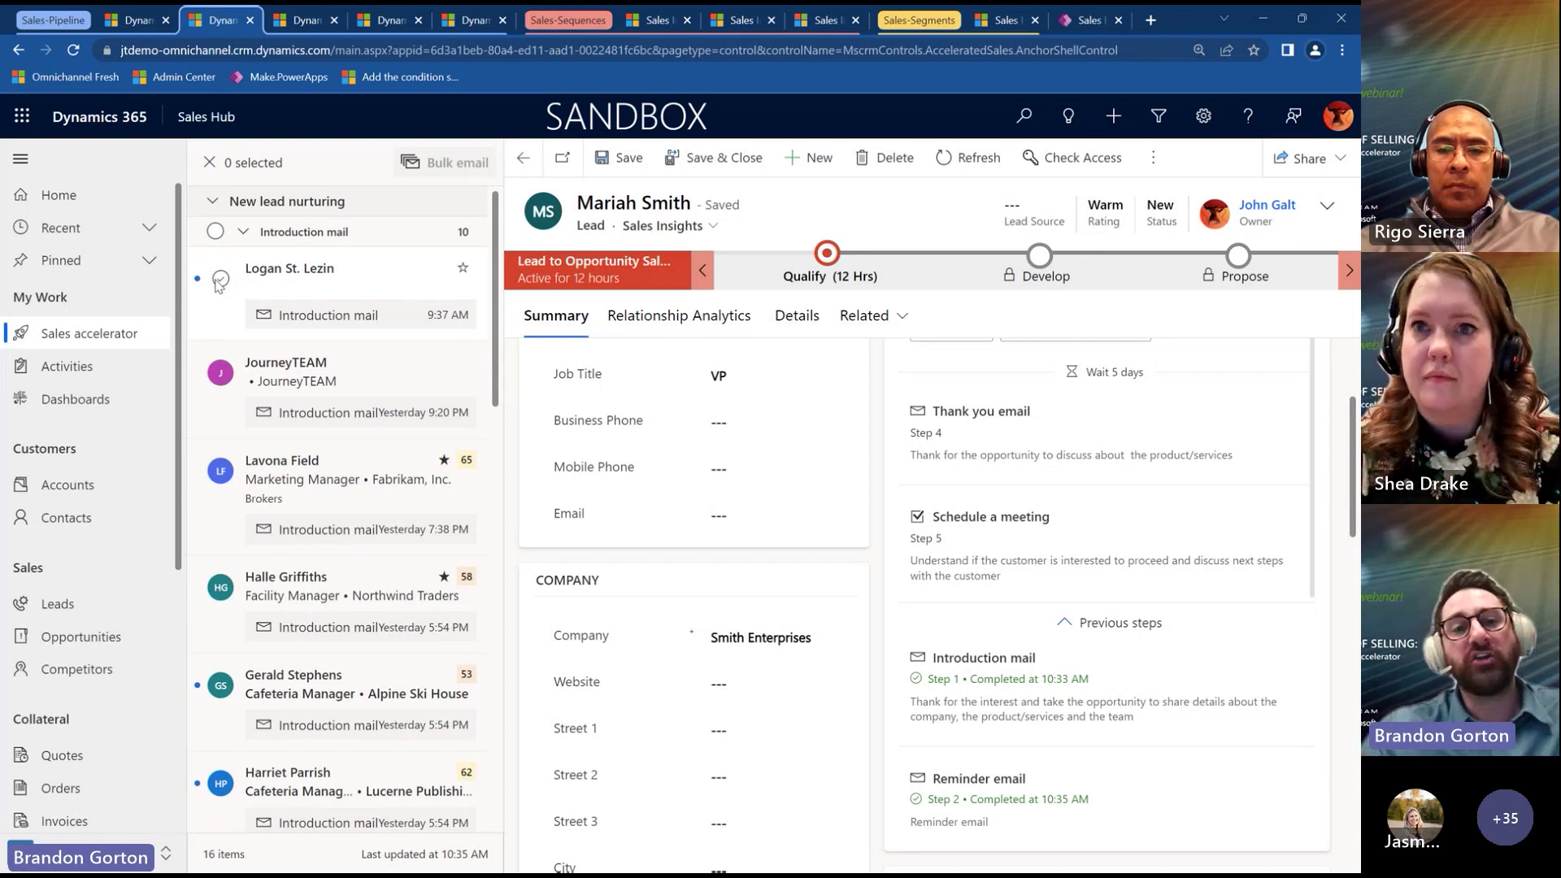
pyautogui.click(215, 232)
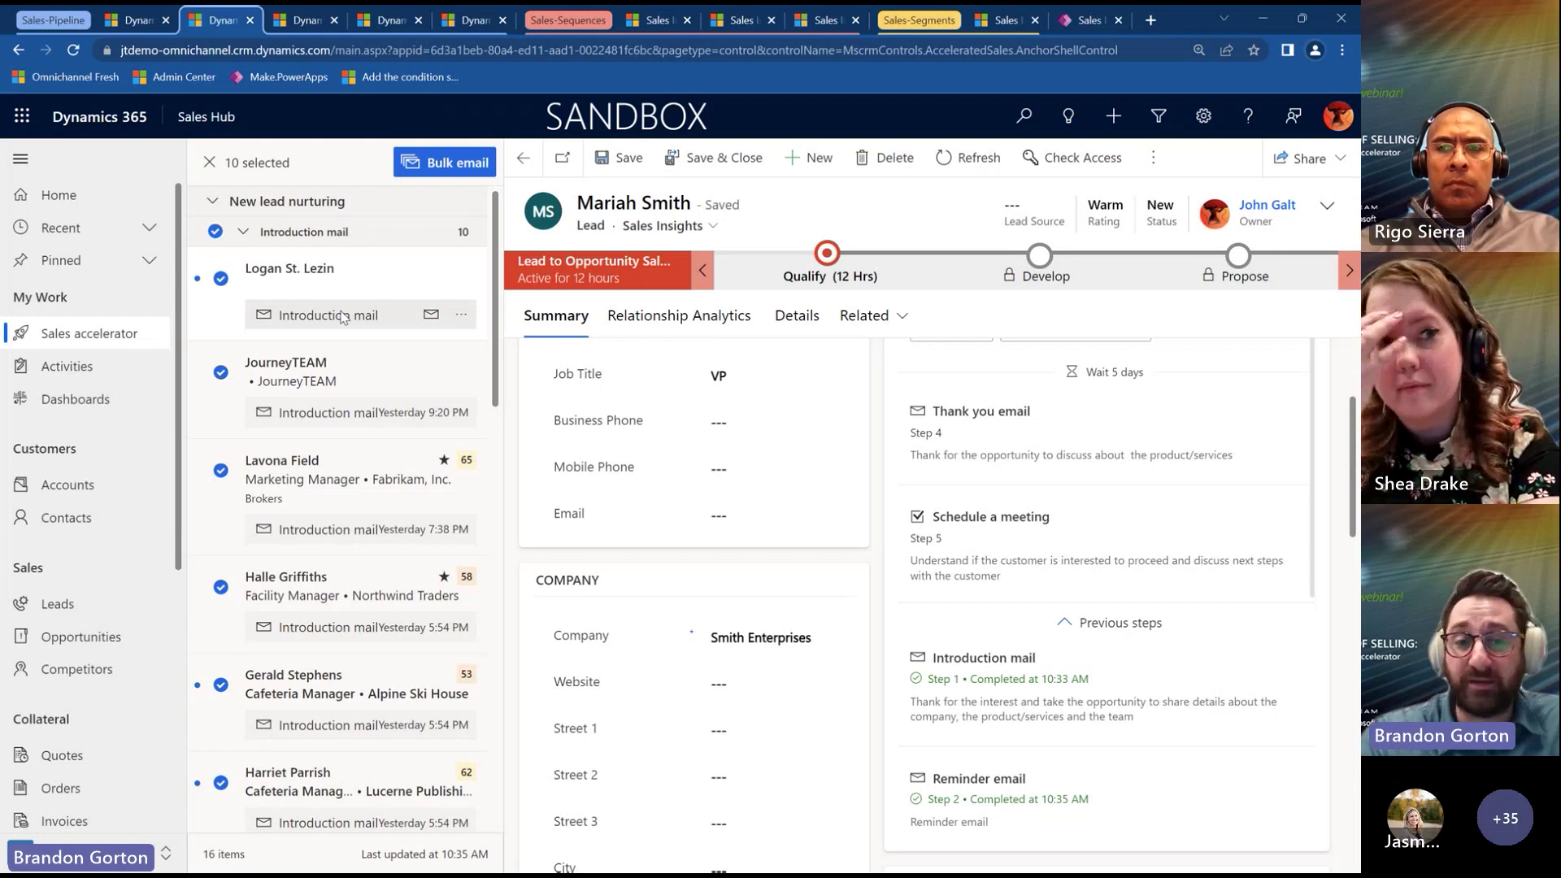
pyautogui.scroll(-4, 343, 317)
pyautogui.scroll(4, 342, 317)
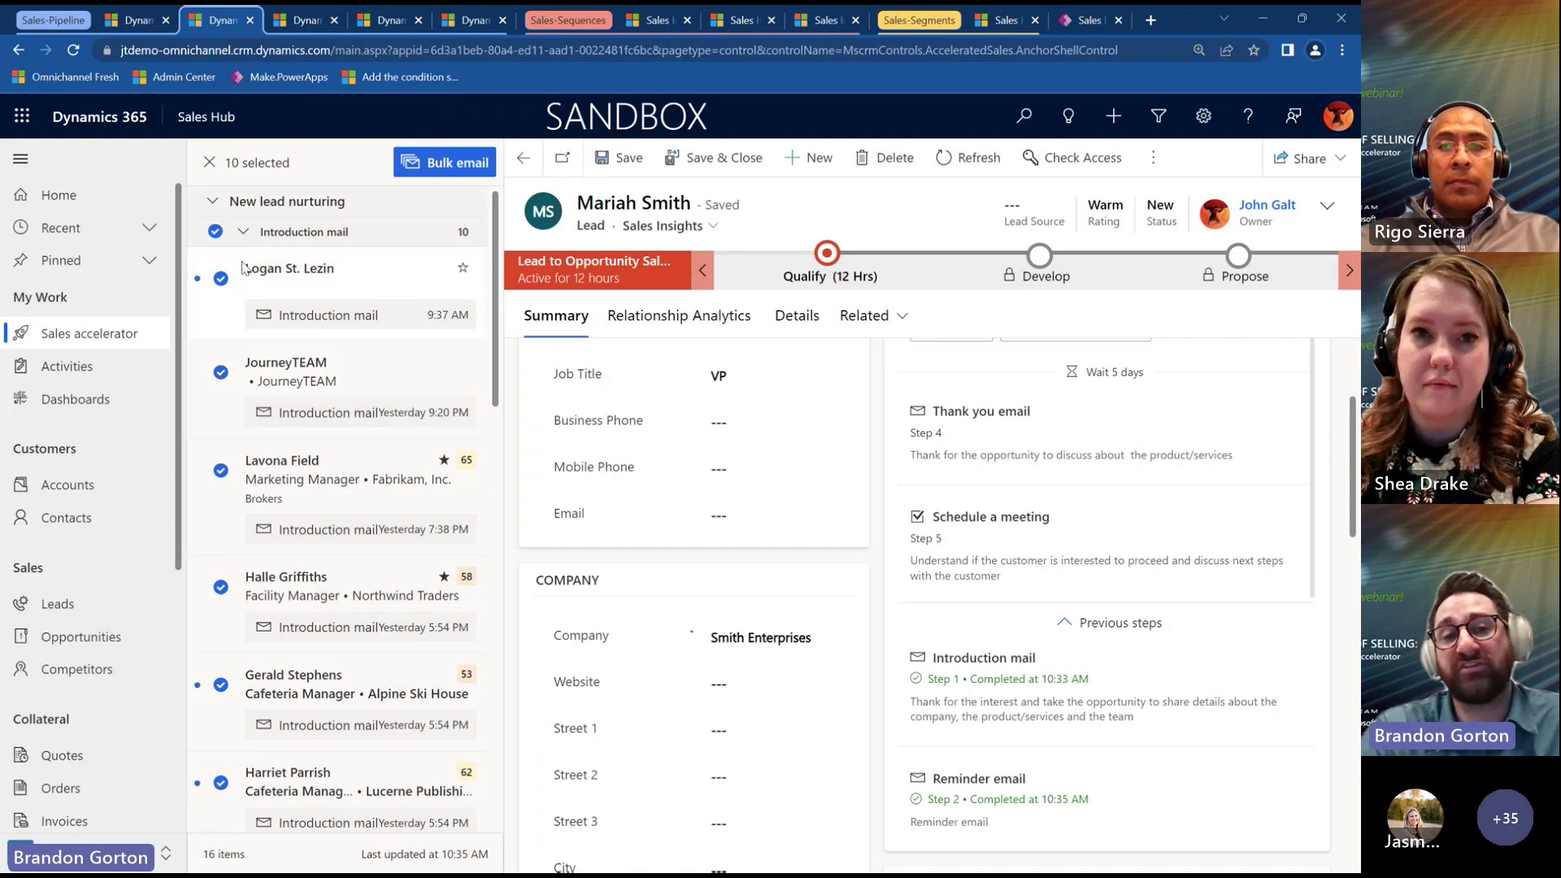
pyautogui.click(216, 233)
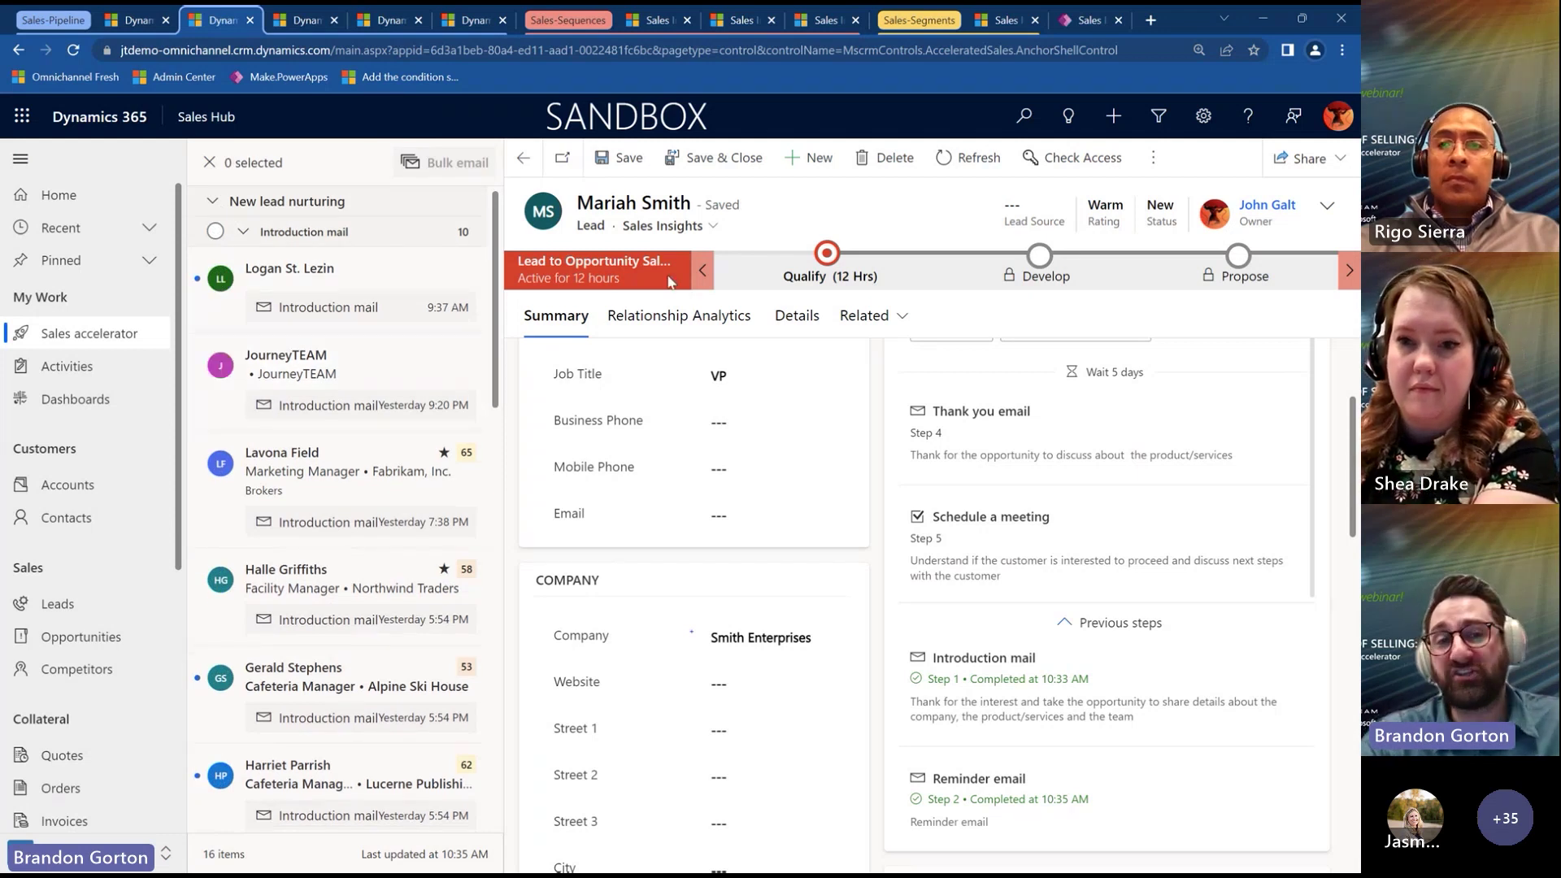
pyautogui.click(209, 165)
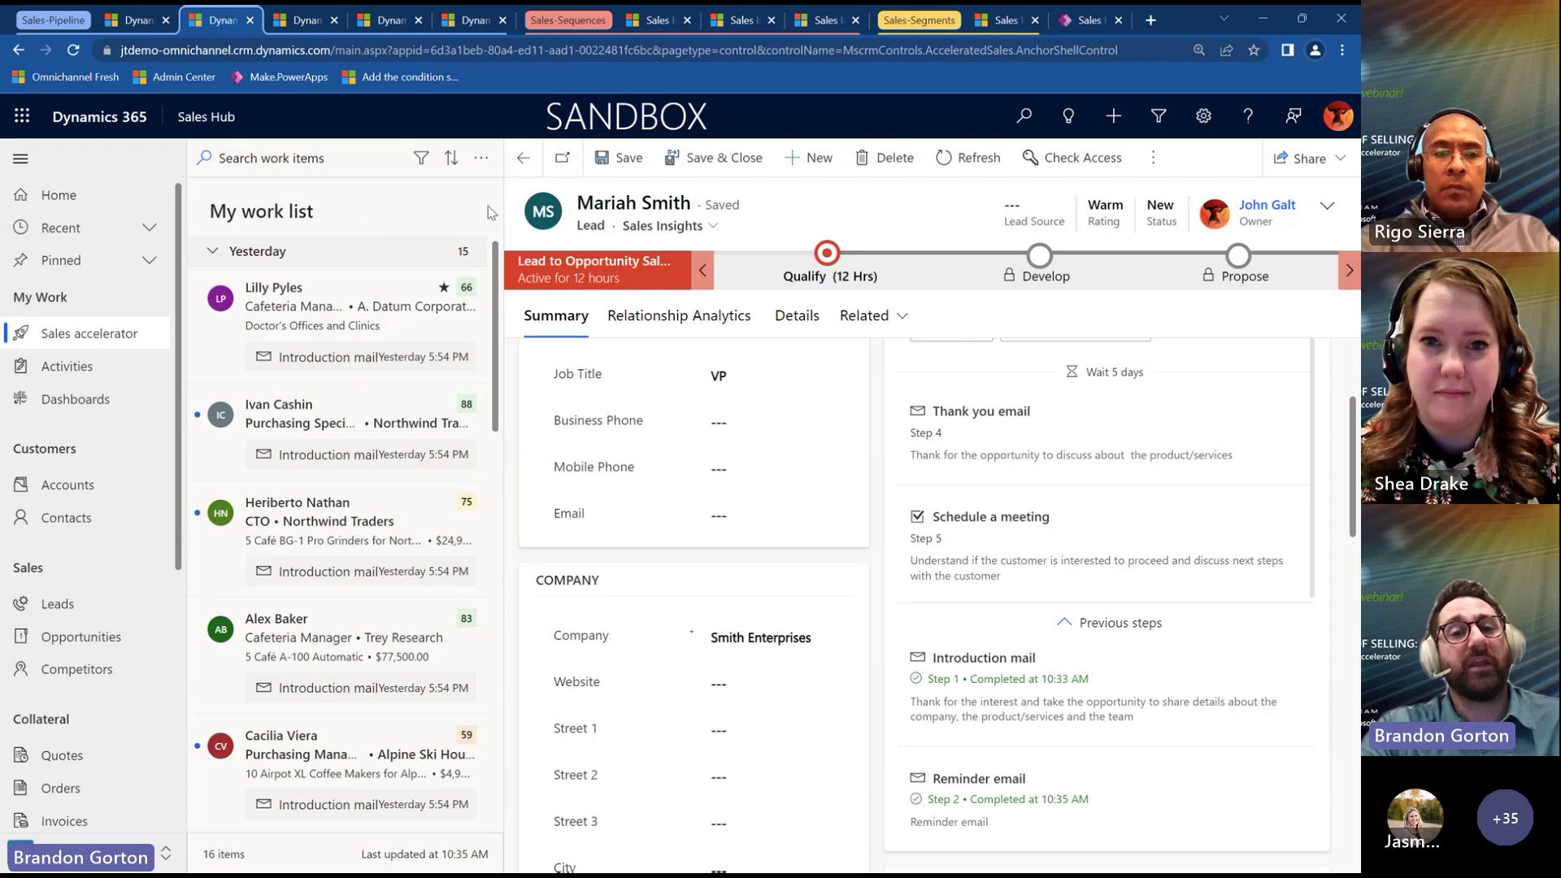
# Open the work list settings and add the City field as a new row below Industry on the lead work item card.
pyautogui.click(481, 160)
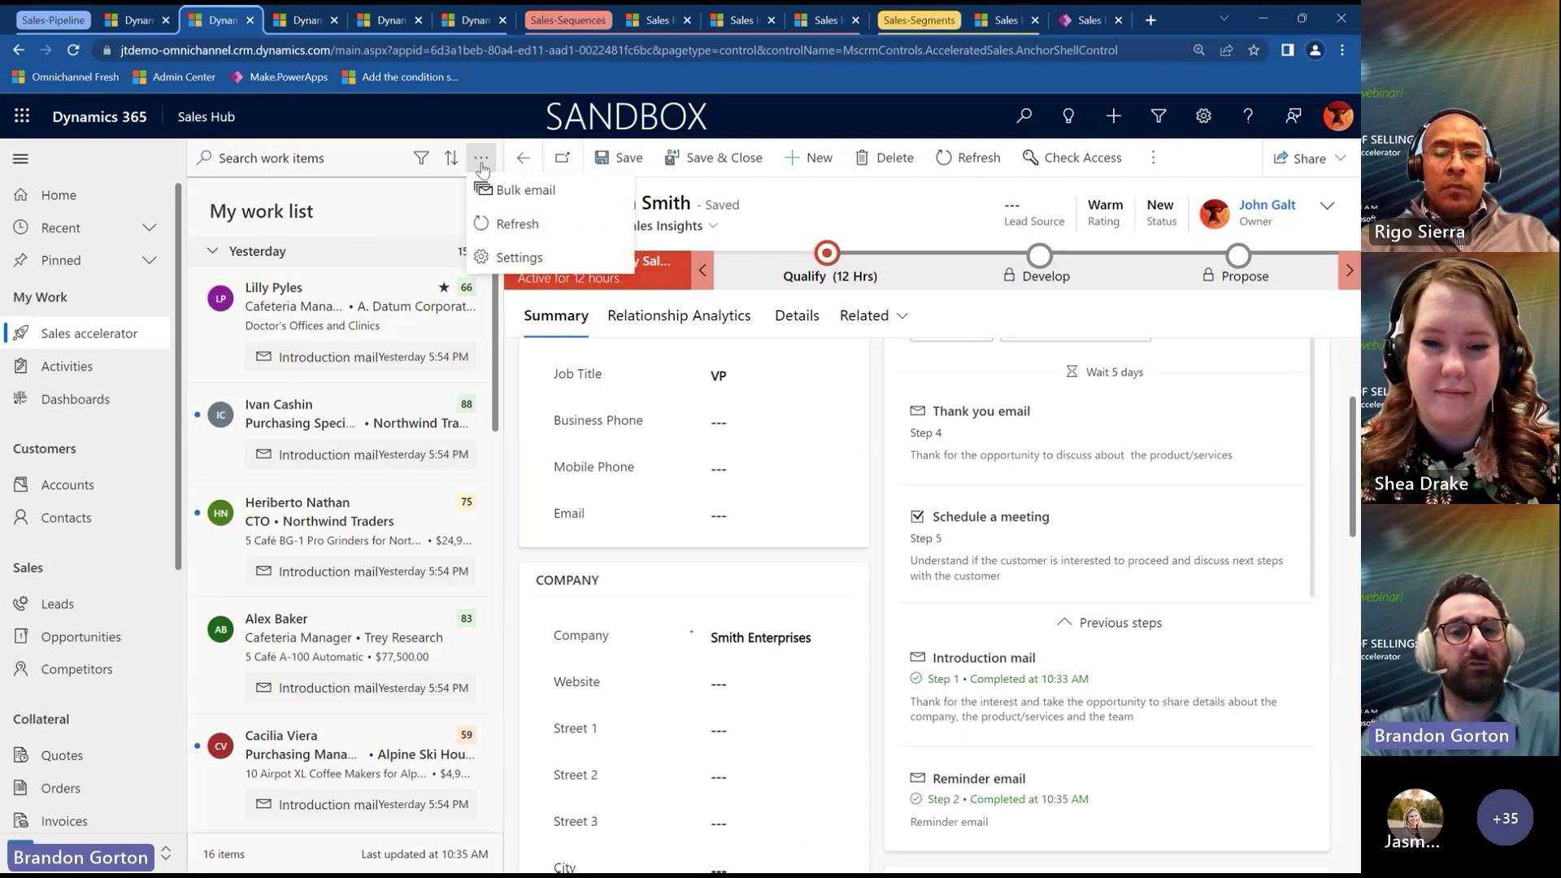
pyautogui.click(516, 258)
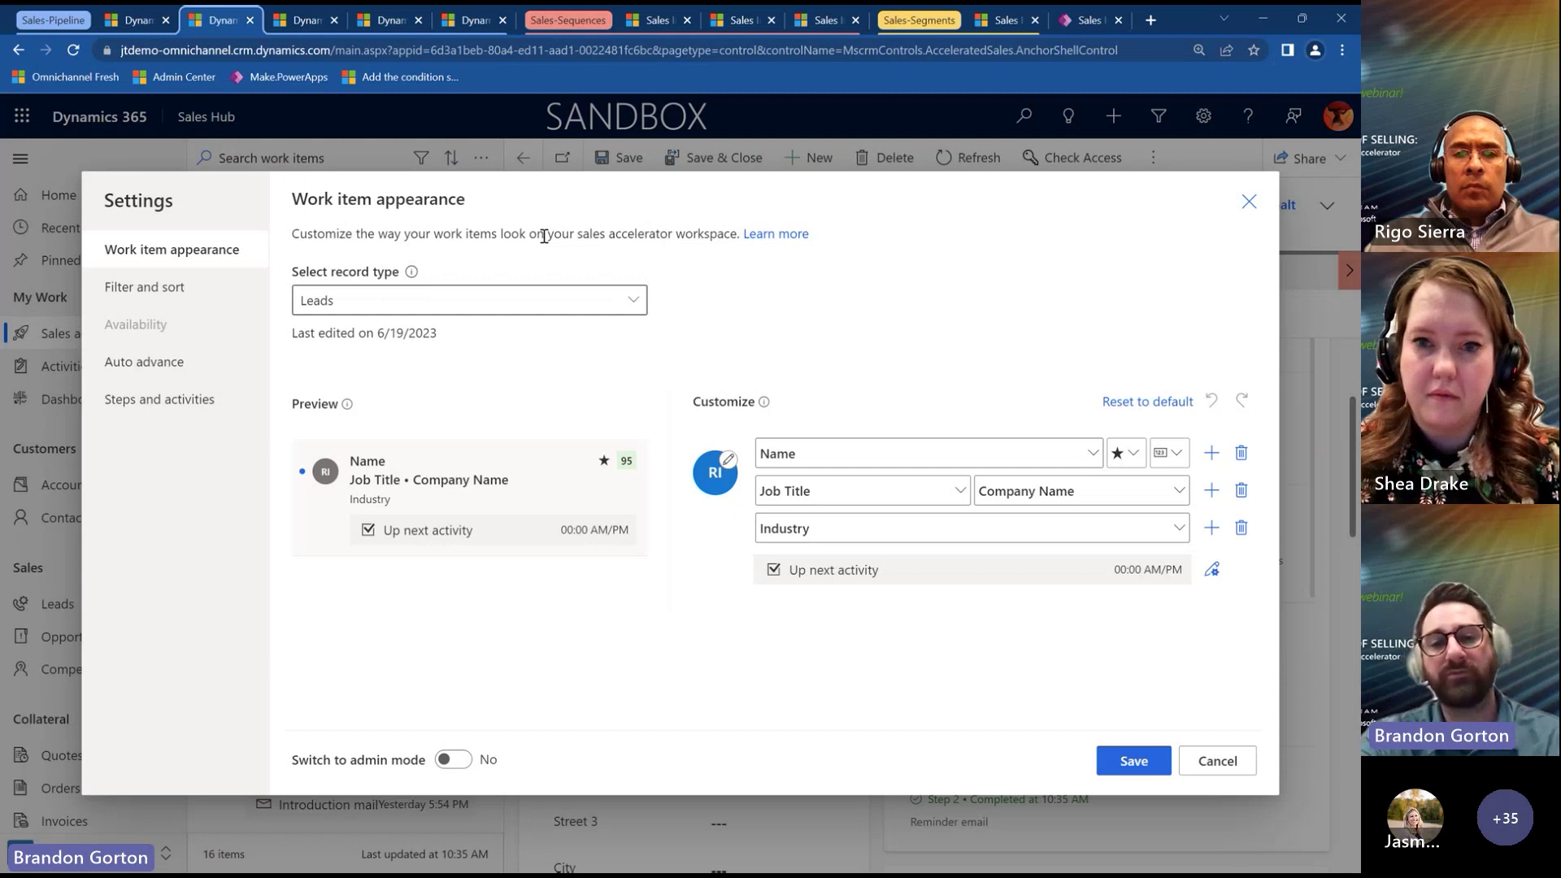
pyautogui.moveTo(529, 534)
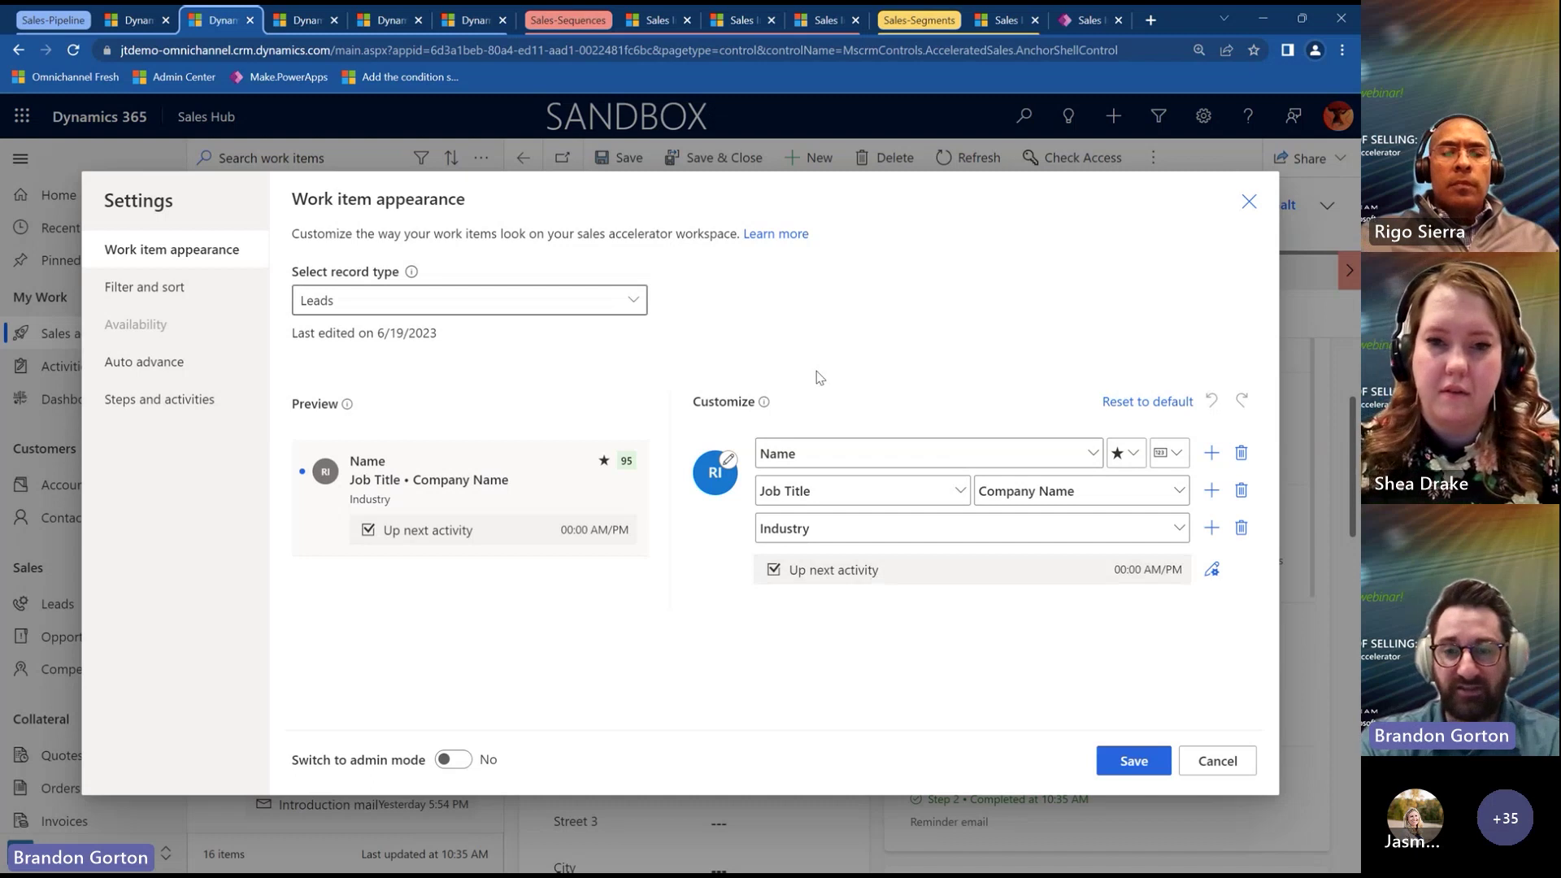
pyautogui.click(1212, 529)
pyautogui.click(1170, 565)
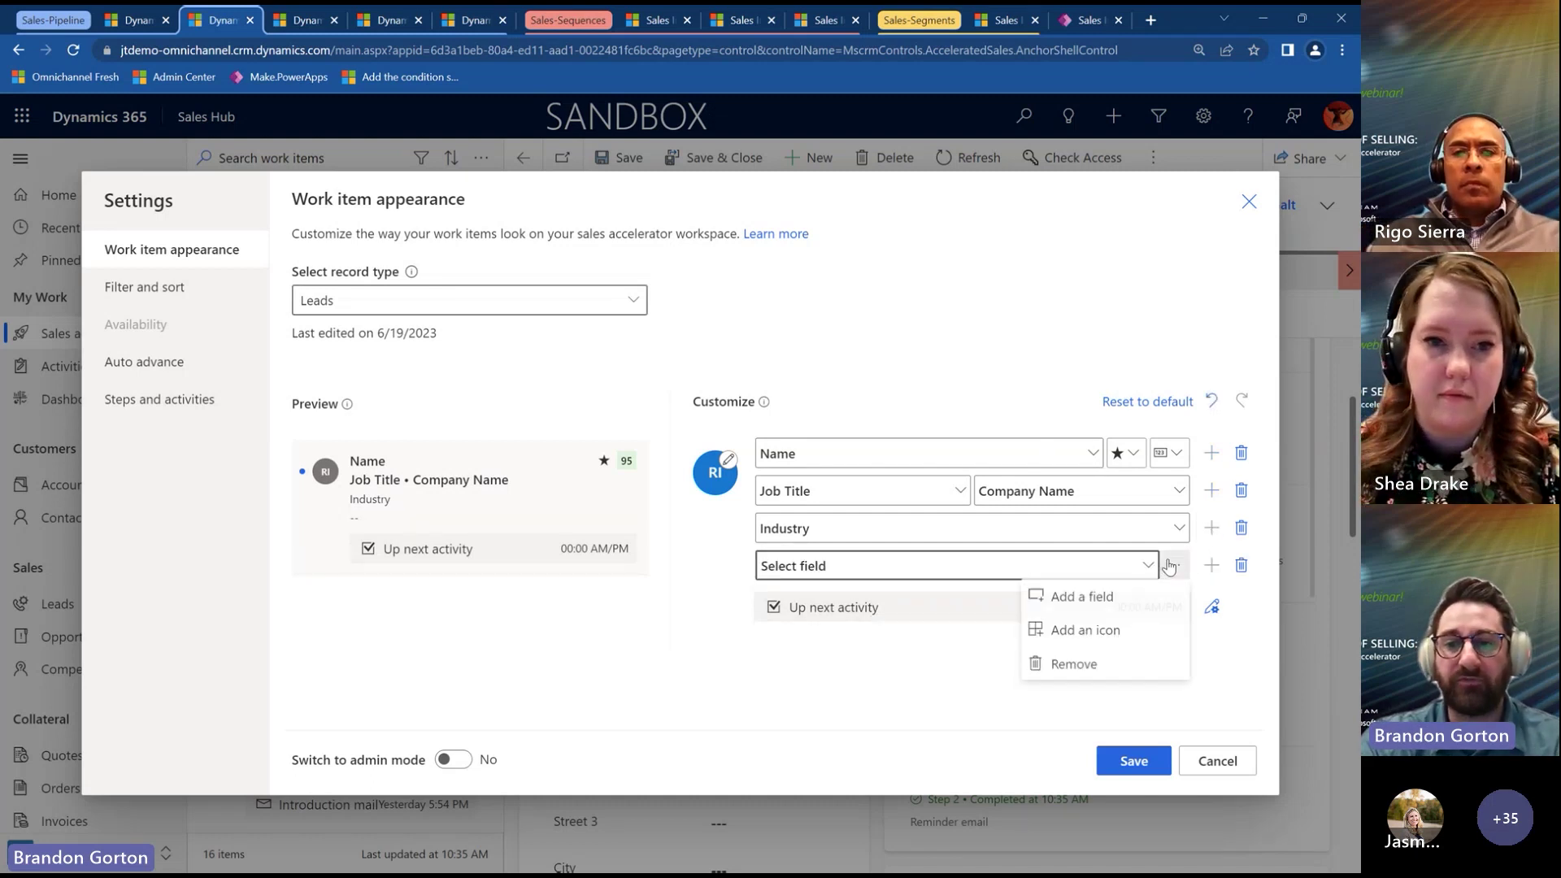
pyautogui.click(1144, 566)
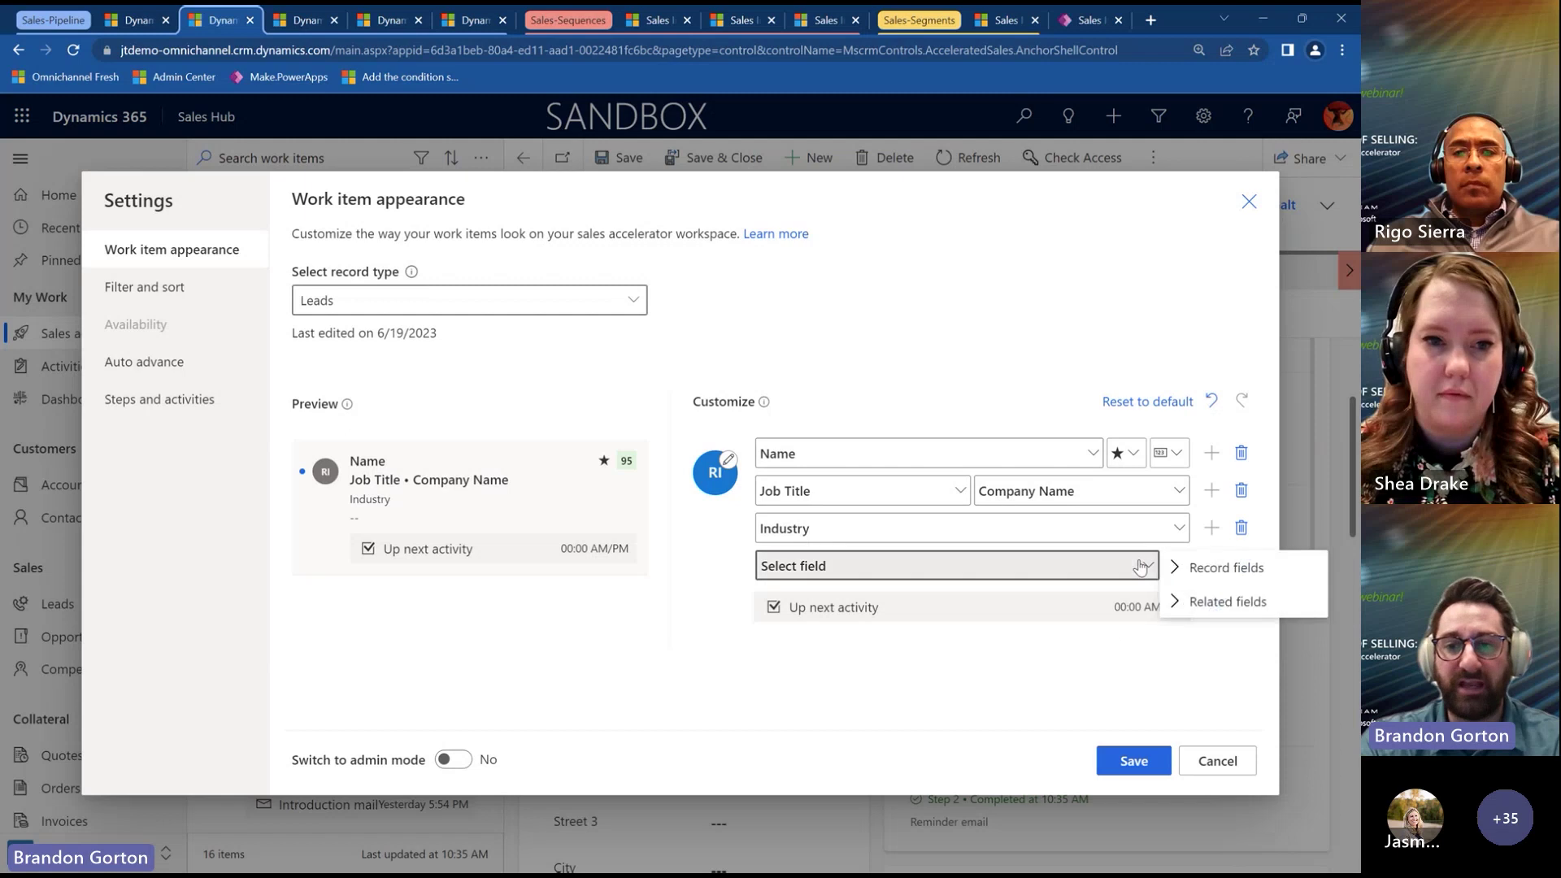
pyautogui.click(1196, 569)
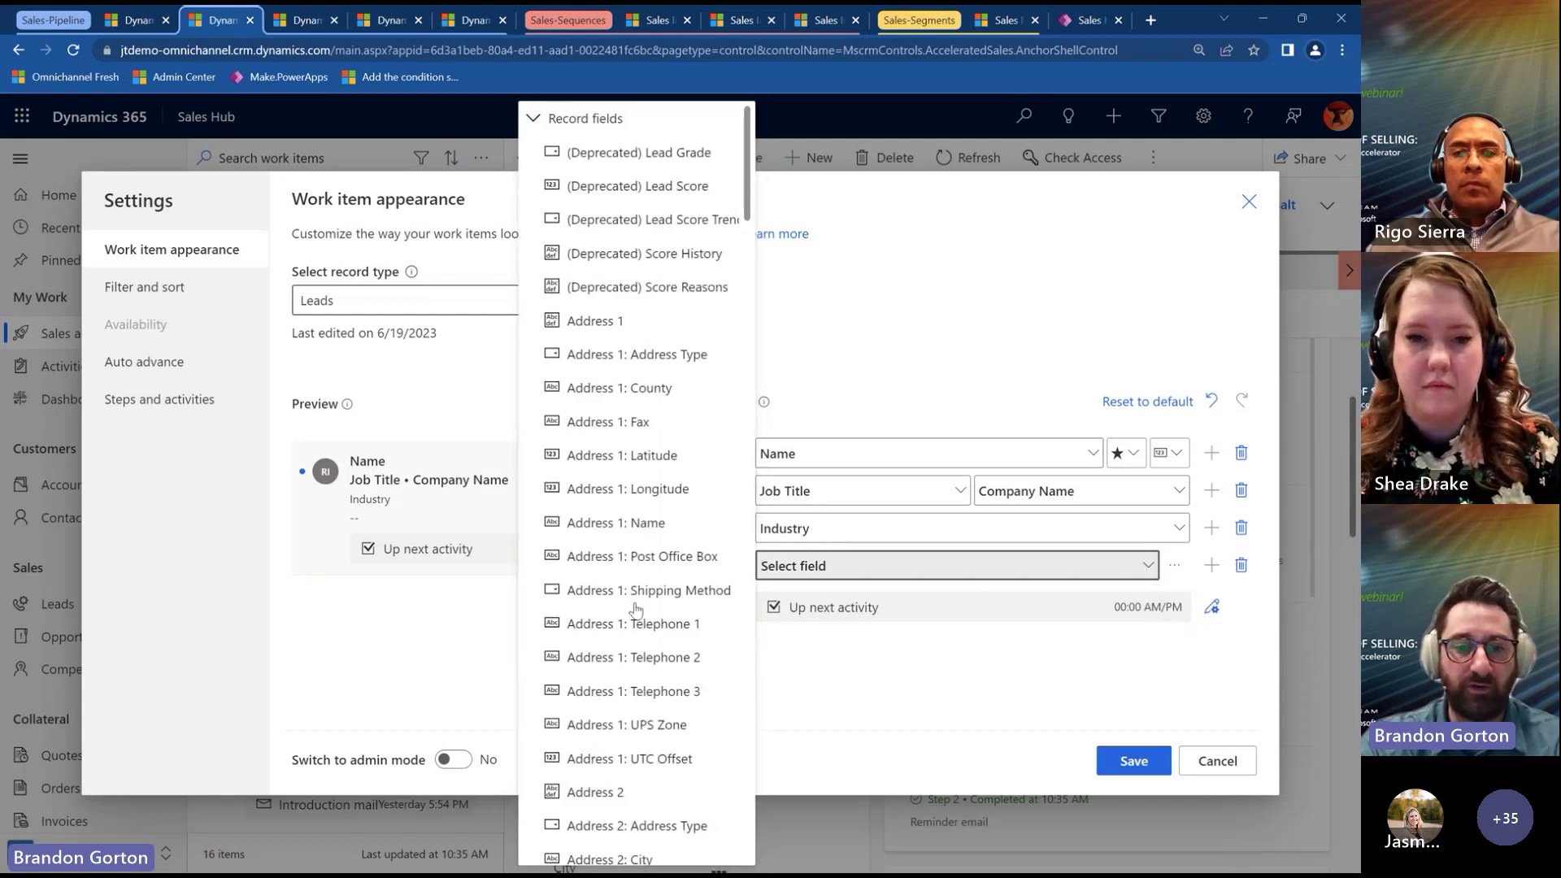
pyautogui.scroll(-15, 637, 609)
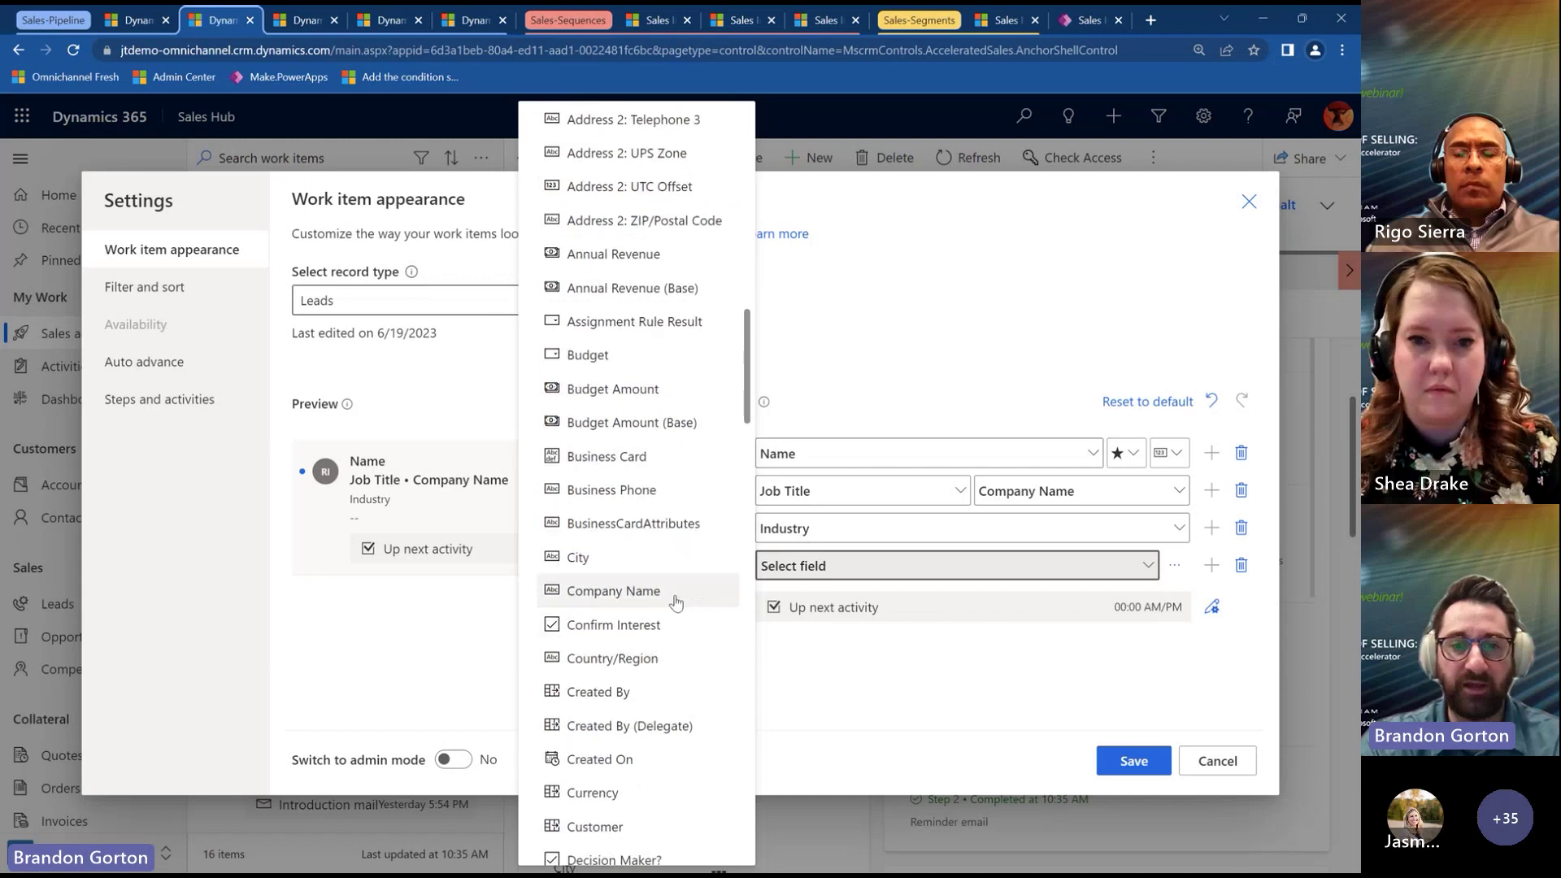
pyautogui.click(622, 560)
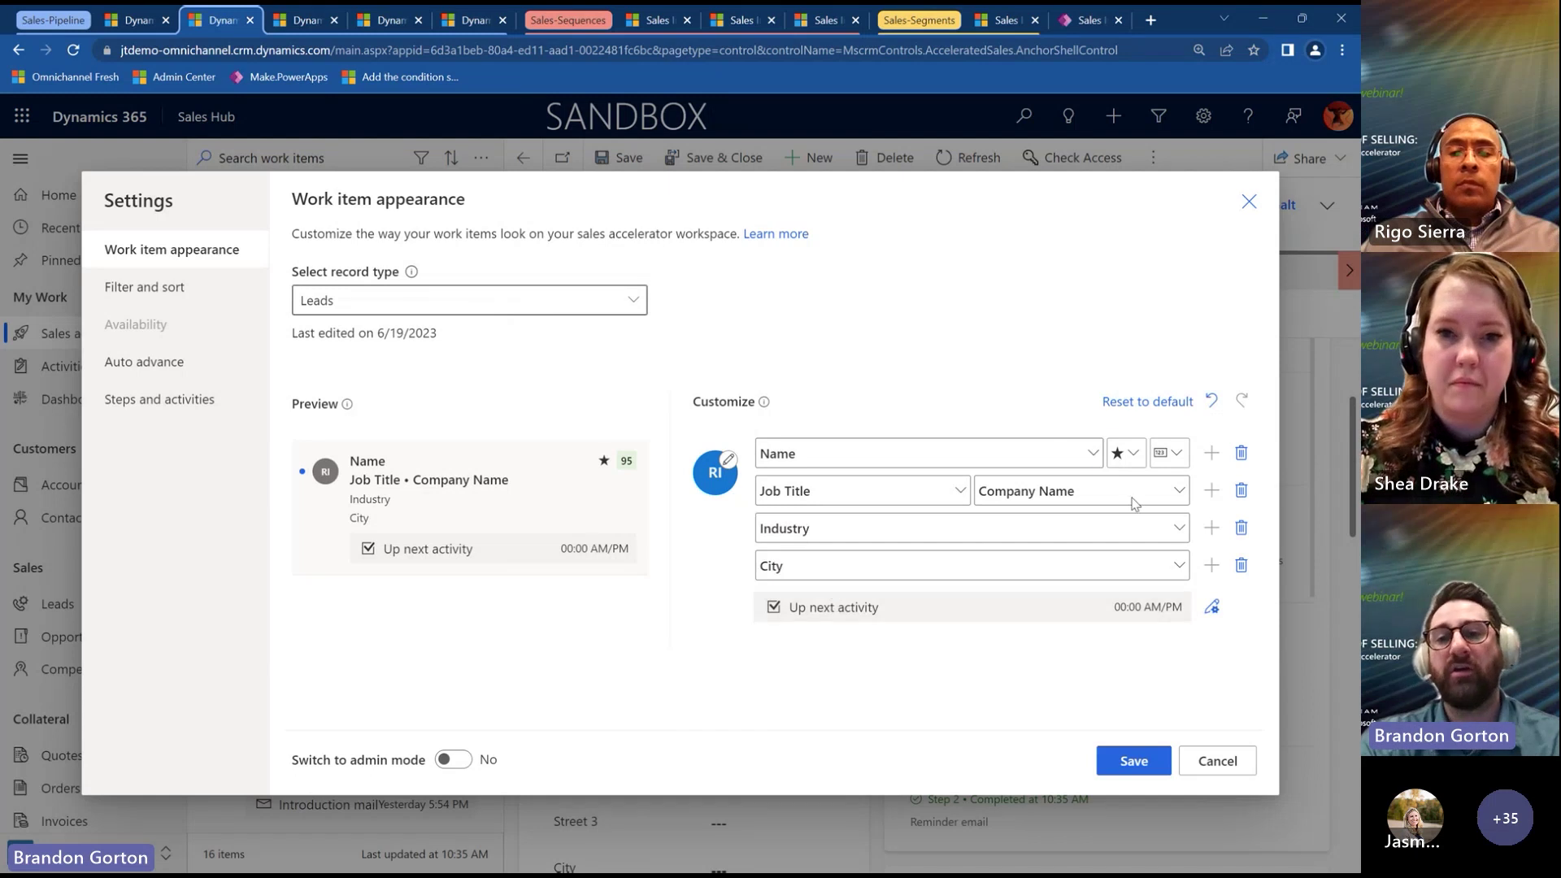
# Examine the icon choices beside the lead card's Name field and the actions available for its Up next activity.
pyautogui.click(1101, 454)
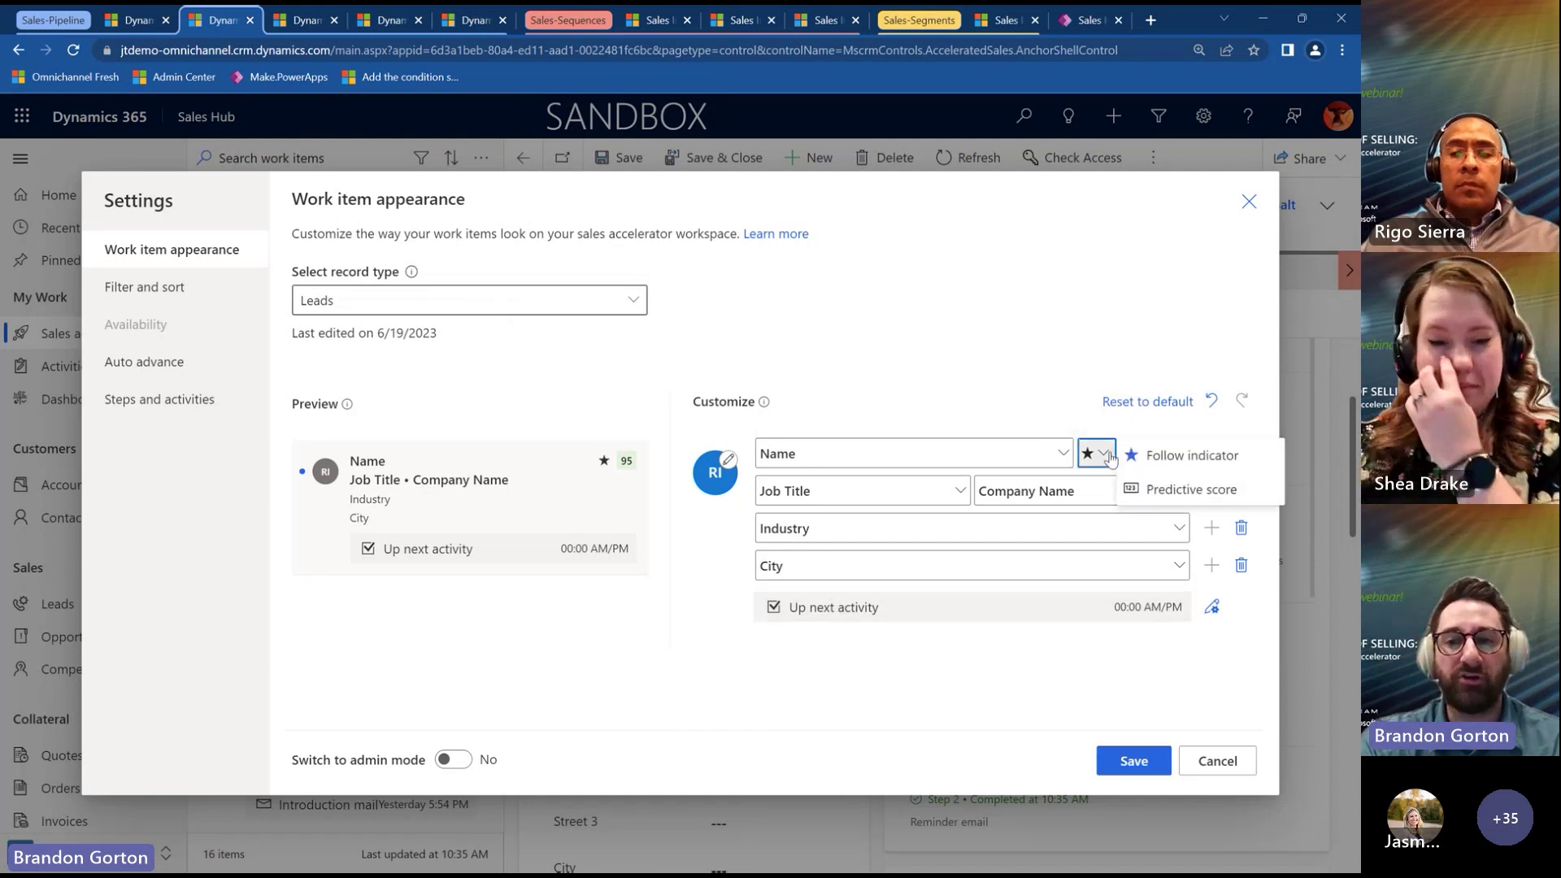
pyautogui.click(1111, 457)
pyautogui.click(1105, 454)
pyautogui.click(1095, 417)
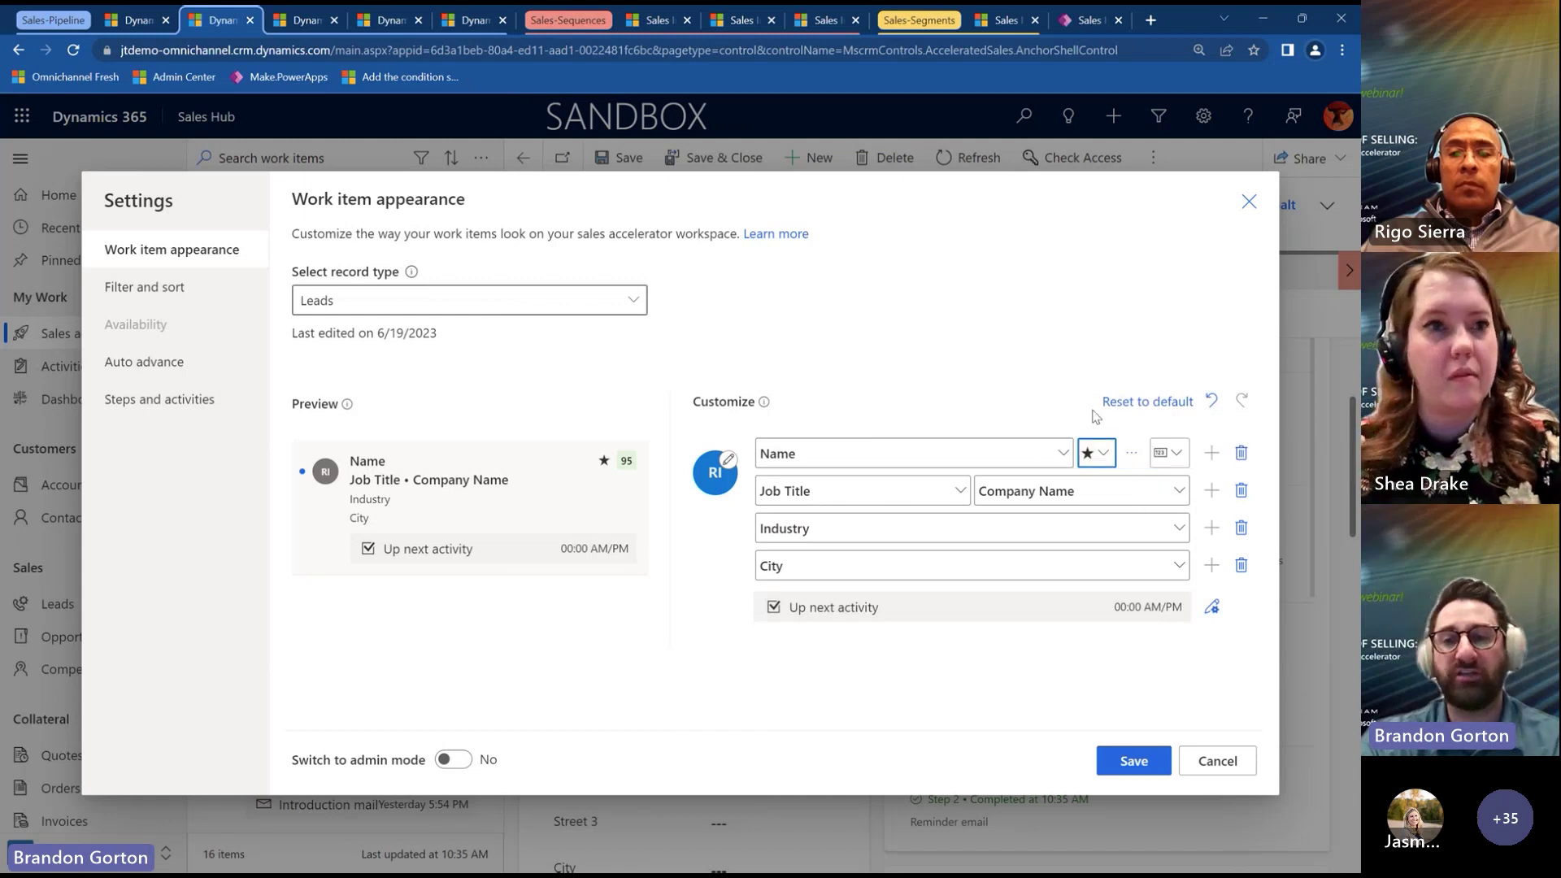
pyautogui.click(1142, 453)
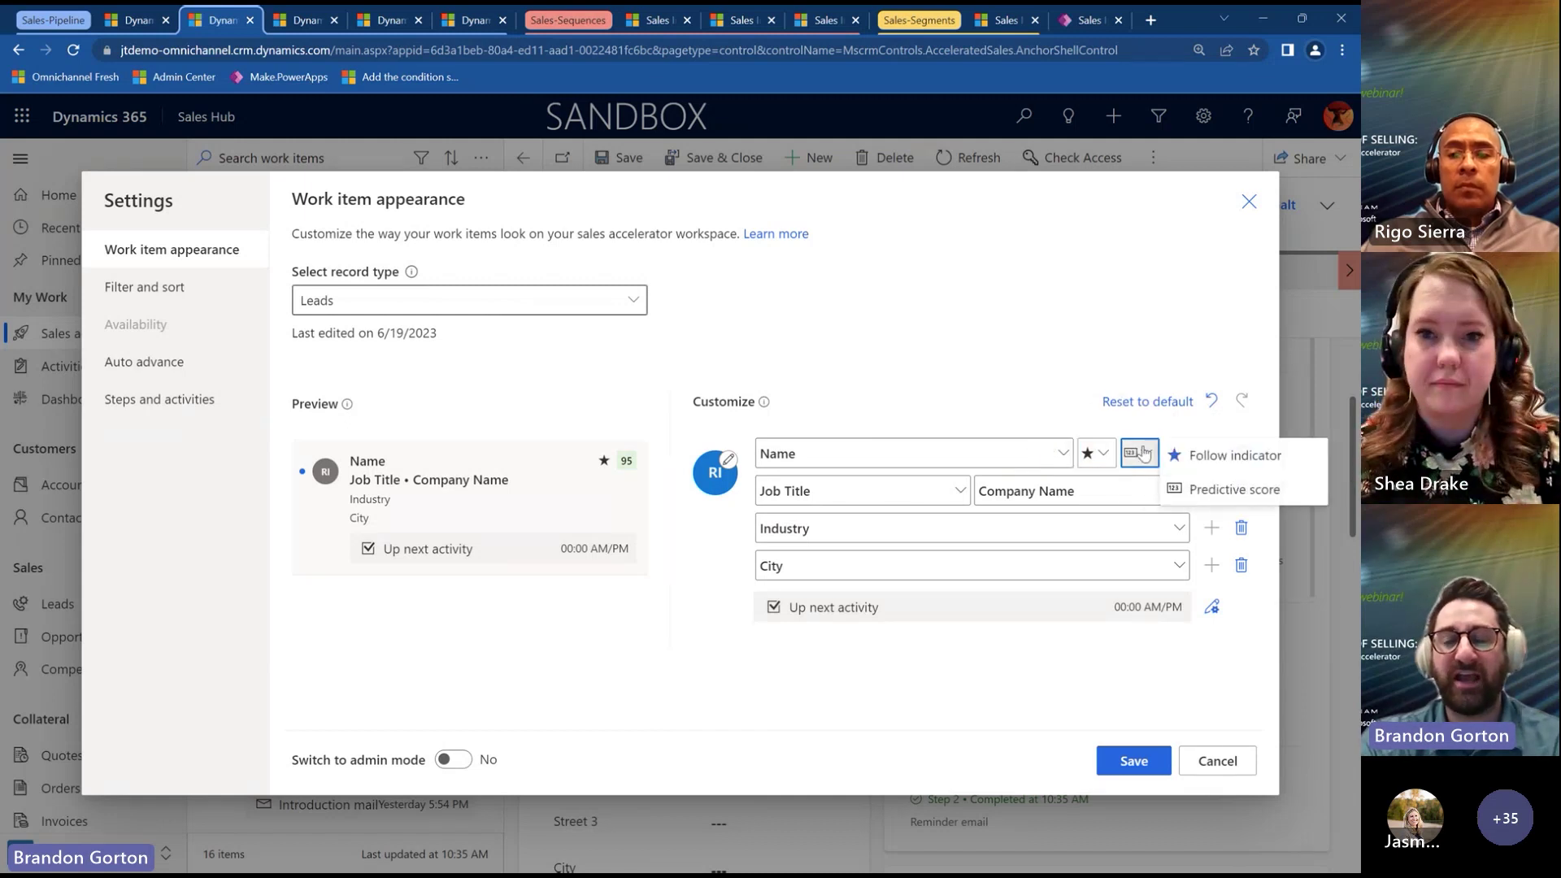
pyautogui.click(835, 374)
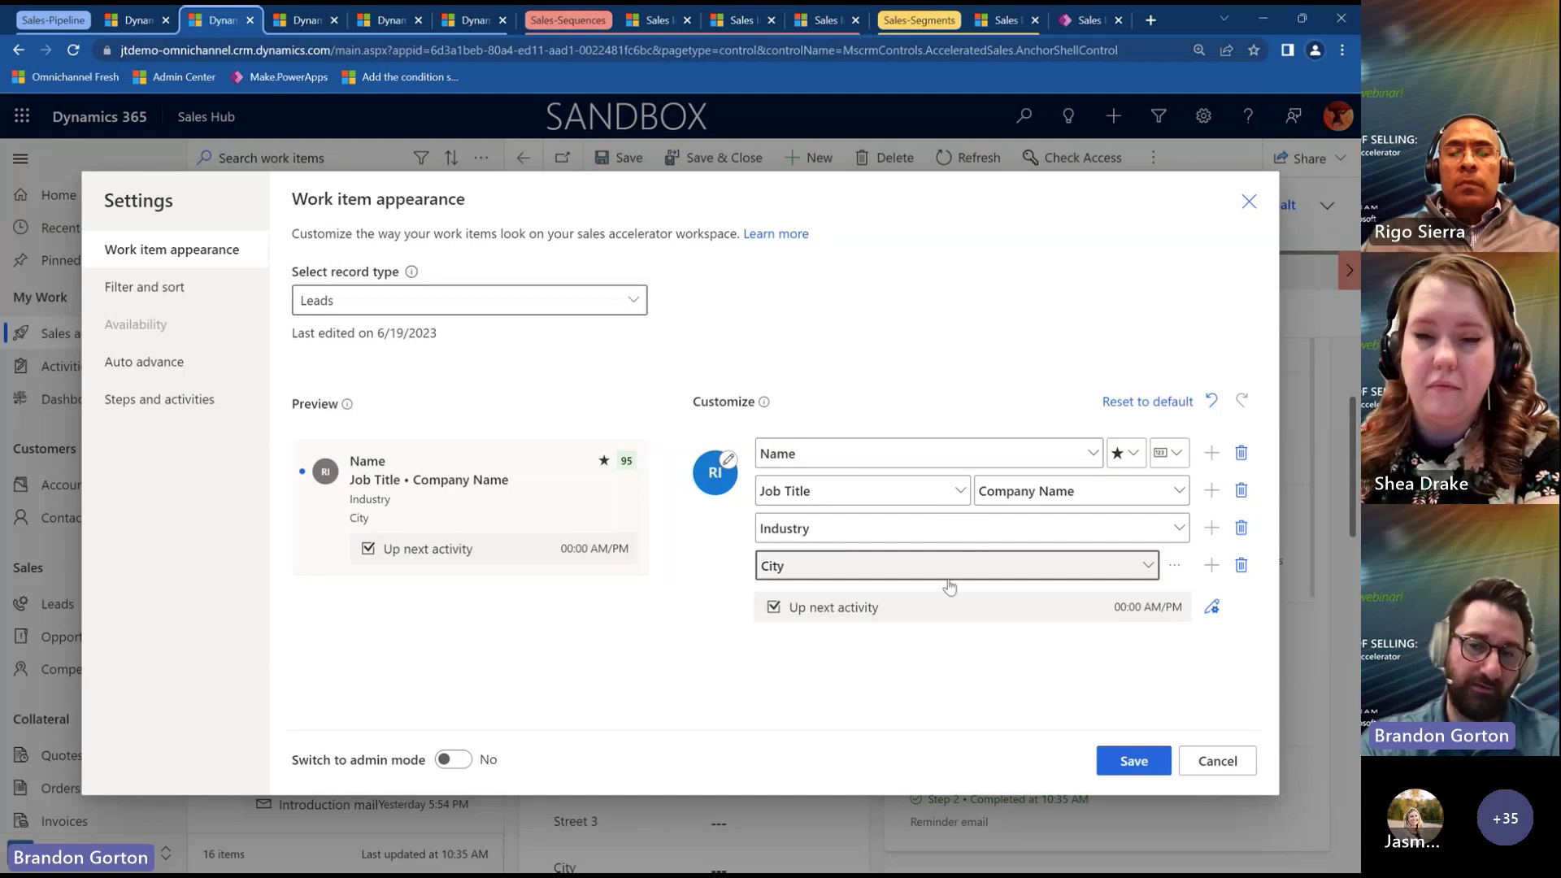
pyautogui.click(1211, 608)
pyautogui.scroll(-1, 1235, 659)
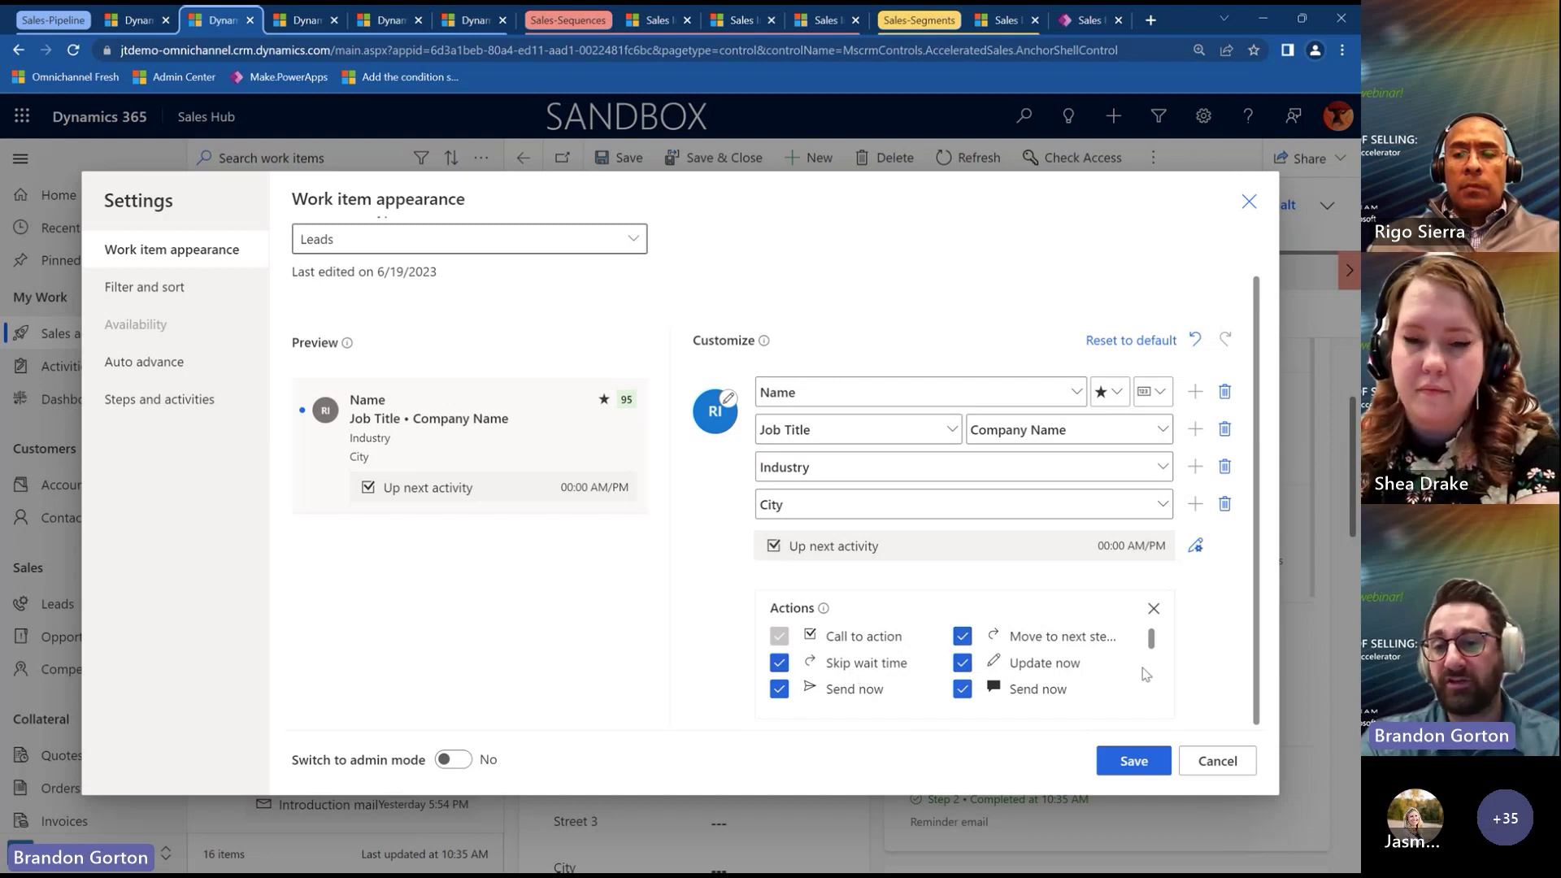
pyautogui.click(1153, 610)
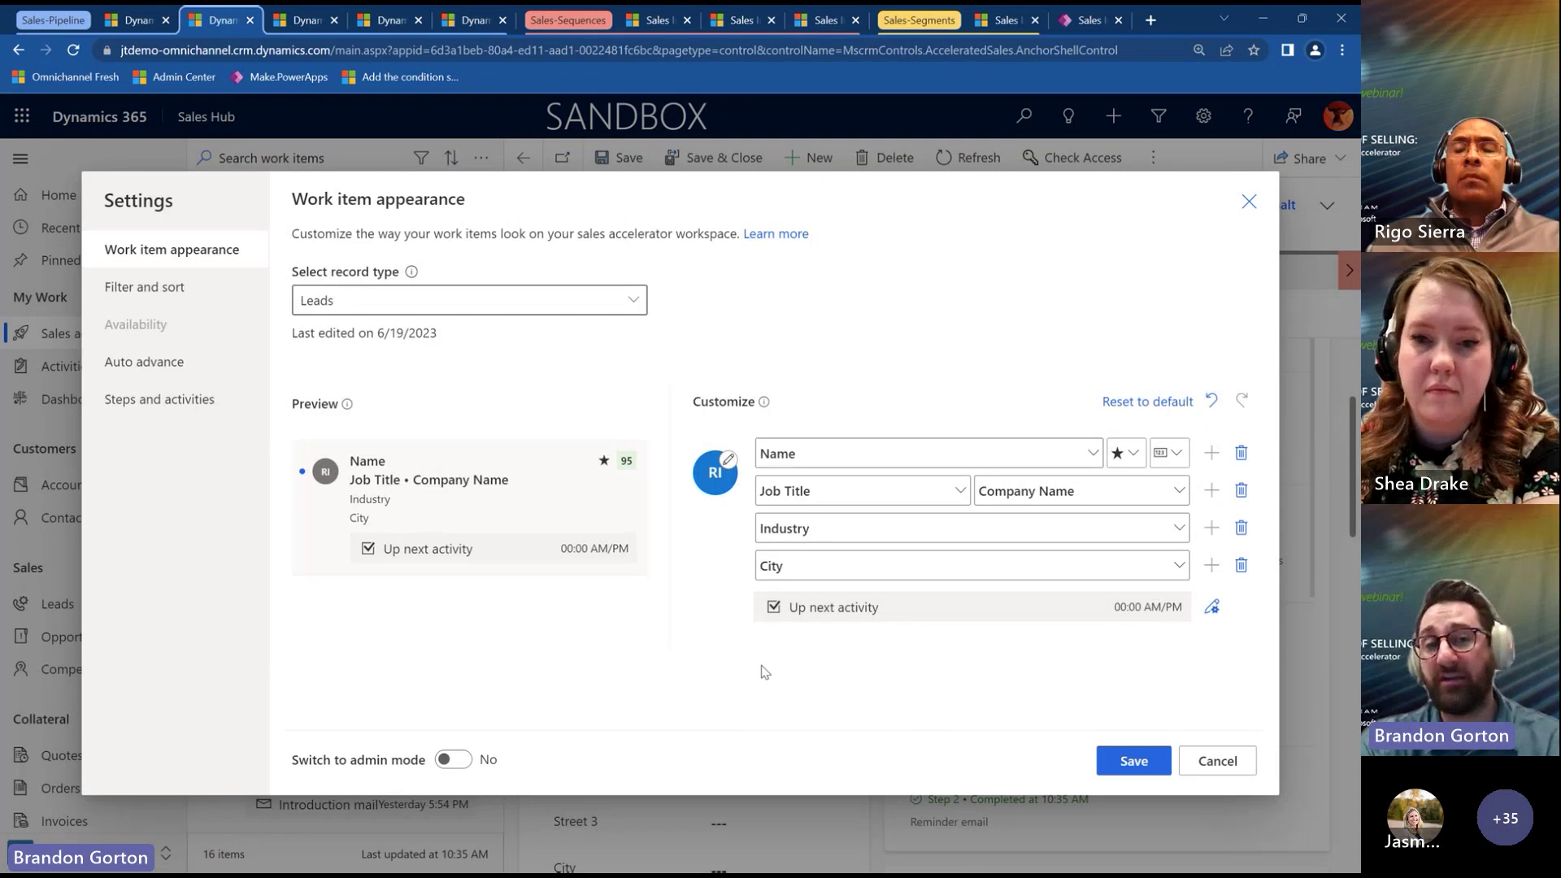
# Review the work item card layouts for the Opportunities, Accounts and Contacts record types.
pyautogui.click(627, 301)
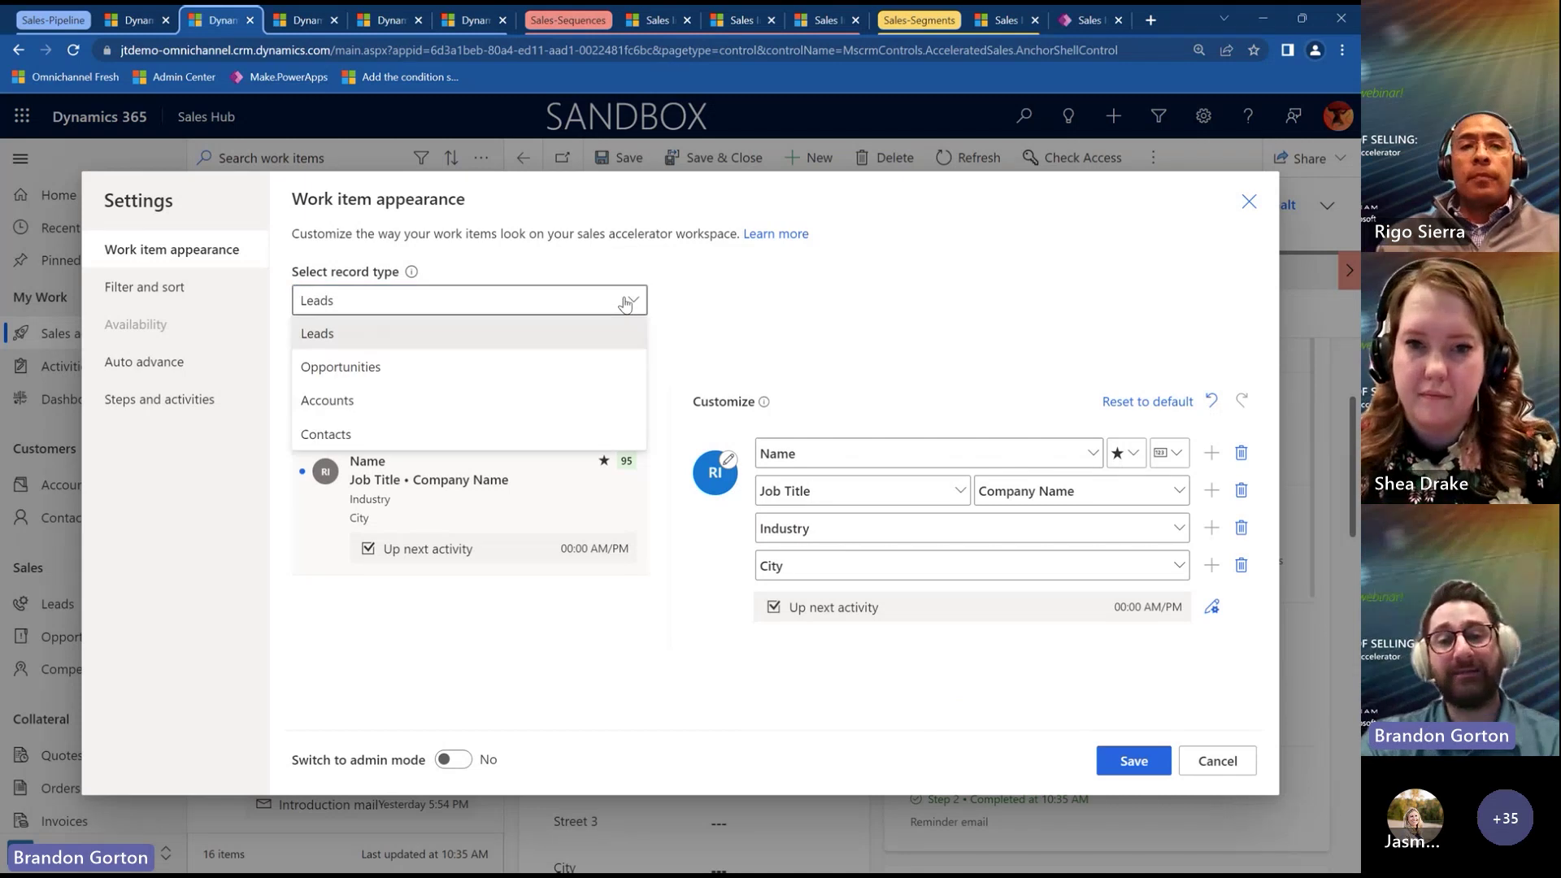
pyautogui.click(375, 367)
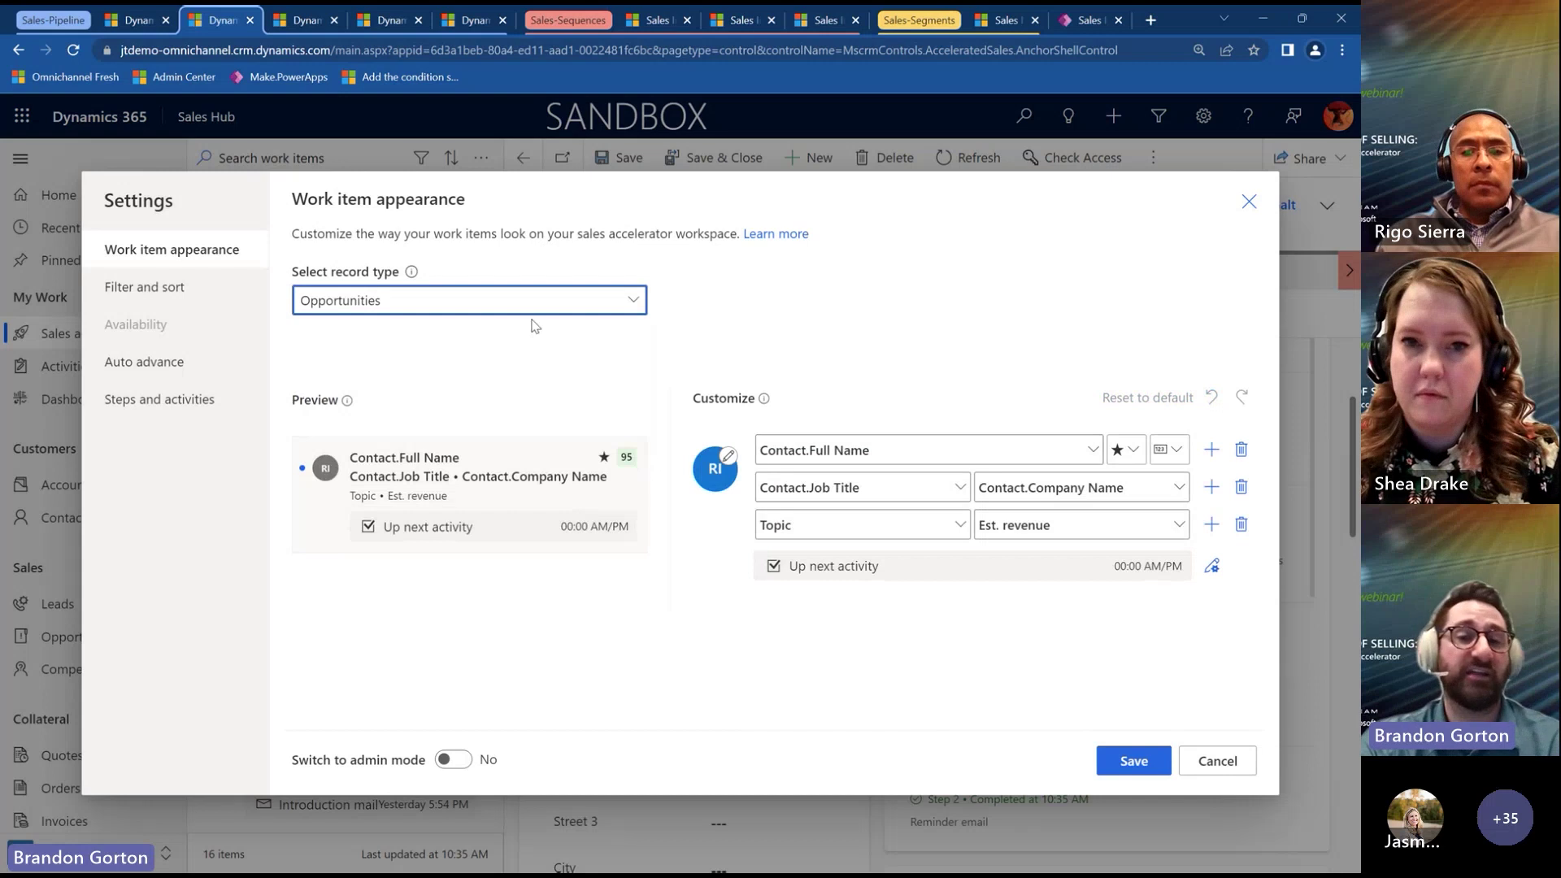
pyautogui.click(521, 351)
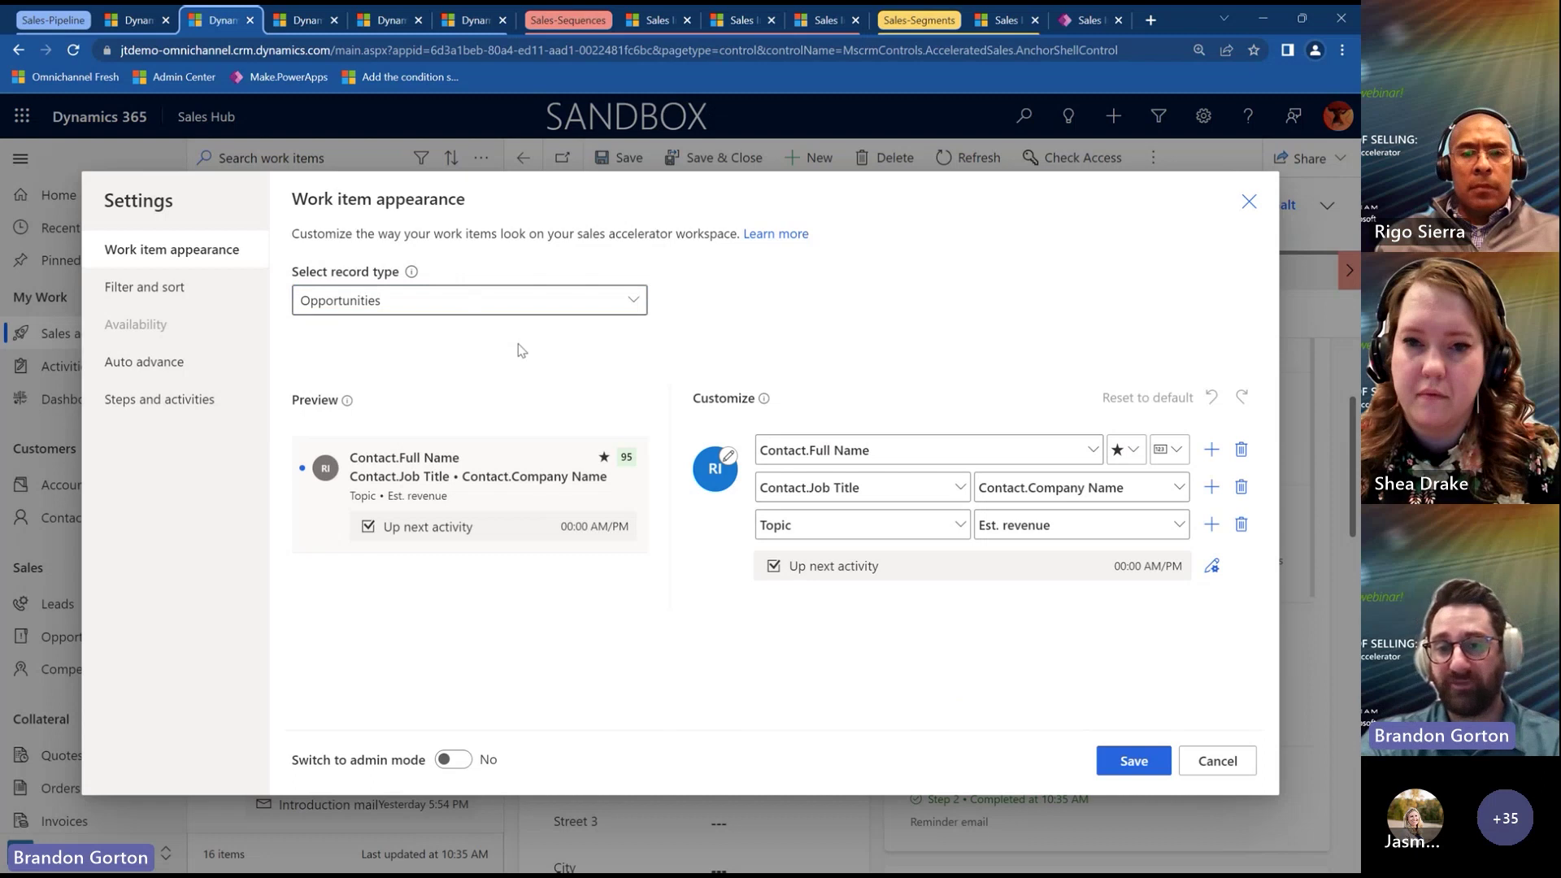
pyautogui.click(555, 305)
pyautogui.click(385, 412)
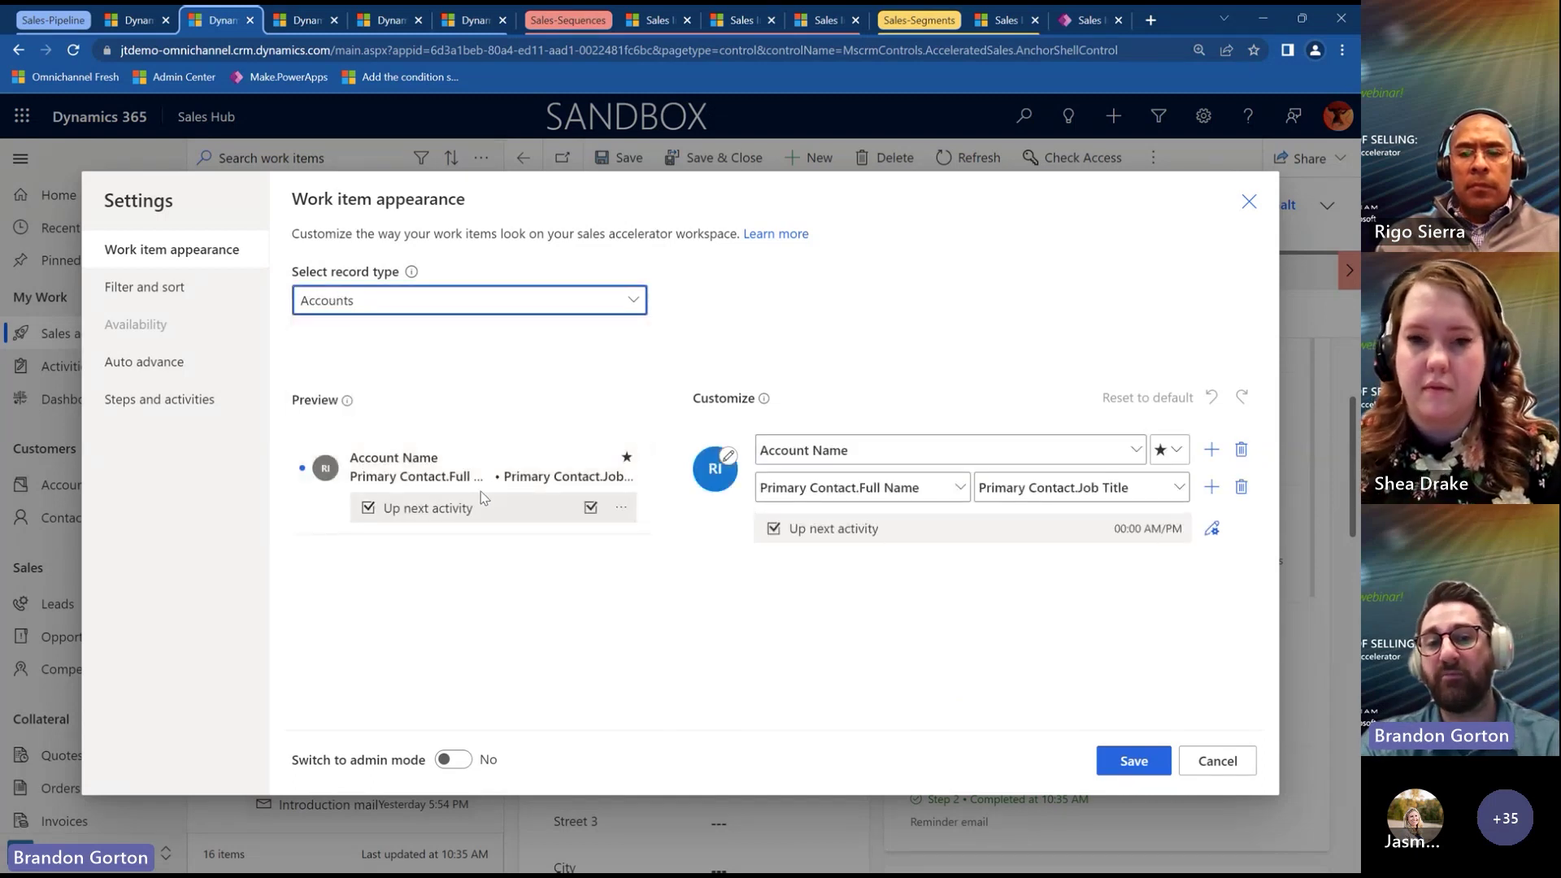
pyautogui.click(623, 300)
pyautogui.click(424, 438)
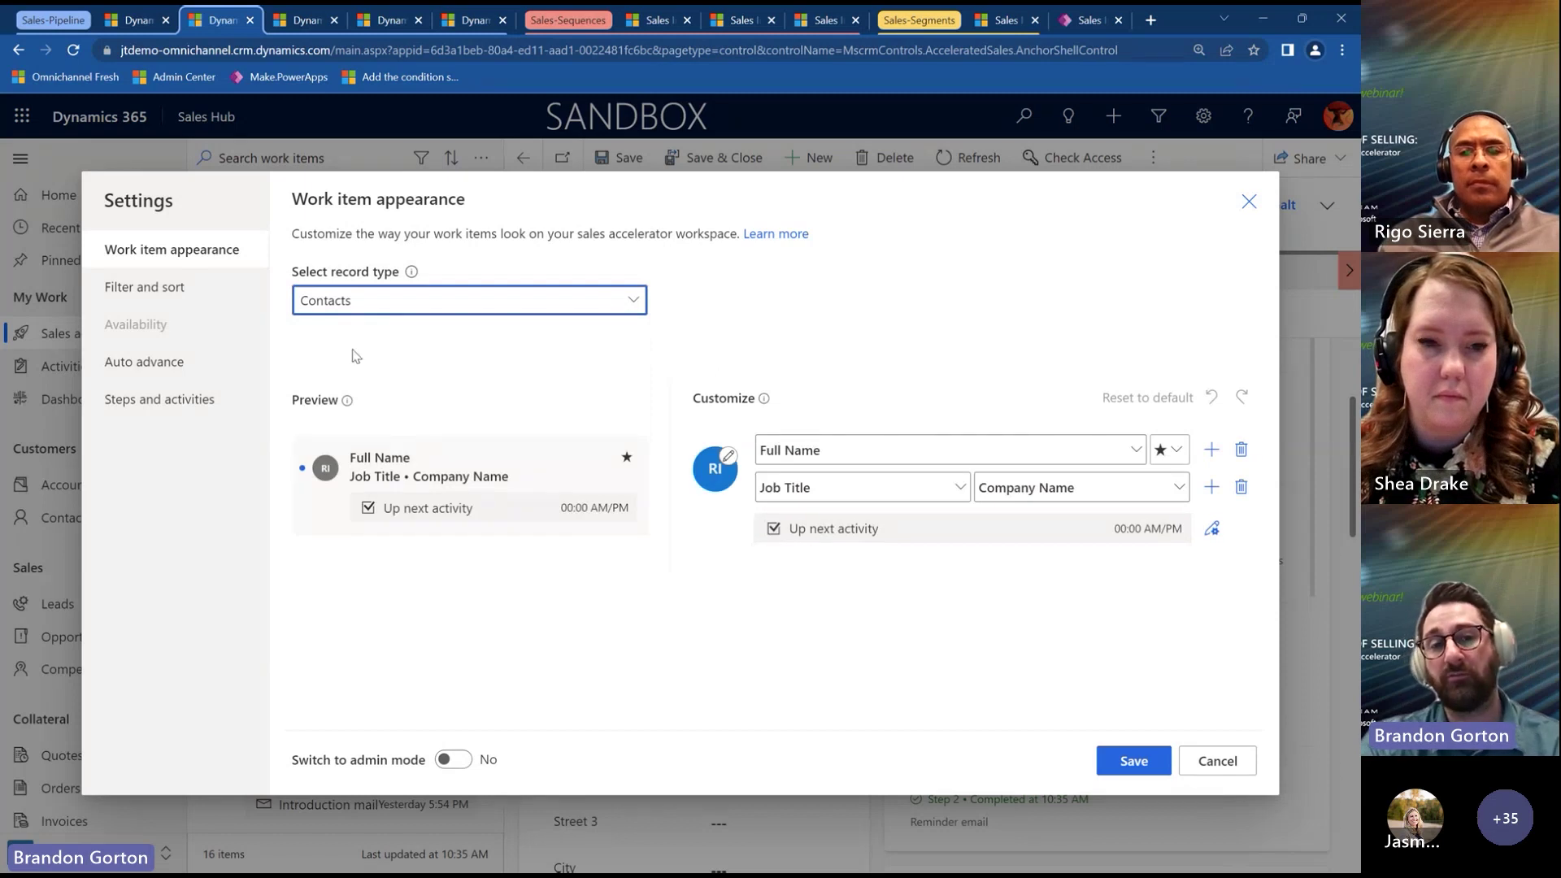
# Review the work list's filter, sort and auto advance settings and close the settings without saving.
pyautogui.click(175, 286)
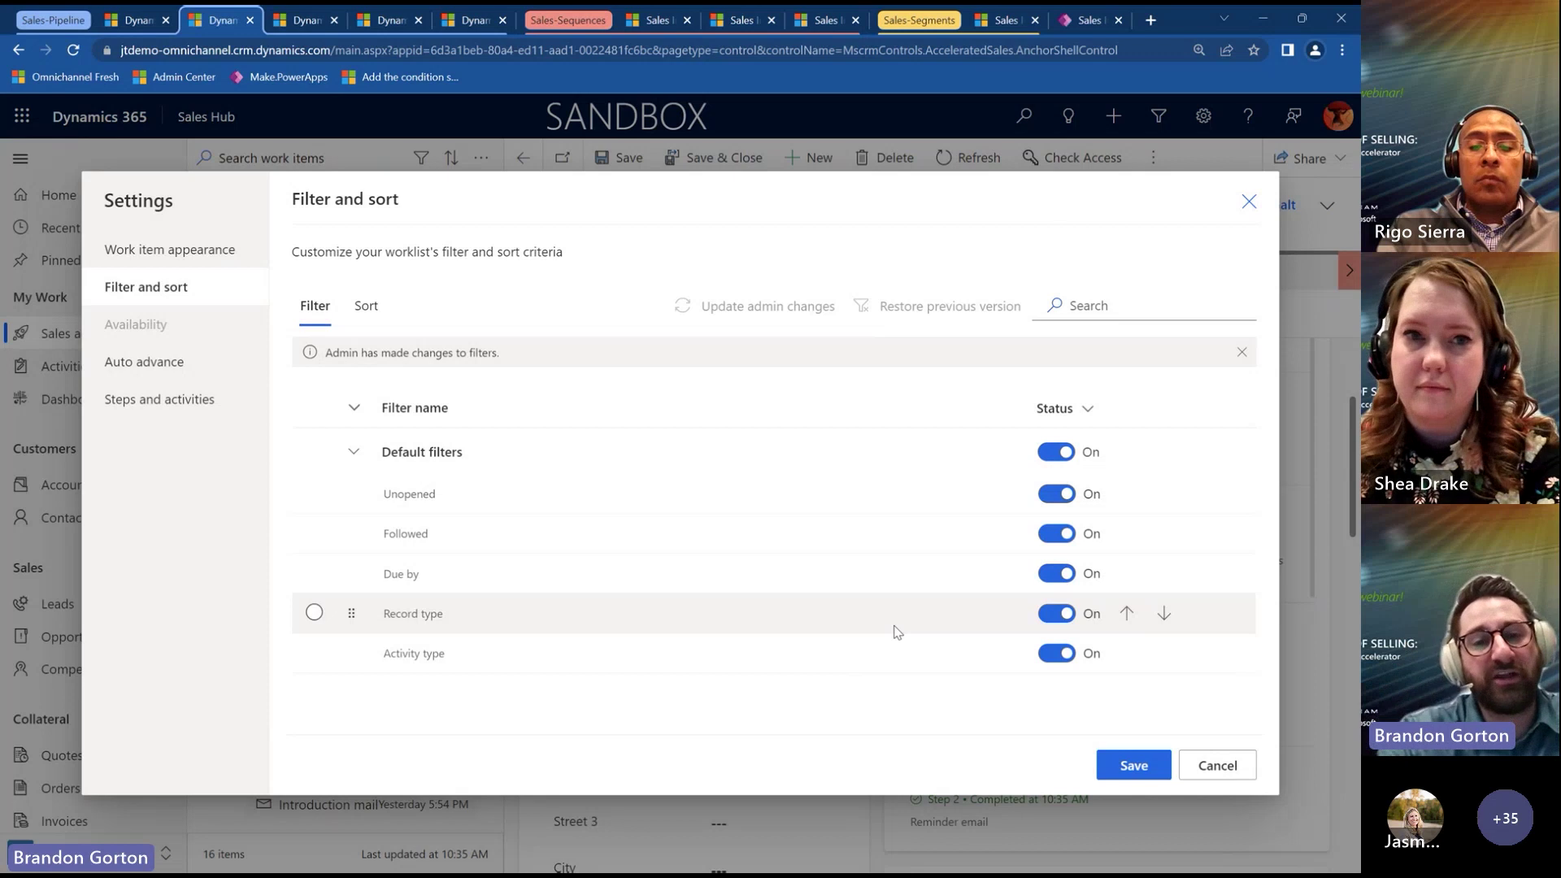
pyautogui.click(364, 301)
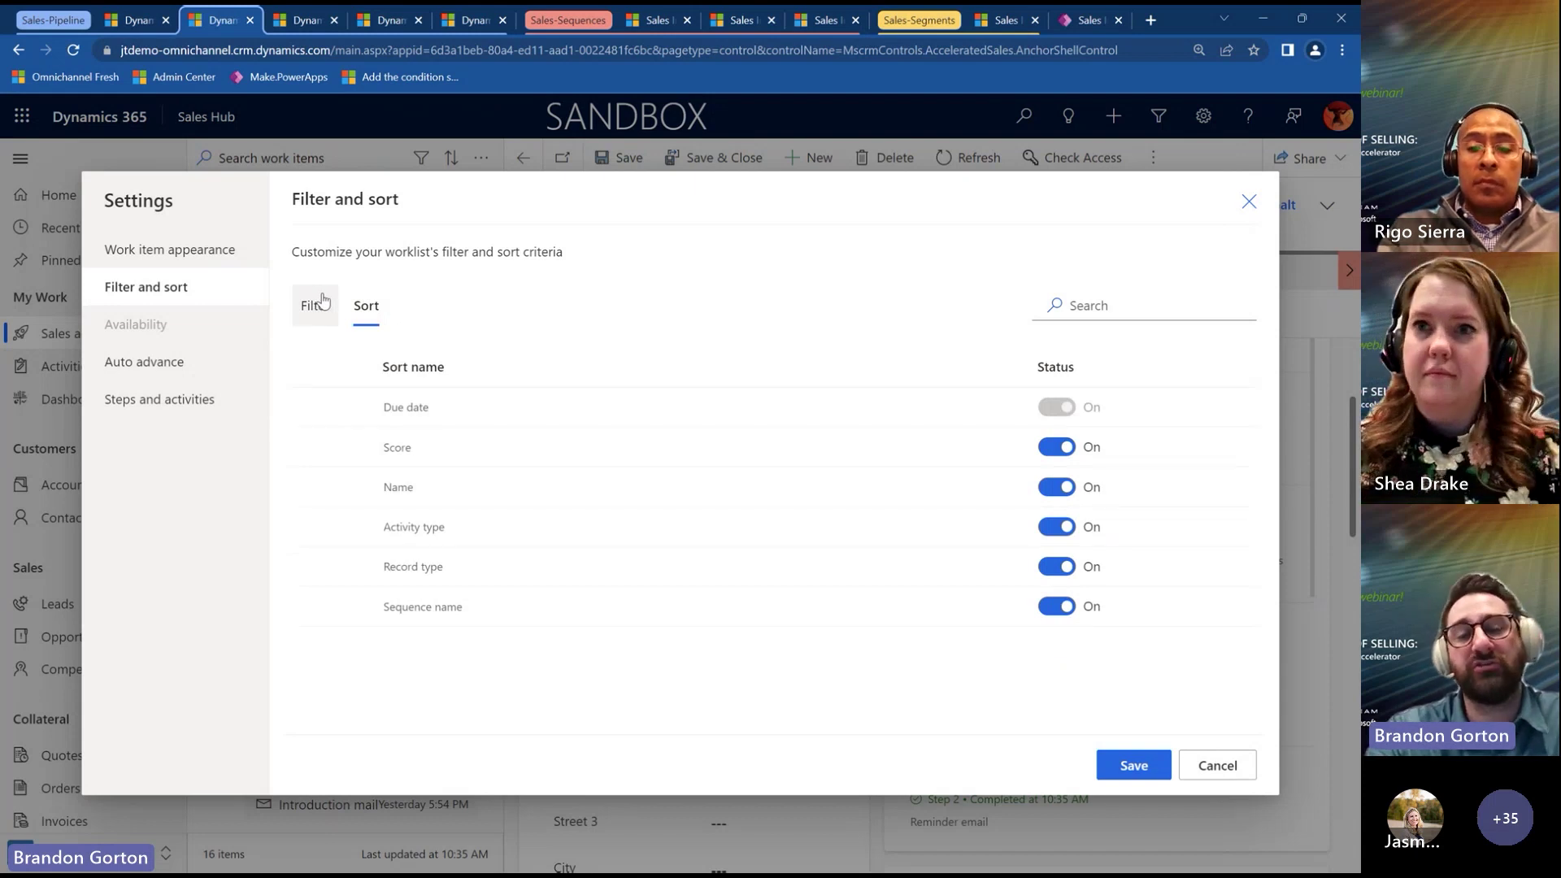
pyautogui.click(324, 301)
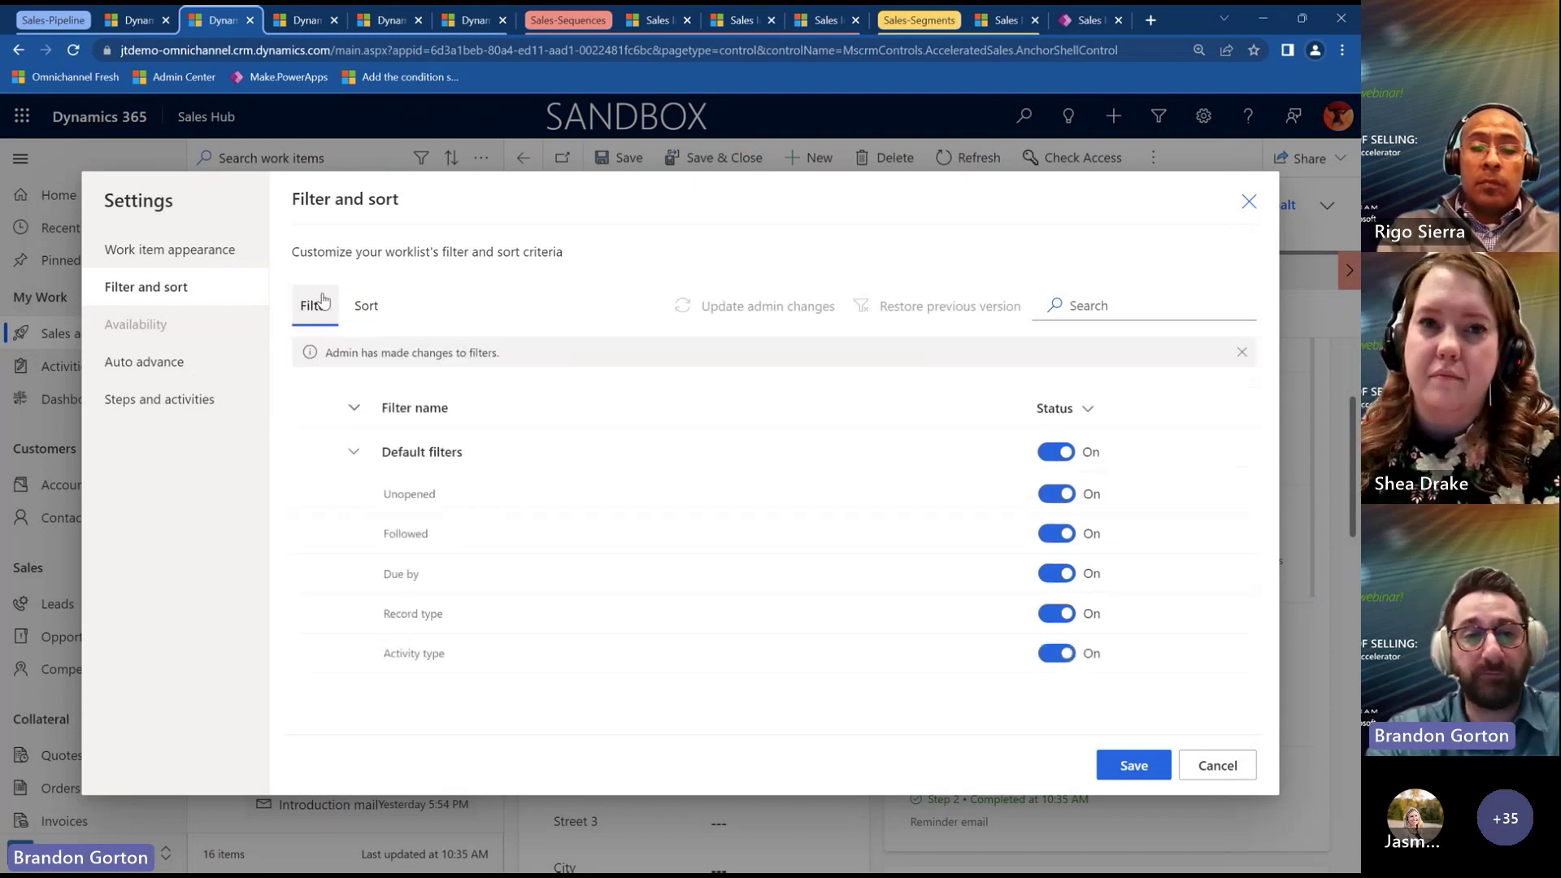
pyautogui.click(143, 363)
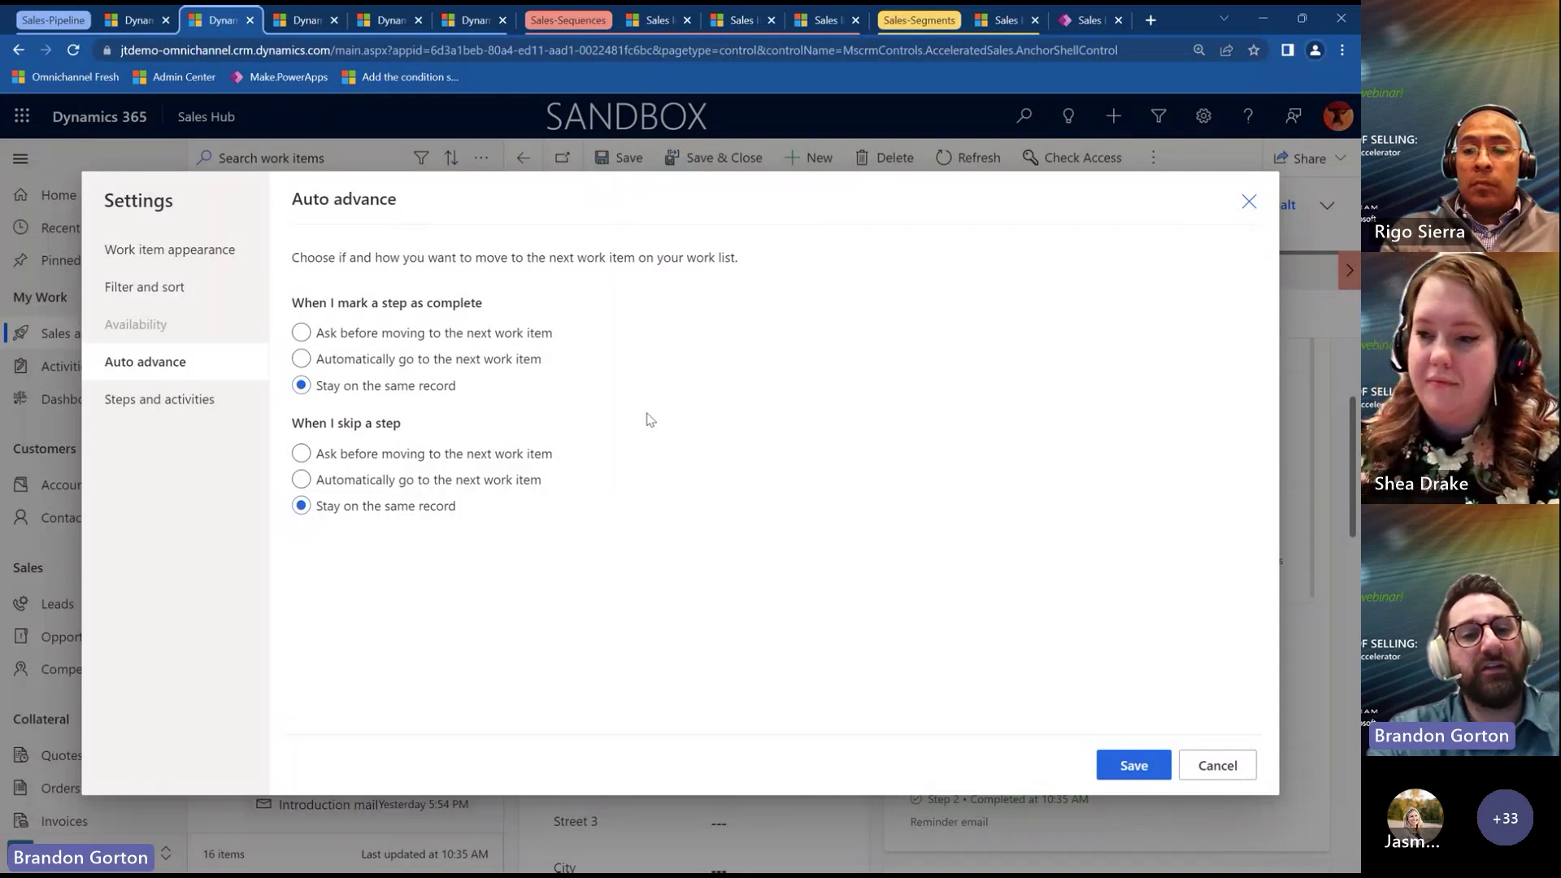
pyautogui.click(205, 404)
pyautogui.click(162, 365)
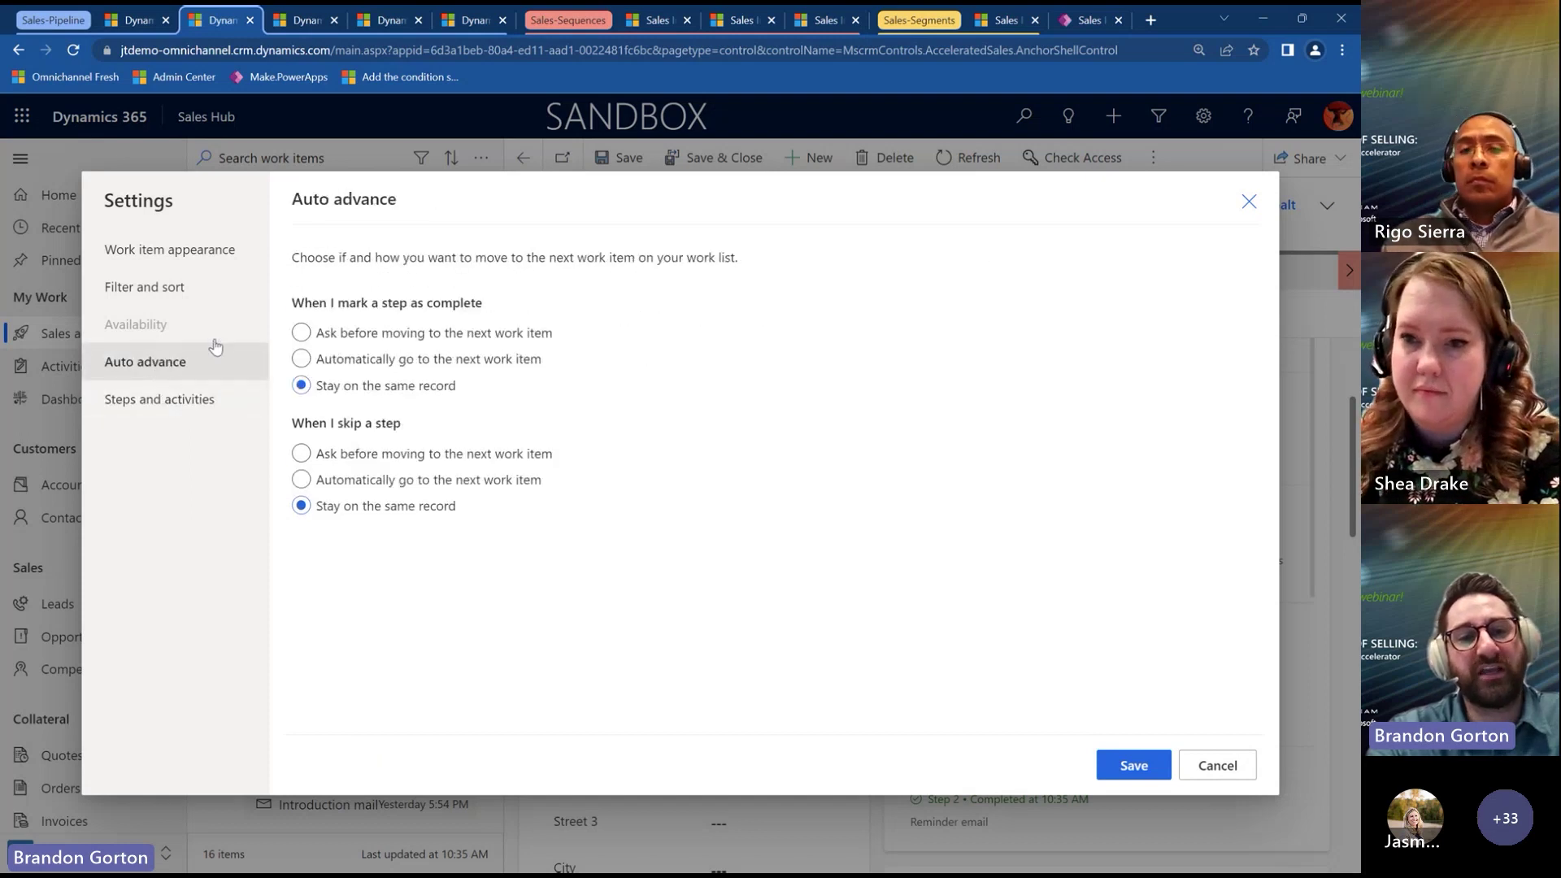
pyautogui.click(1237, 765)
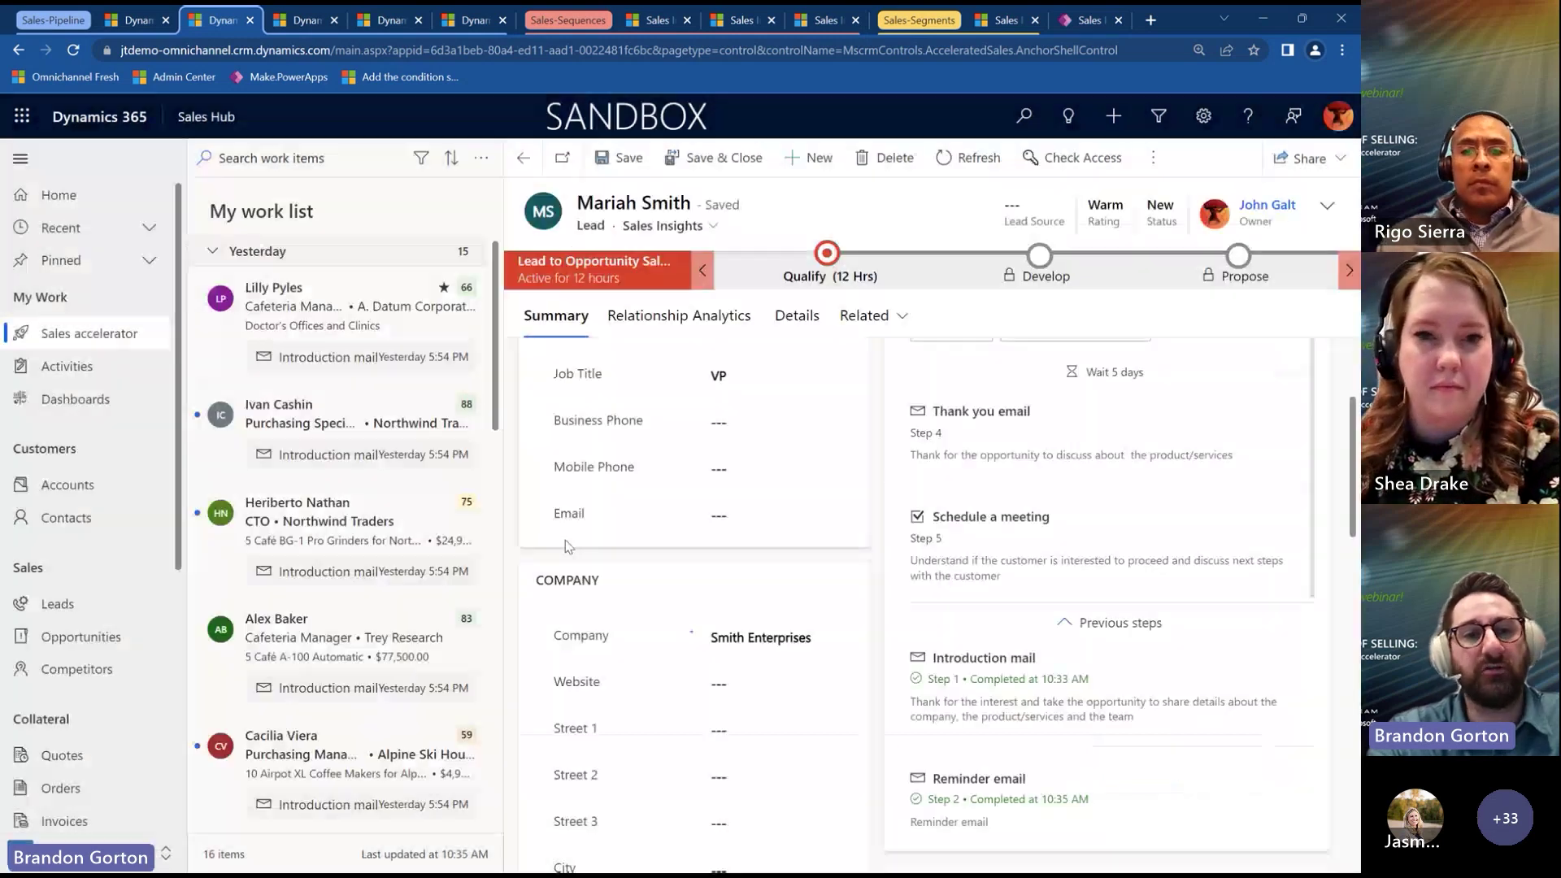
# Open the work list settings from the My Open Leads view and read the notice on the Availability page.
pyautogui.click(113, 22)
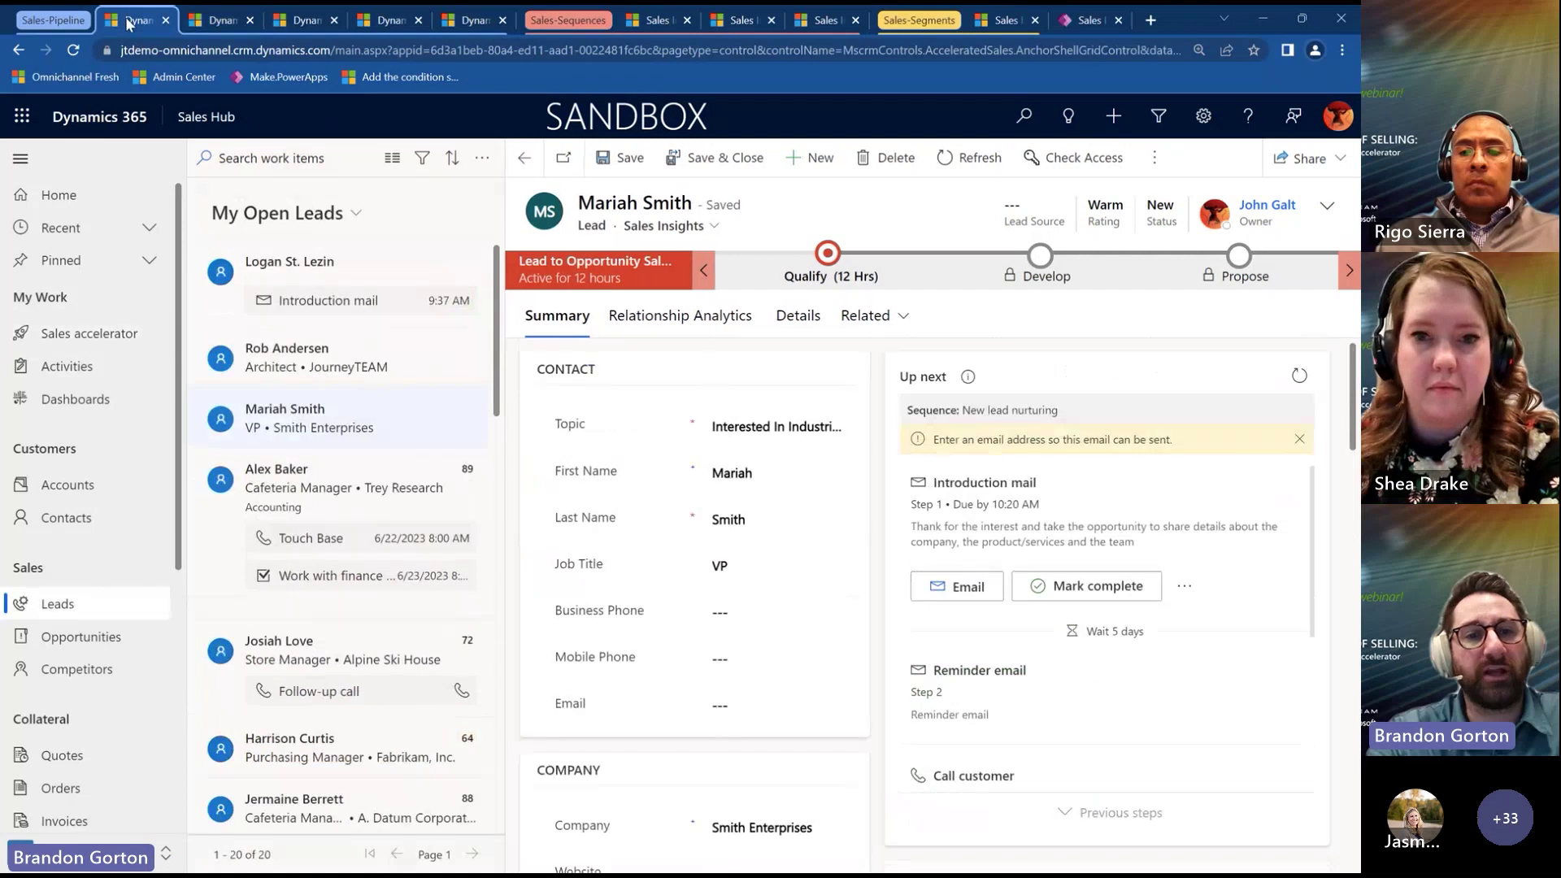
pyautogui.click(482, 158)
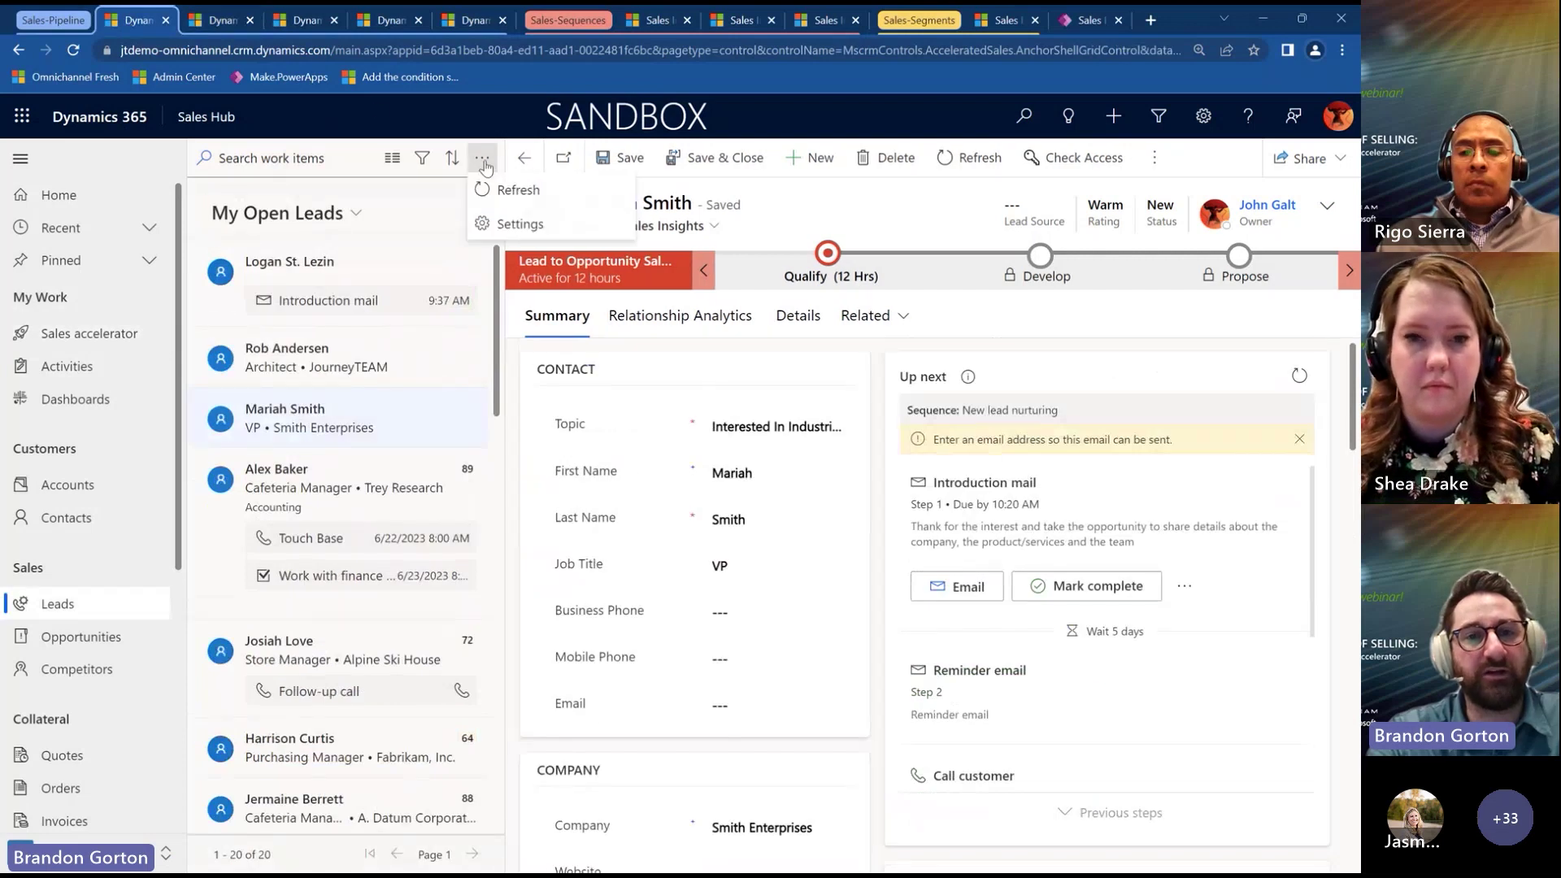
pyautogui.click(505, 224)
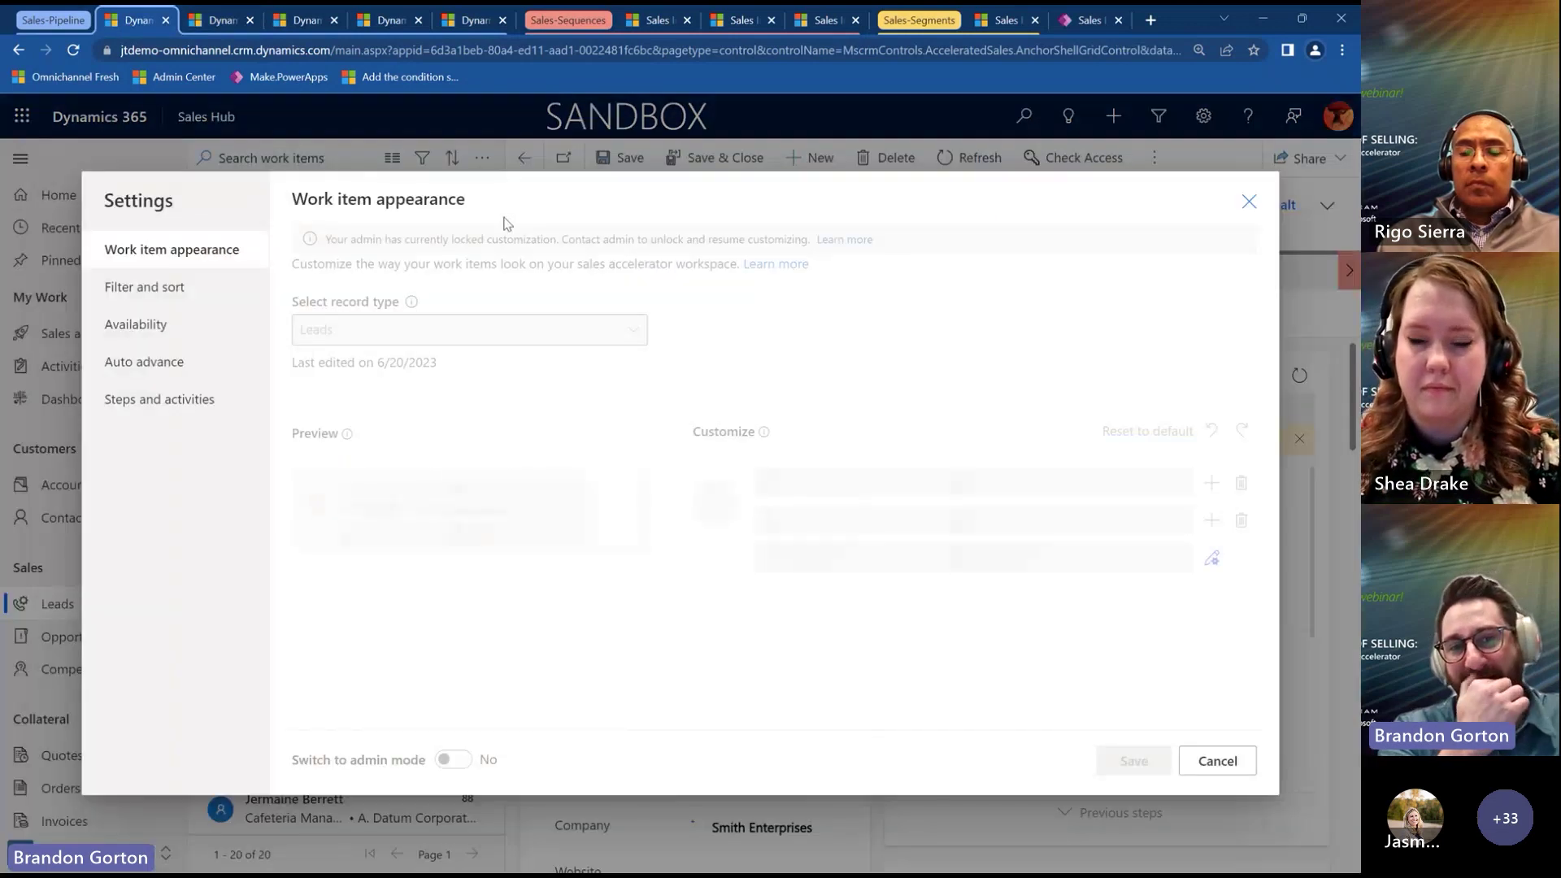
pyautogui.click(149, 336)
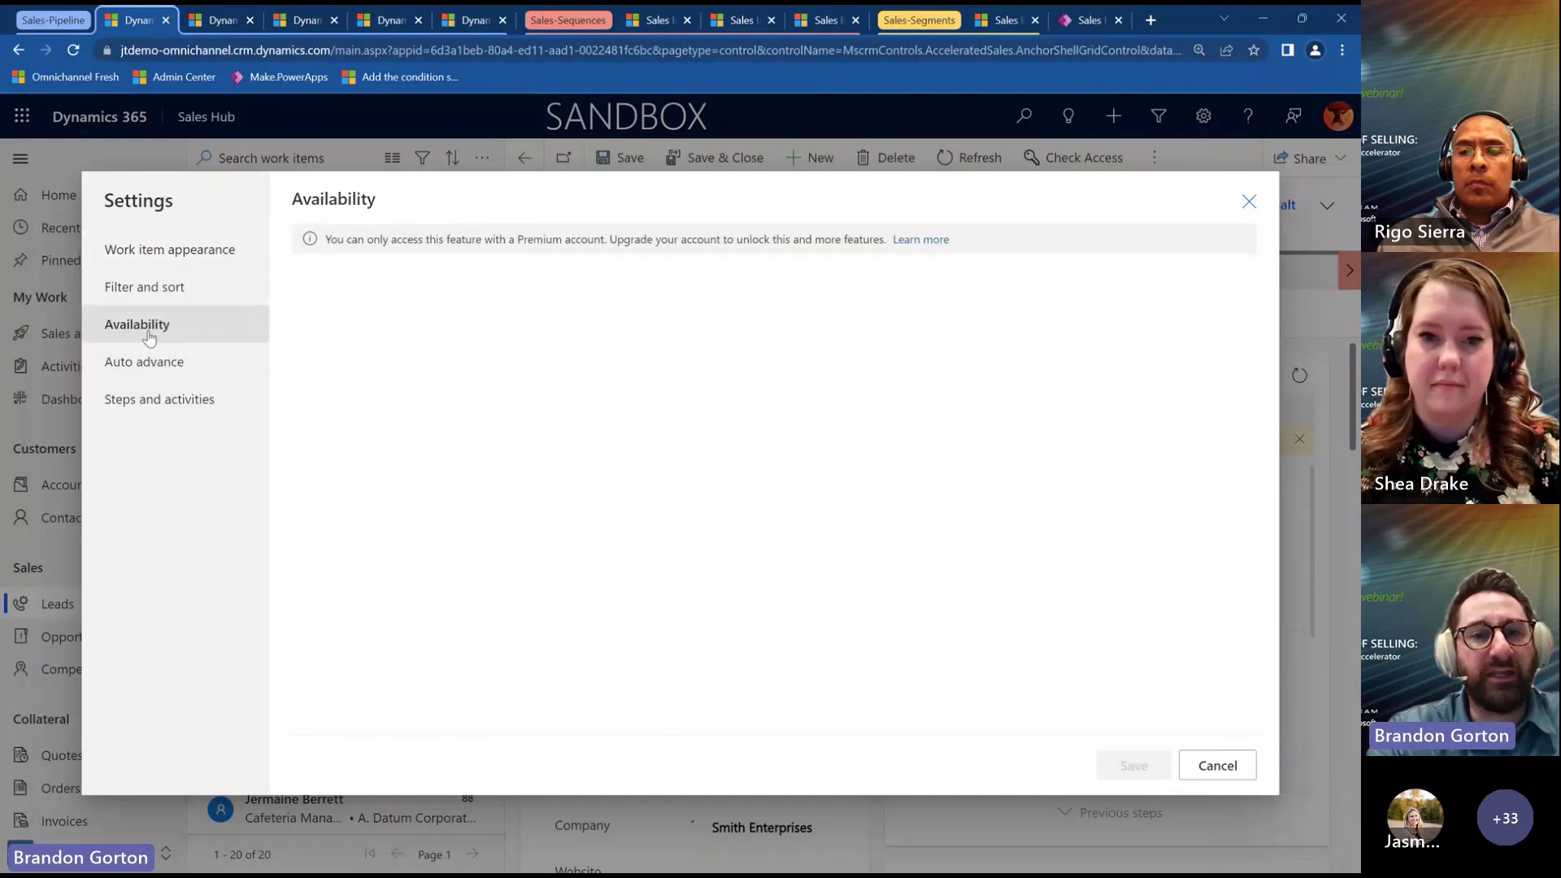
pyautogui.moveTo(328, 239); pyautogui.dragTo(711, 265)
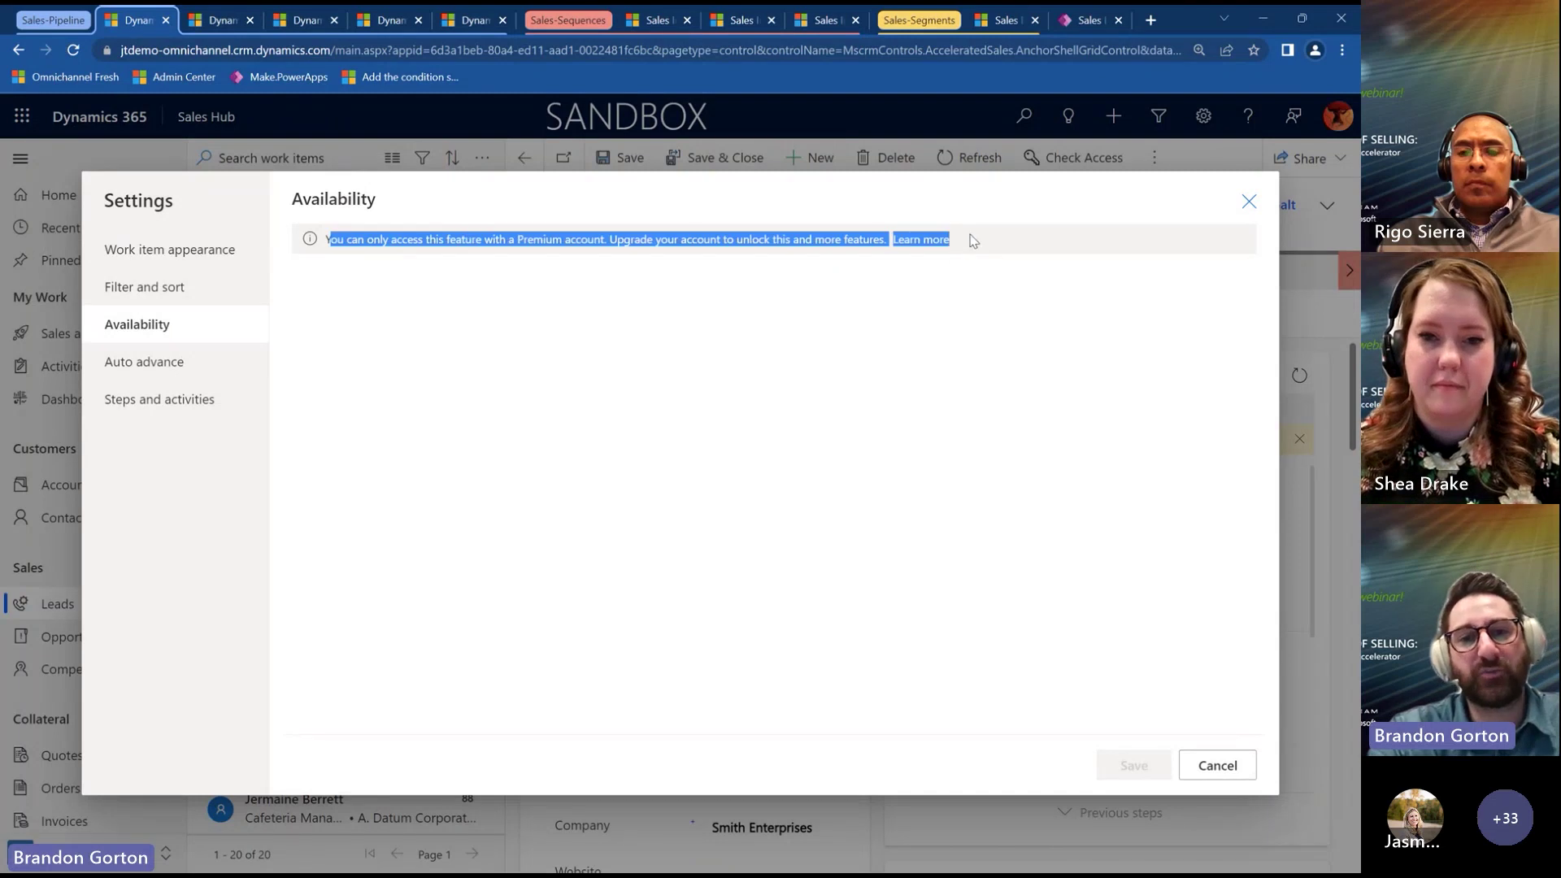
pyautogui.click(618, 243)
# Review the Auto advance, Steps and activities, and Availability settings, and close the settings without changes.
pyautogui.click(176, 372)
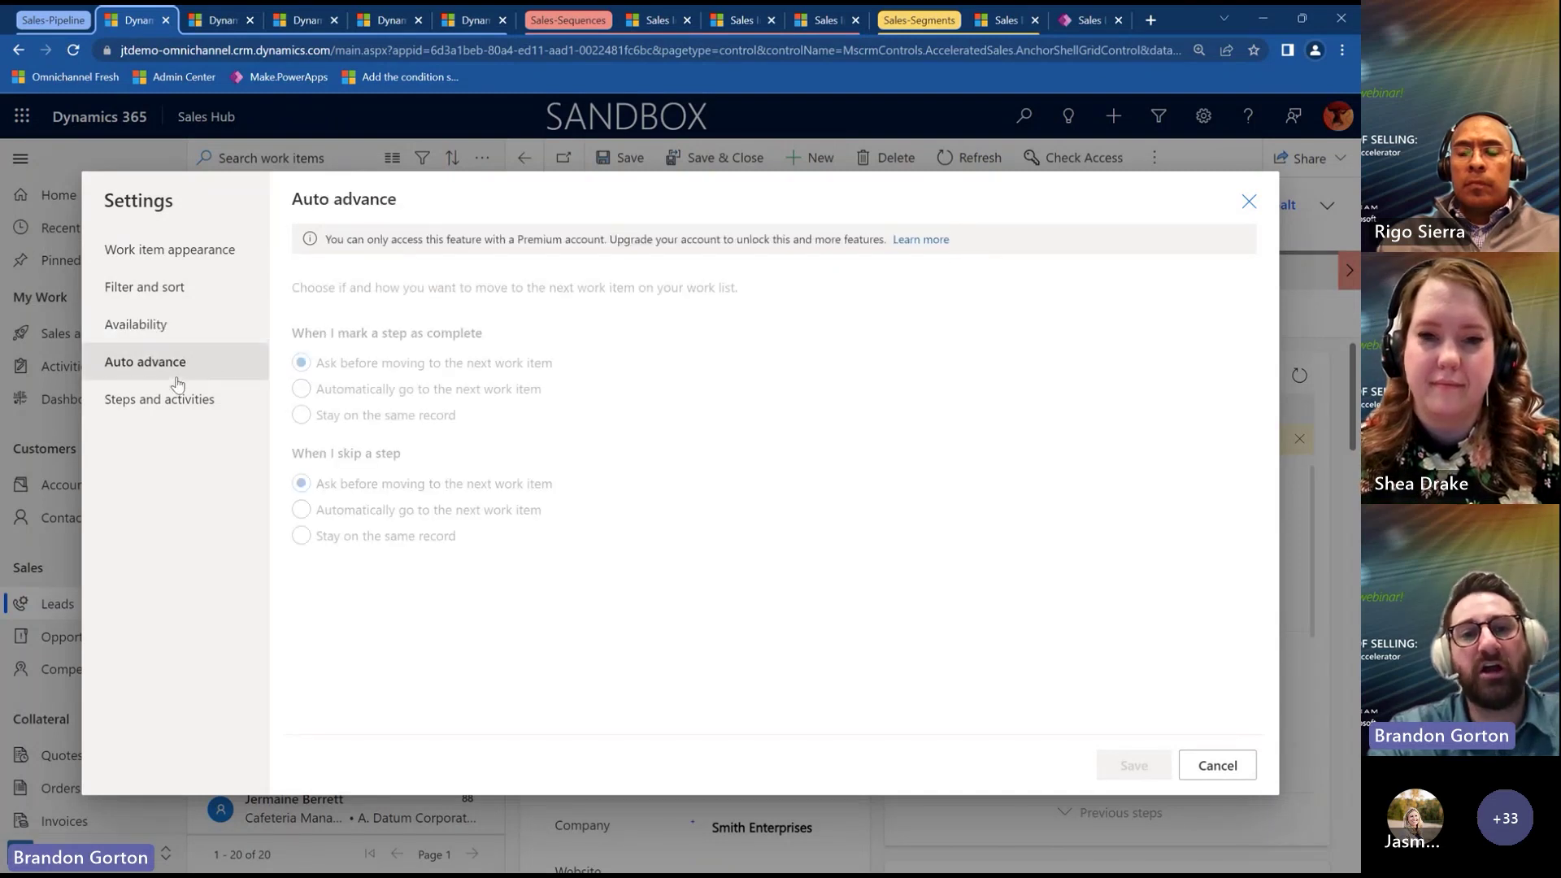
pyautogui.click(167, 407)
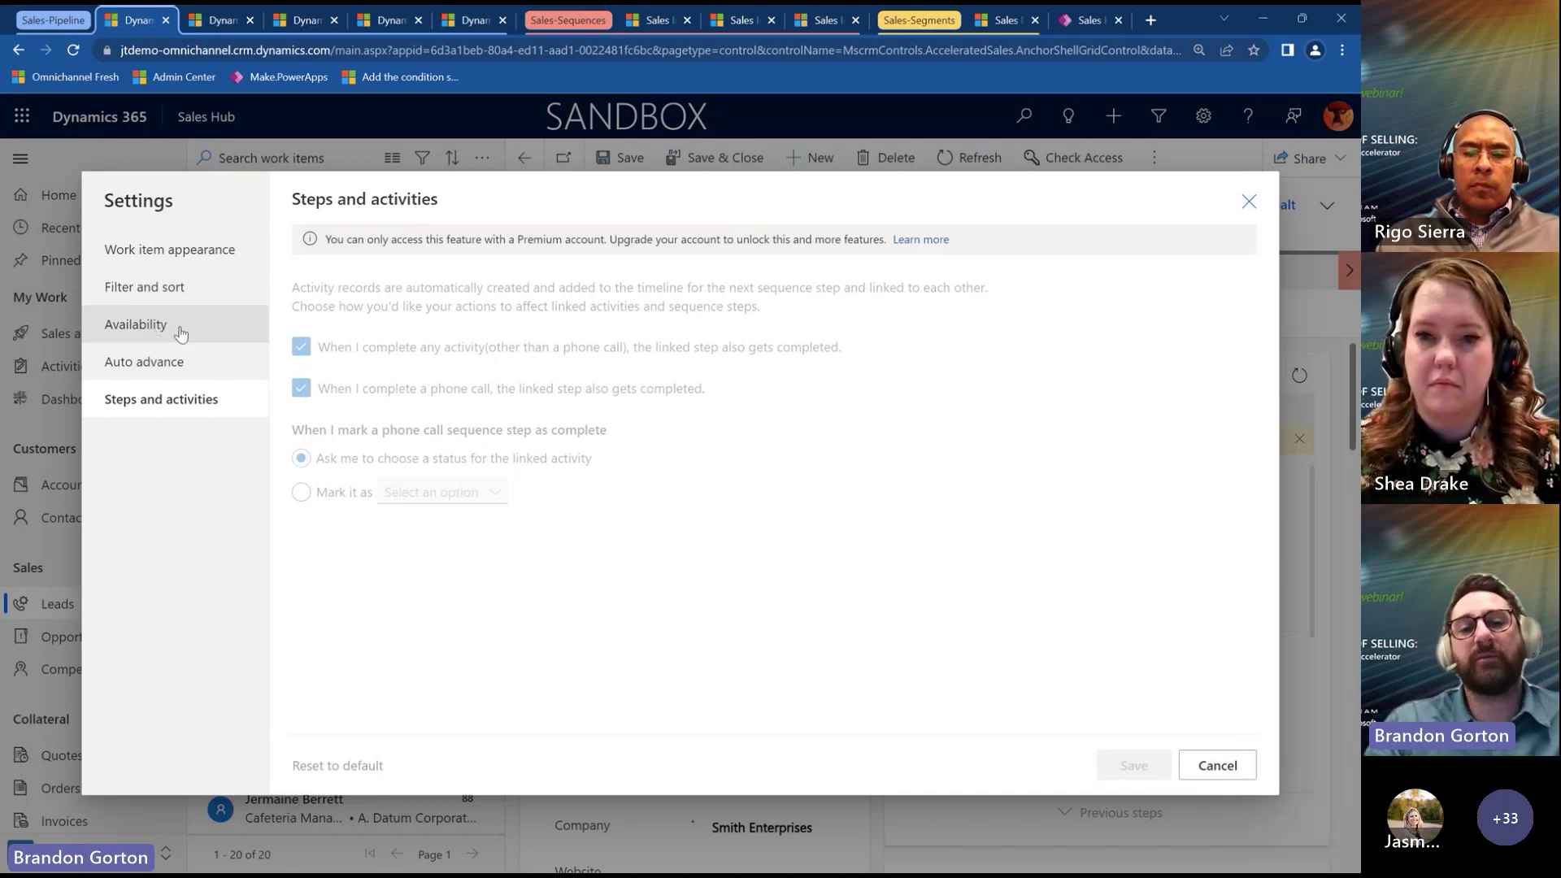
pyautogui.click(210, 330)
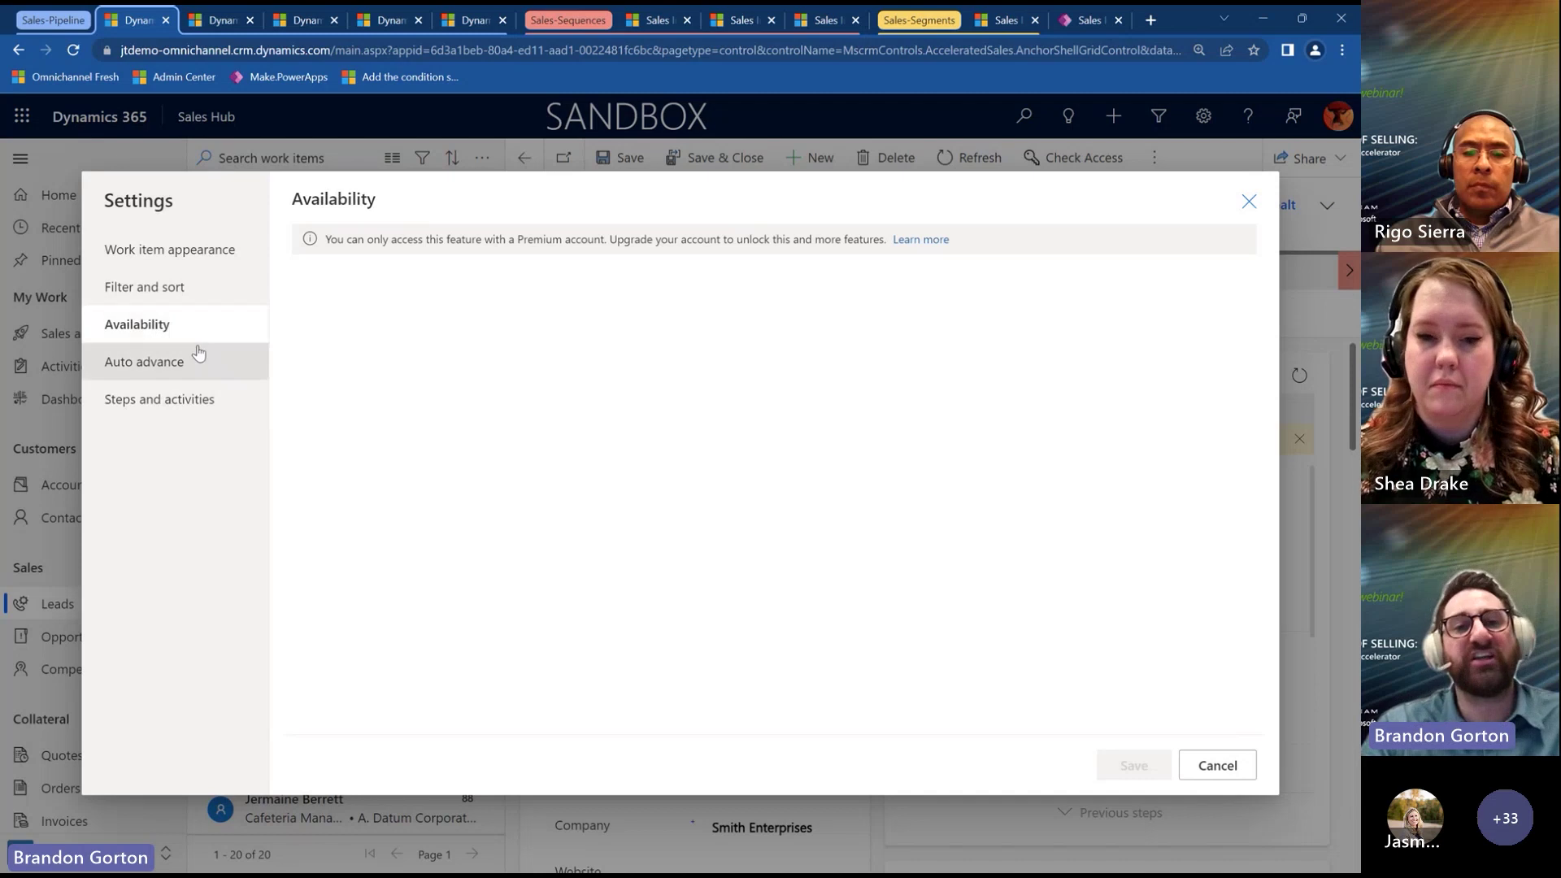
pyautogui.click(198, 352)
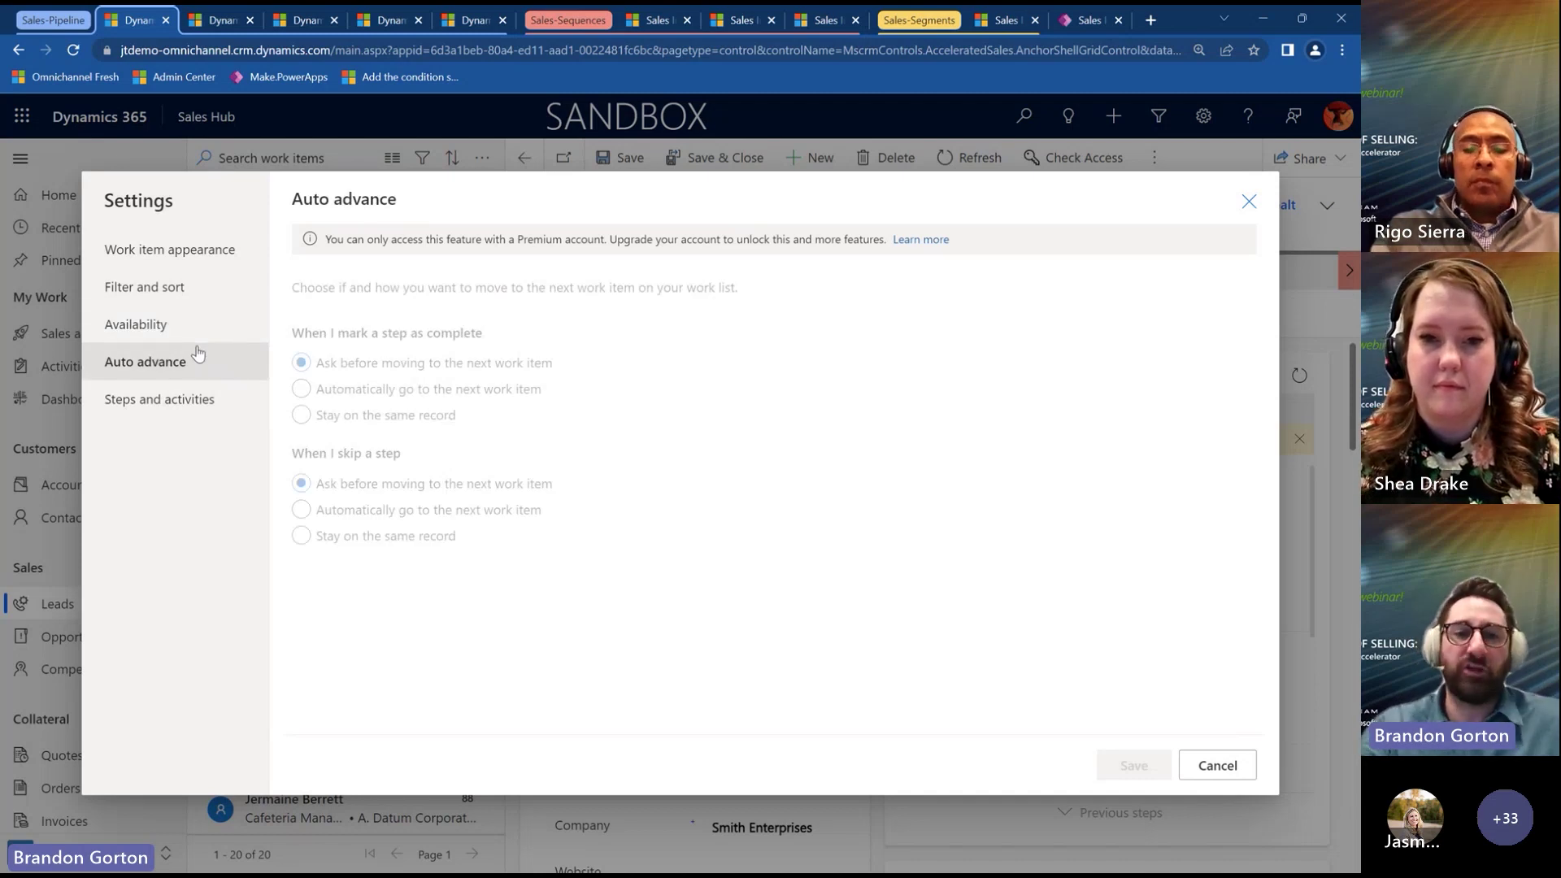
pyautogui.click(170, 395)
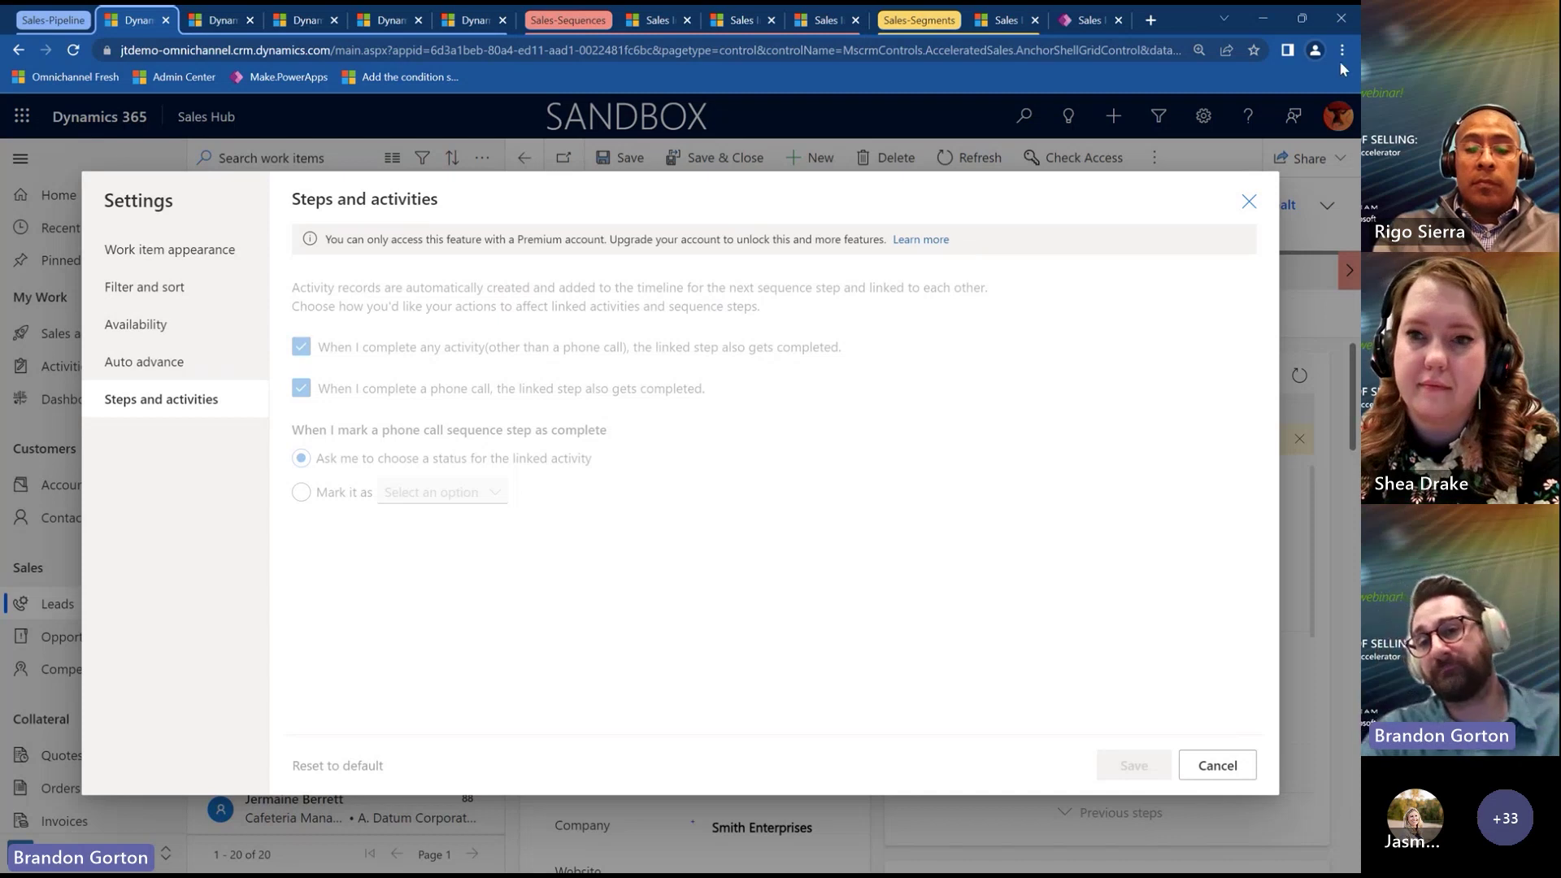
pyautogui.click(1249, 202)
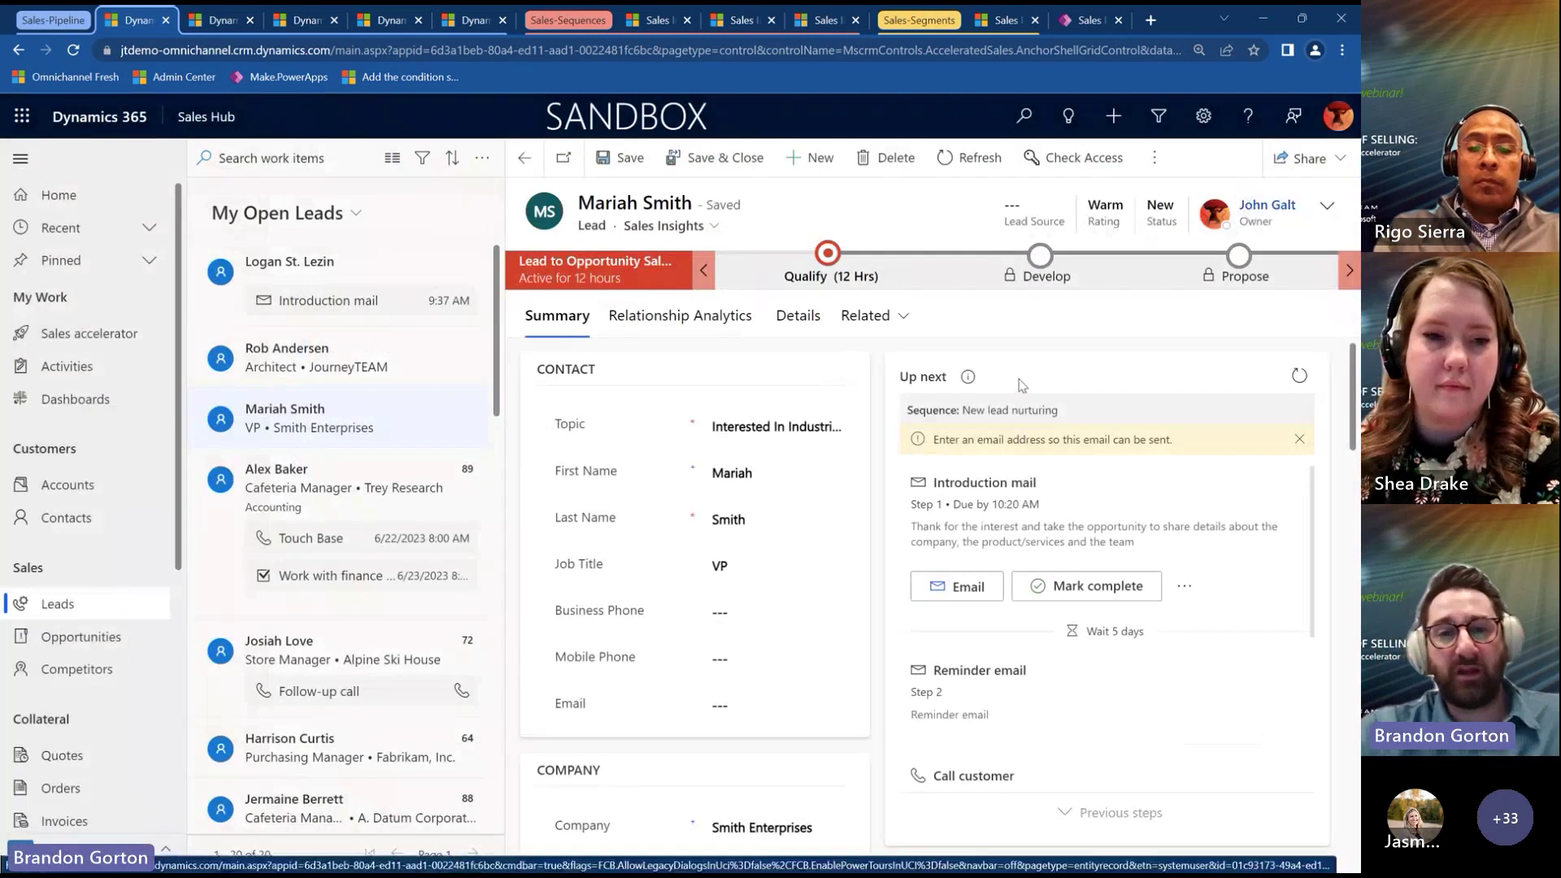
# Return to the sales accelerator work list and look through the open lead's Summary down to Lead score and Relationship health.
pyautogui.click(218, 22)
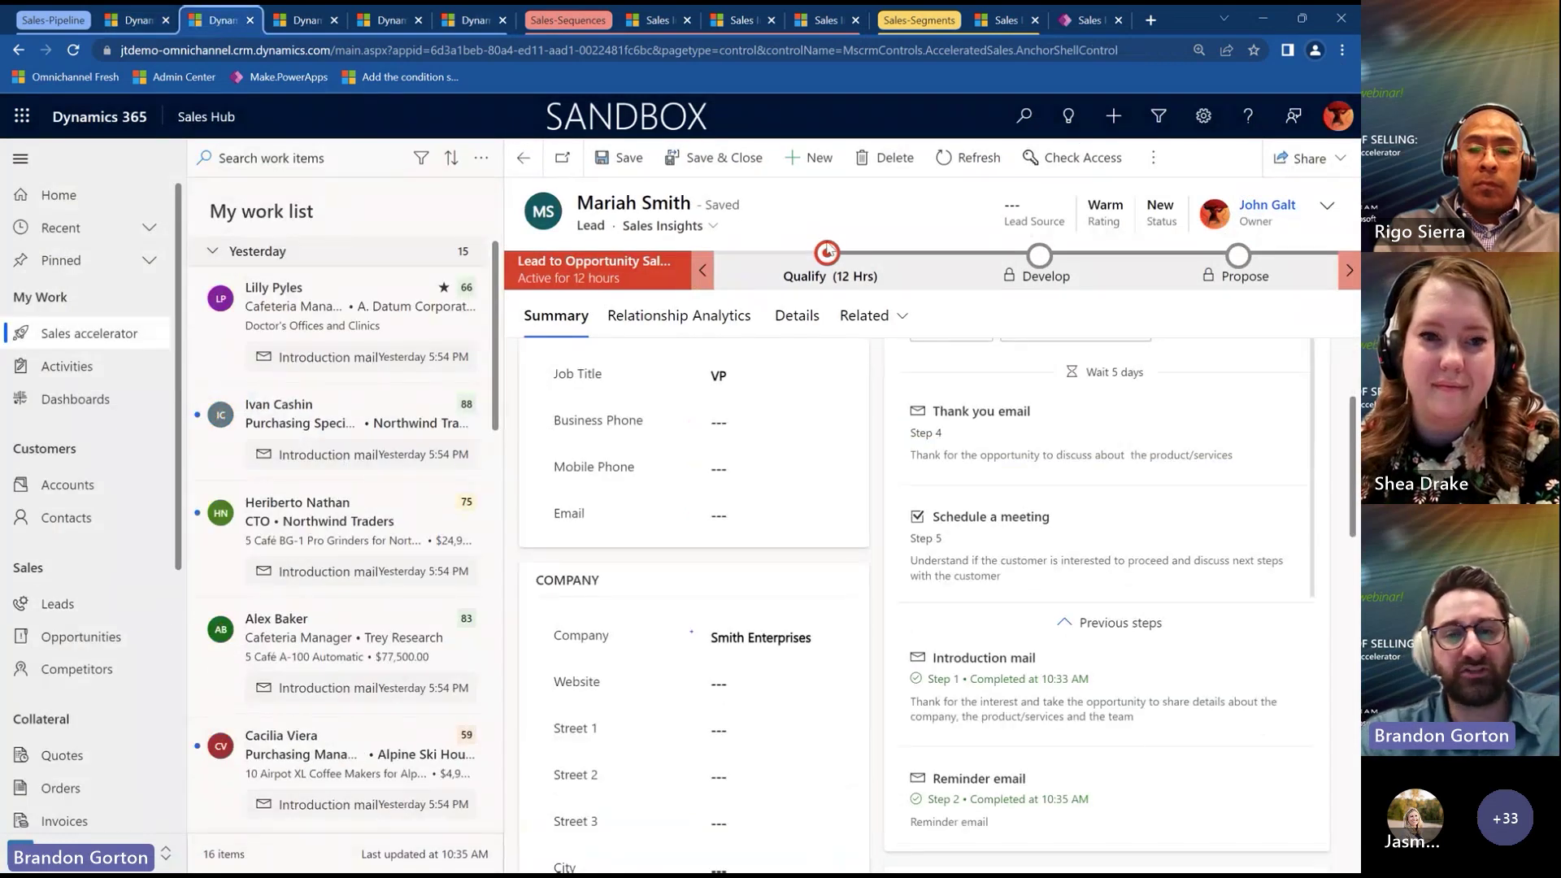
pyautogui.scroll(3, 1055, 422)
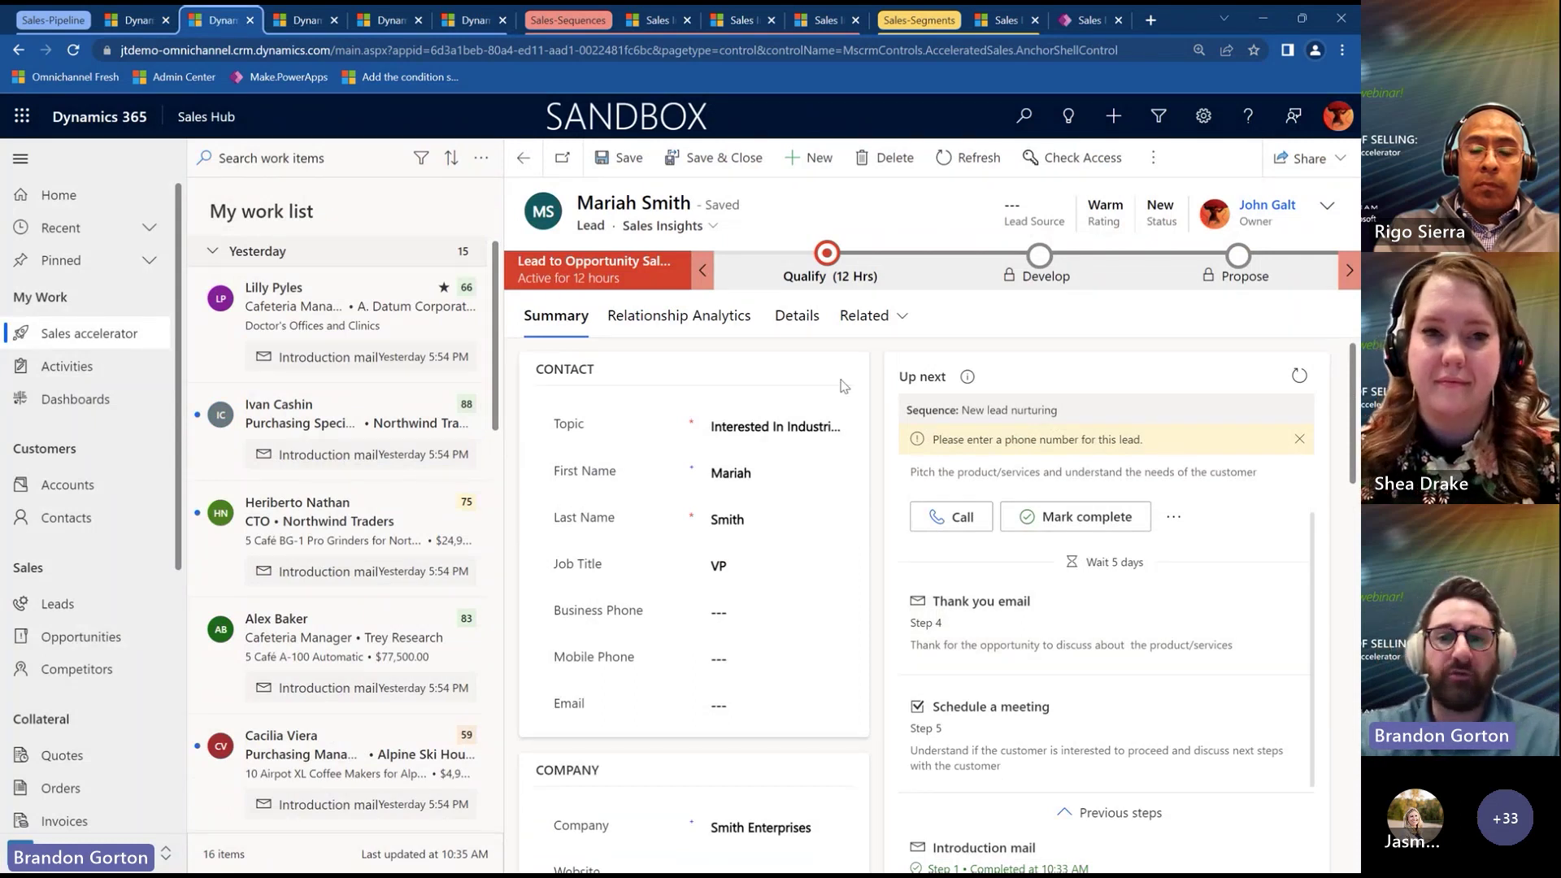
pyautogui.scroll(-1, 842, 385)
pyautogui.scroll(1, 842, 385)
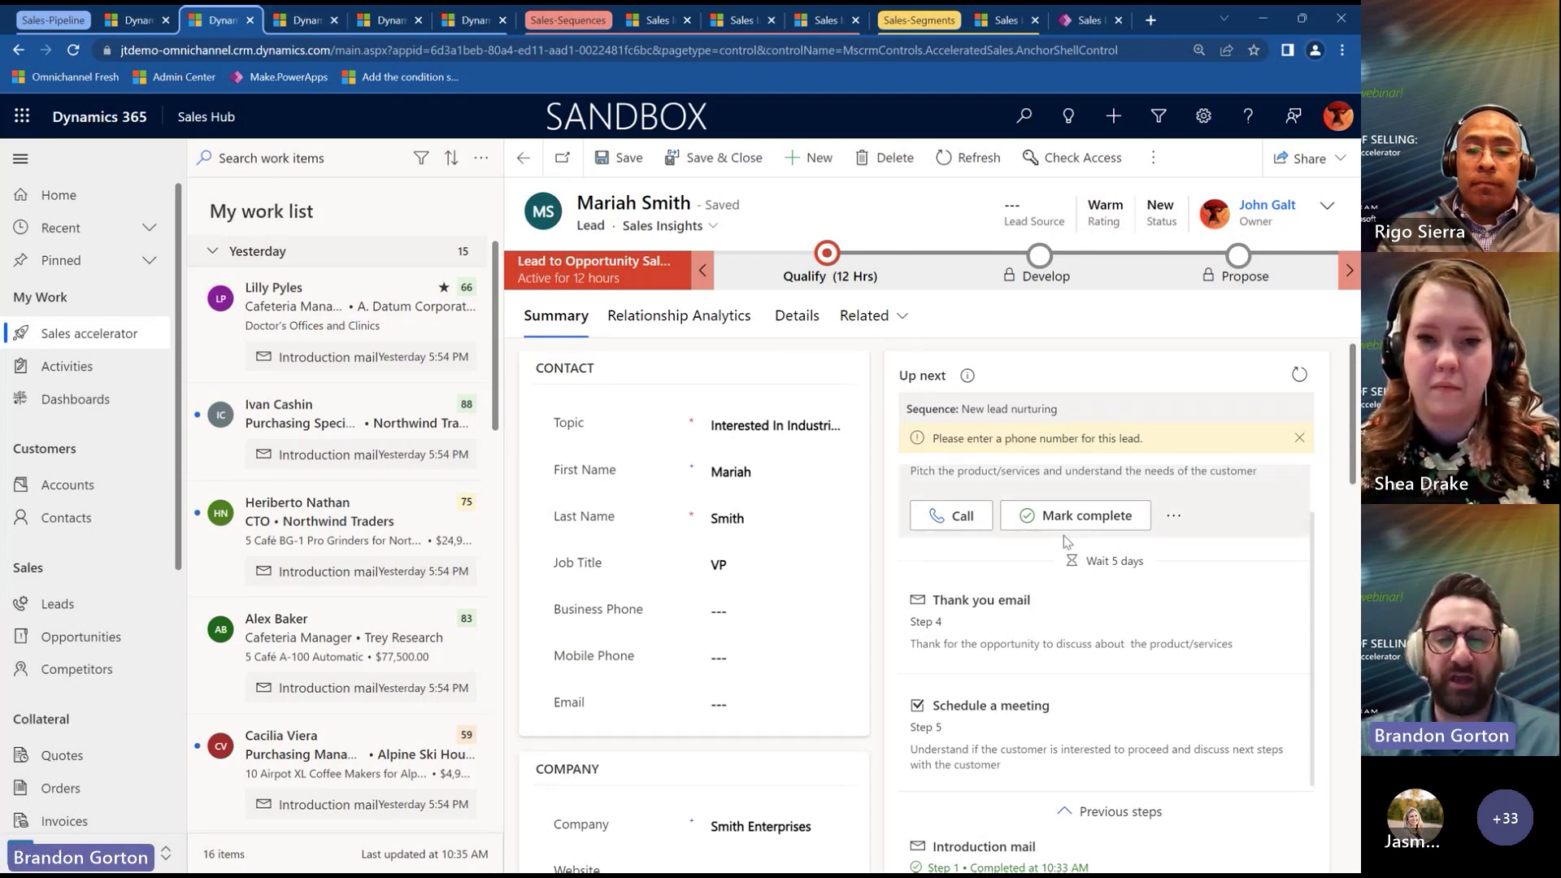
pyautogui.scroll(-10, 1065, 536)
pyautogui.scroll(-10, 1063, 536)
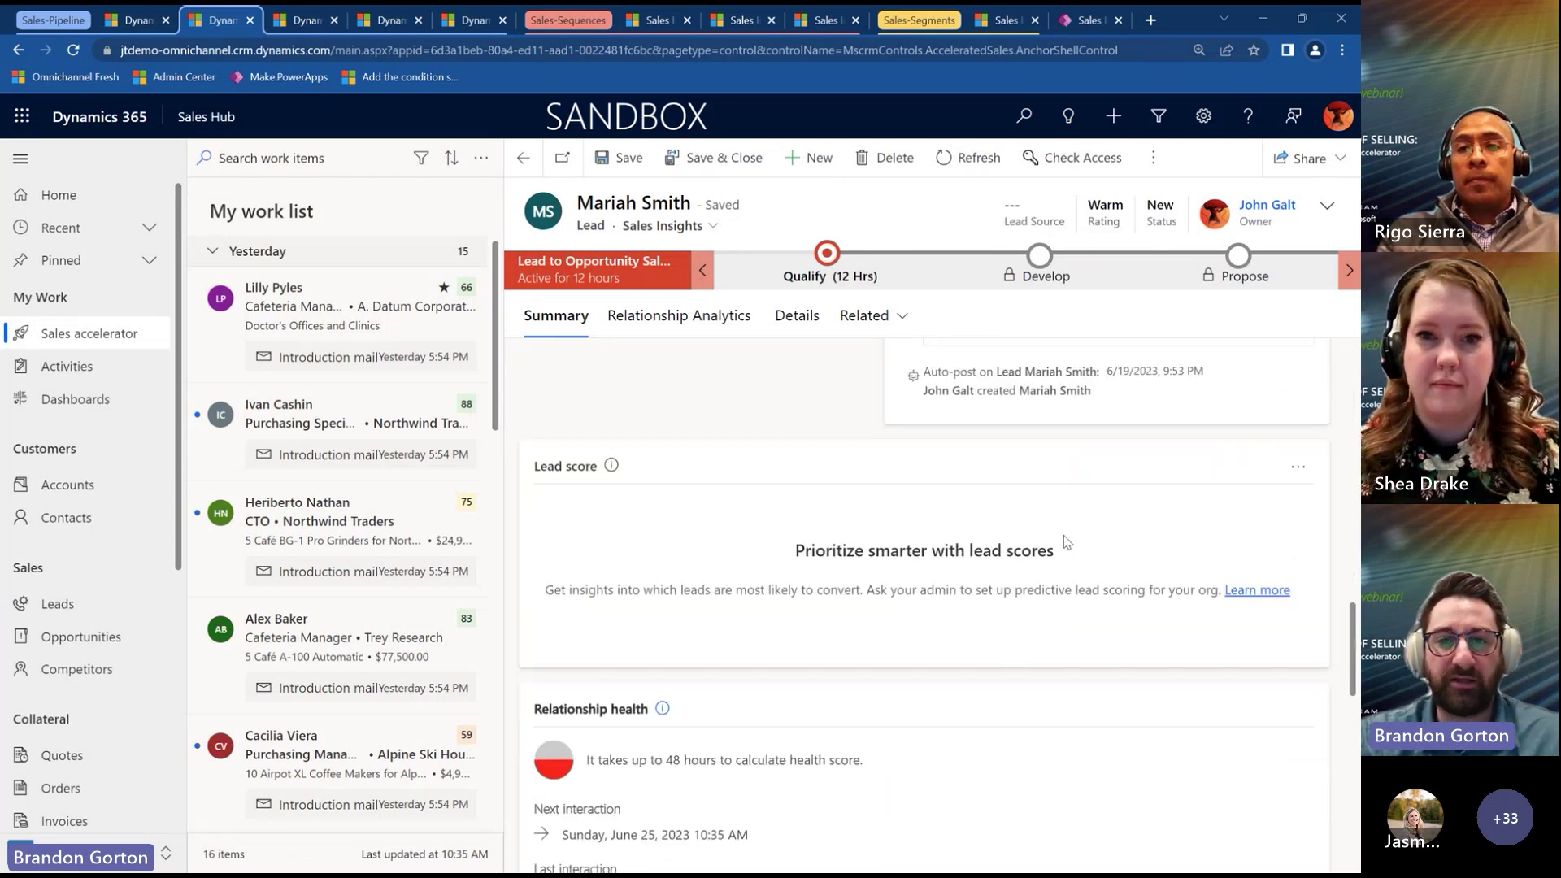
pyautogui.scroll(20, 1067, 543)
# Reduce the browser zoom to 90% for the lead page.
pyautogui.click(1343, 50)
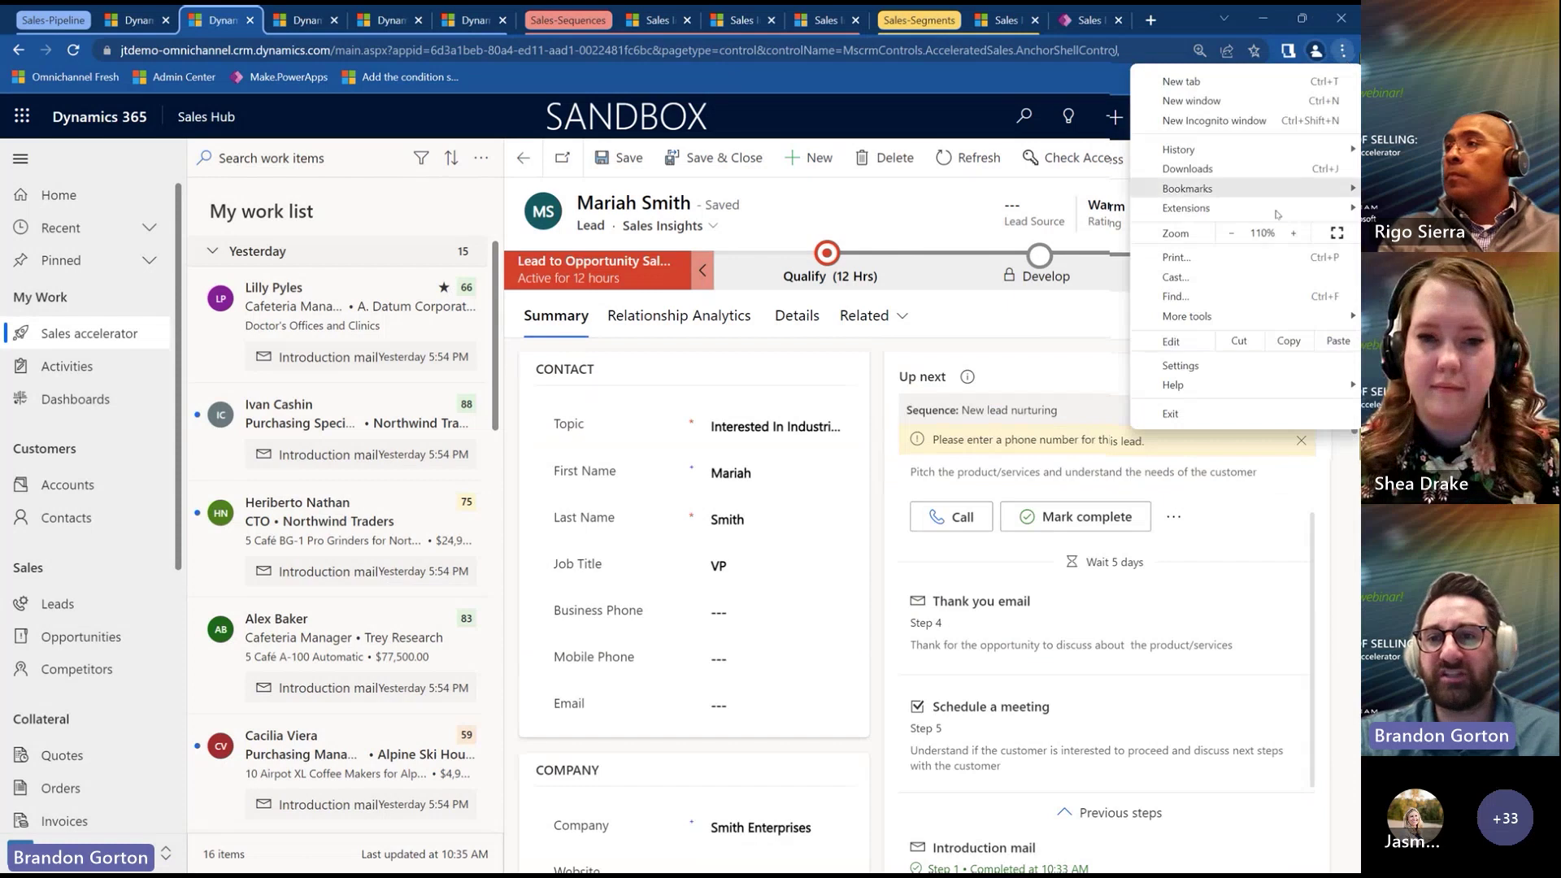
pyautogui.click(1230, 233)
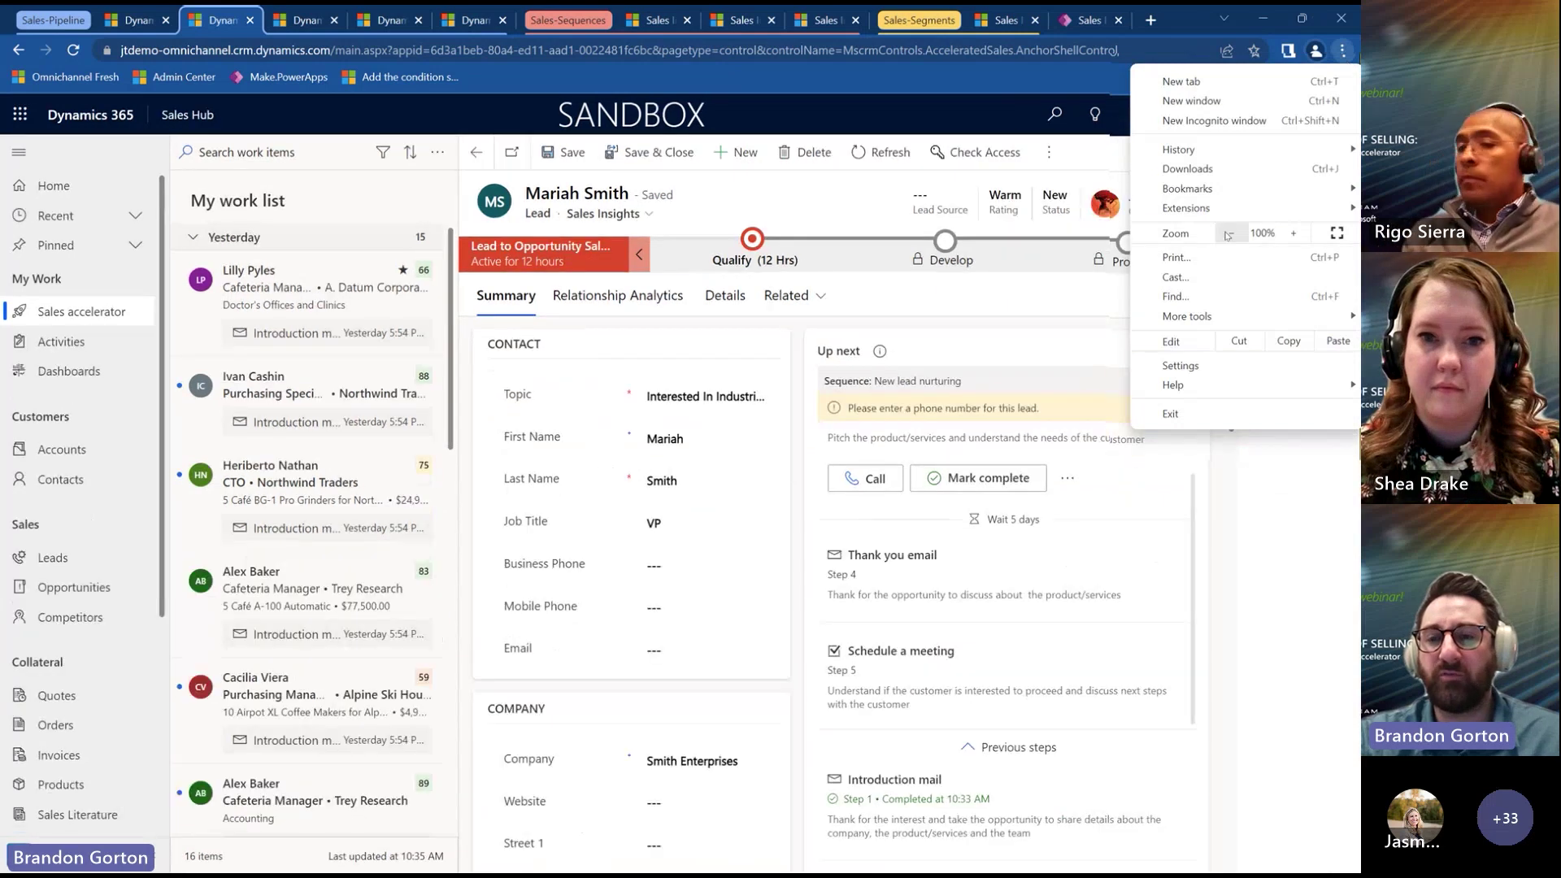
pyautogui.click(1228, 235)
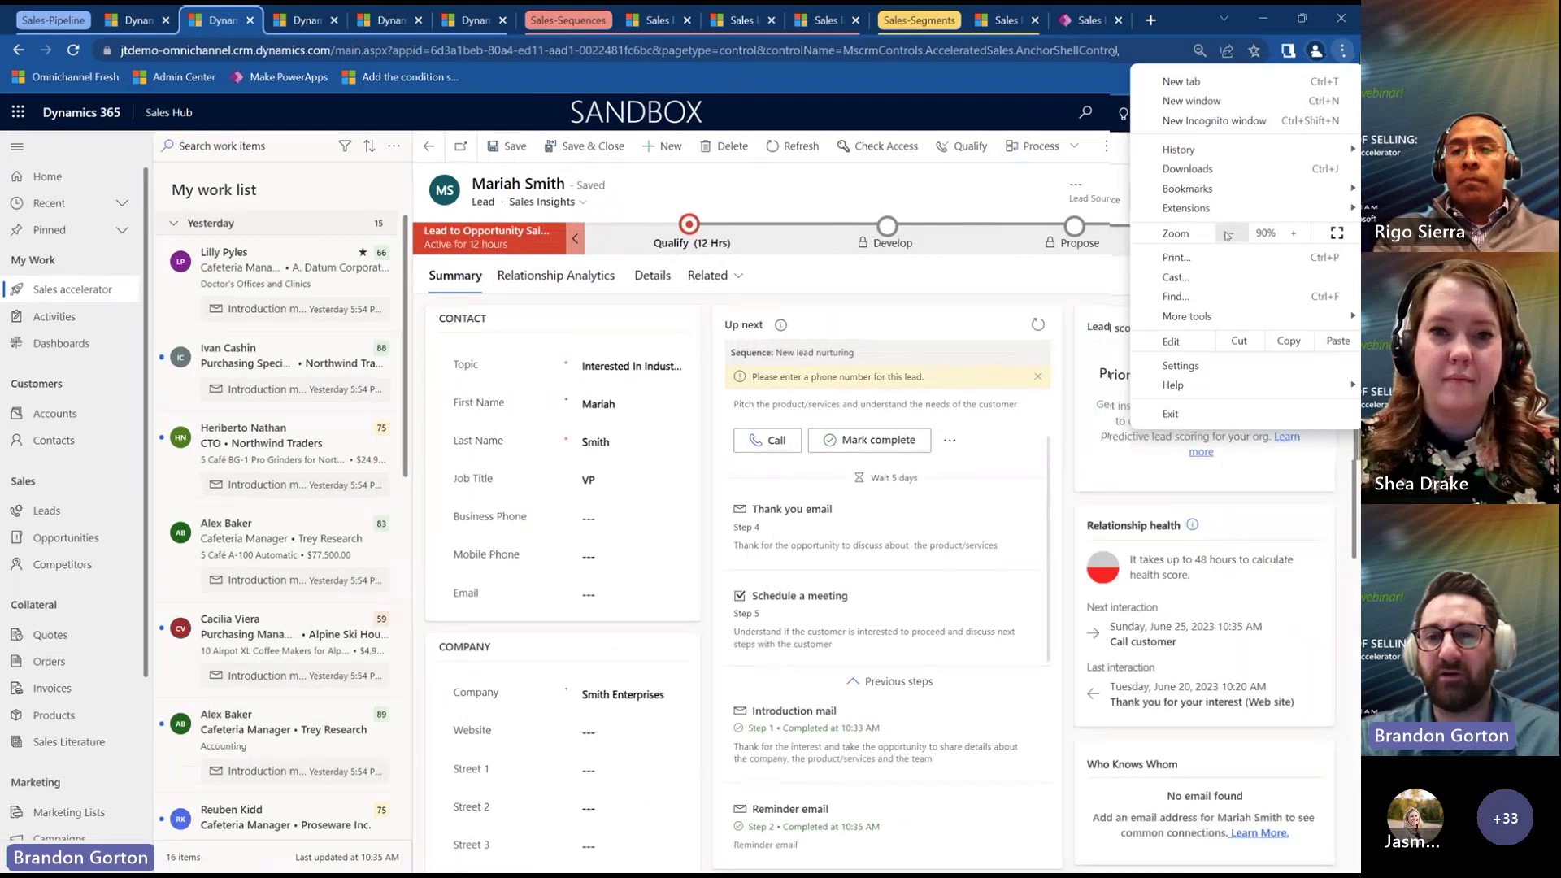
pyautogui.click(897, 193)
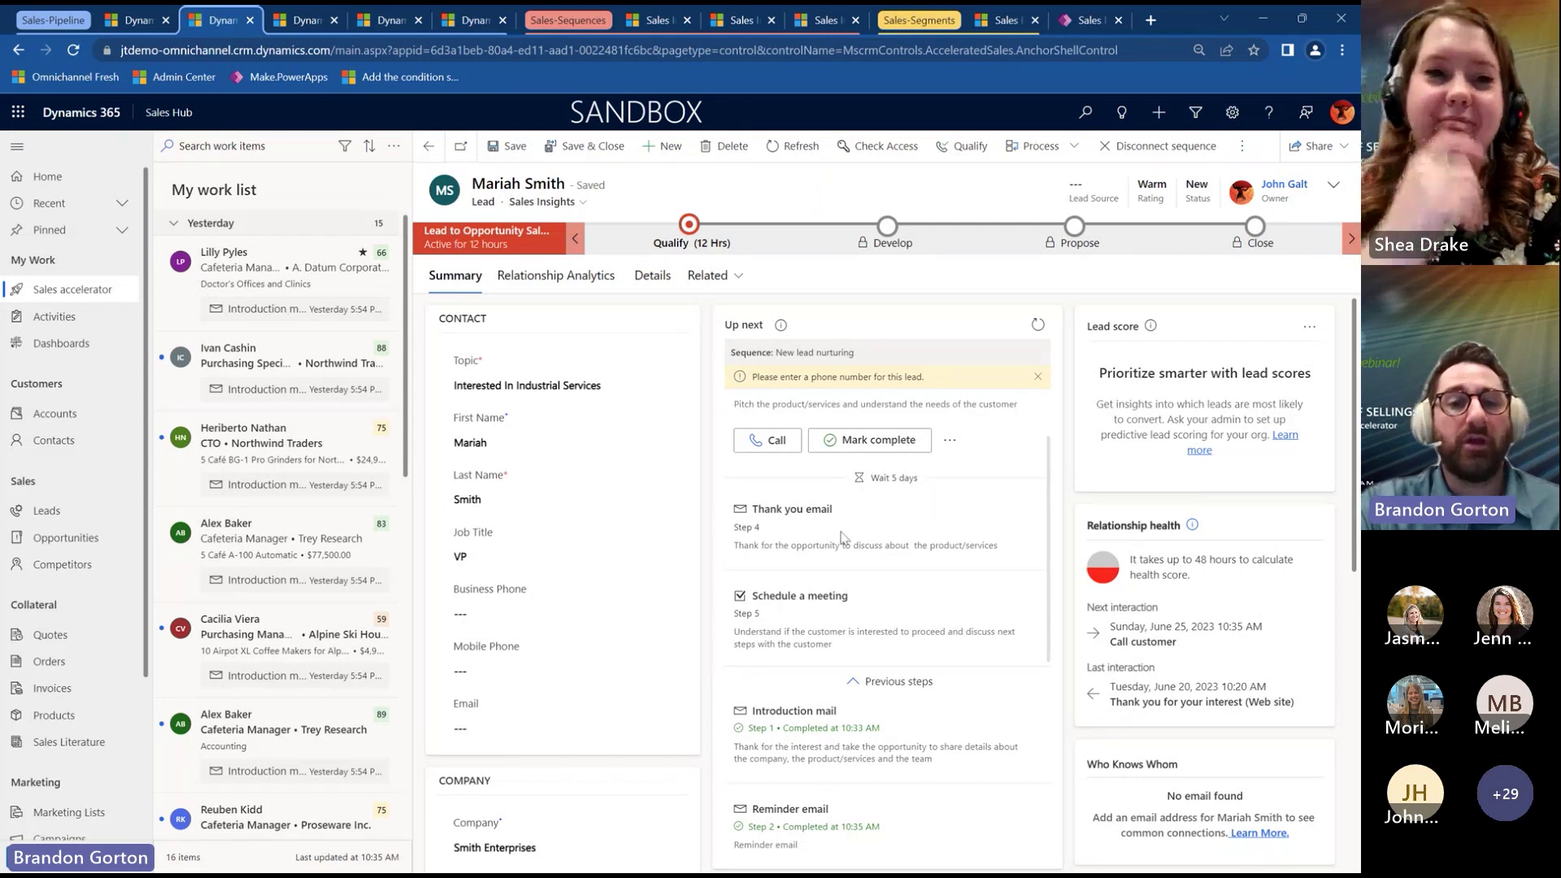
# Open the first lead in the work list and examine its lead score, grade and the explanations of the score factors.
pyautogui.click(295, 272)
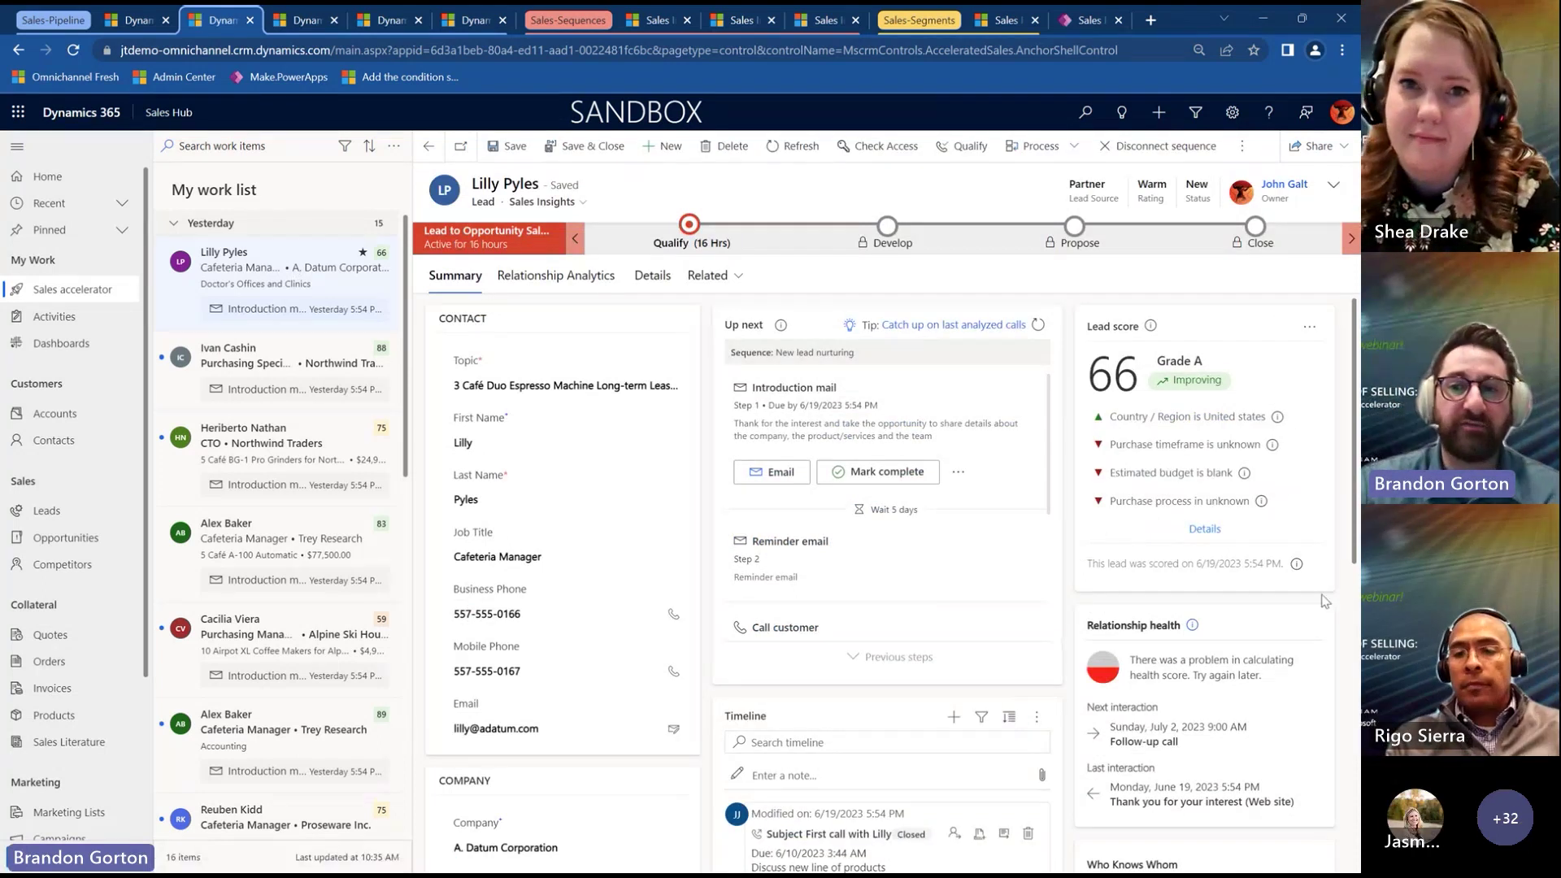
pyautogui.moveTo(1297, 567)
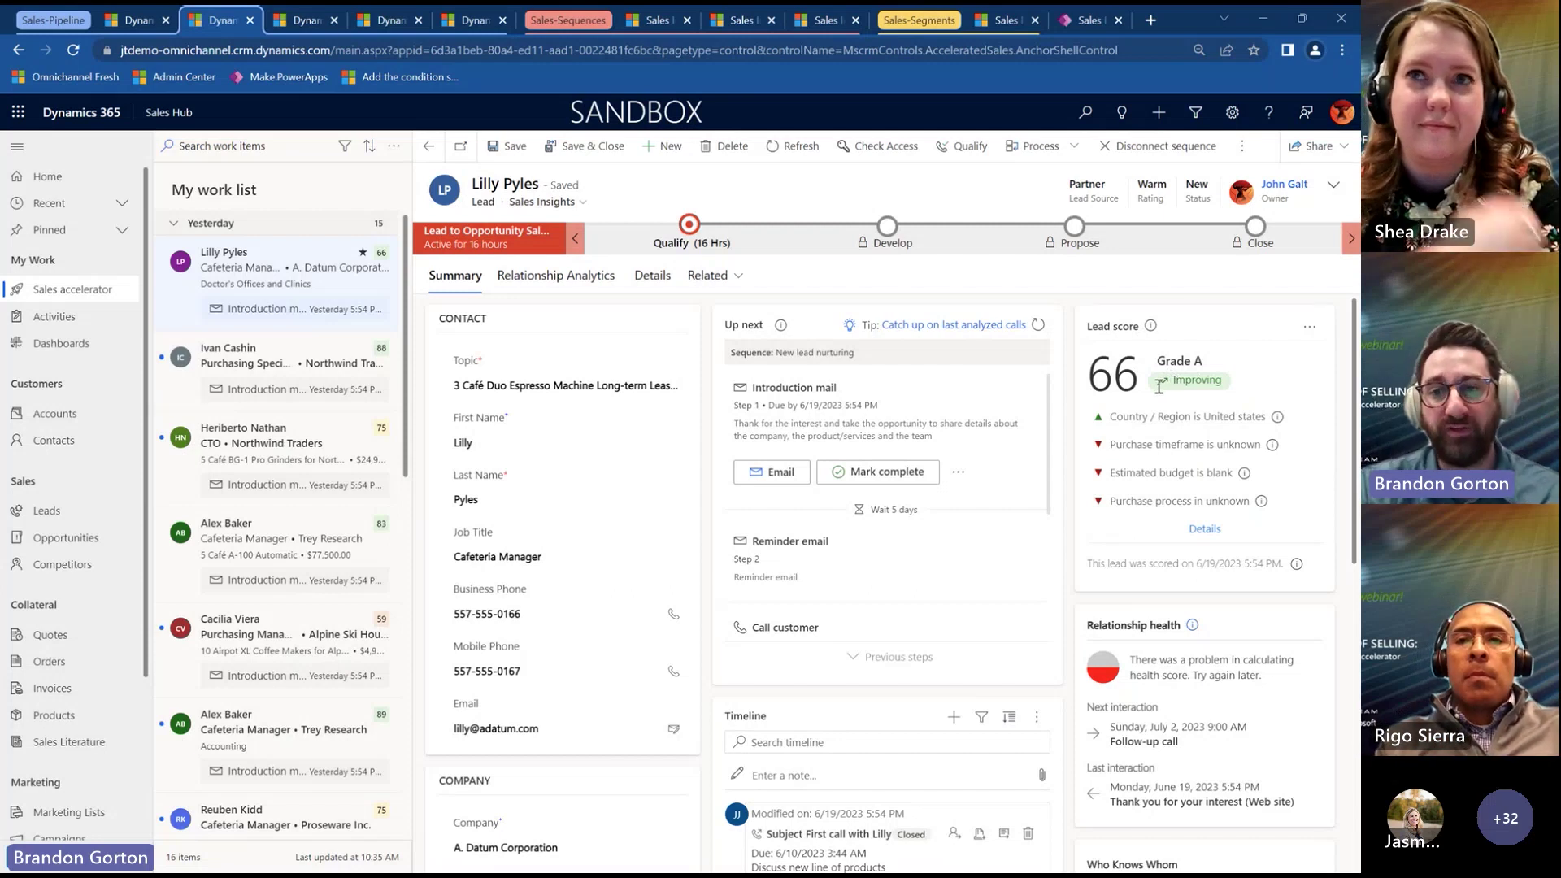
pyautogui.moveTo(1104, 427)
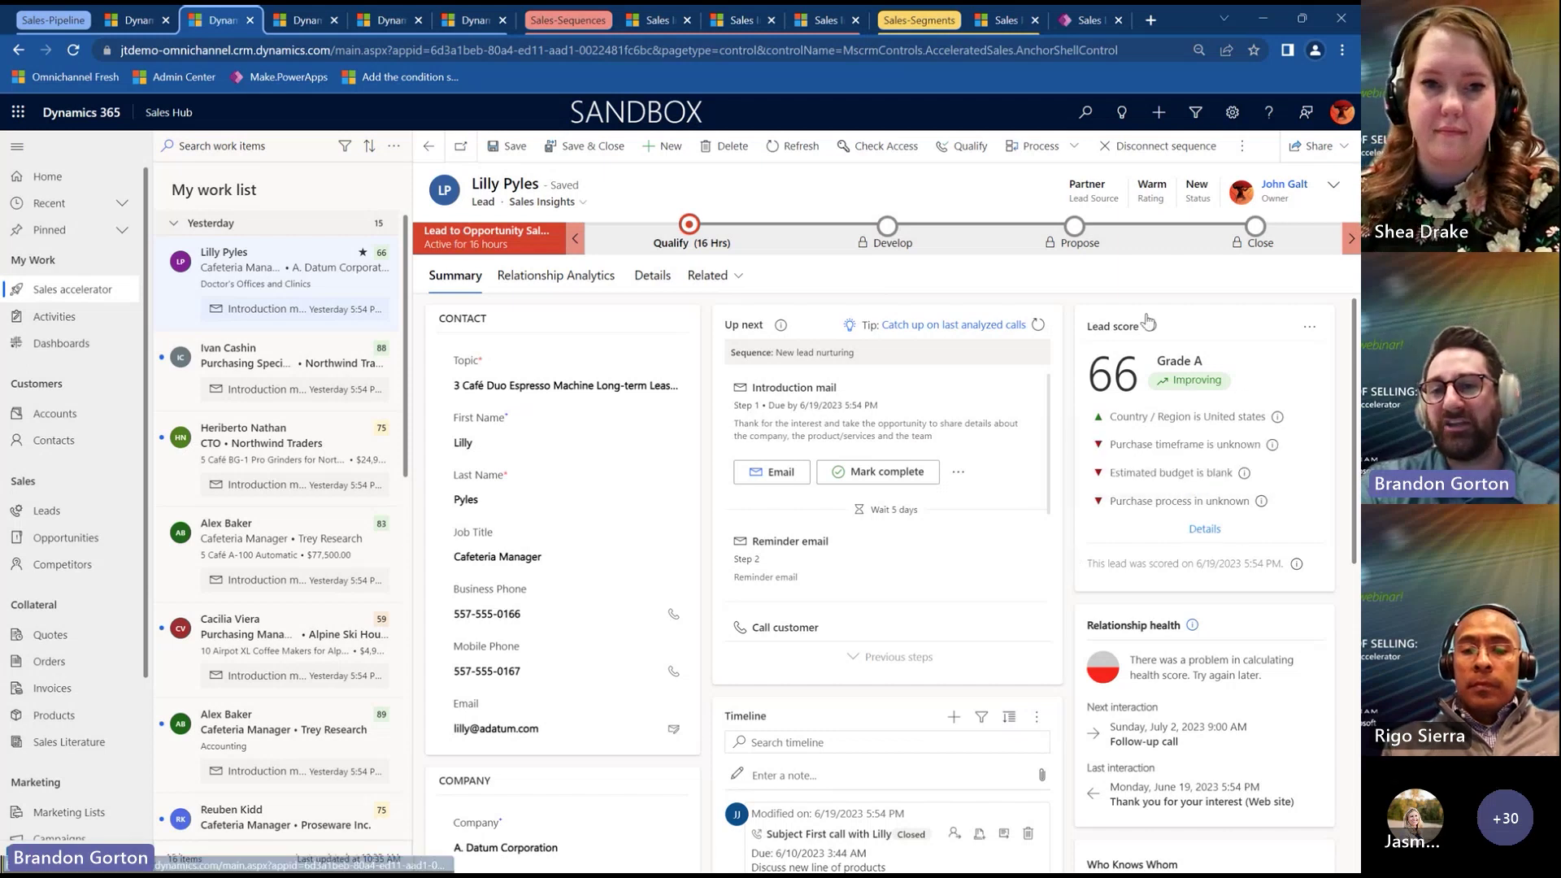
pyautogui.moveTo(1150, 328)
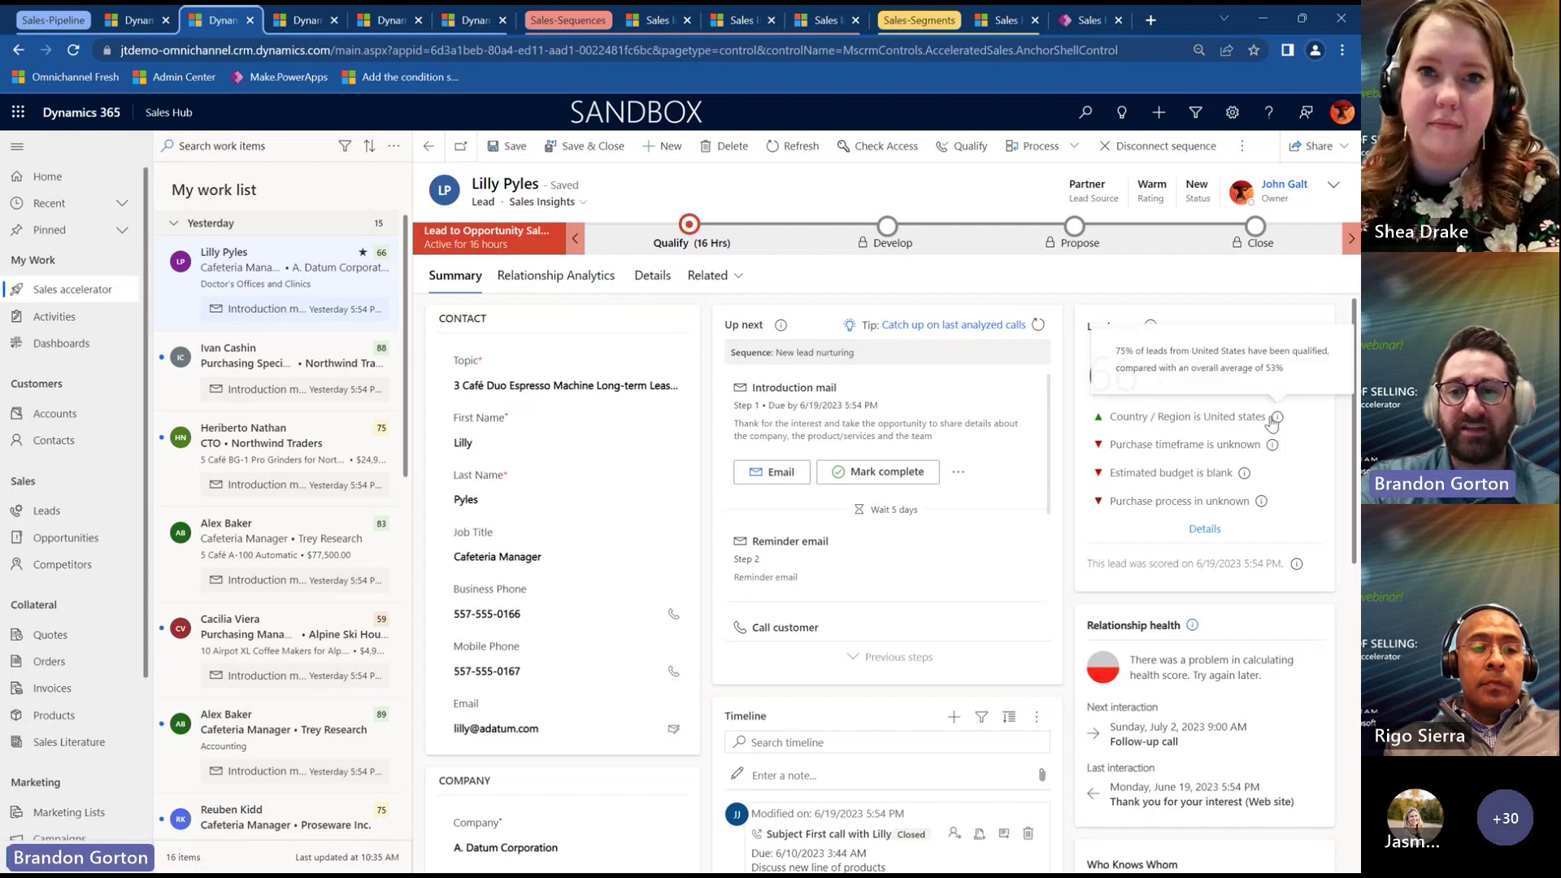
# Review the lead score's full details and its About information, and close the score pane.
pyautogui.click(1204, 535)
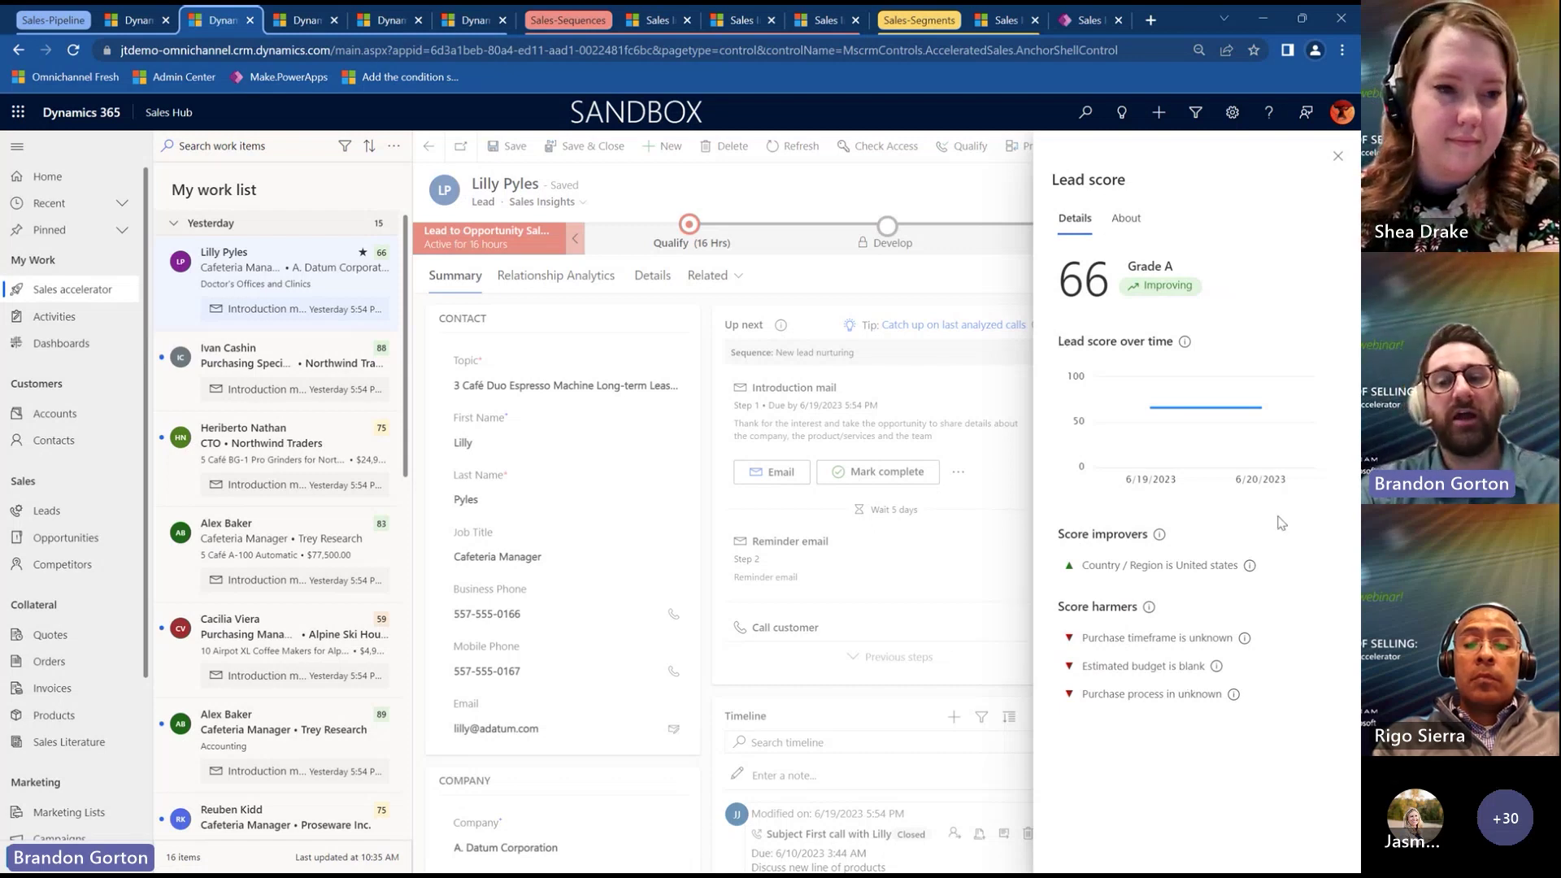
pyautogui.click(1122, 219)
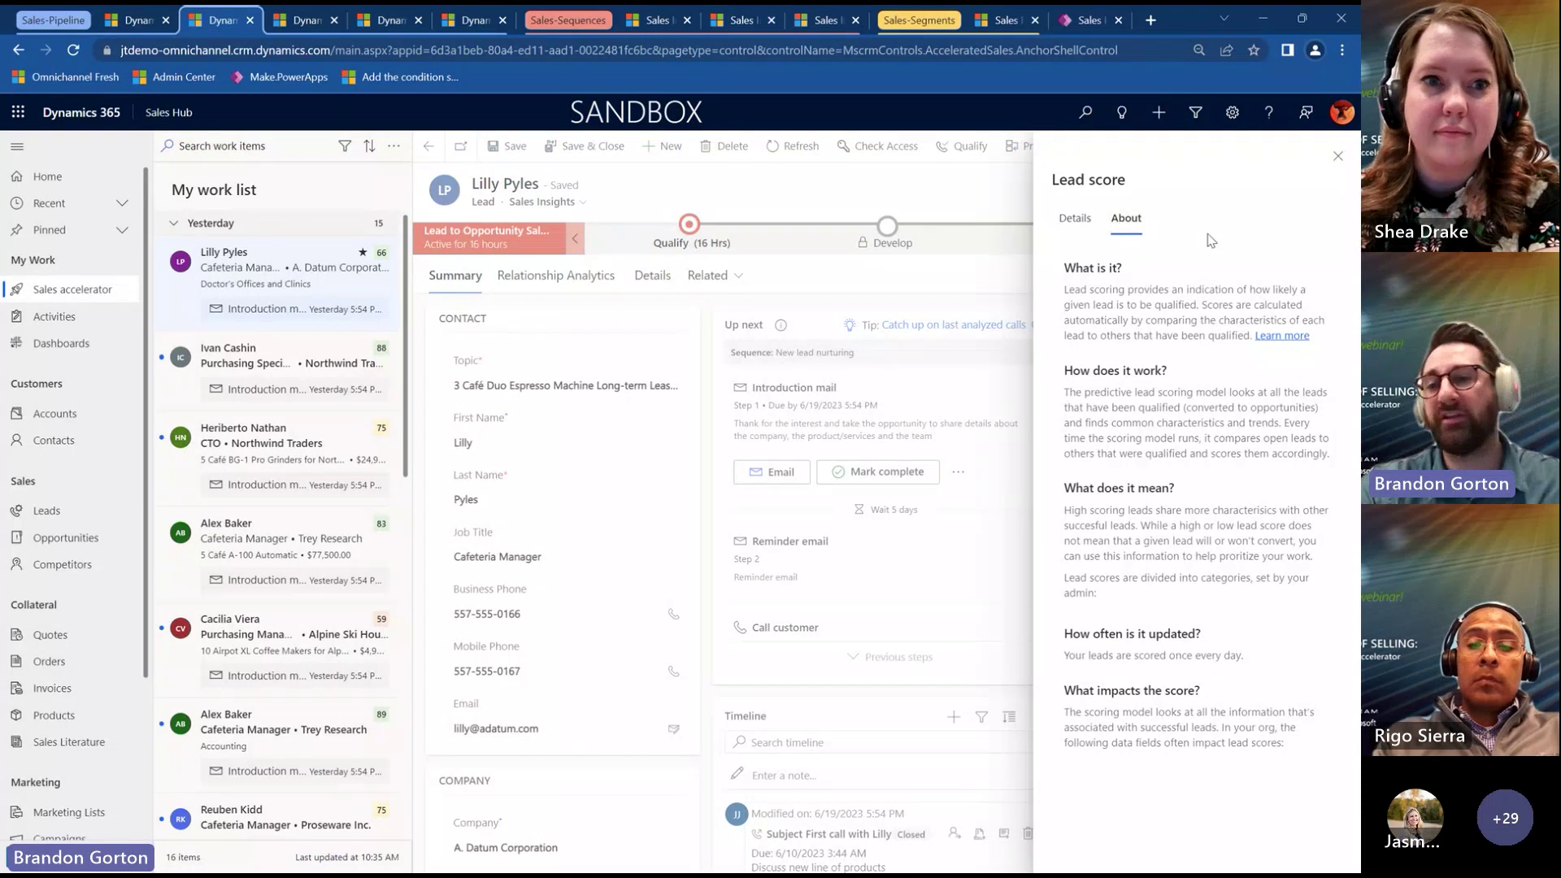
pyautogui.click(1338, 155)
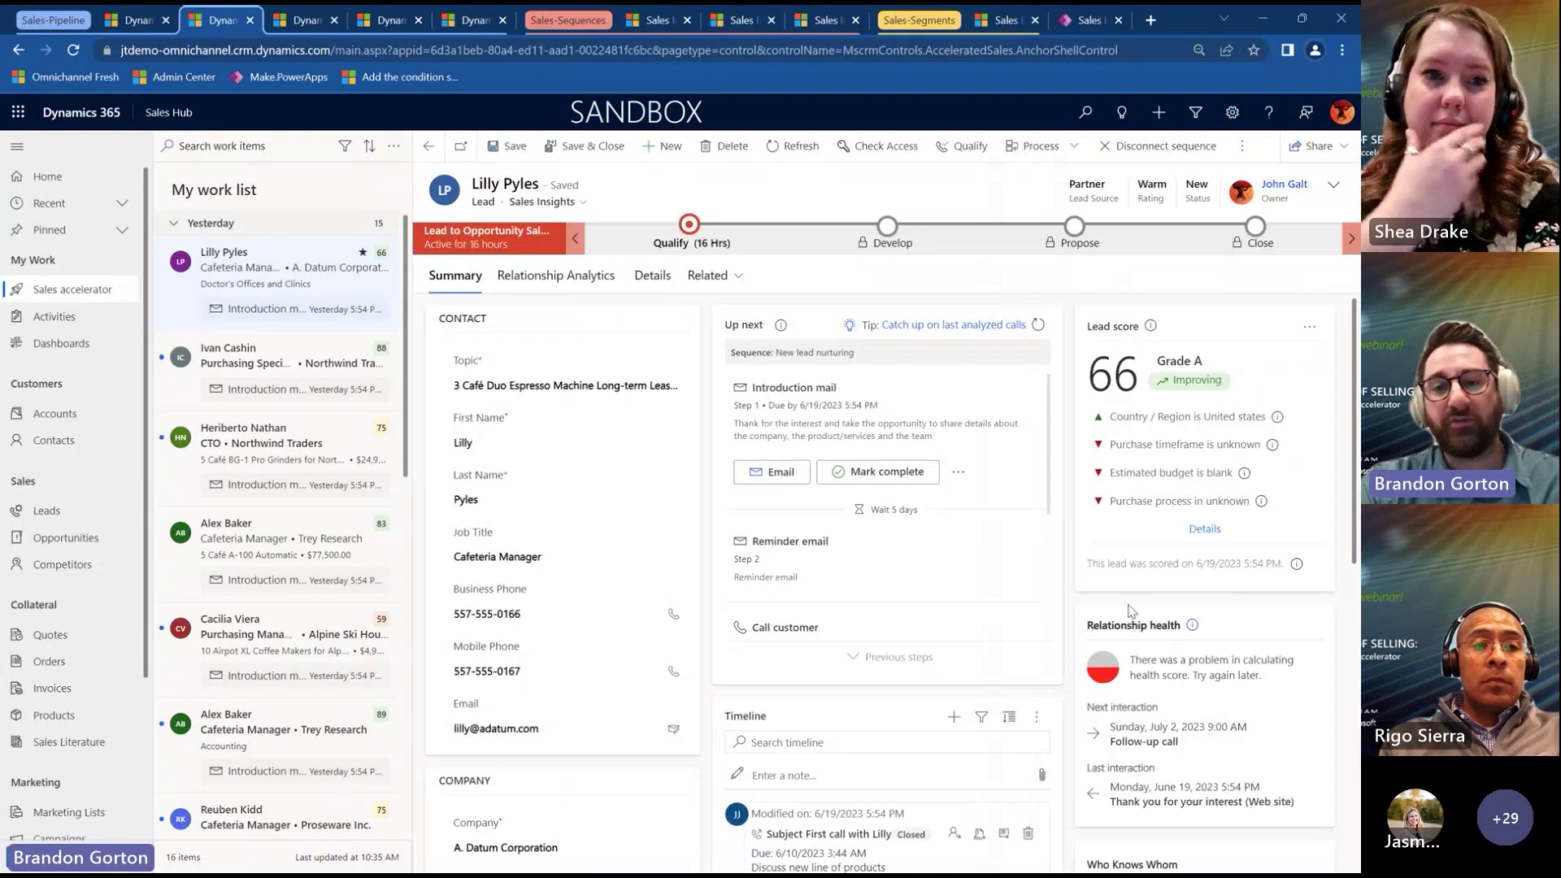
# Open the Follow-up call listed as the next interaction under Relationship health, review it and return to the lead.
pyautogui.scroll(-3, 1130, 611)
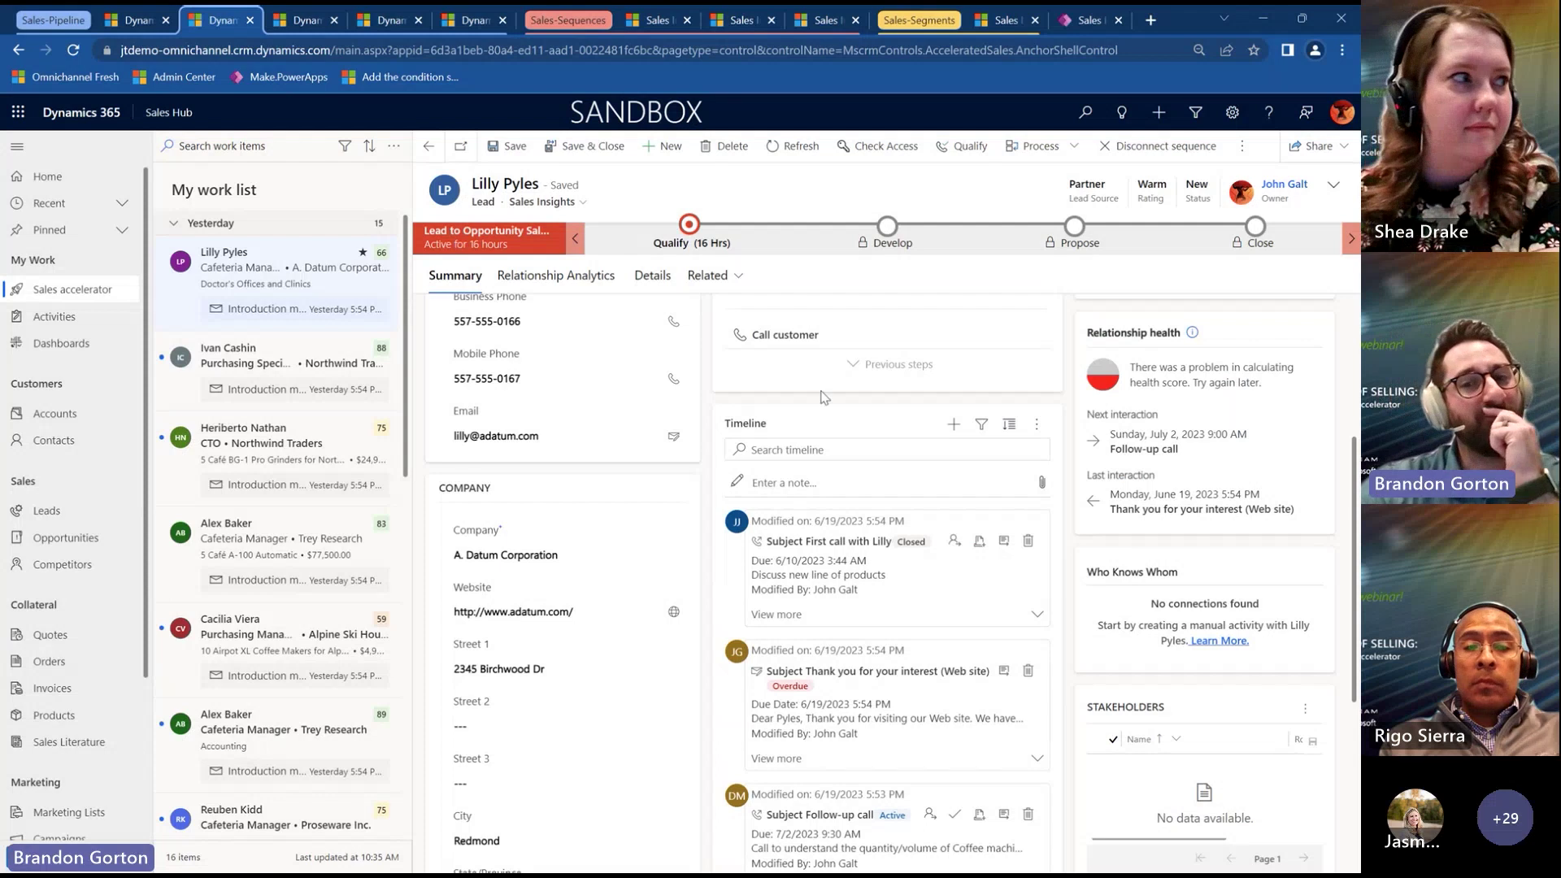
pyautogui.scroll(1, 842, 402)
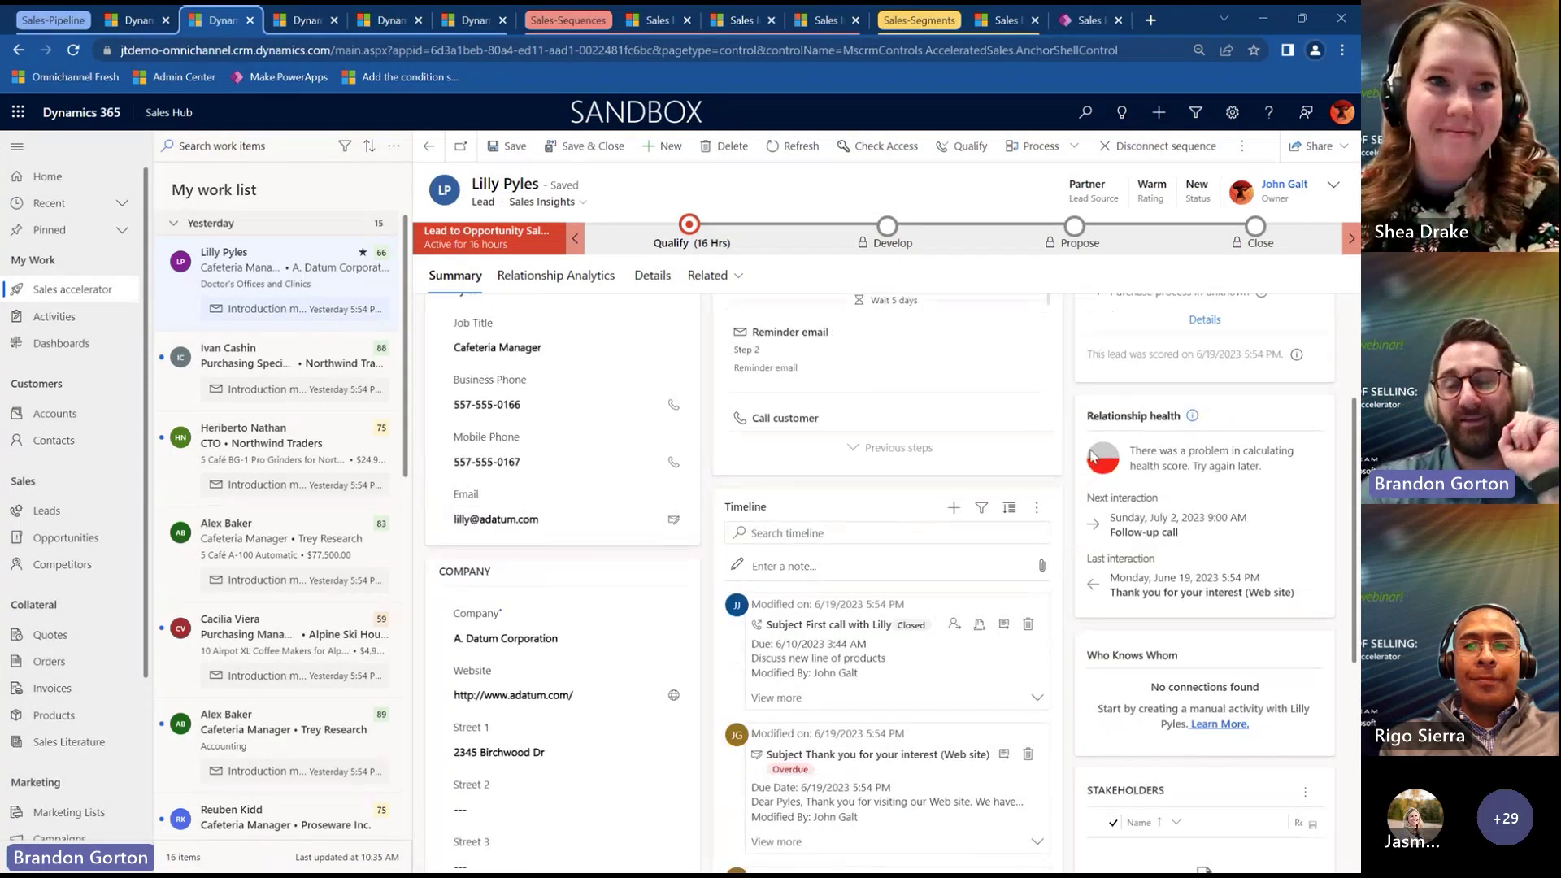
pyautogui.click(1171, 534)
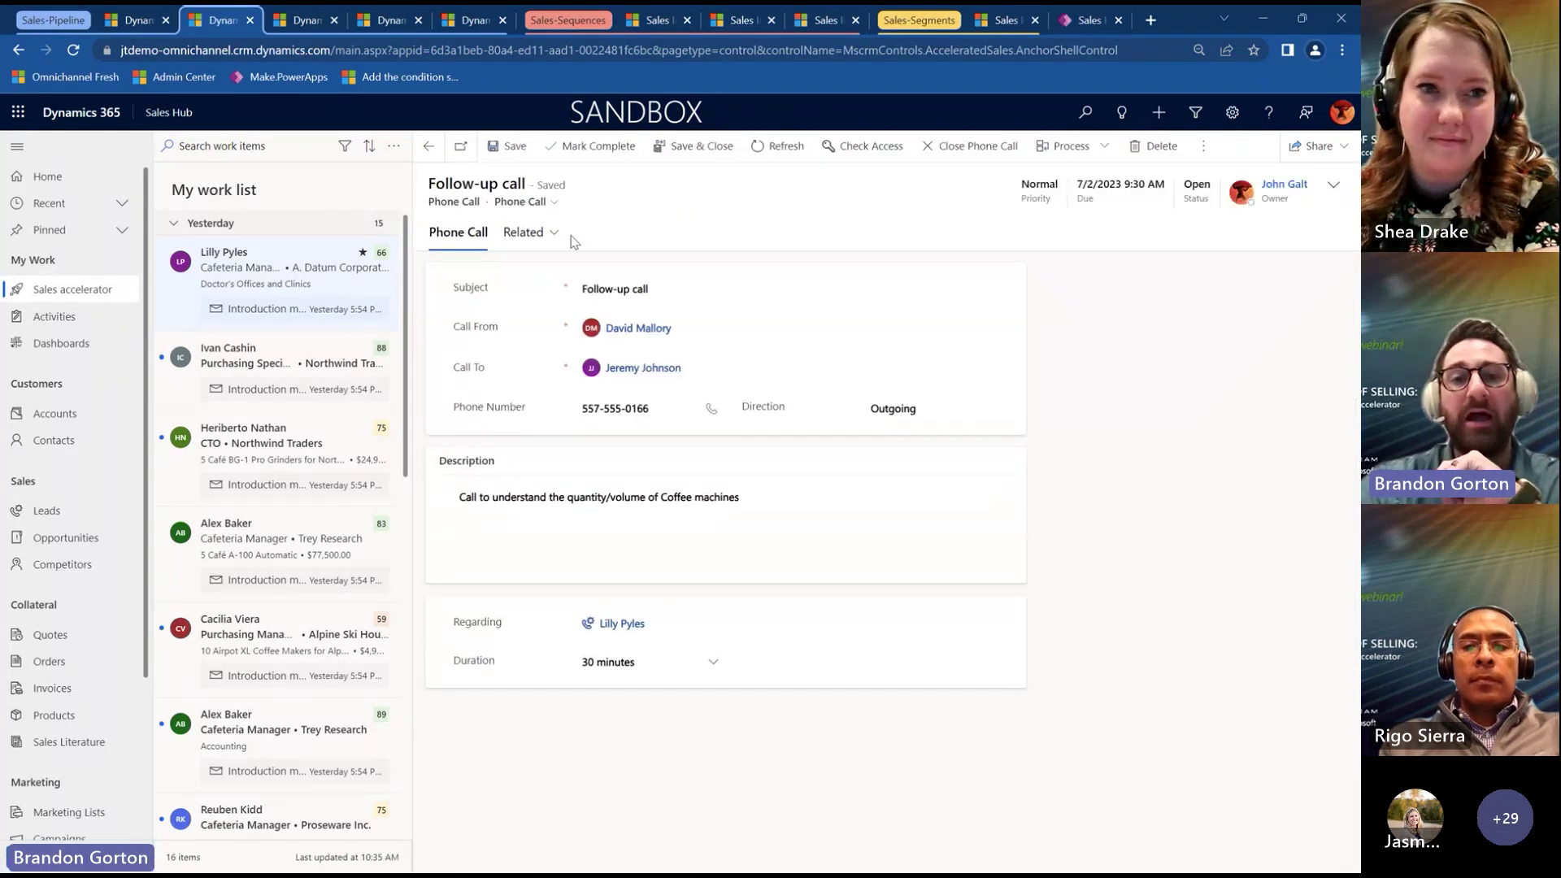
pyautogui.click(430, 151)
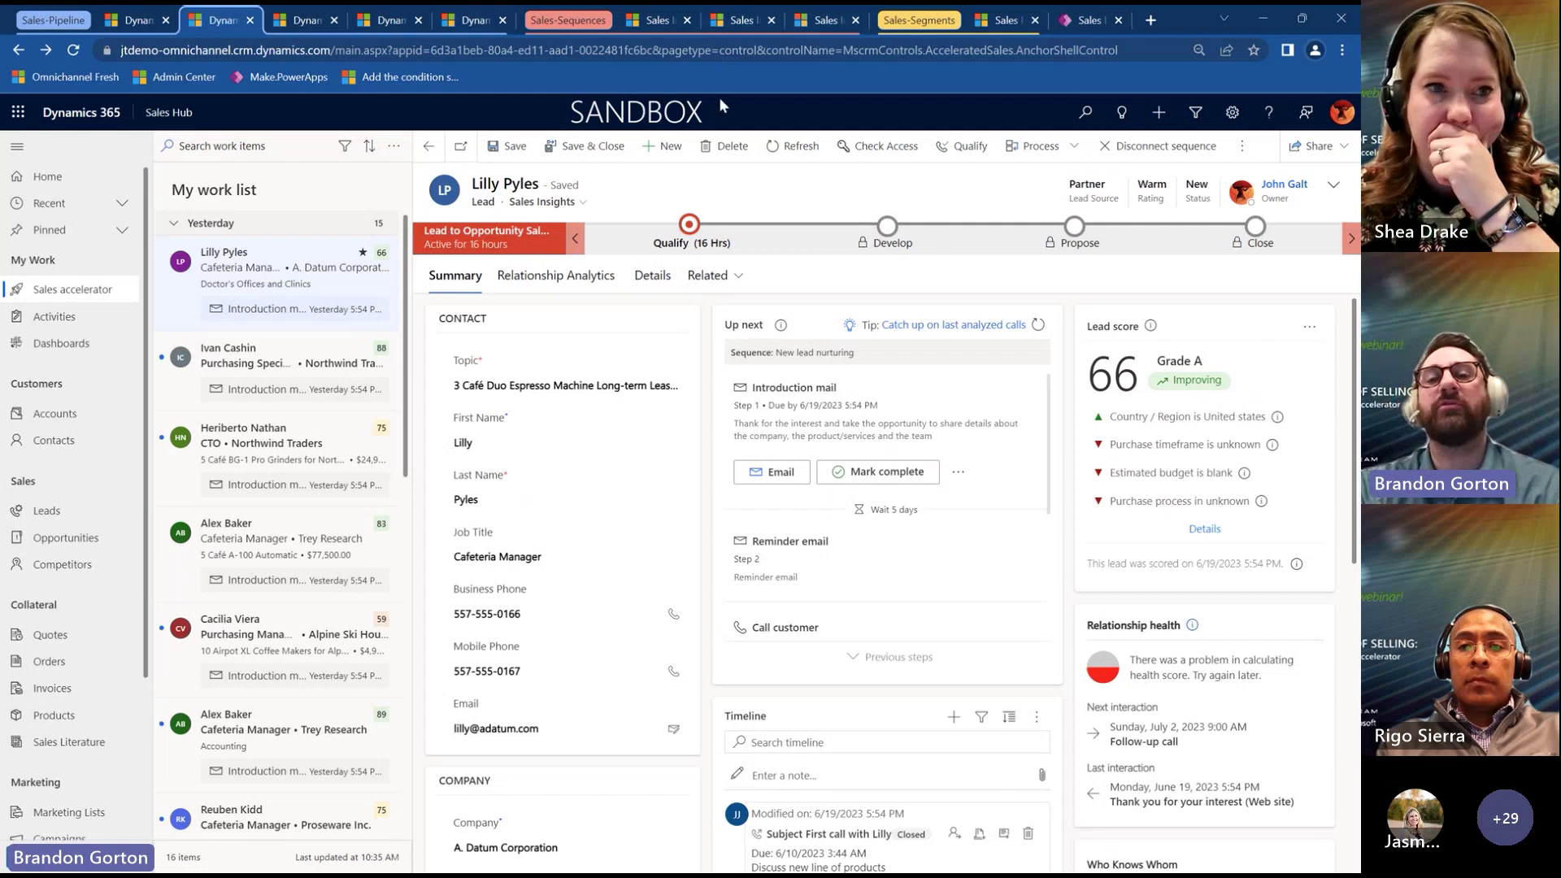
# Switch to the Sequences page, open the New lead nurturing sequence and inspect its Introduction mail and first wait steps.
pyautogui.click(655, 15)
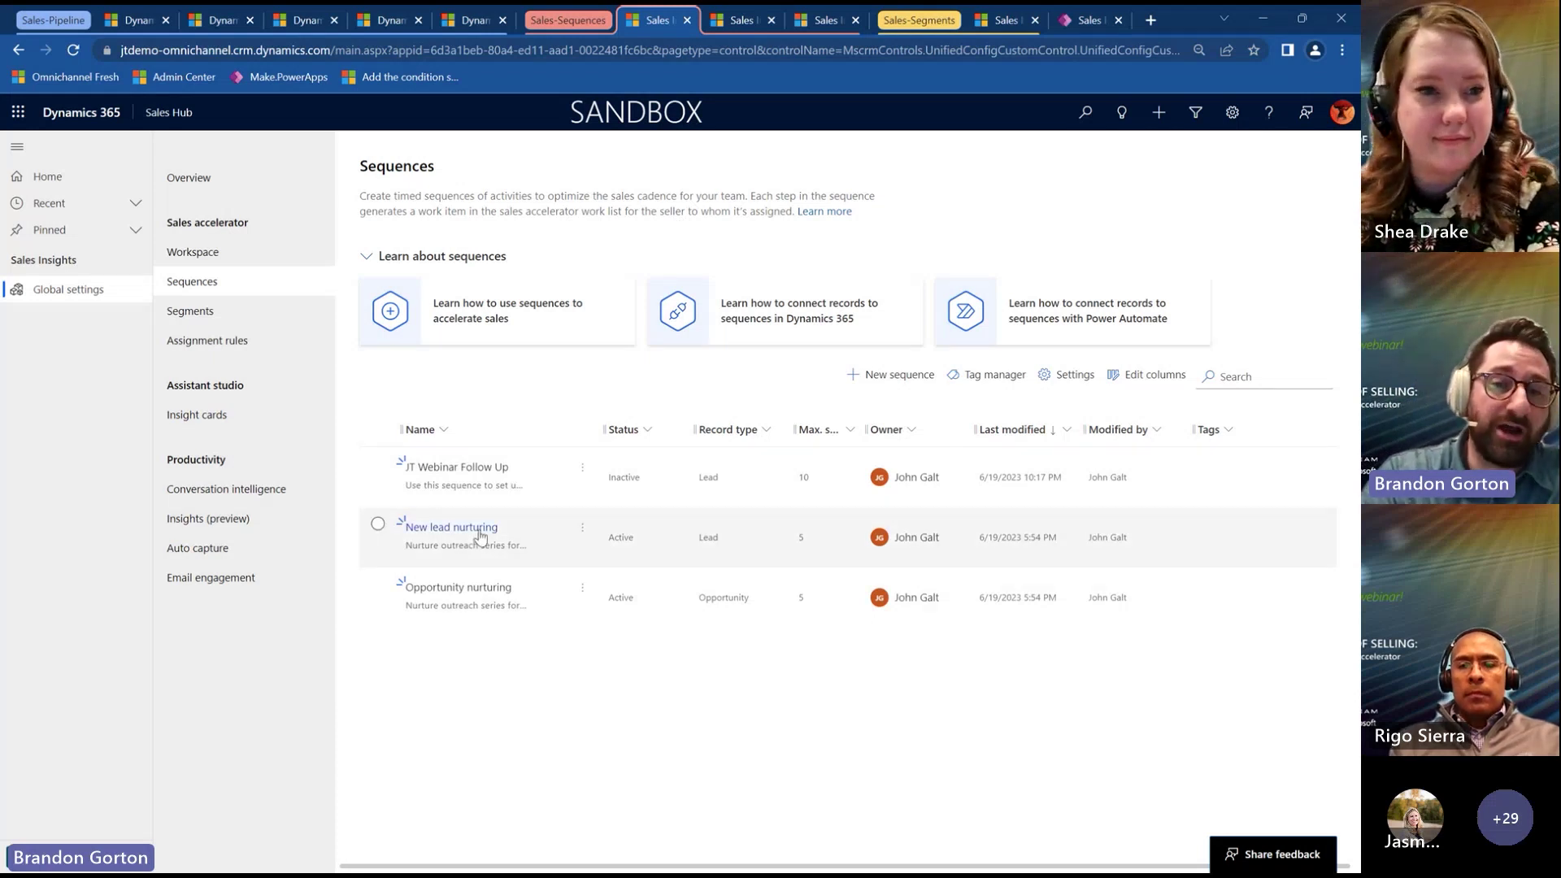
pyautogui.click(432, 528)
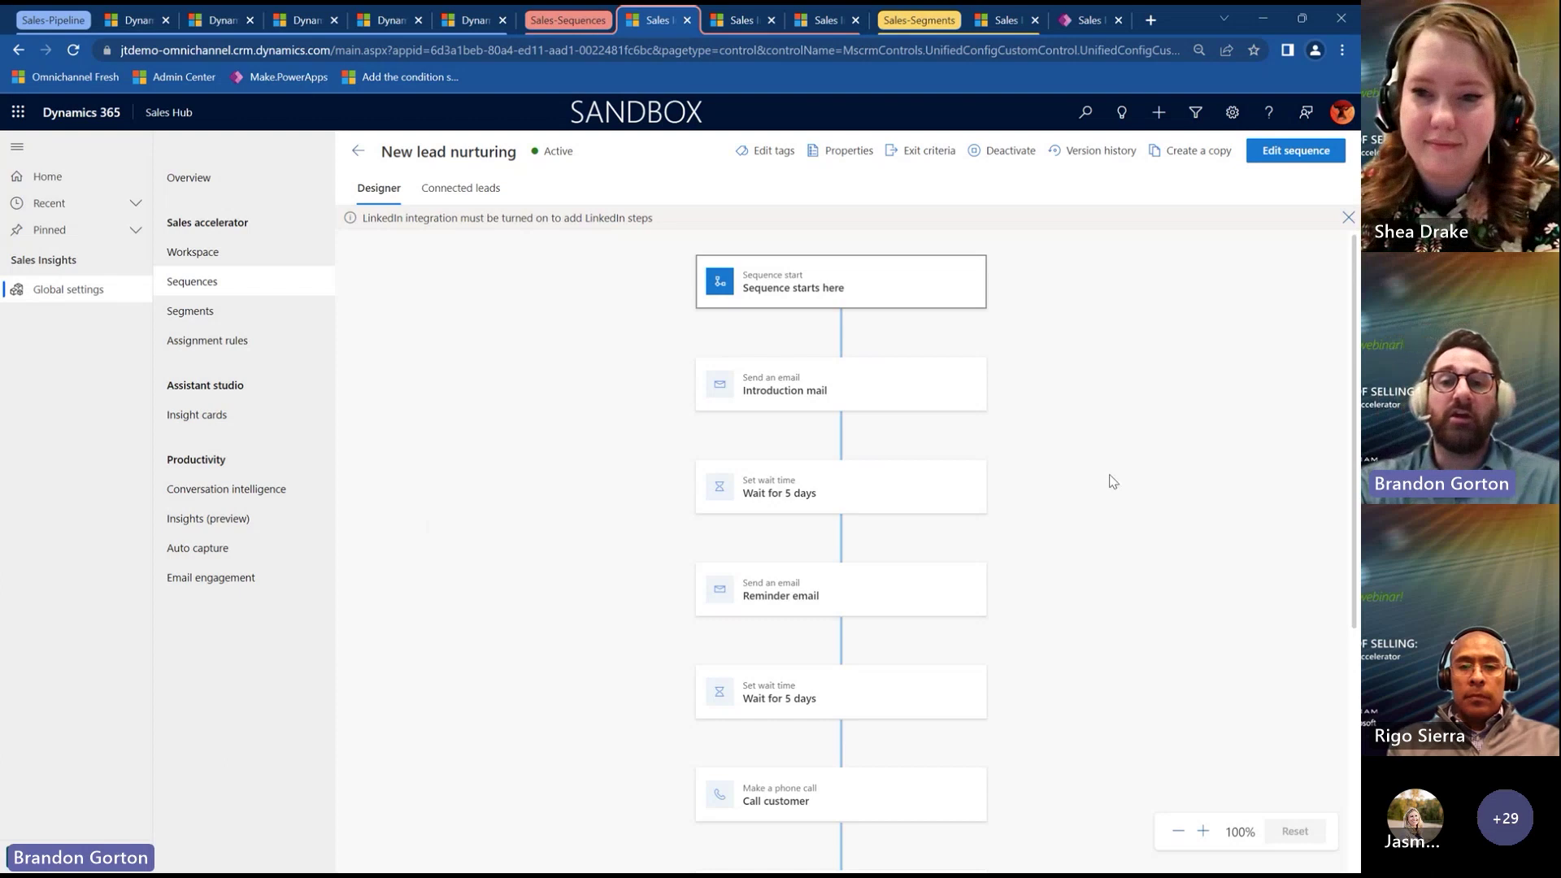
pyautogui.click(789, 293)
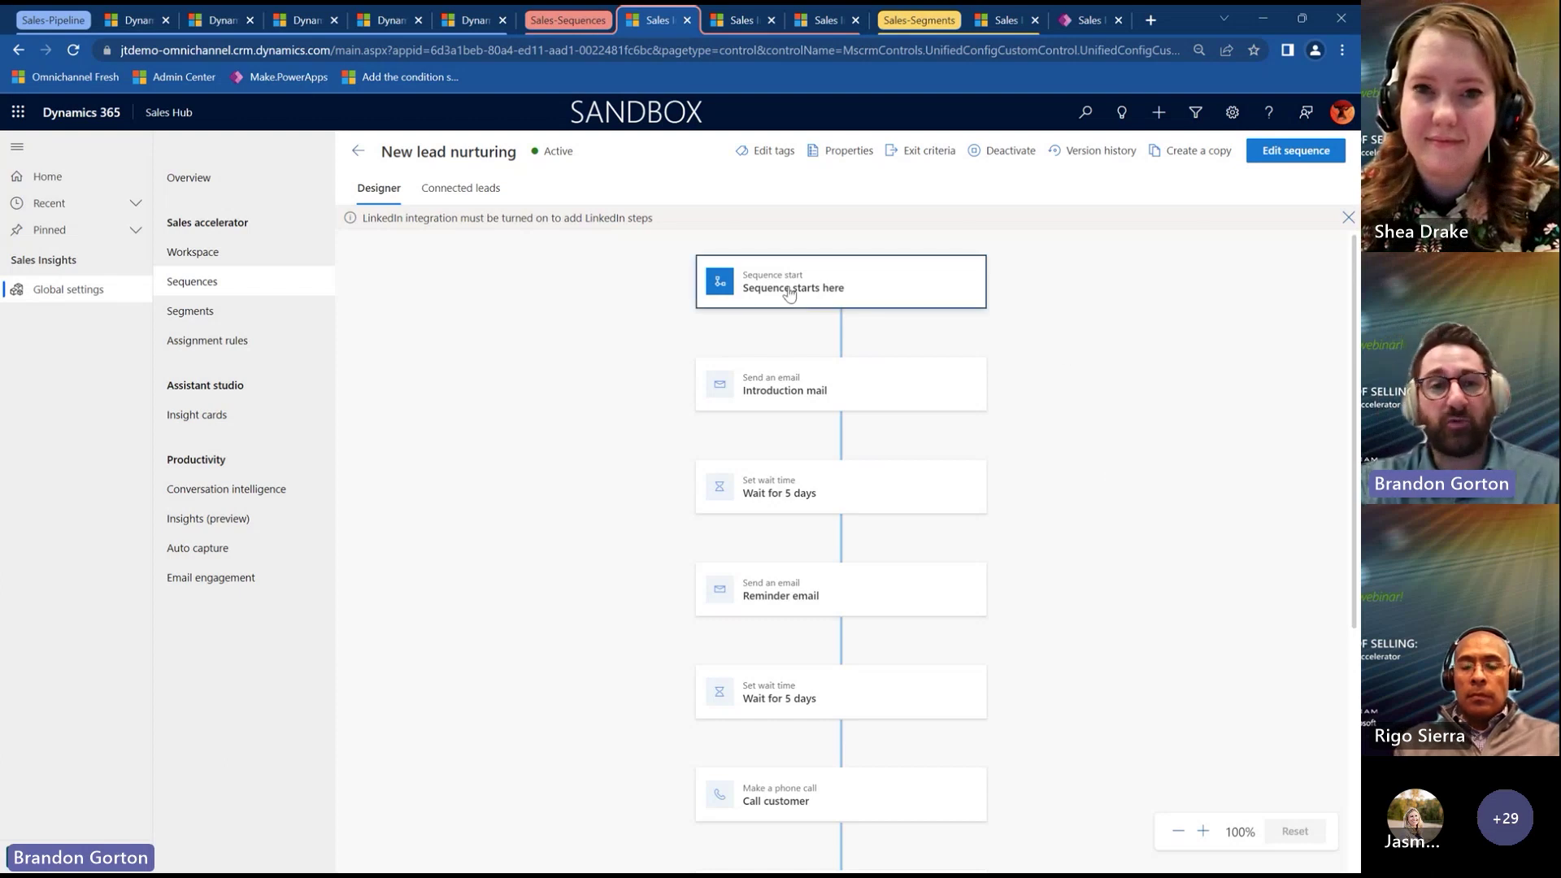
pyautogui.click(809, 387)
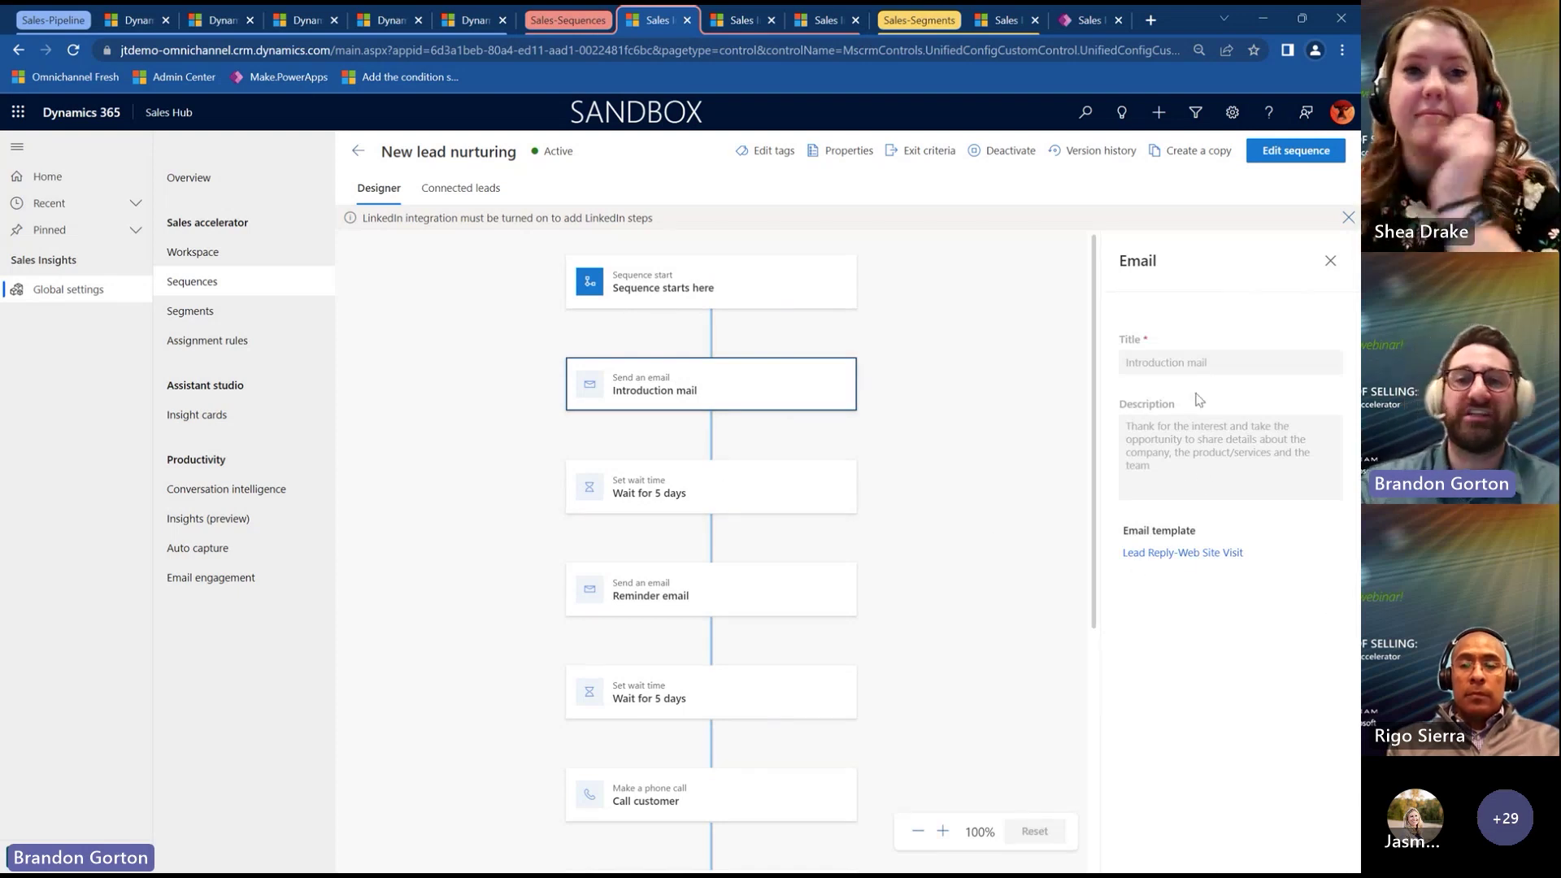
pyautogui.click(809, 492)
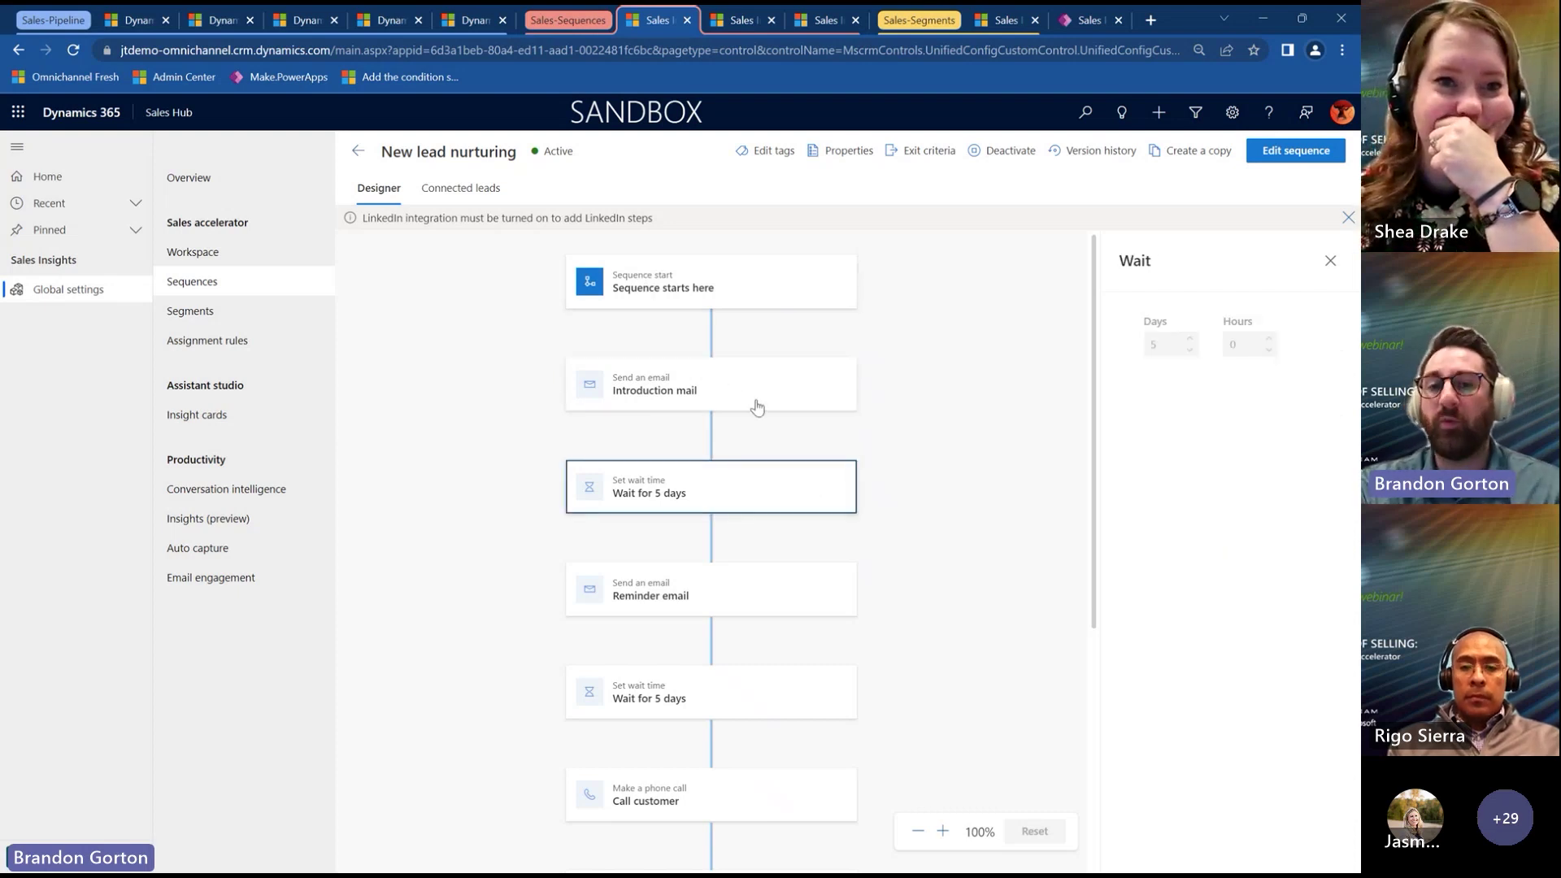
# Inspect the remaining New lead nurturing steps: Reminder email, the following five-day wait, Call customer and Schedule a meeting.
pyautogui.click(758, 606)
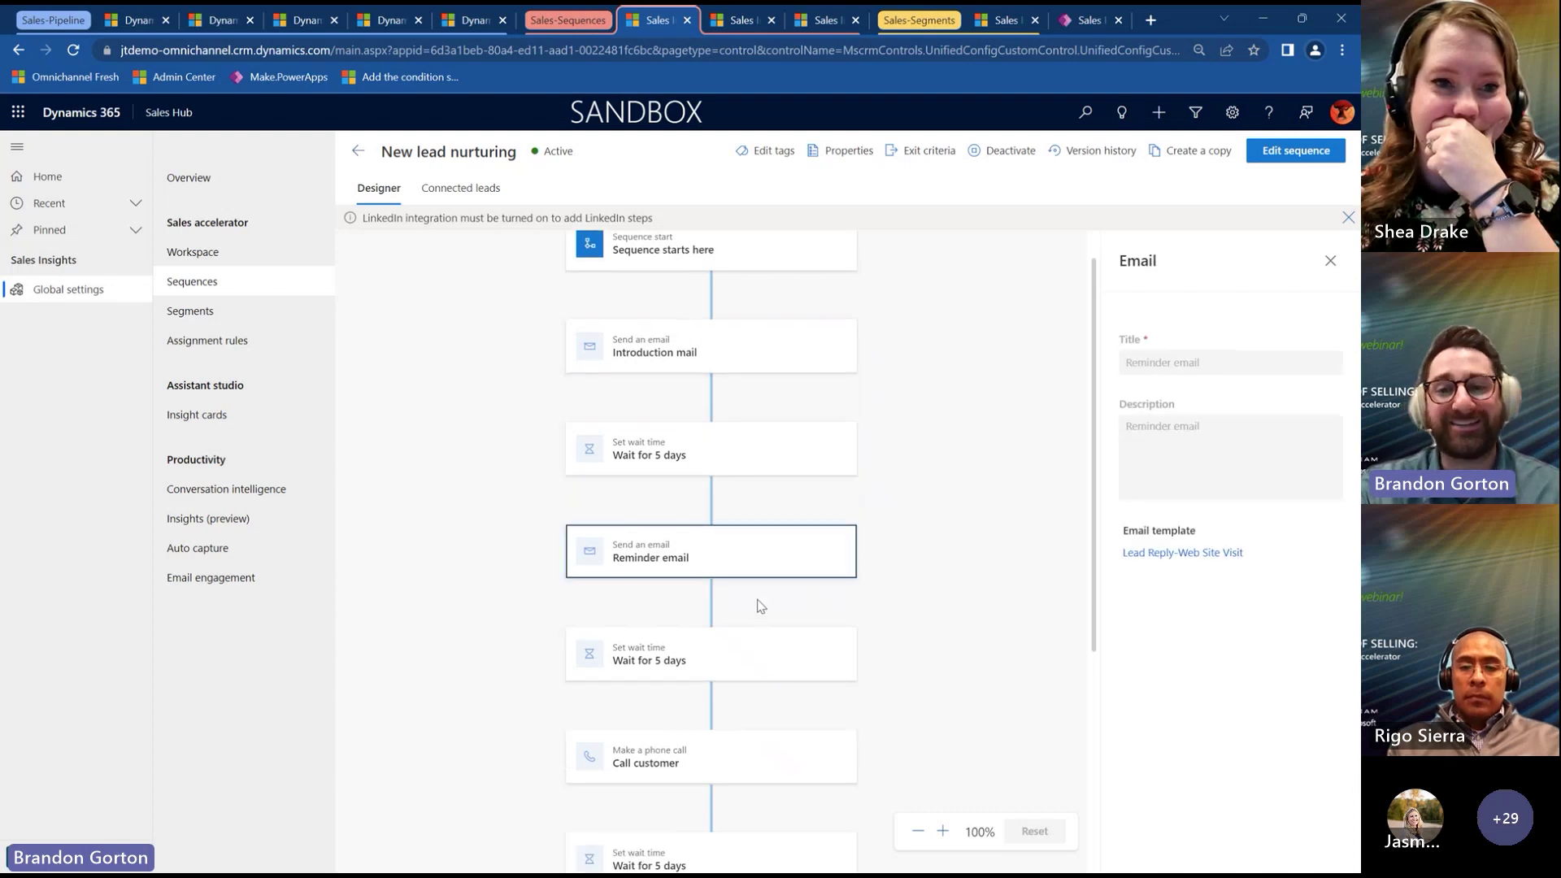
pyautogui.scroll(-2, 758, 606)
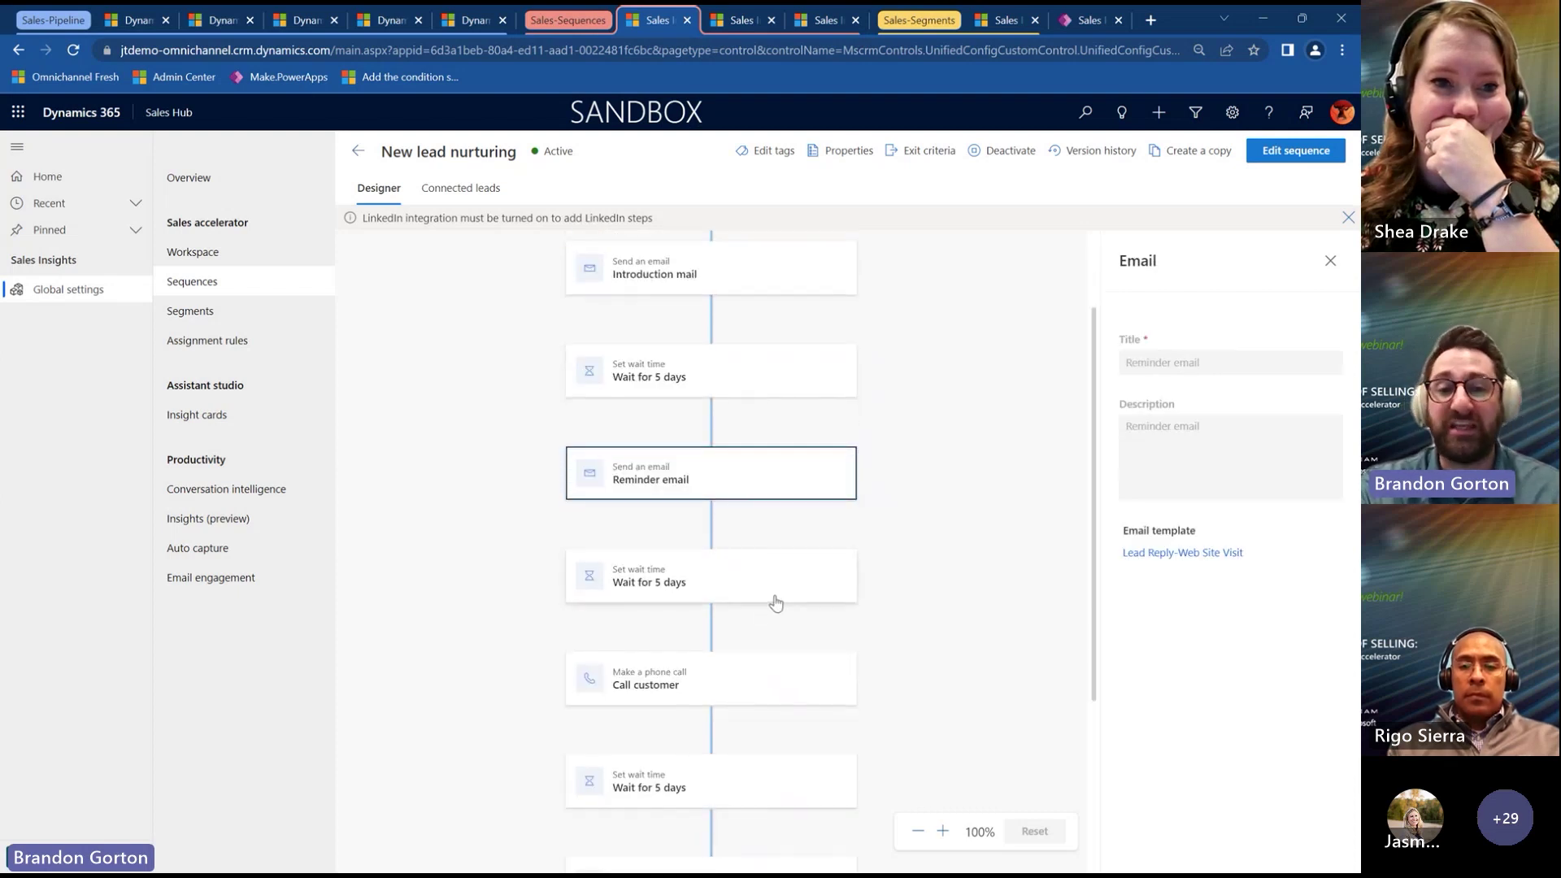
pyautogui.click(778, 596)
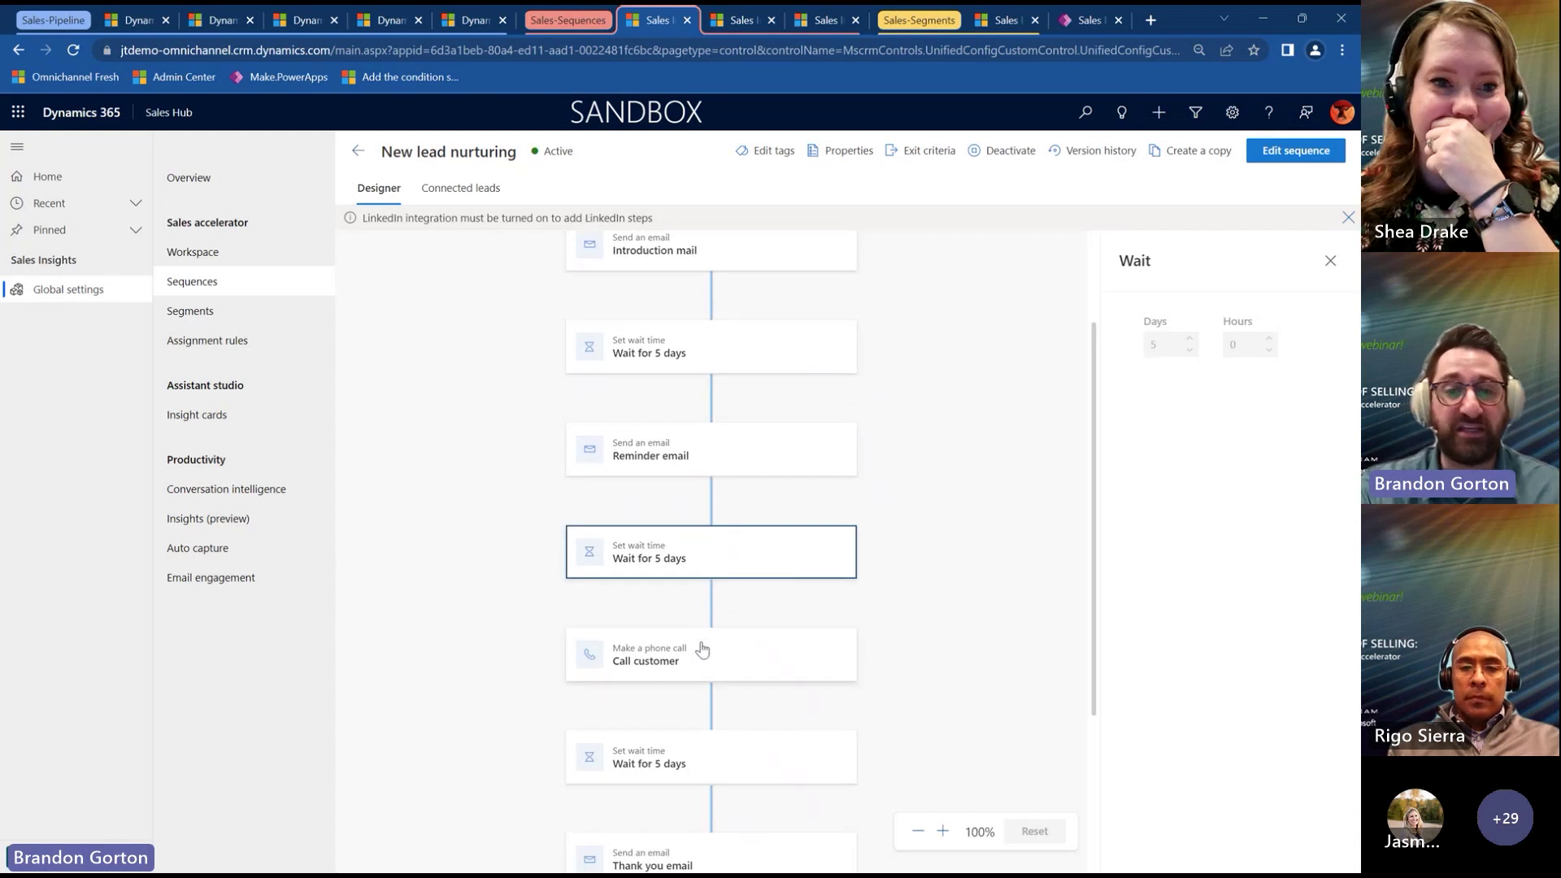
pyautogui.click(701, 649)
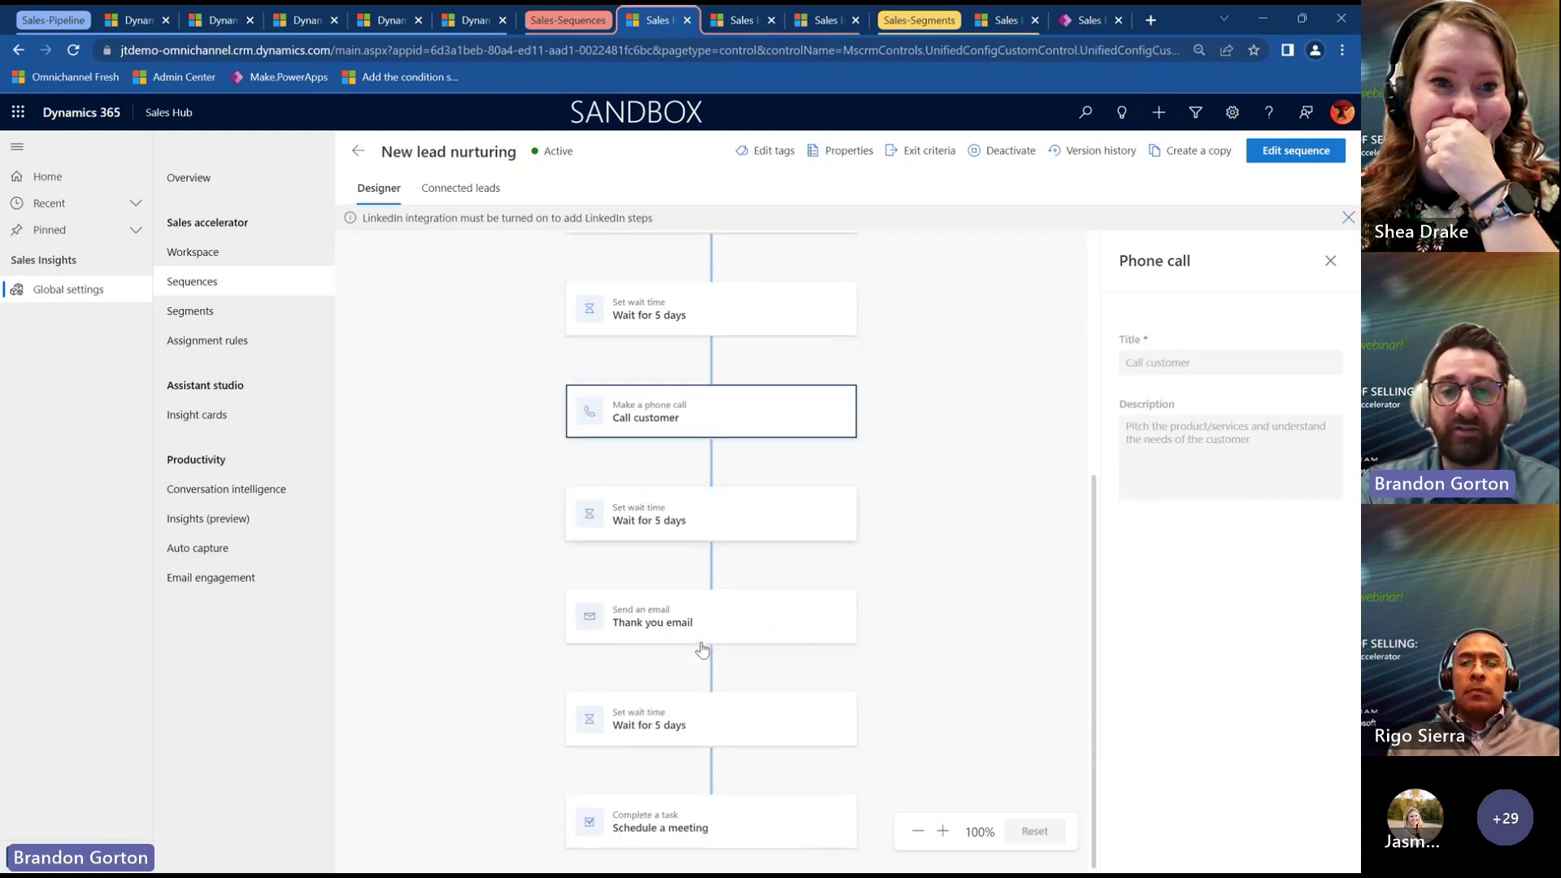
pyautogui.click(701, 833)
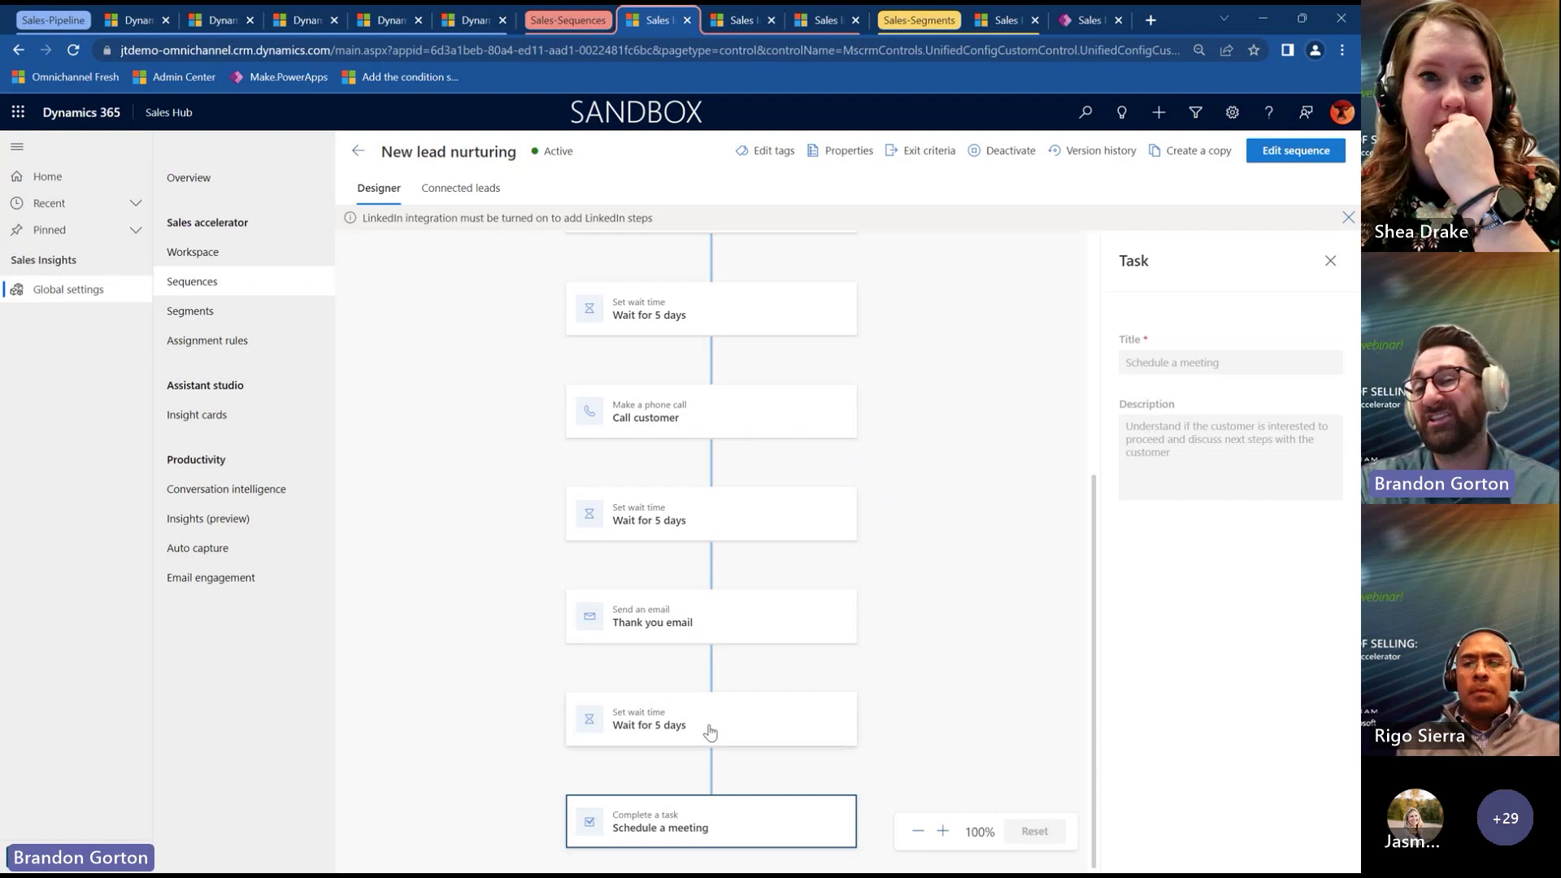
pyautogui.scroll(5, 710, 732)
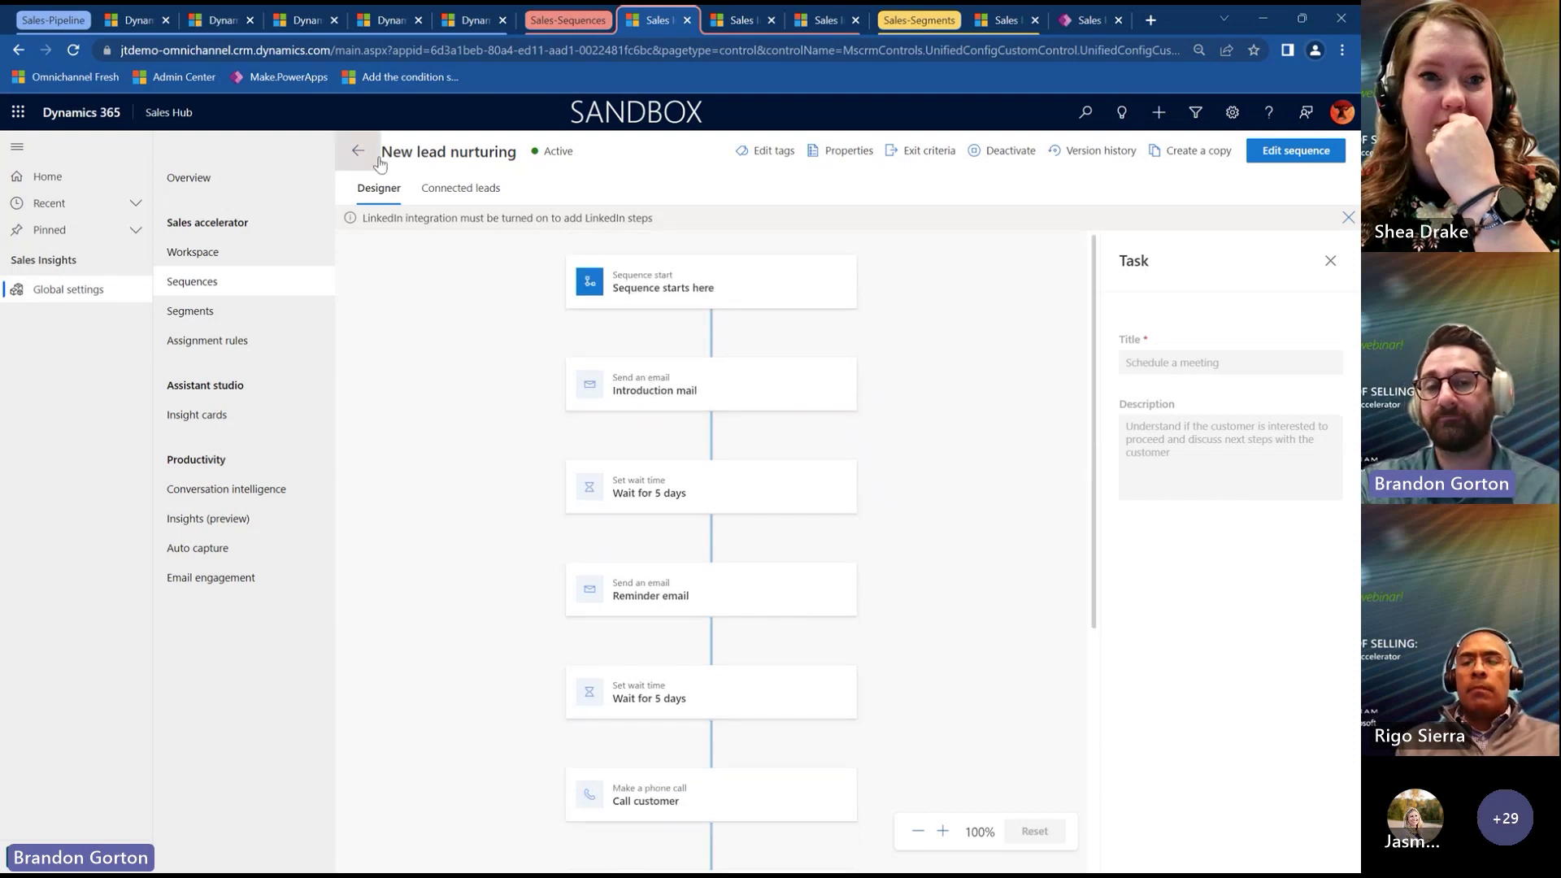
# Review the sequence's connected segments and connected leads, including the filter choices for the lead owner, without applying a filter.
pyautogui.click(452, 191)
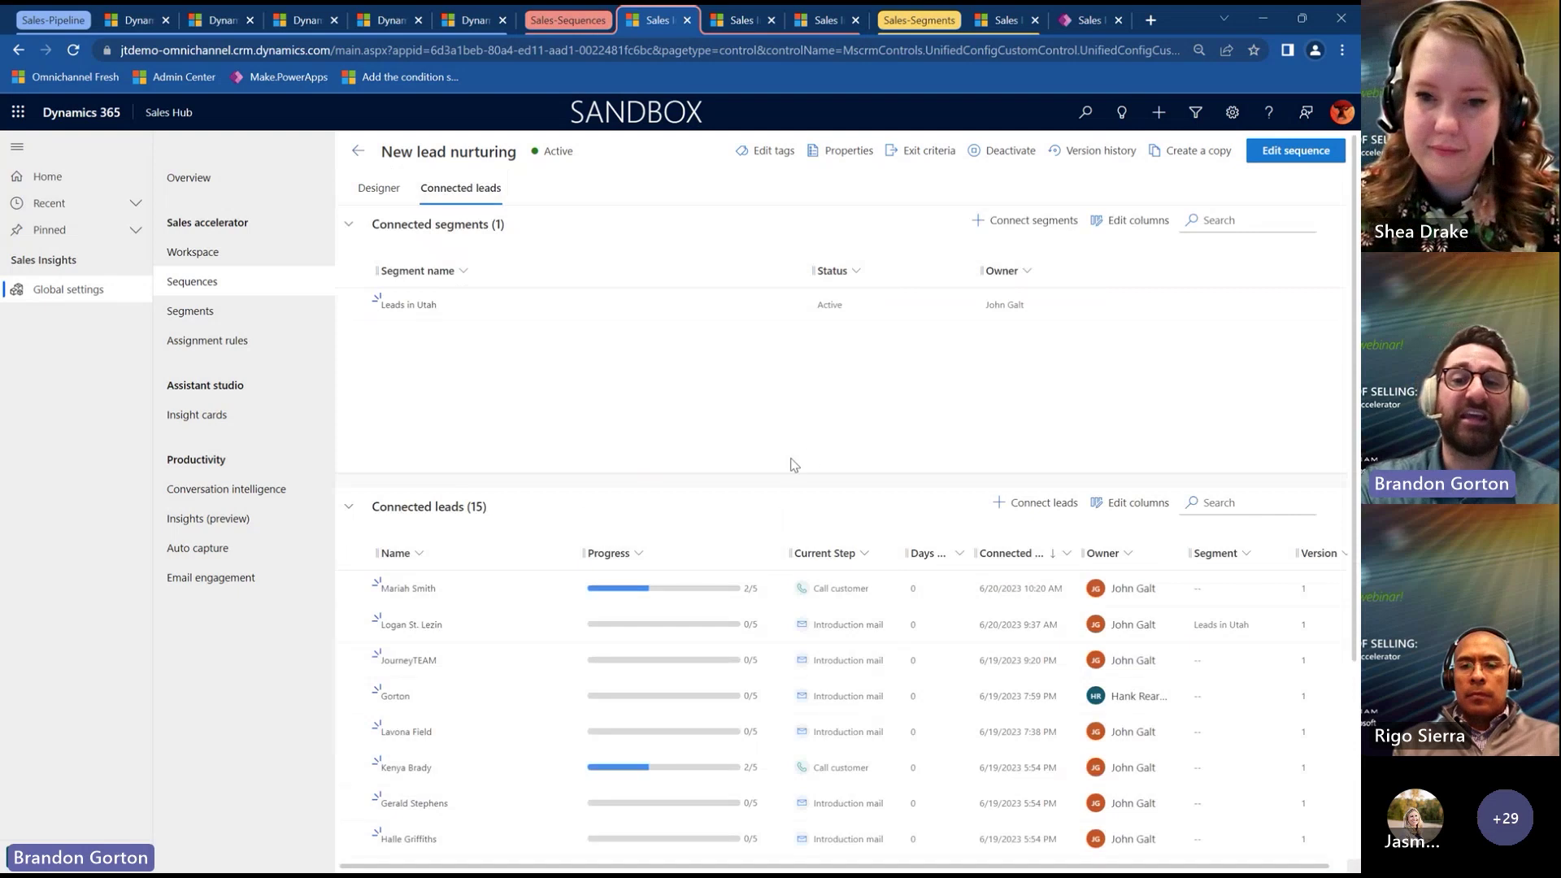
pyautogui.scroll(-3, 793, 460)
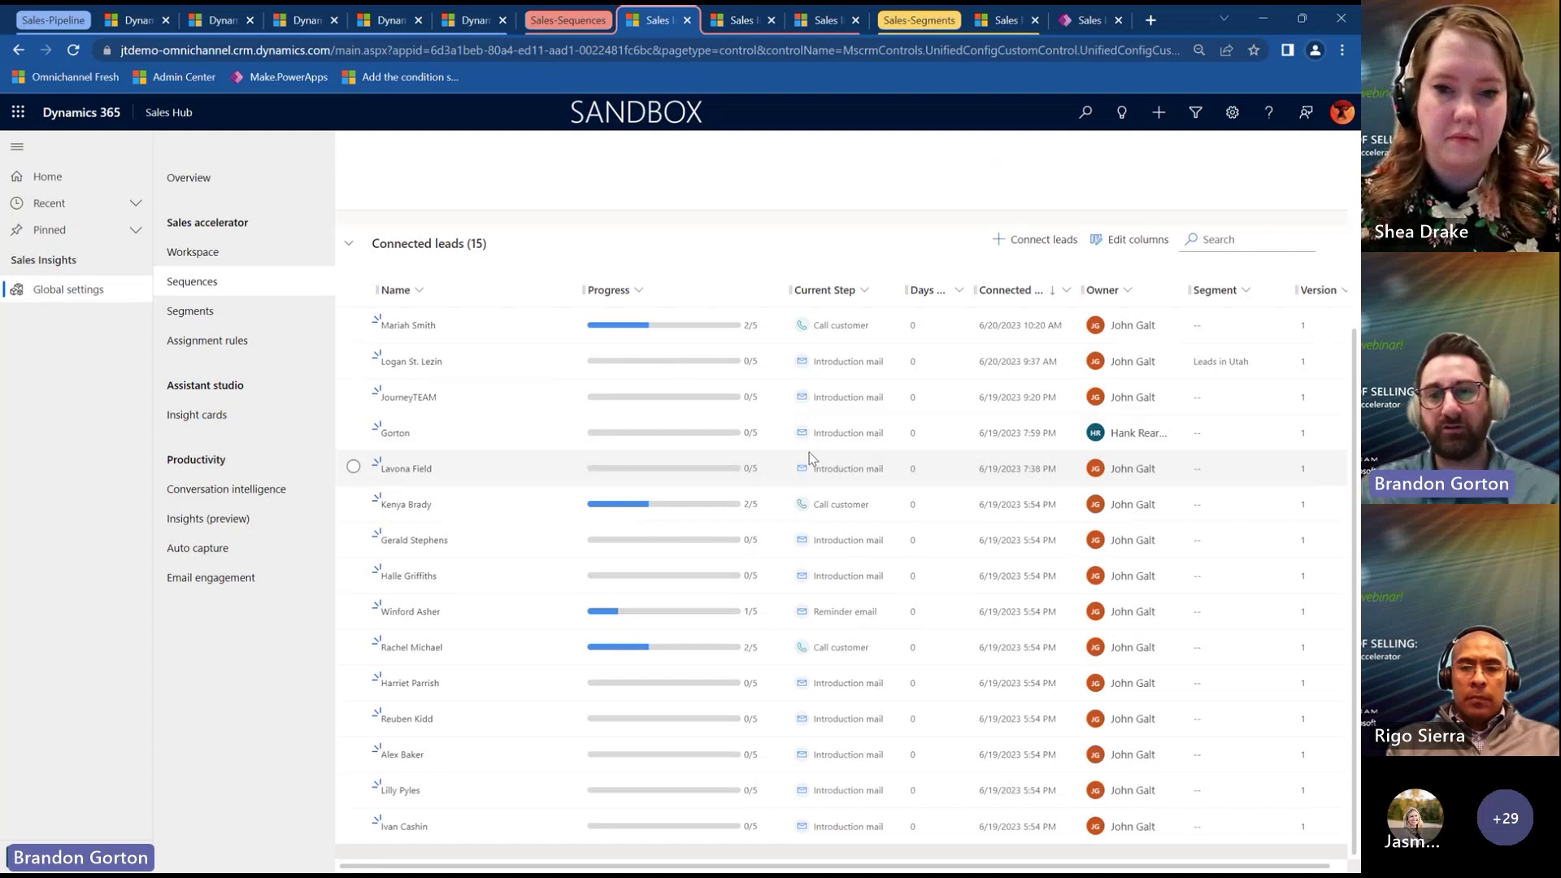
pyautogui.click(1128, 291)
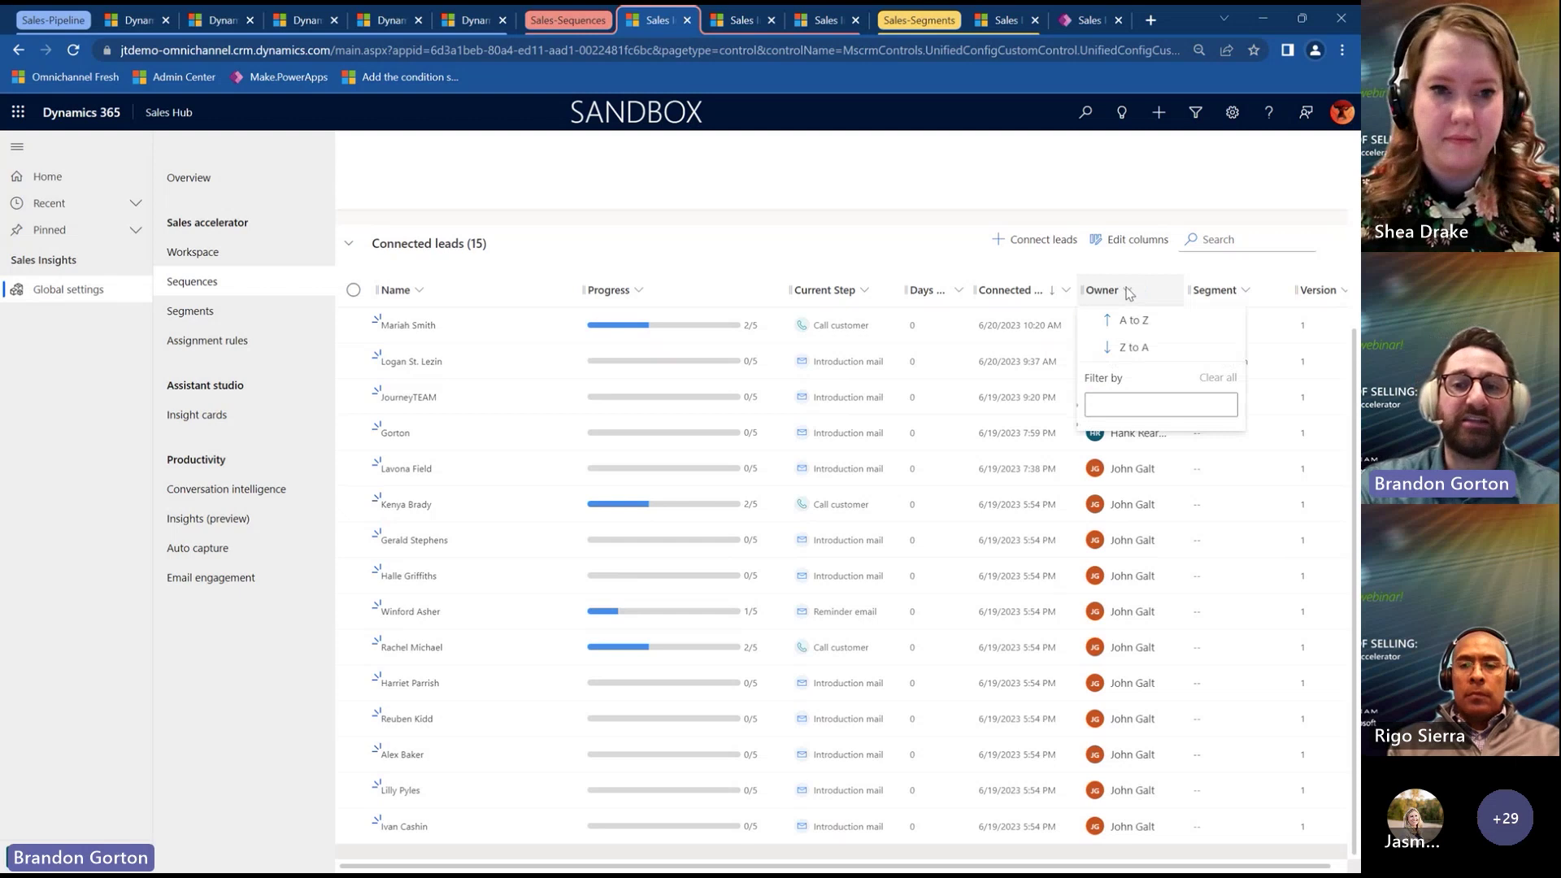
pyautogui.click(1153, 408)
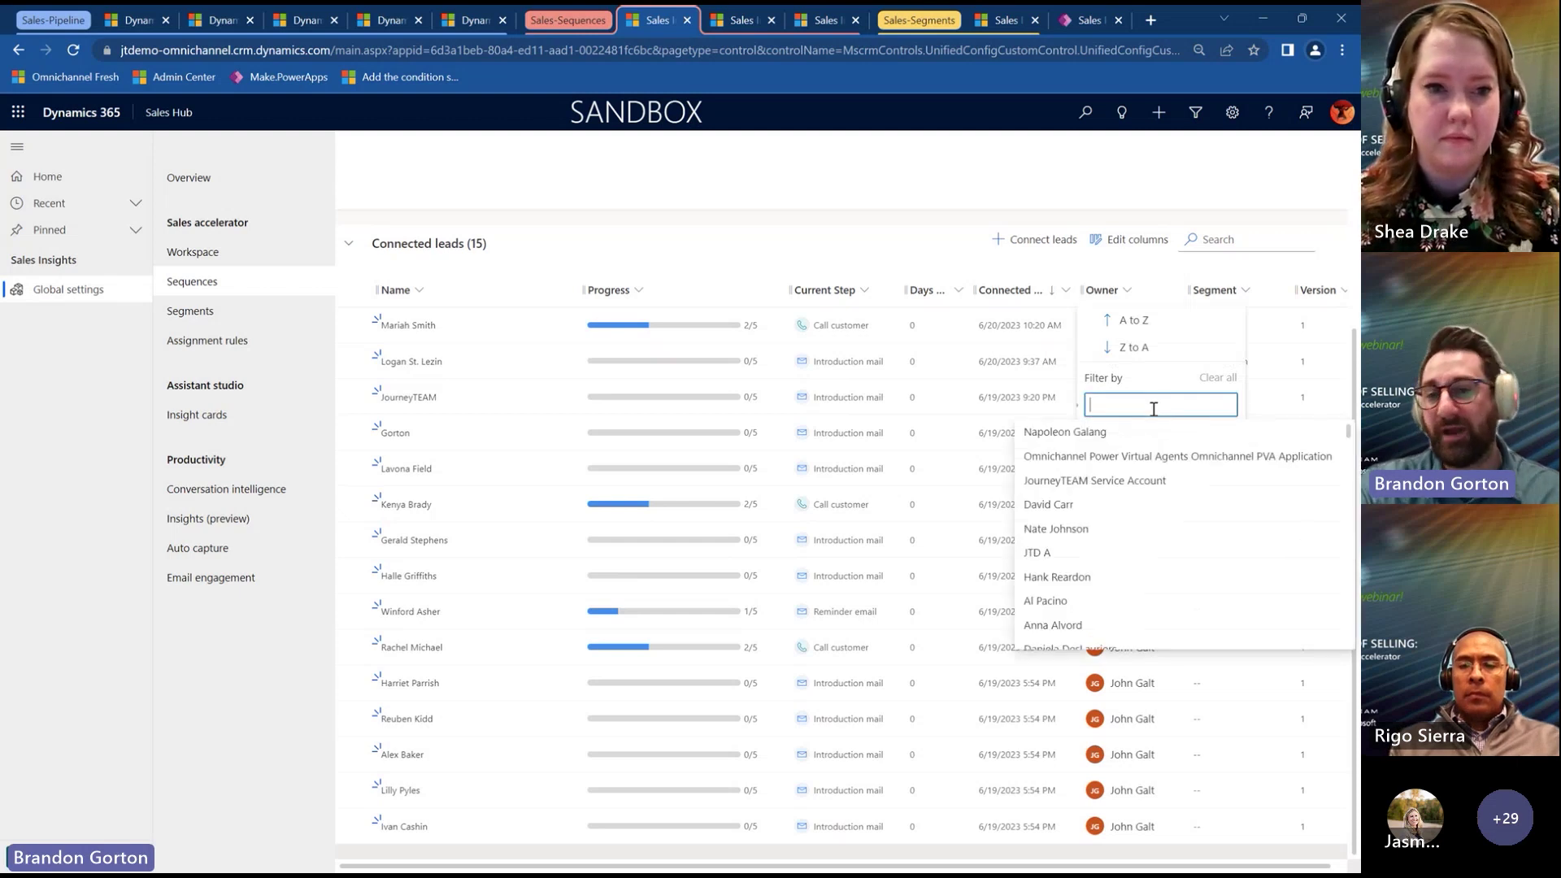
pyautogui.press('Escape')
pyautogui.press('Escape')
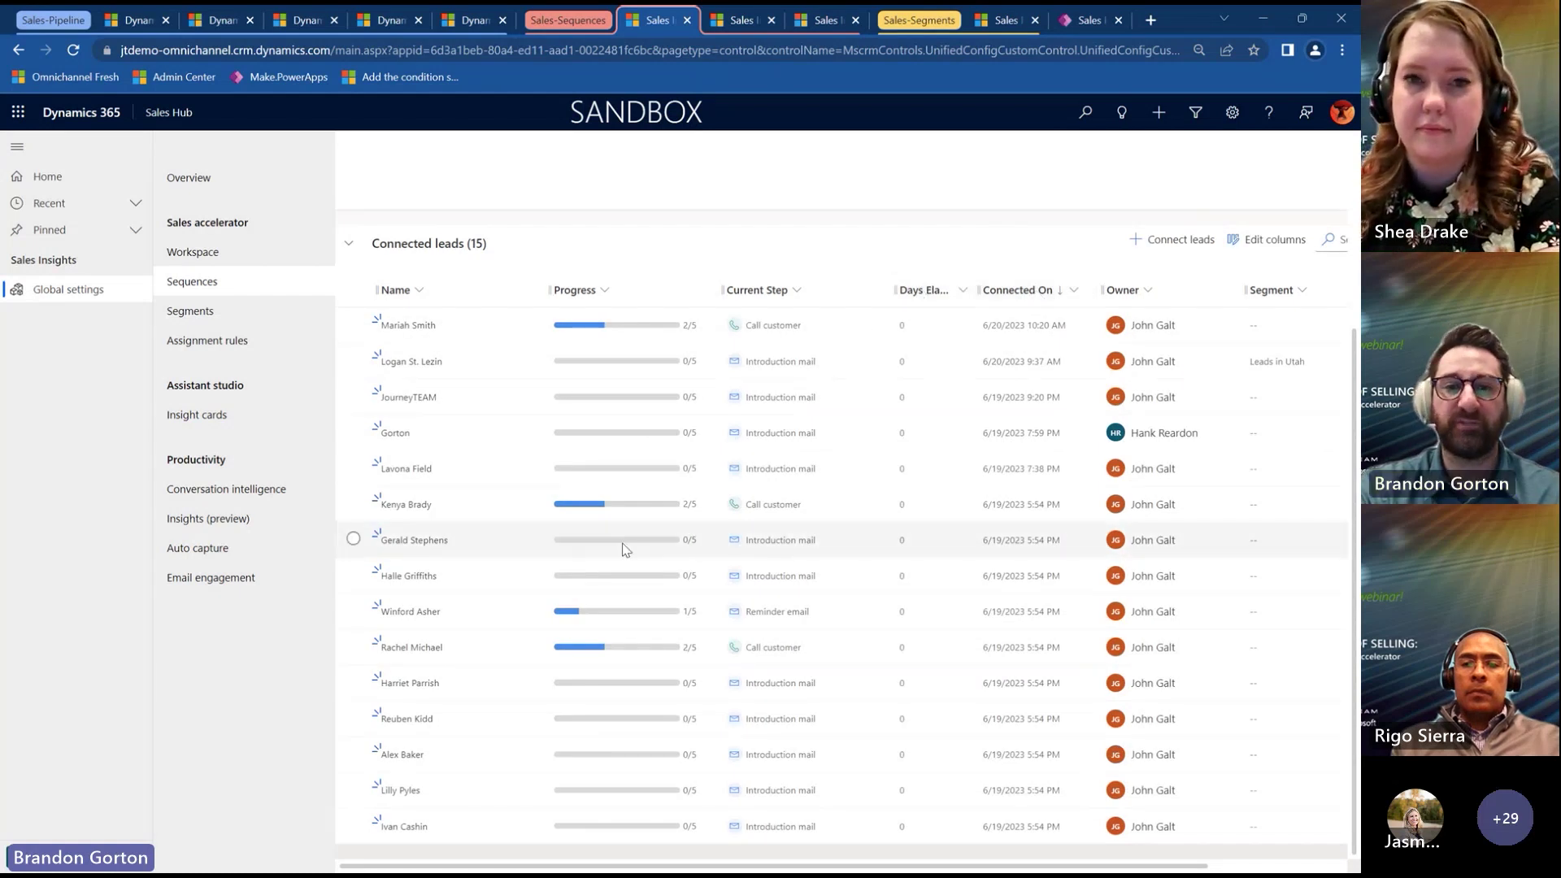
pyautogui.scroll(3, 623, 550)
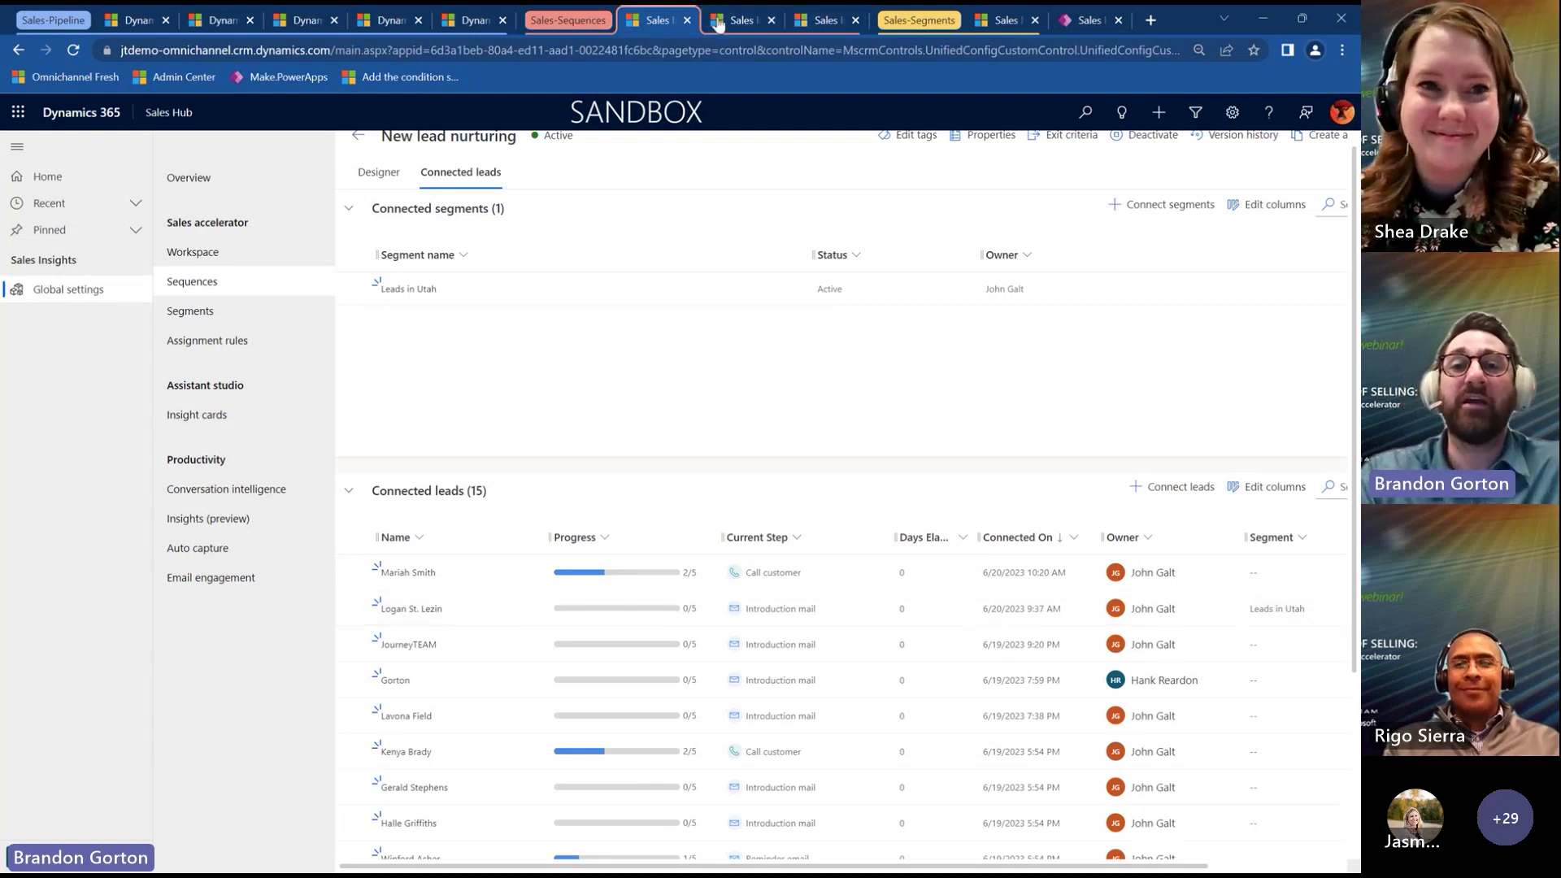
pyautogui.scroll(1, 456, 244)
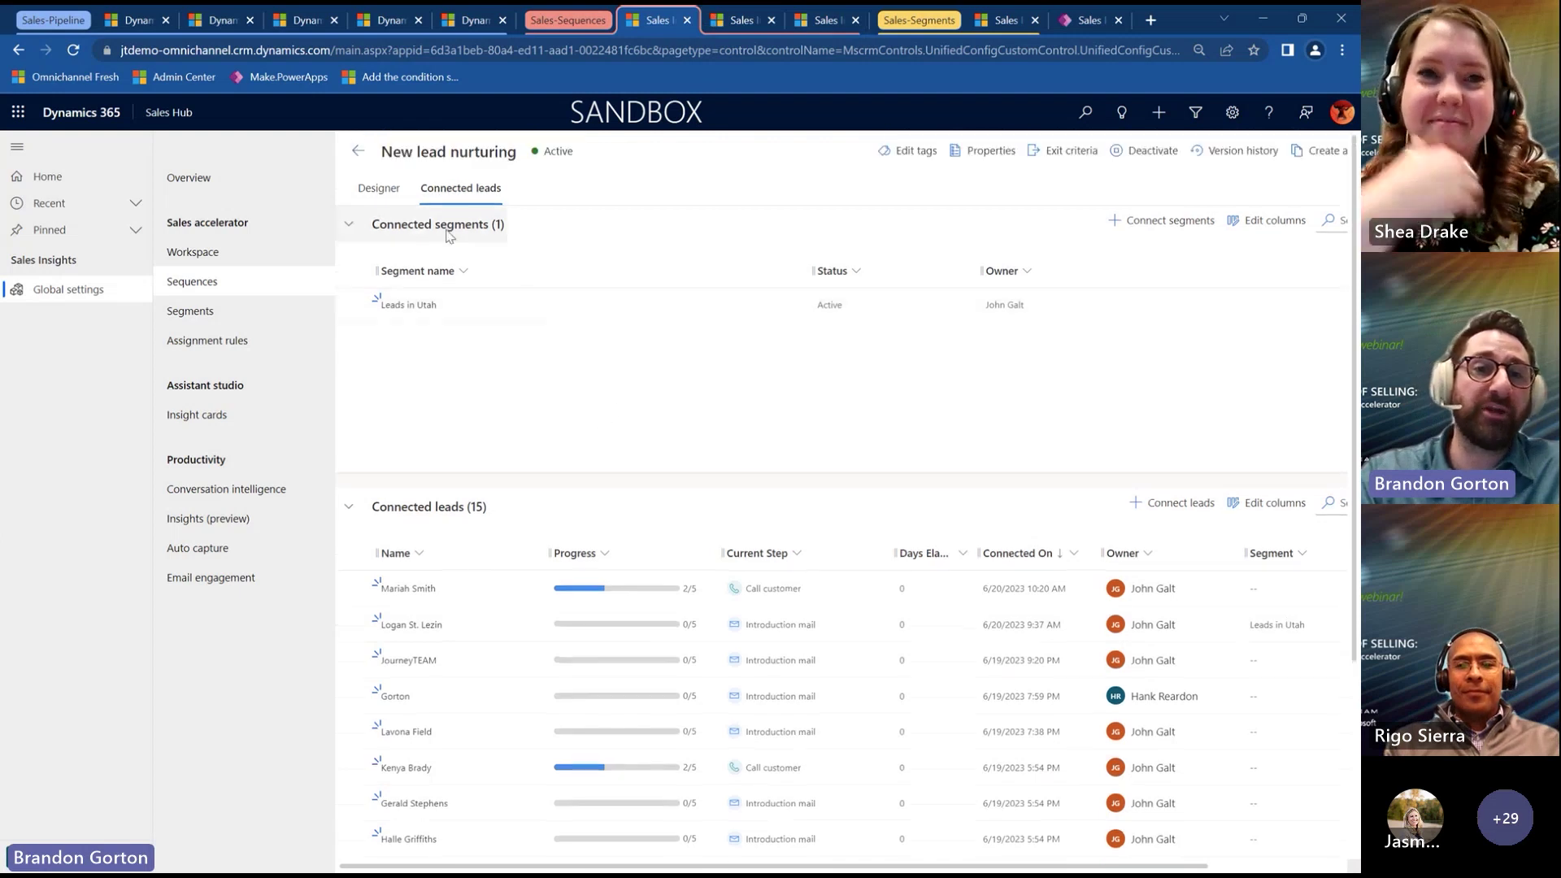
# Return to the sequences list, review the actions available for the JT Webinar Follow Up sequence and clear its selection.
pyautogui.click(361, 149)
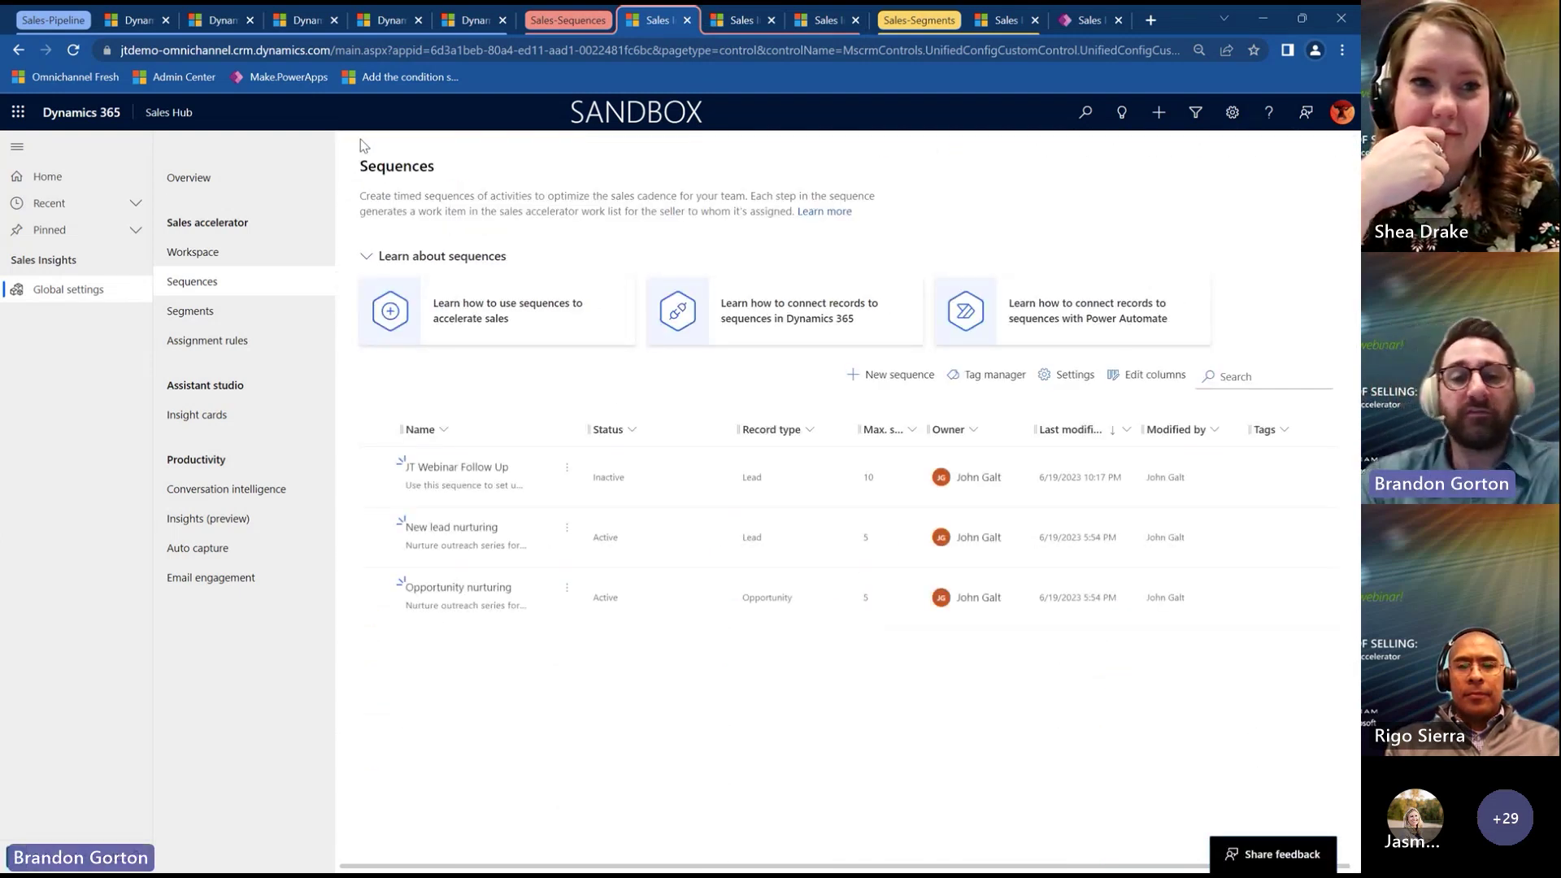
pyautogui.click(567, 468)
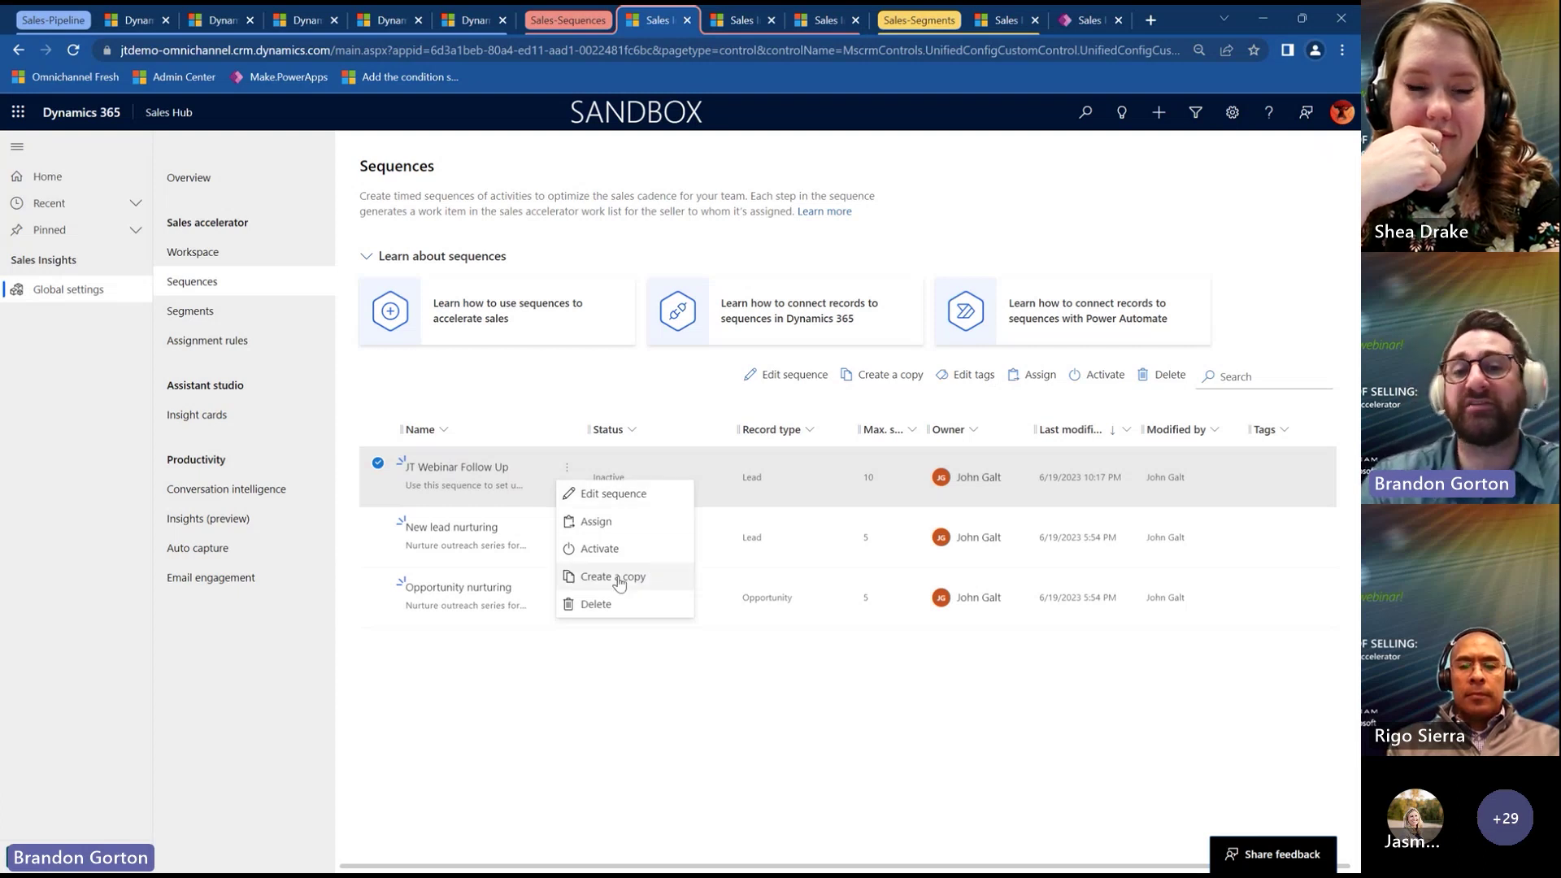
pyautogui.click(512, 717)
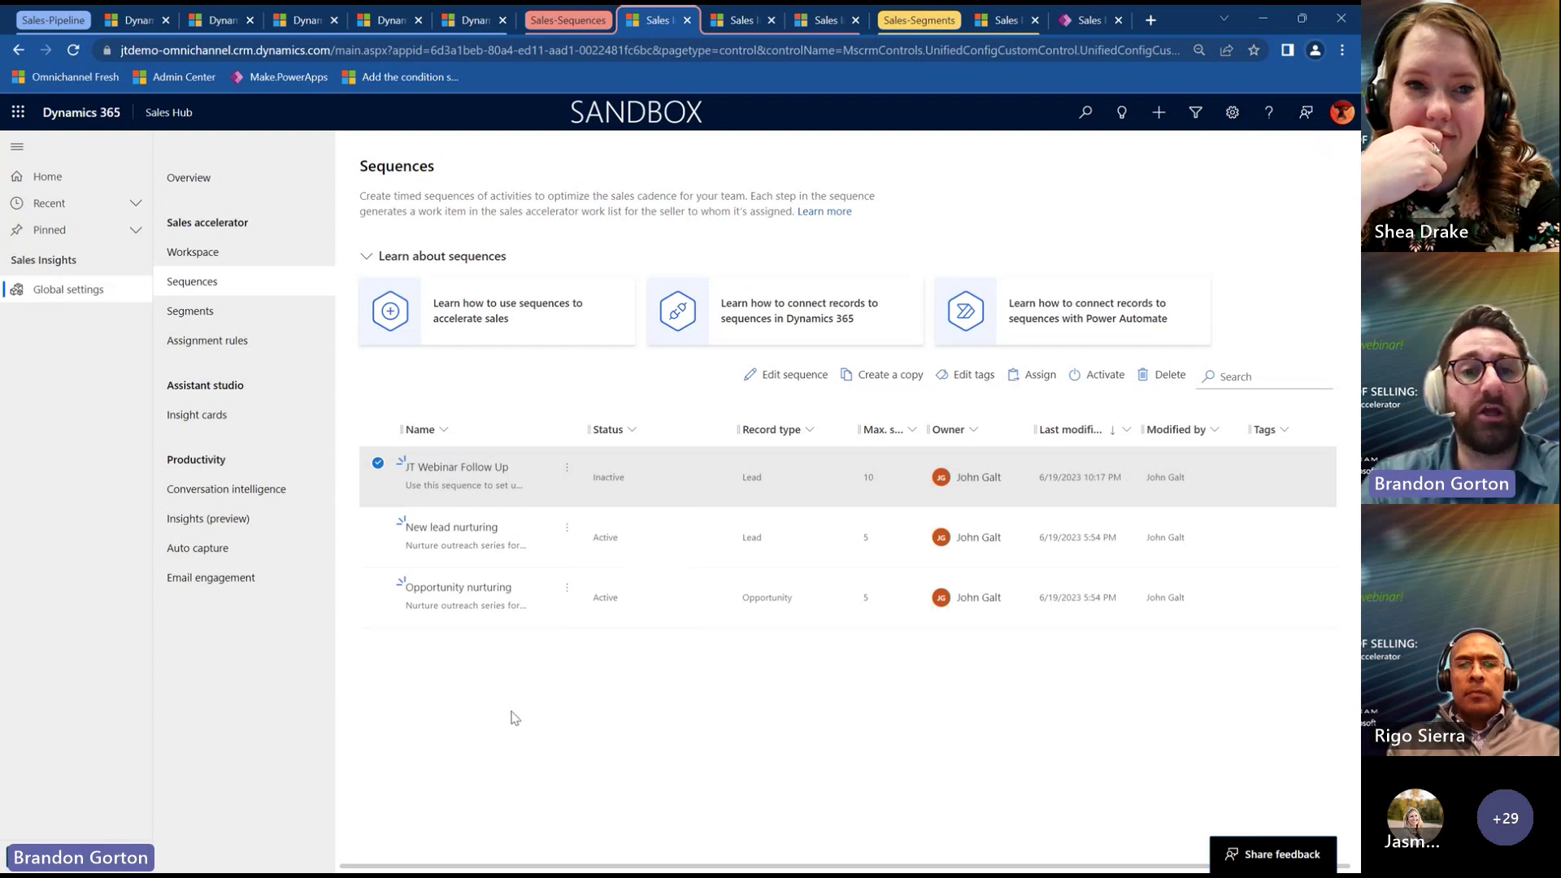
pyautogui.moveTo(513, 717); pyautogui.dragTo(470, 348)
pyautogui.click(461, 624)
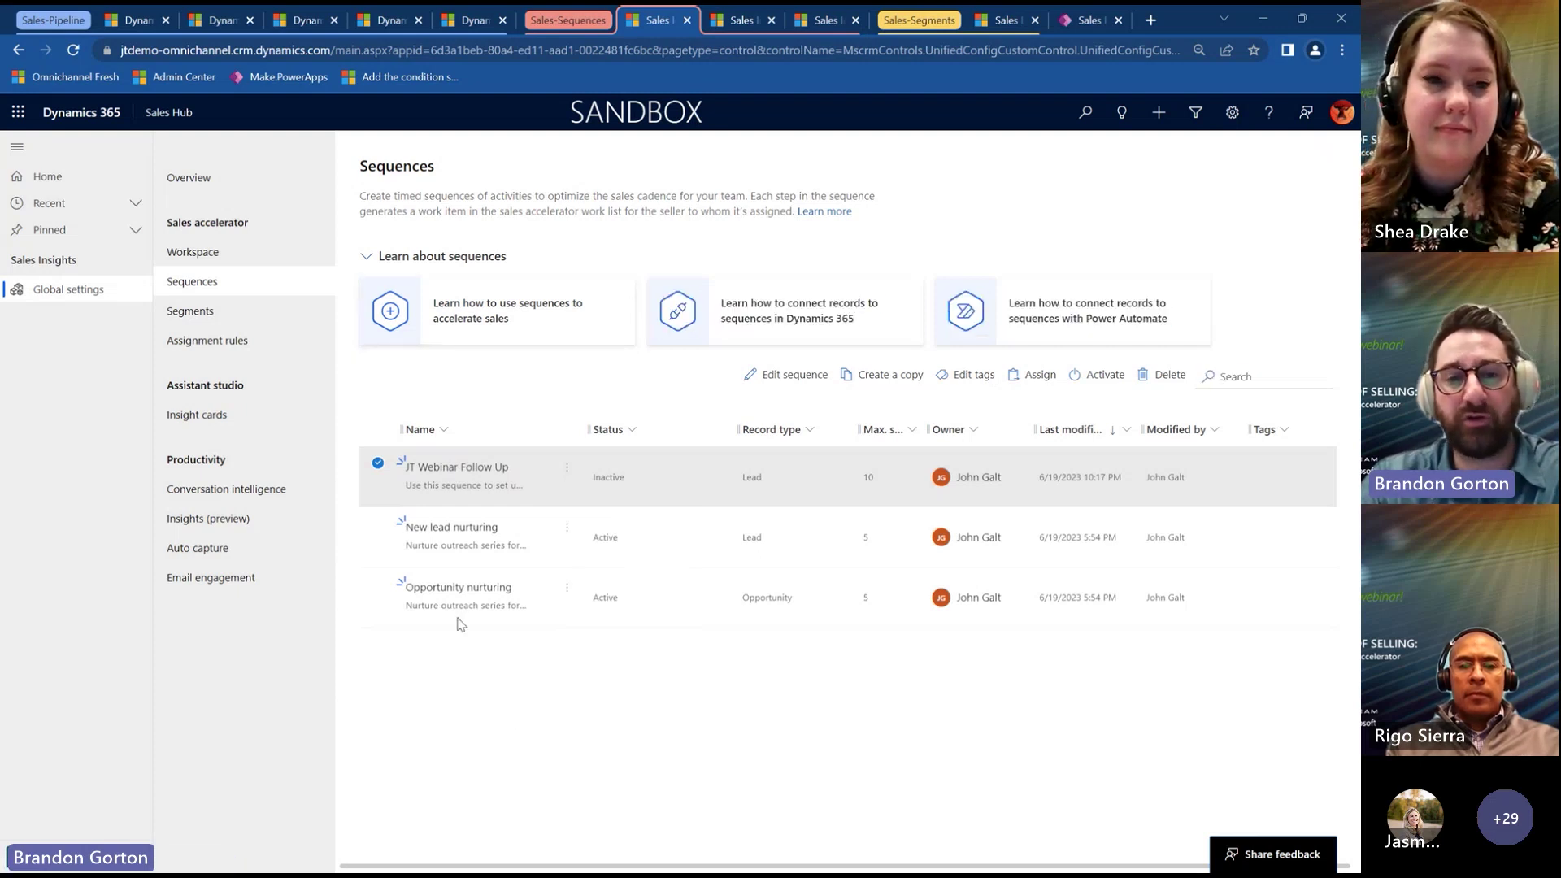
pyautogui.click(378, 462)
# Create a sequence from the Webinar follow up template and name it New Webinar Follow Up, keeping the template's description.
pyautogui.click(883, 382)
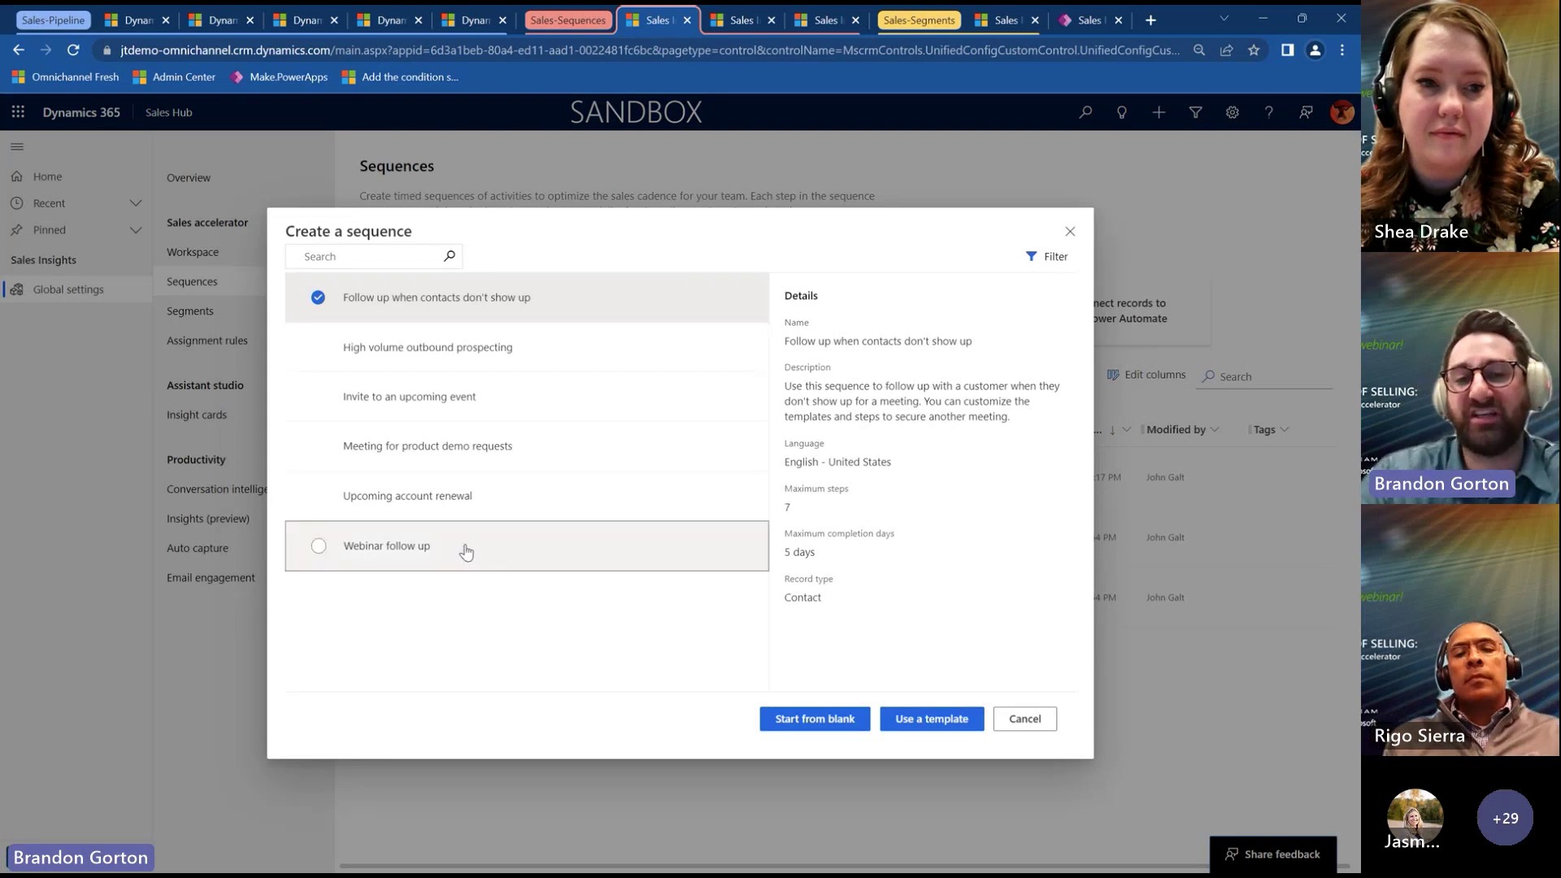
pyautogui.click(314, 553)
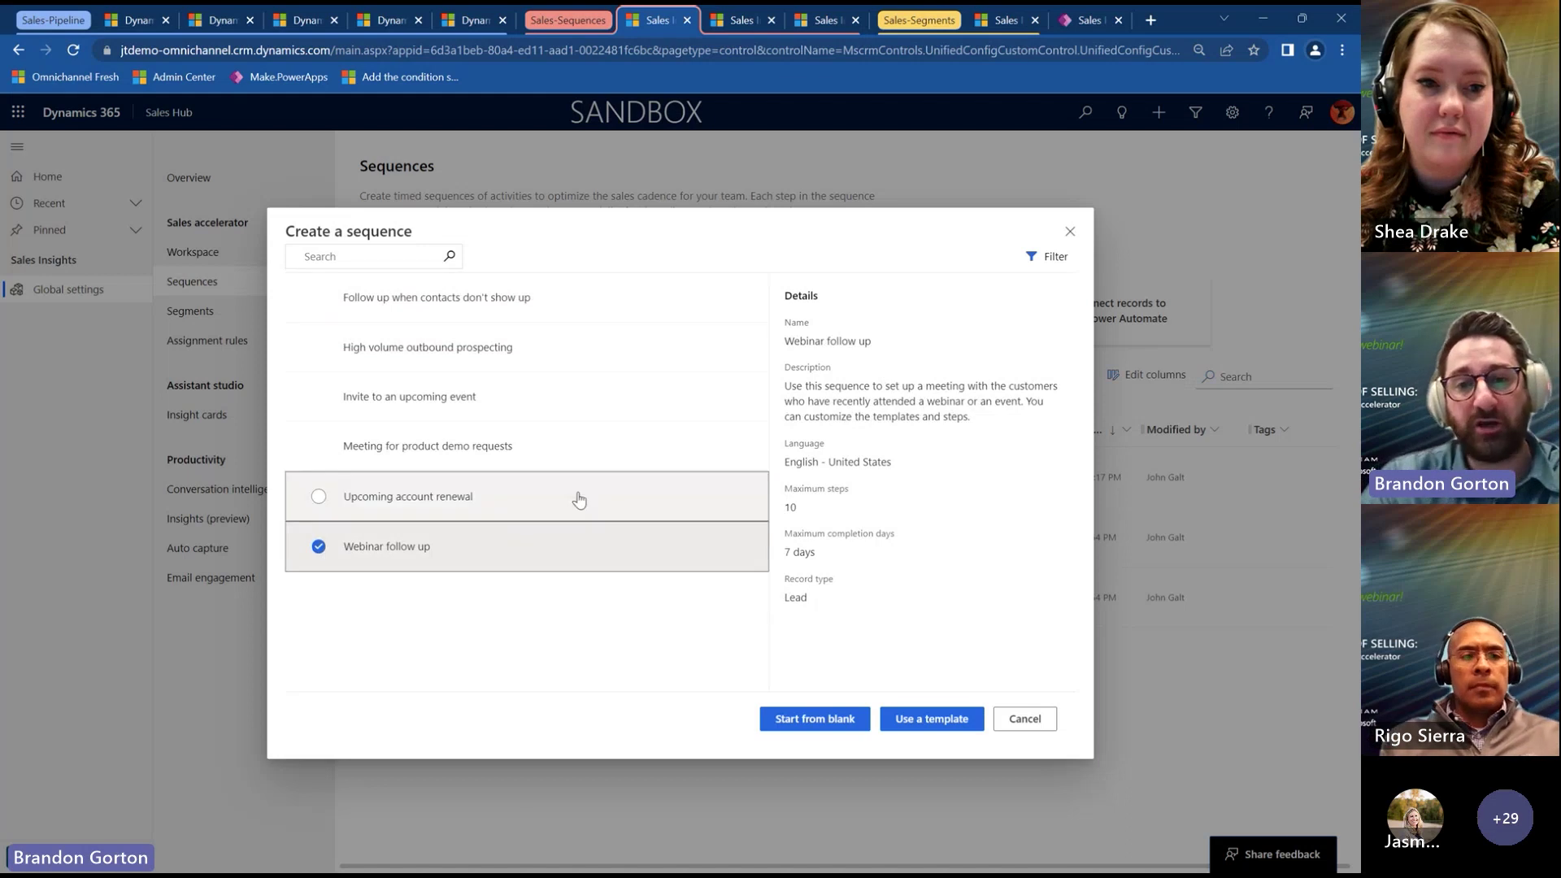
pyautogui.click(940, 721)
pyautogui.click(813, 302)
pyautogui.write('New Webina')
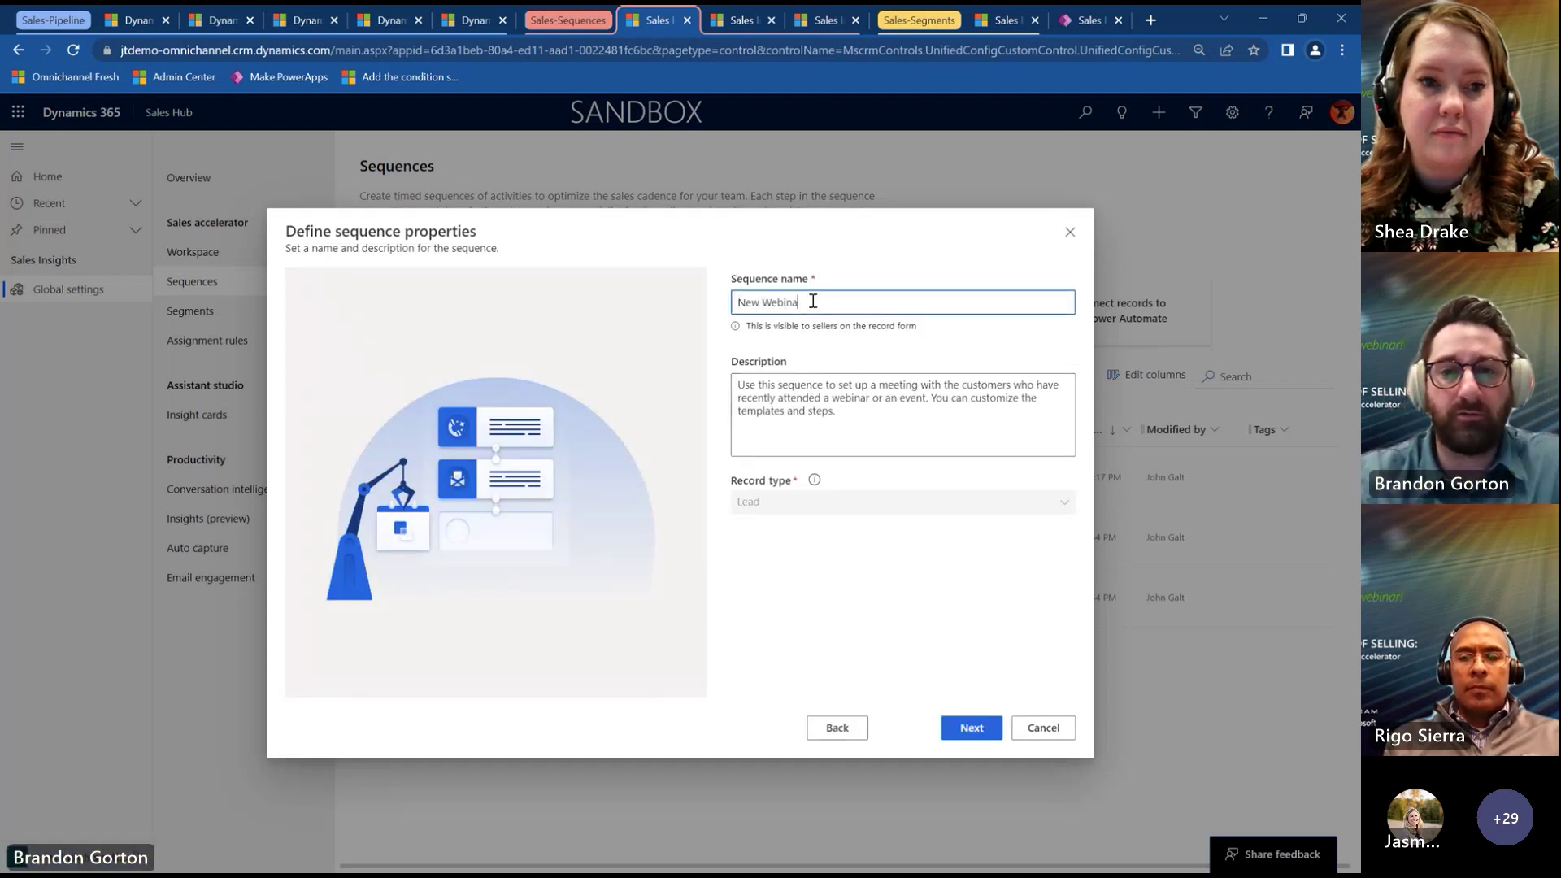
pyautogui.write('r Follow Up')
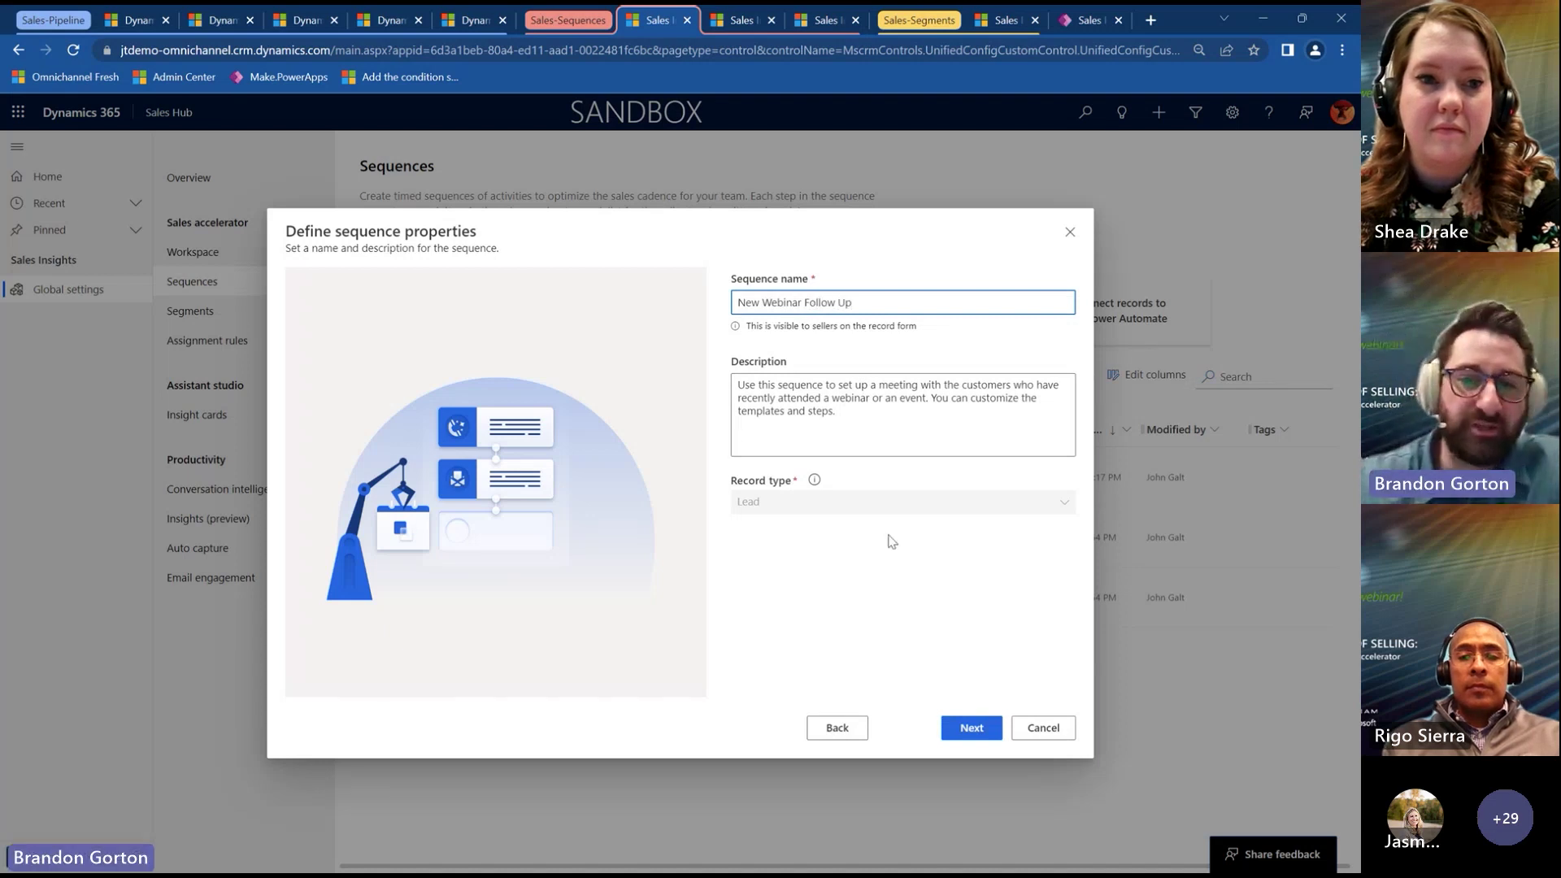
pyautogui.click(854, 489)
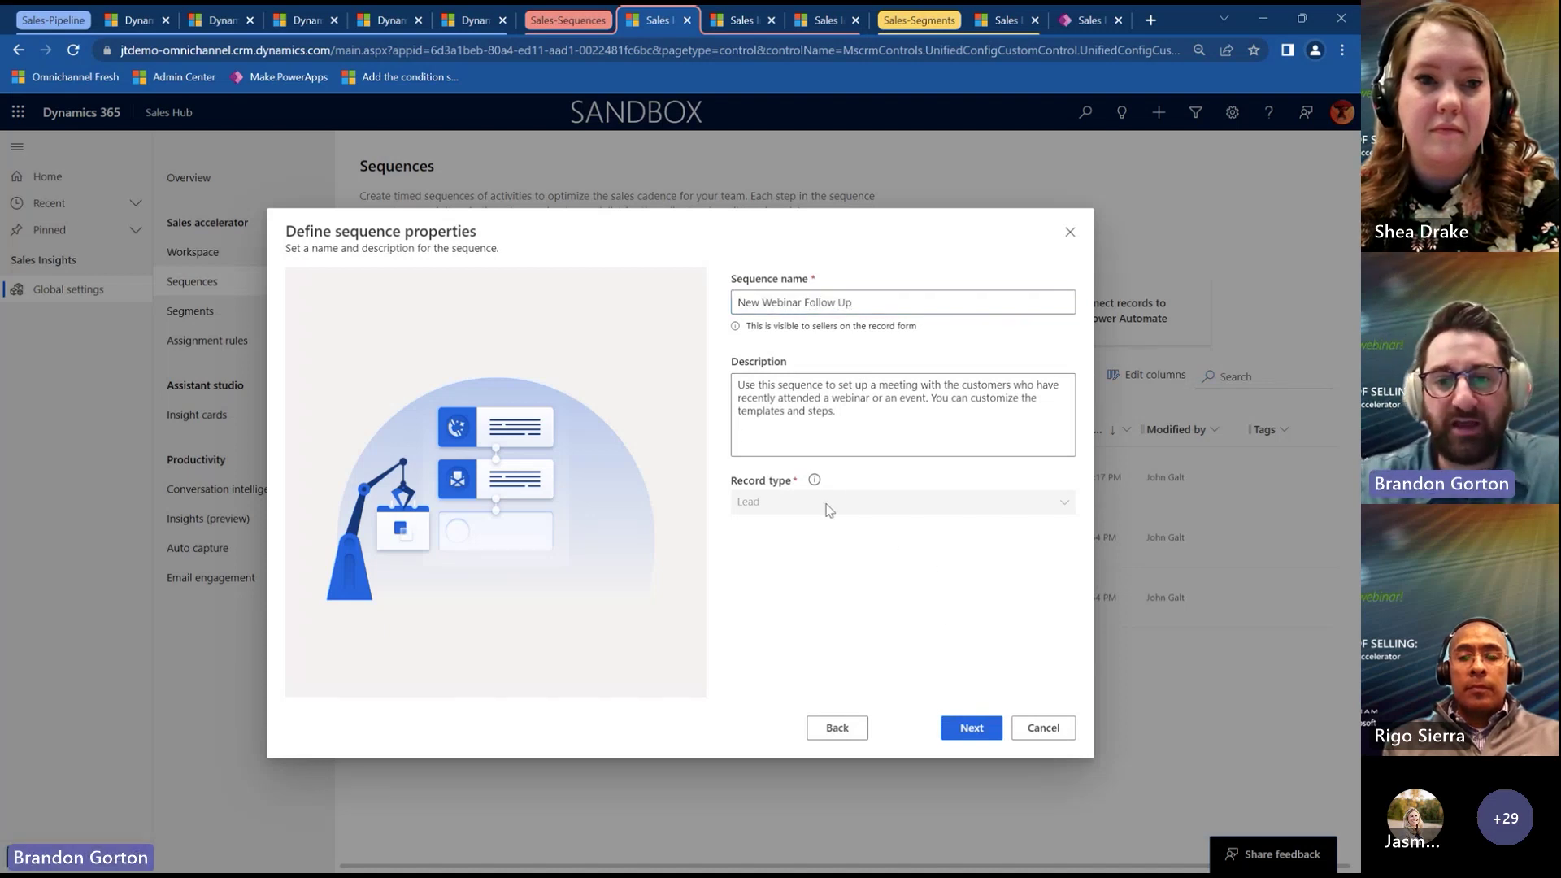
pyautogui.click(968, 729)
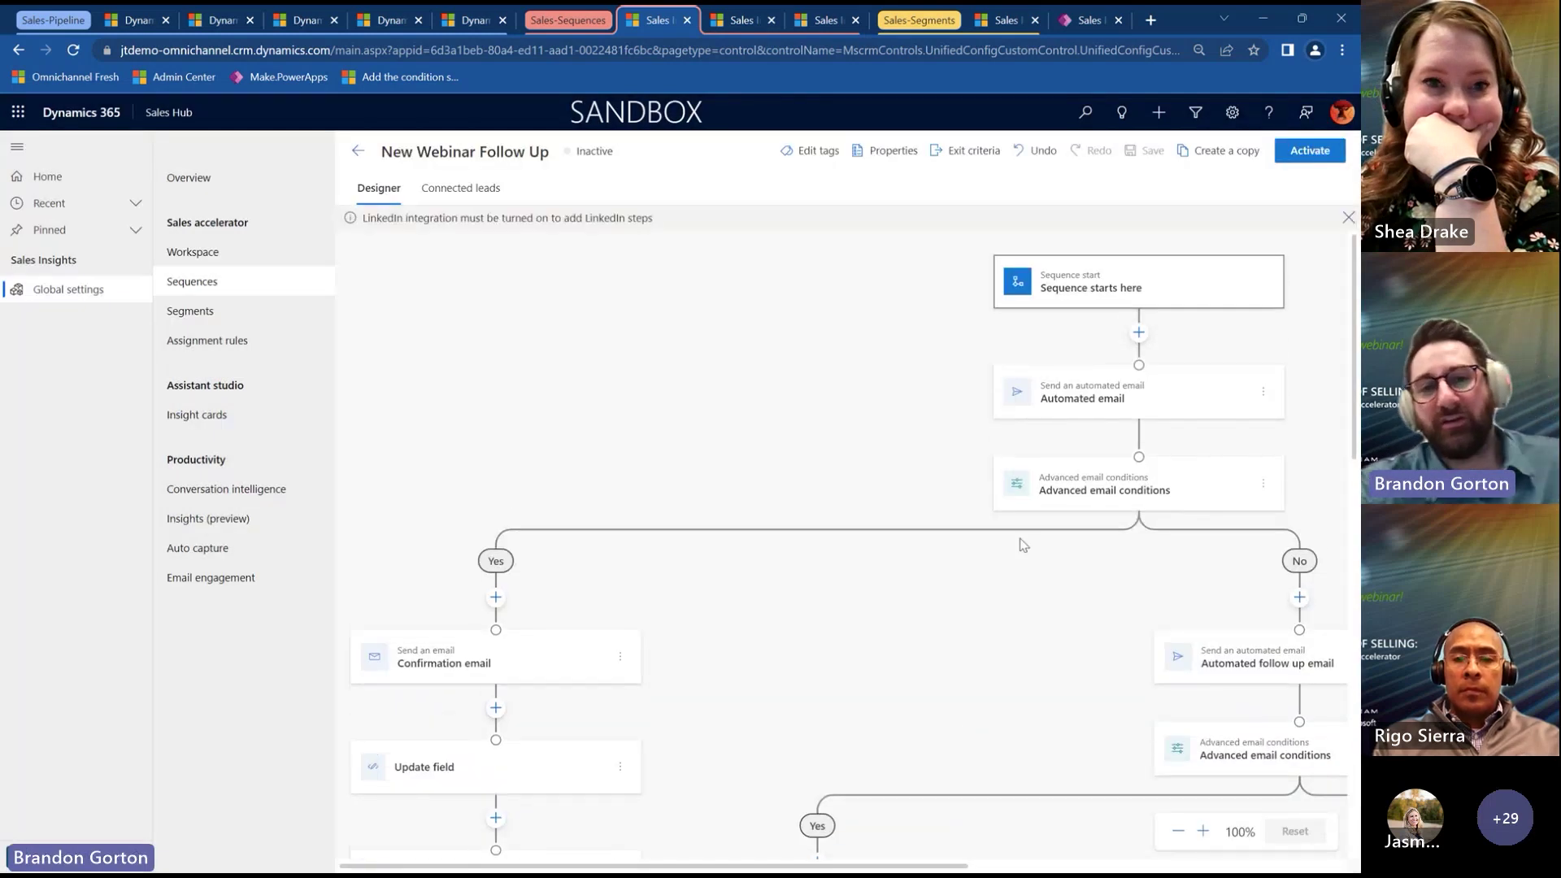
# Examine the new sequence's Yes and No branches and the title, description and template of its first automated email.
pyautogui.hscroll(2, 781, 432)
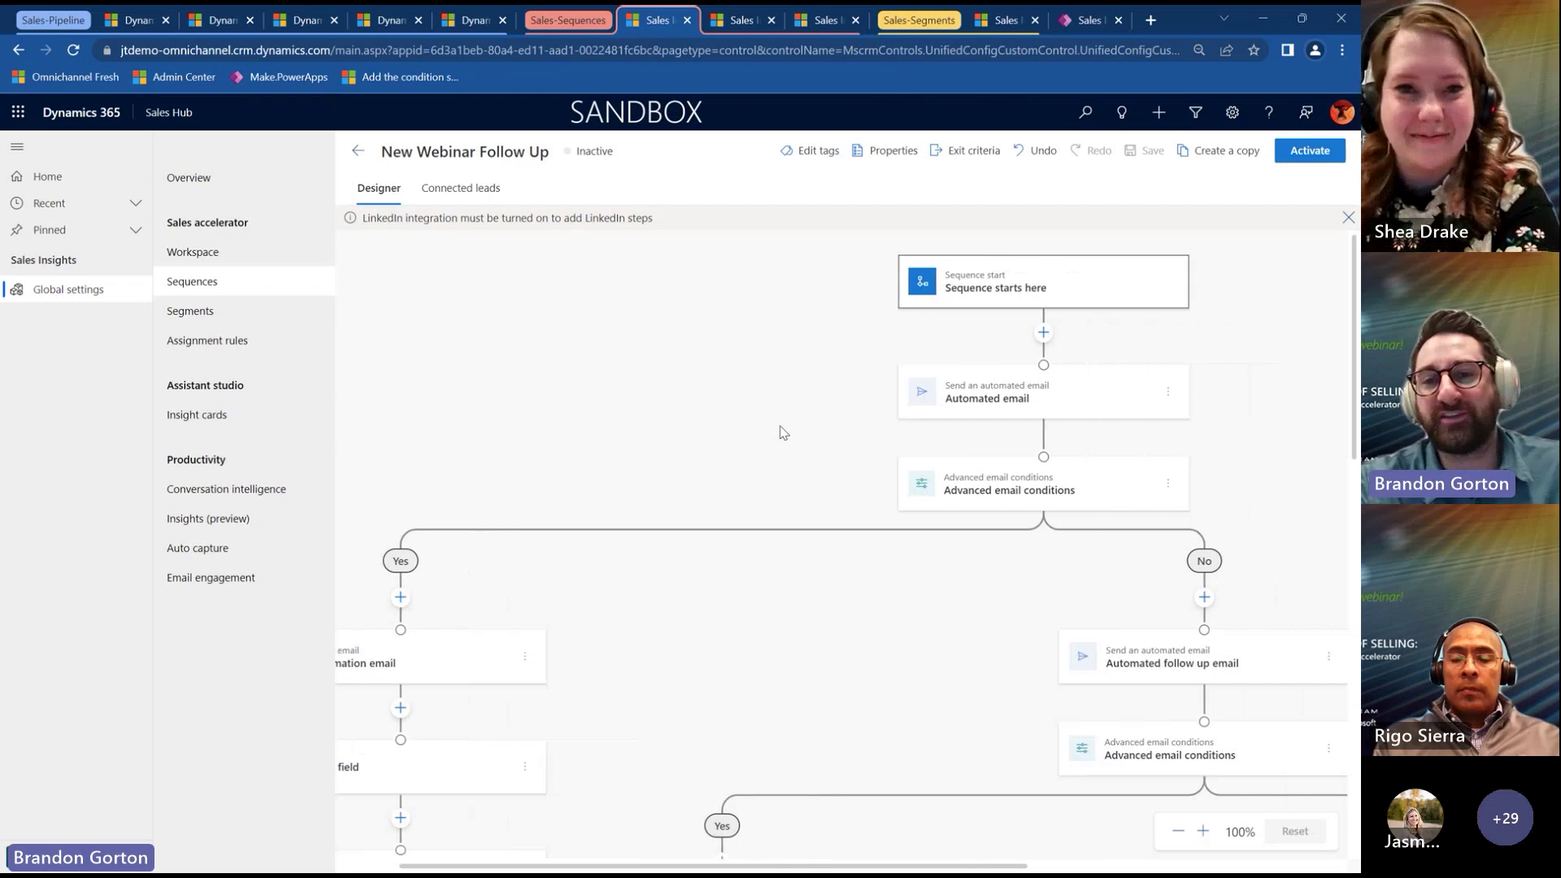
pyautogui.hscroll(2, 784, 432)
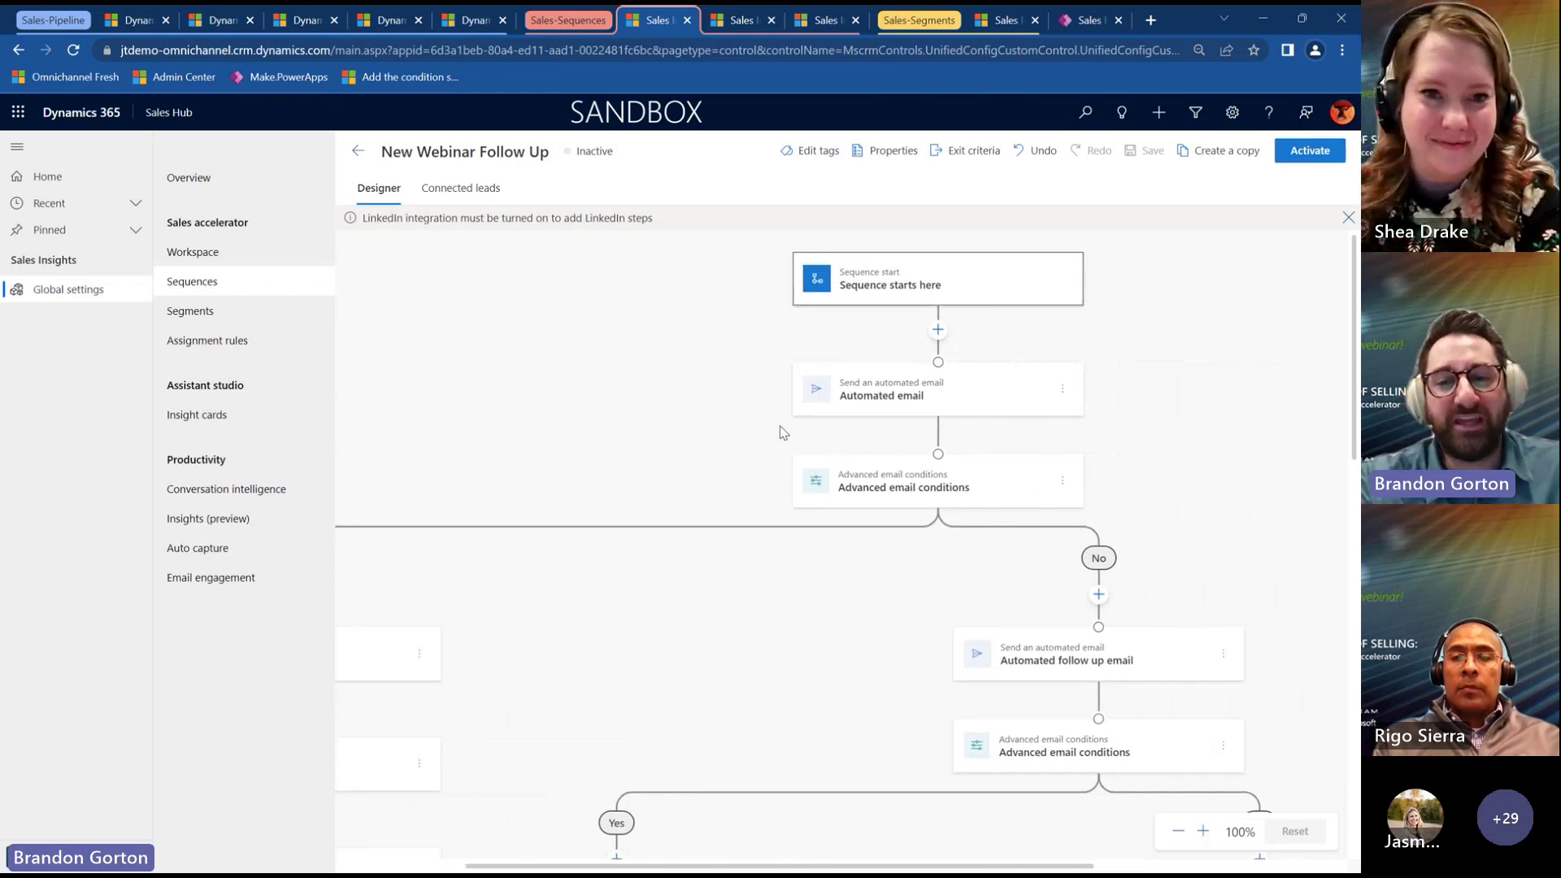
pyautogui.hscroll(-4, 784, 432)
pyautogui.scroll(-1, 783, 432)
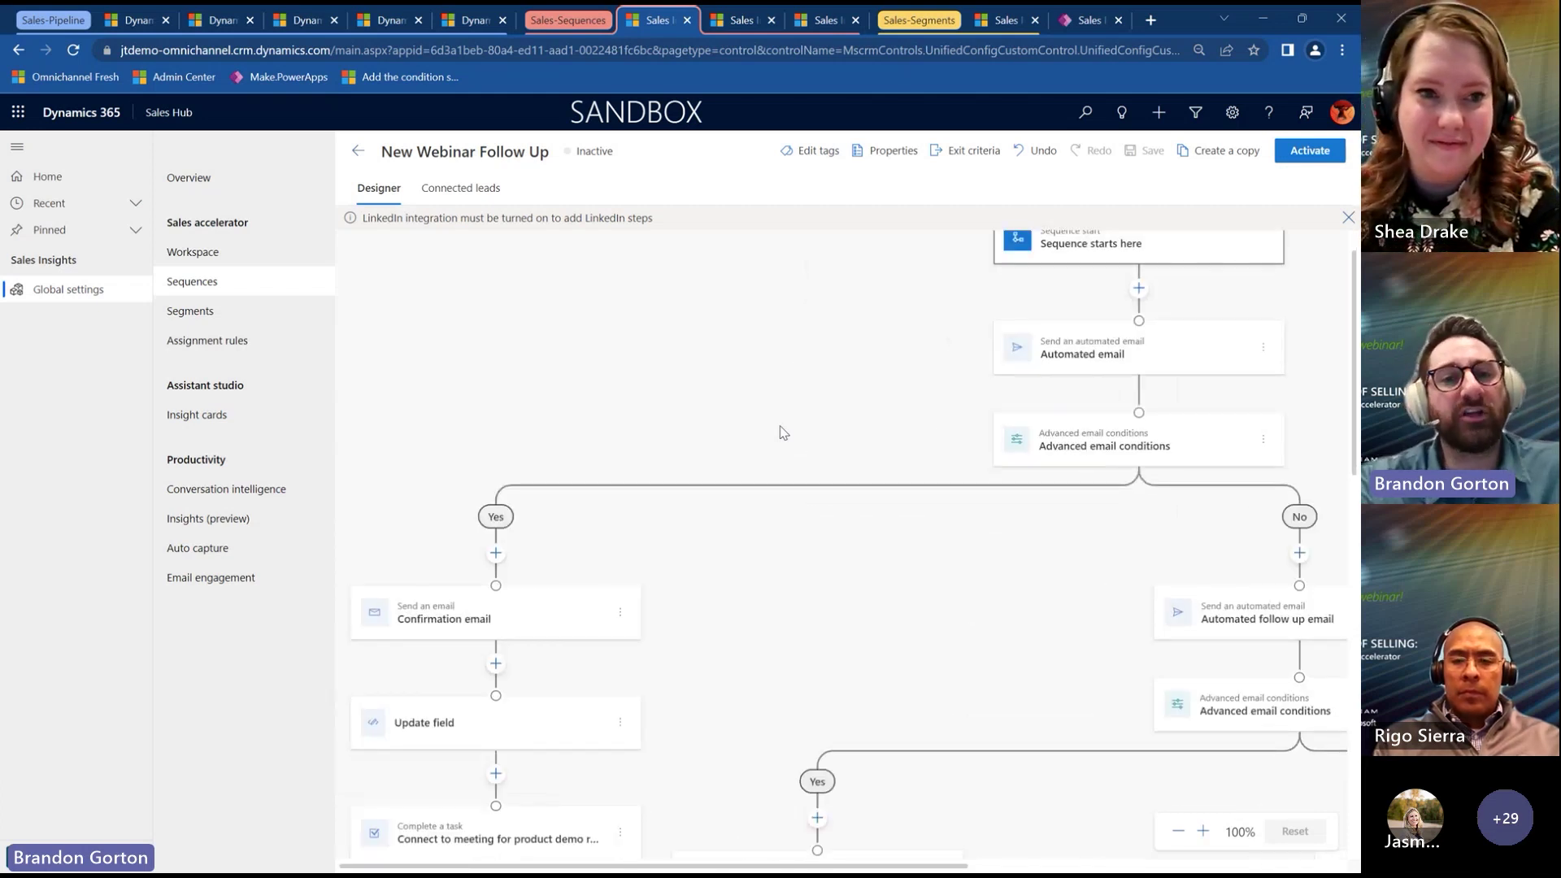
pyautogui.scroll(1, 783, 432)
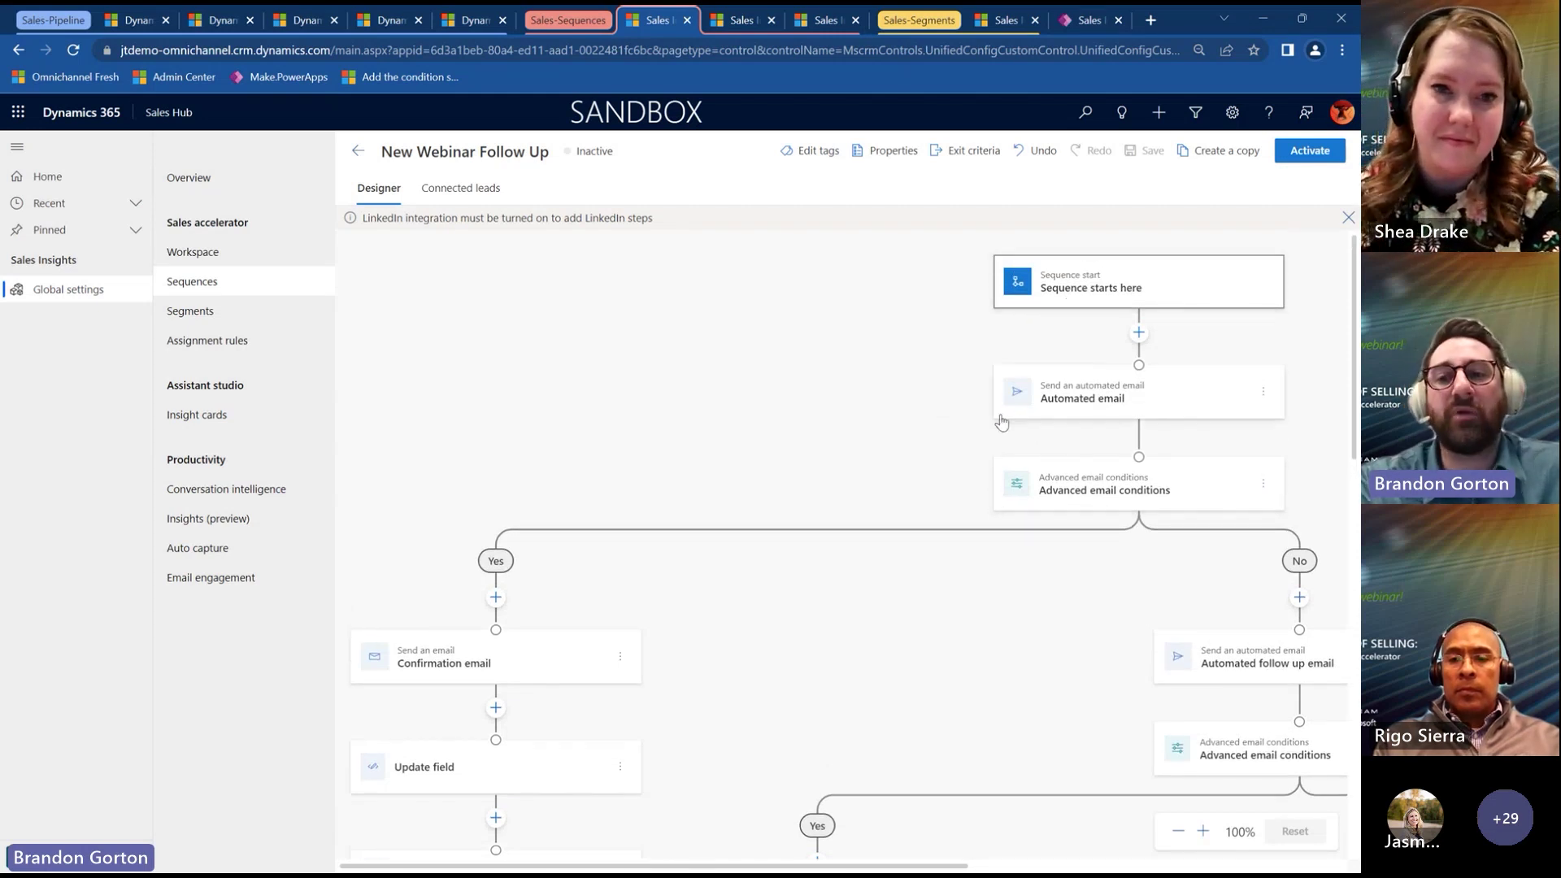
pyautogui.hscroll(6, 1004, 421)
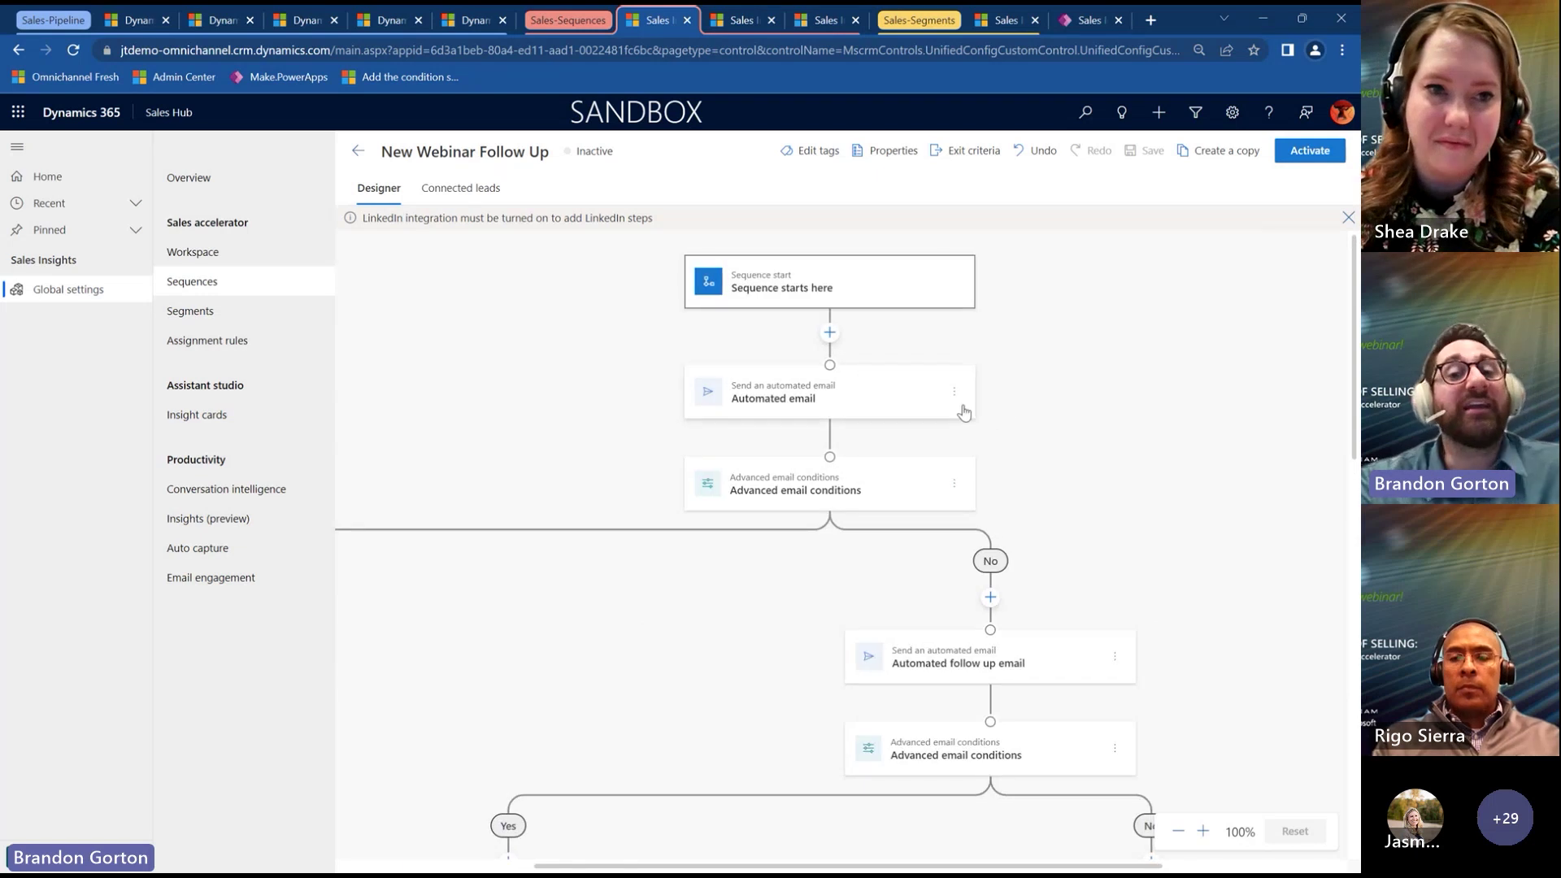
pyautogui.click(883, 399)
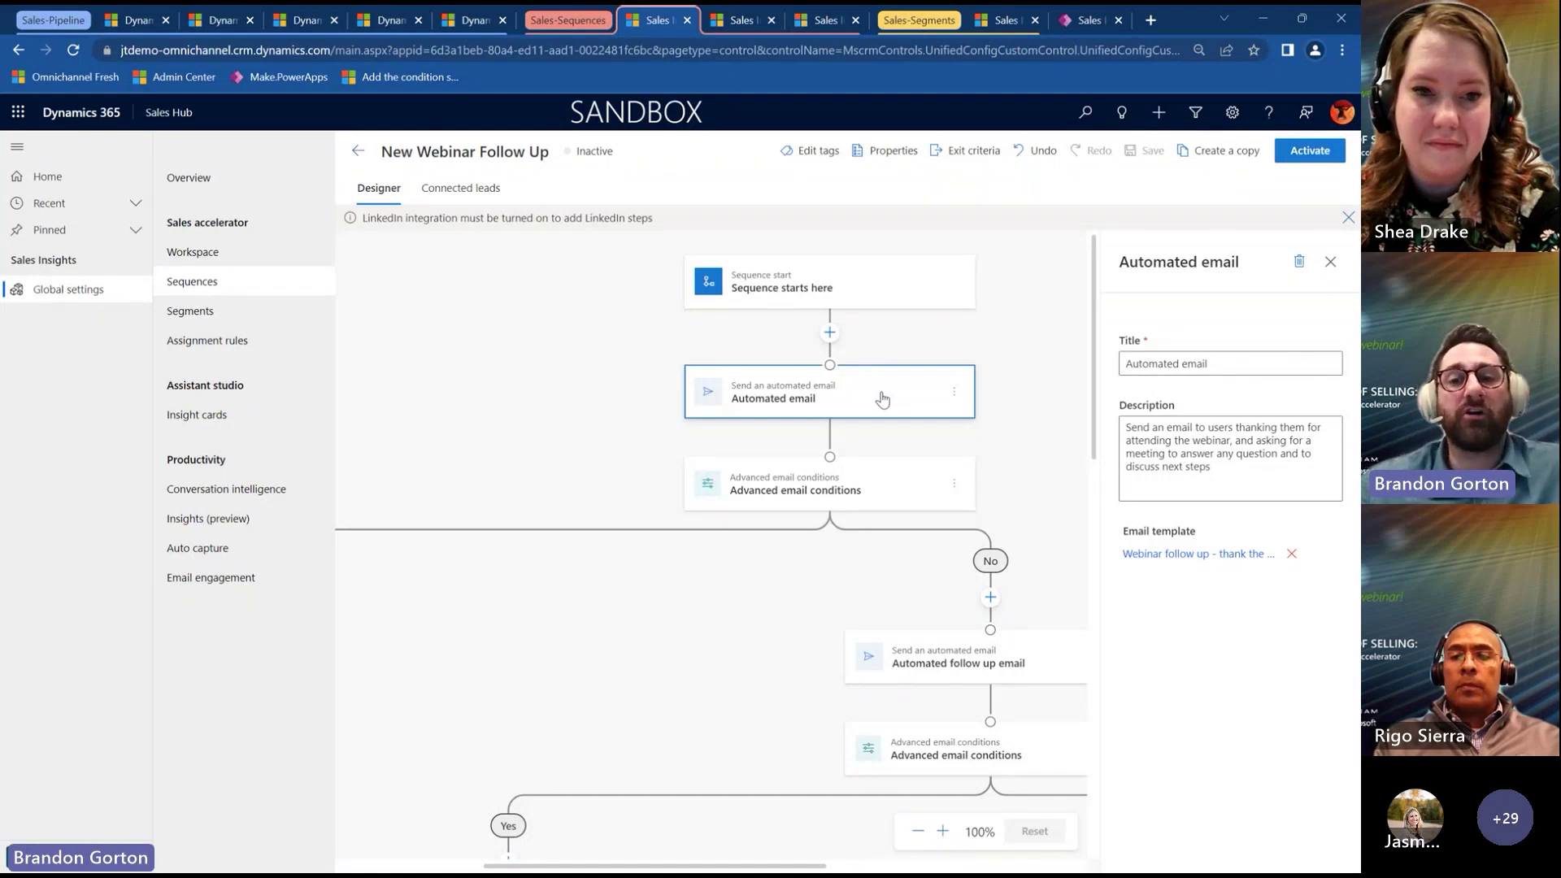
pyautogui.hscroll(2, 882, 398)
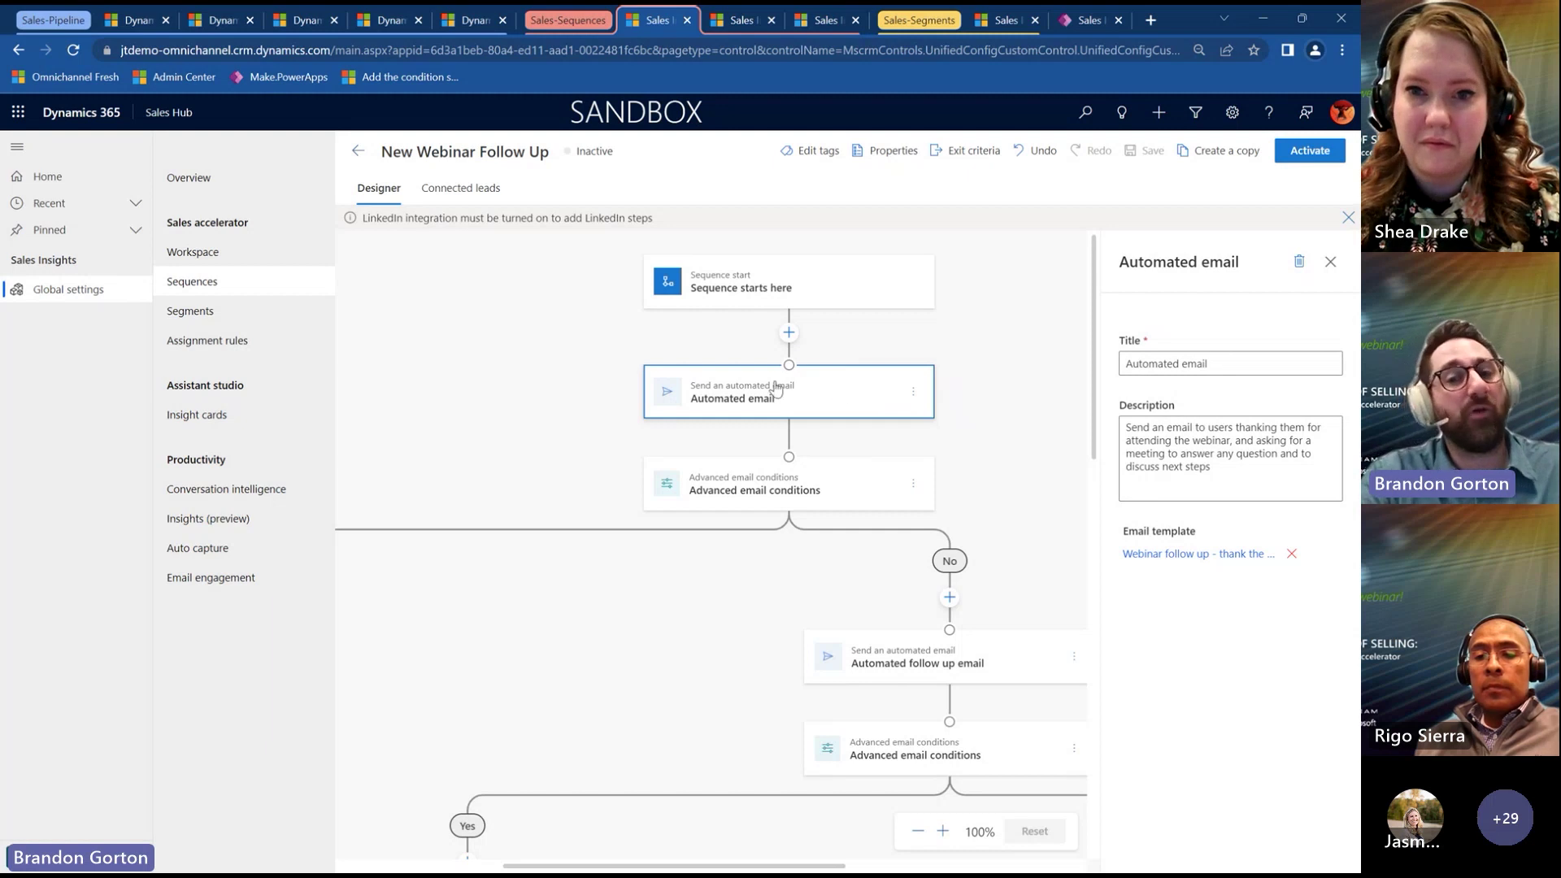
pyautogui.scroll(-1, 776, 390)
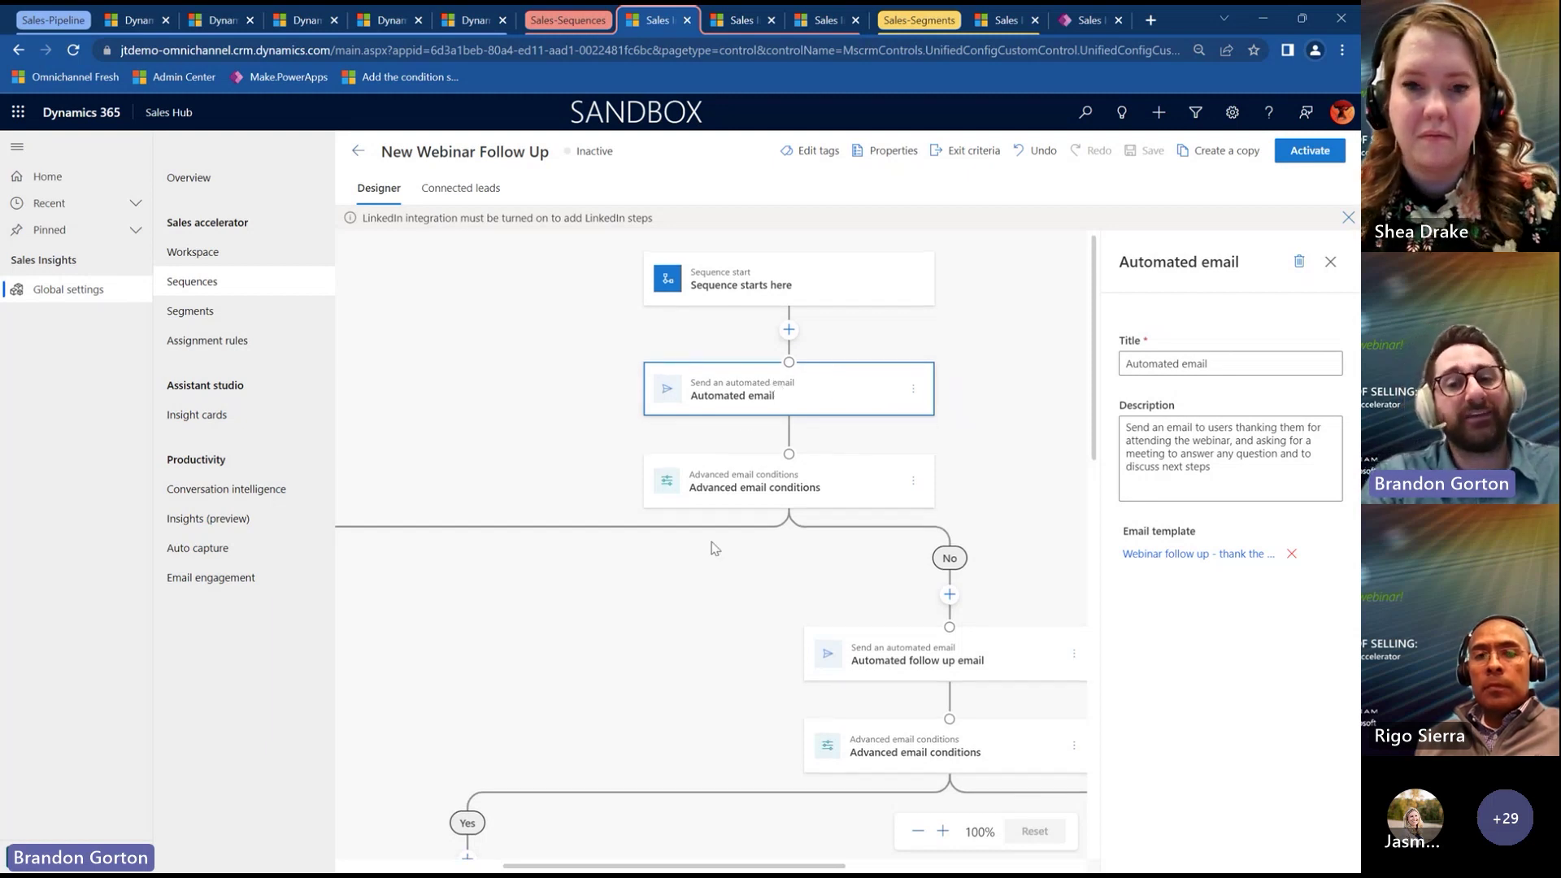
# Inspect the first Advanced email conditions step and its selectable email conditions, and look over the steps on the branches below.
pyautogui.hscroll(-3, 714, 549)
pyautogui.click(903, 492)
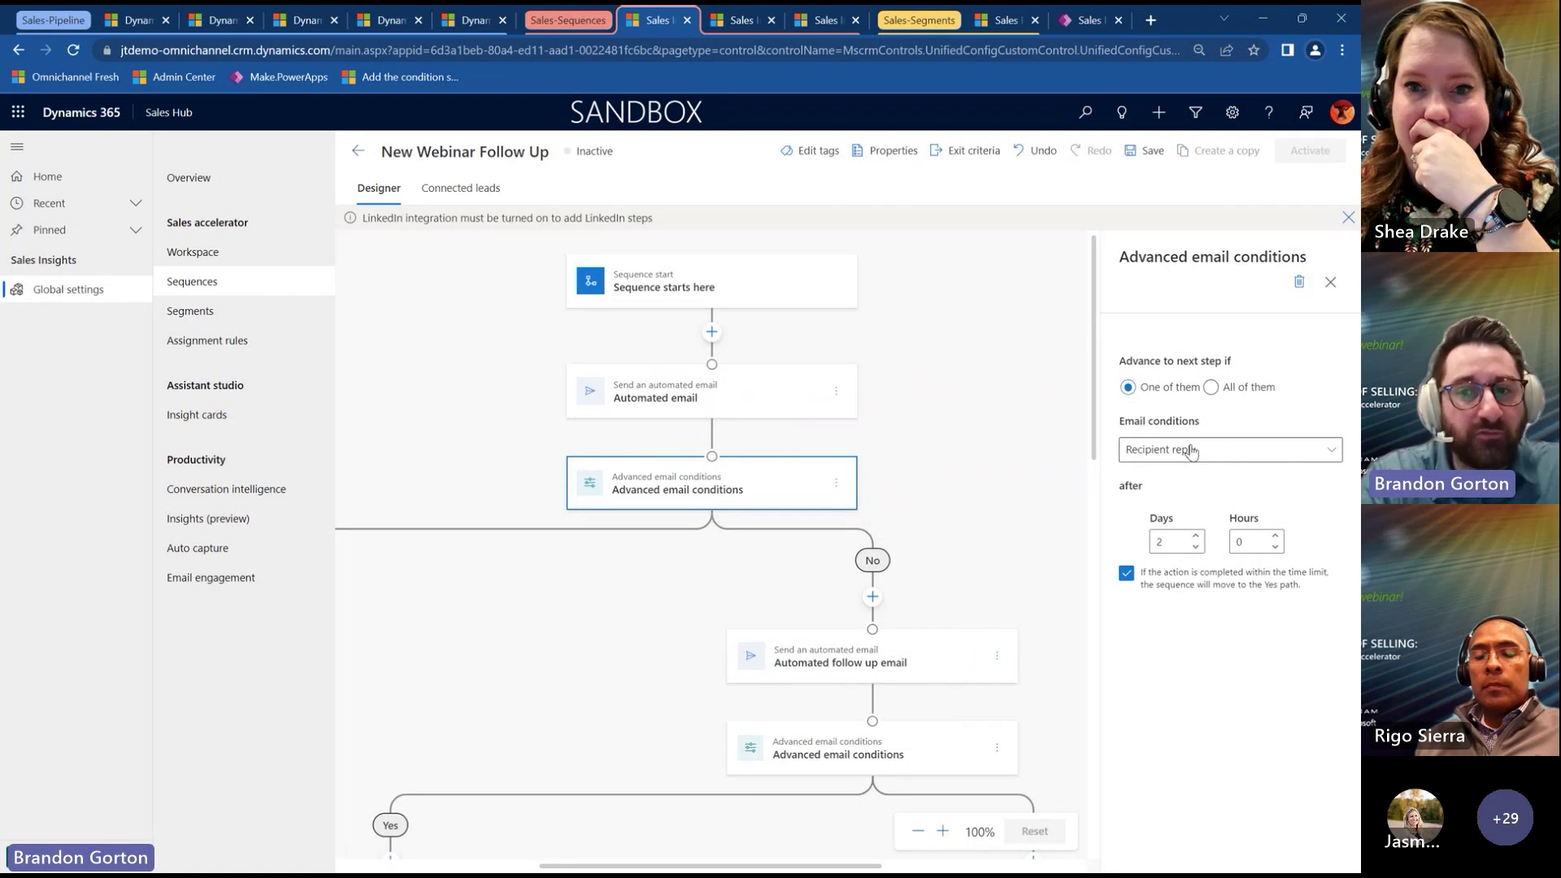
pyautogui.click(1322, 449)
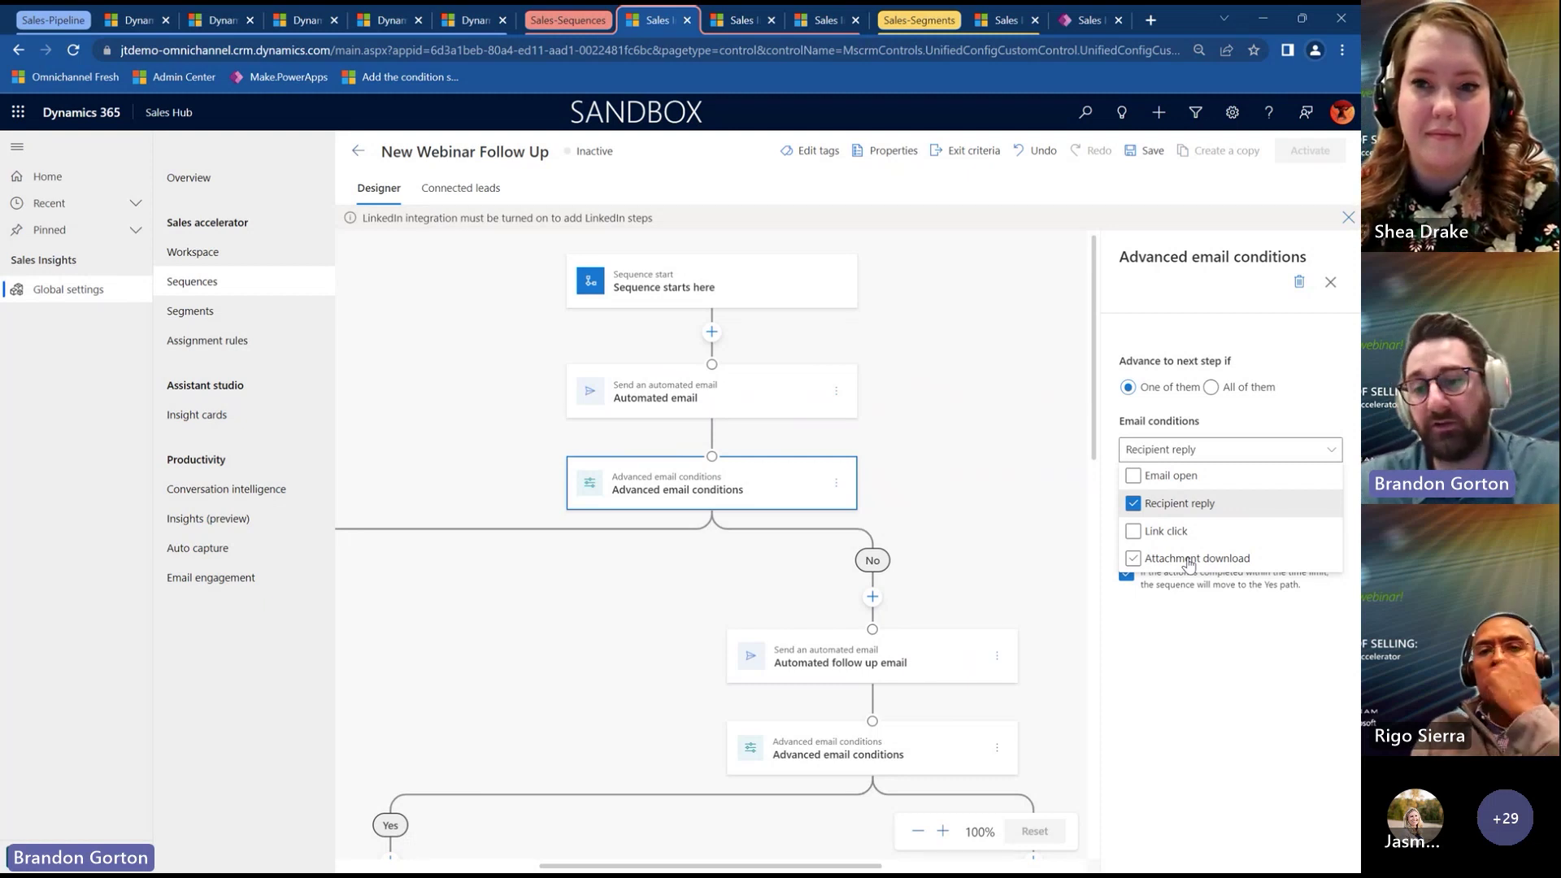
pyautogui.click(987, 631)
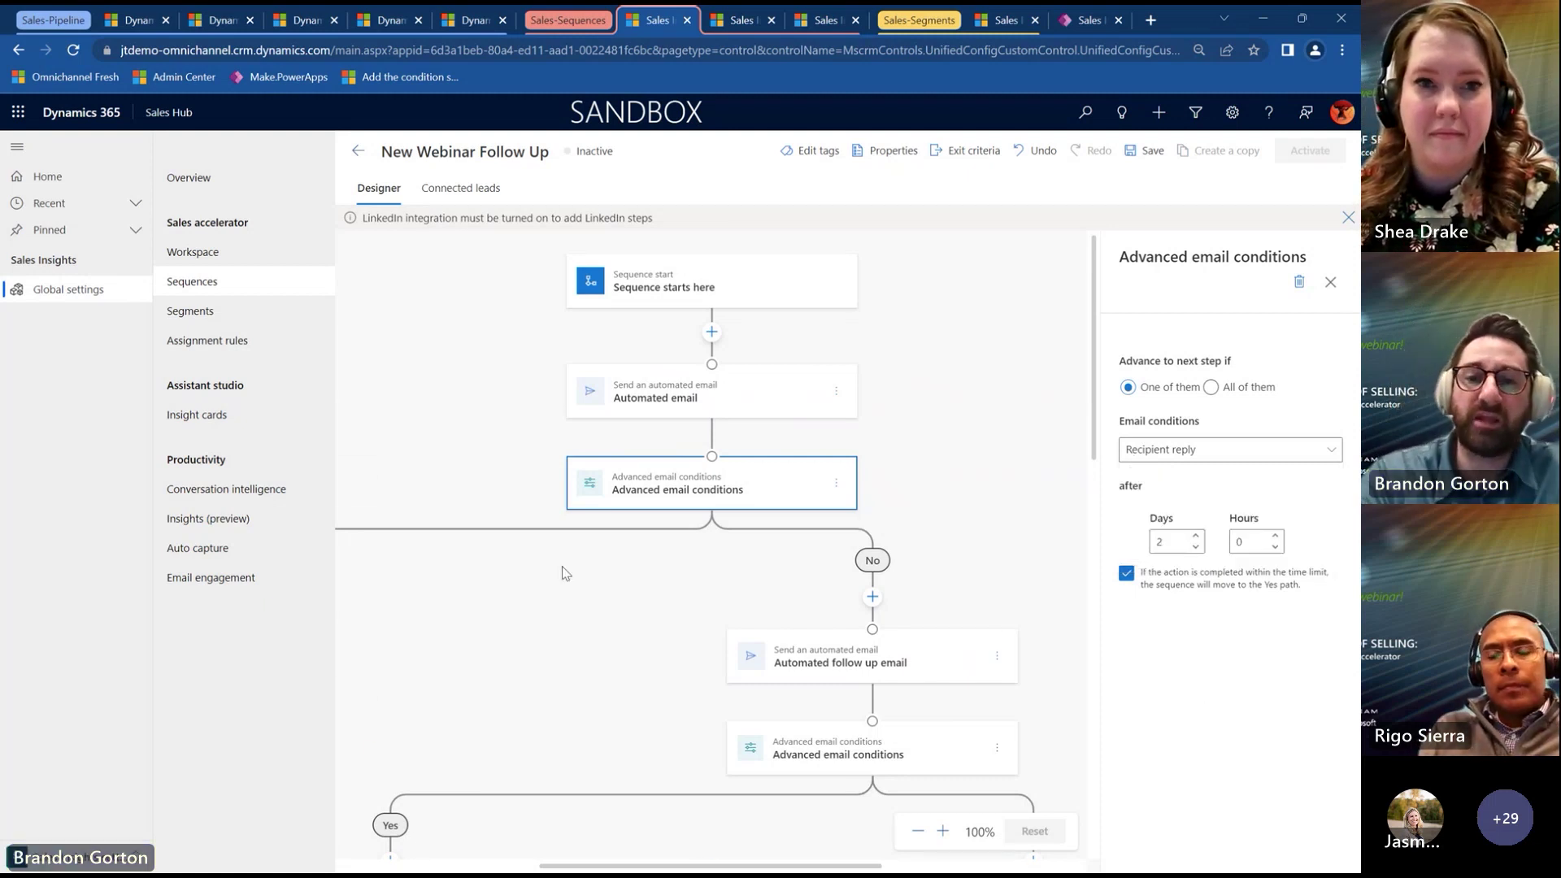
pyautogui.scroll(-10, 562, 574)
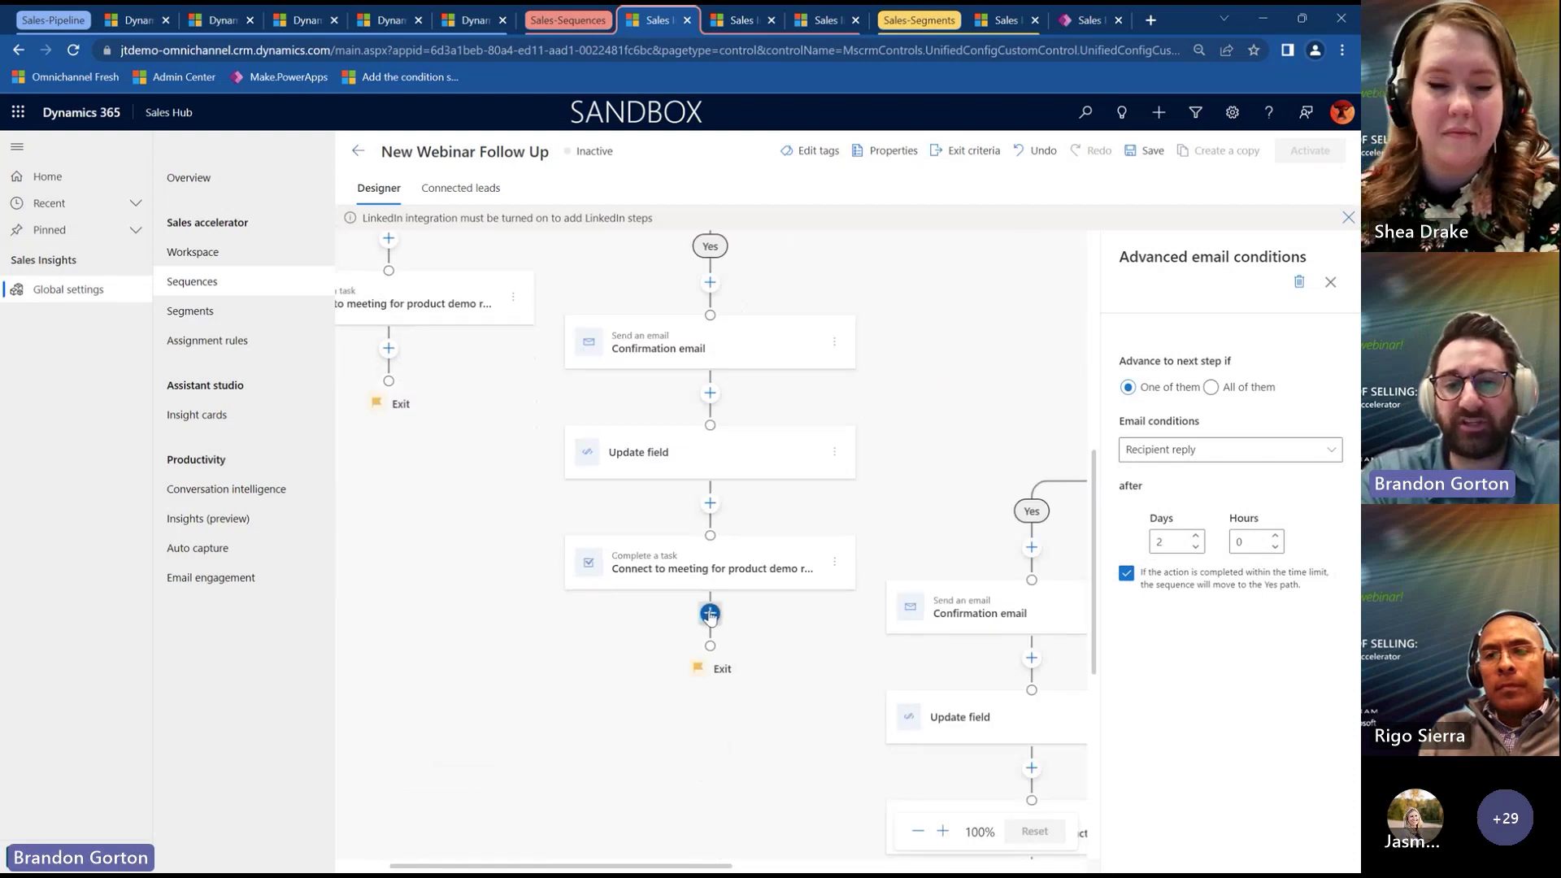
# Review the steps and conditions that can follow the Yes branch's product demo task, and check the business process stages on the open lead.
pyautogui.click(710, 613)
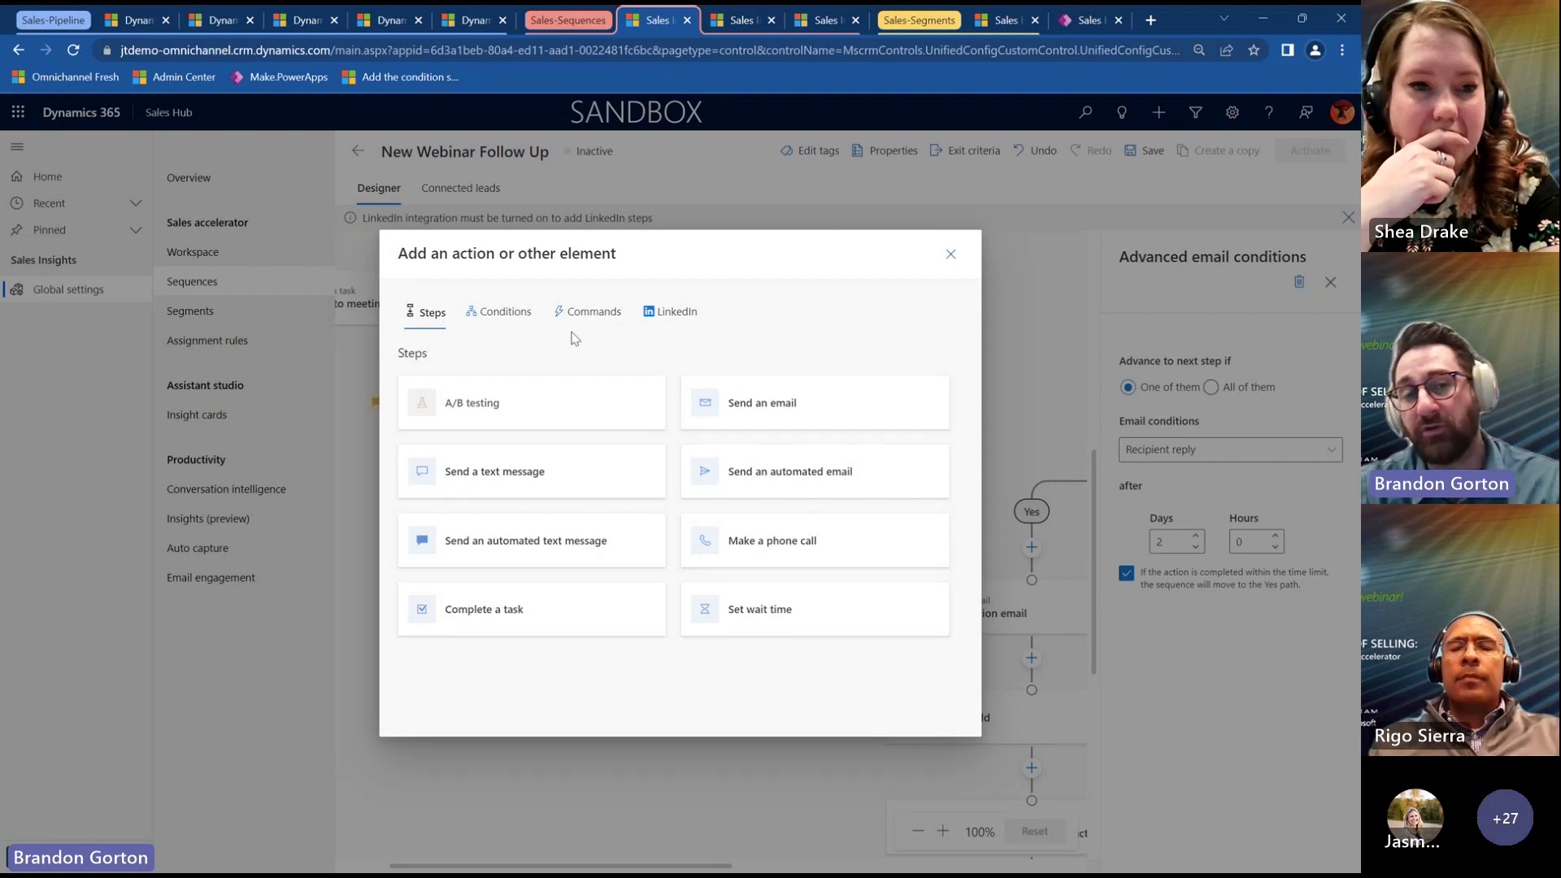
pyautogui.click(502, 312)
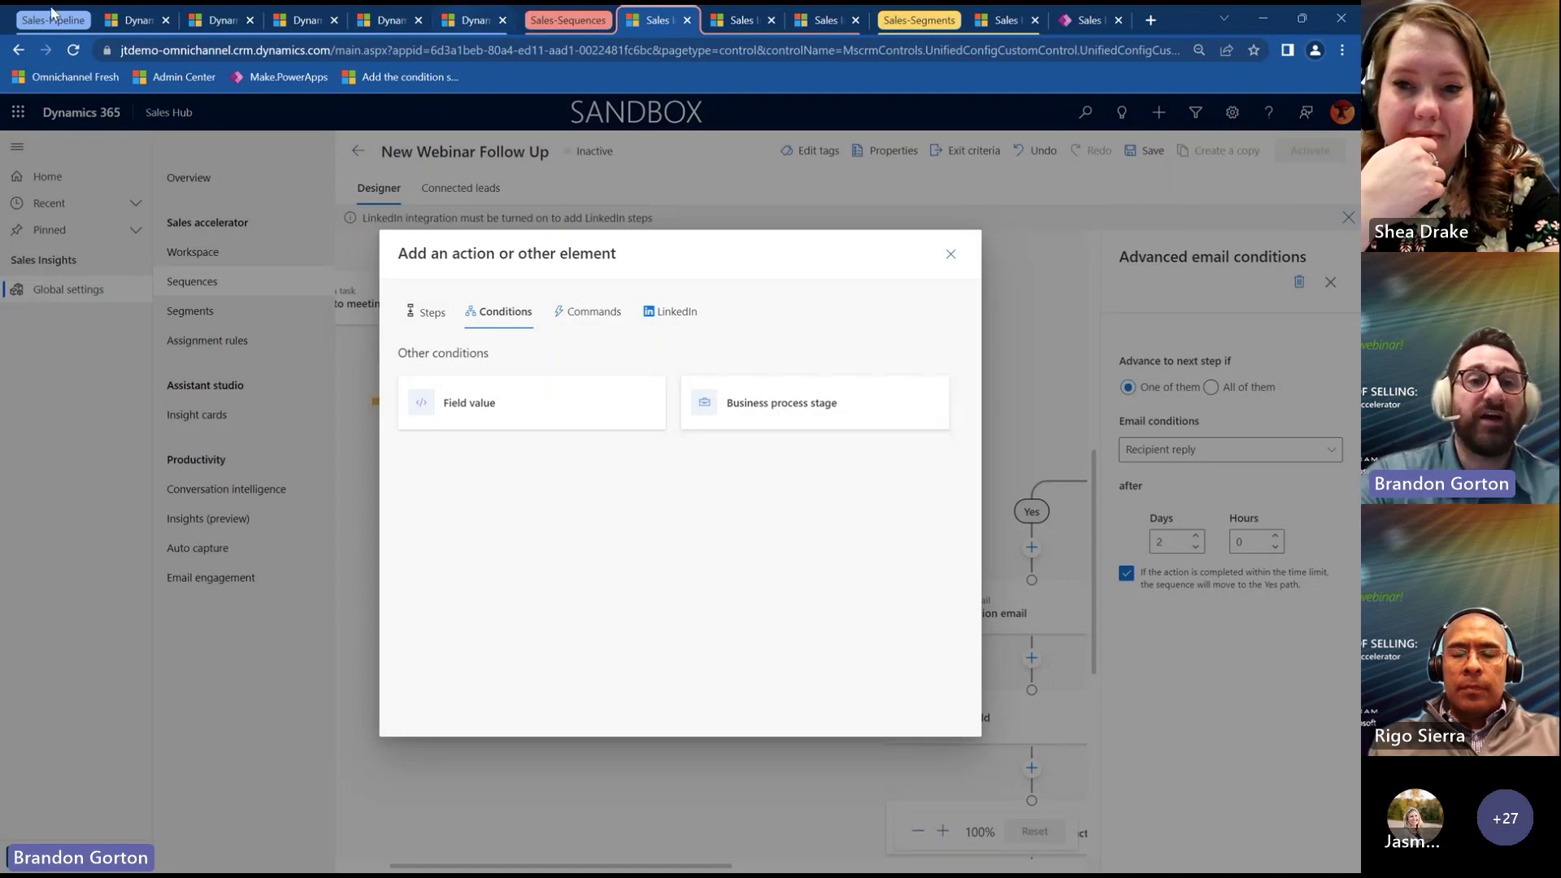
pyautogui.click(138, 27)
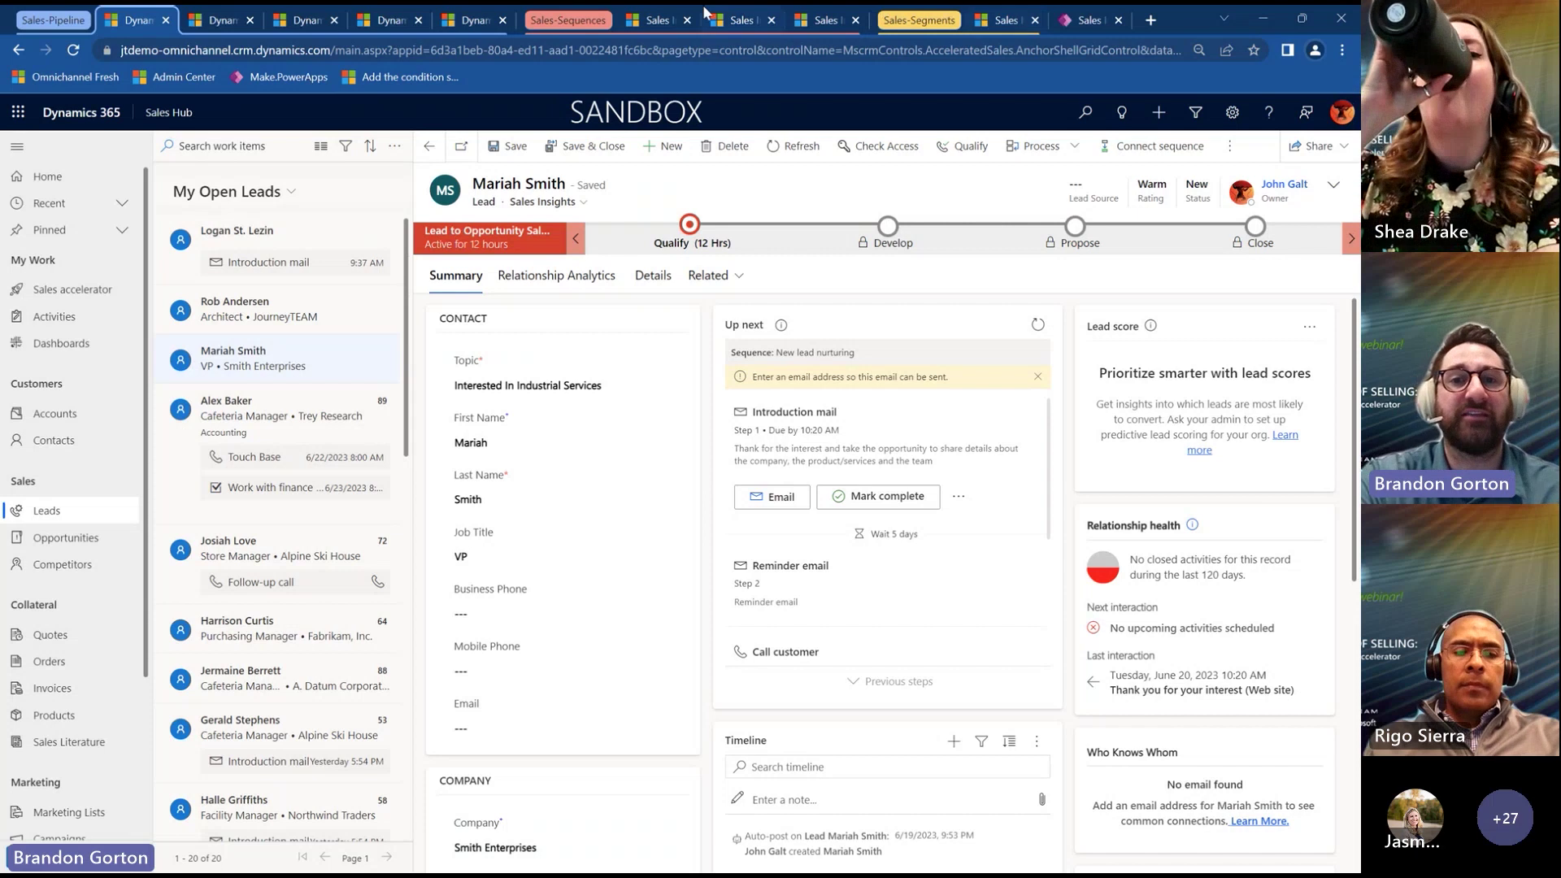
pyautogui.click(671, 22)
# Review the commands and LinkedIn actions available for the sequence, and close the element choices without adding one.
pyautogui.click(584, 317)
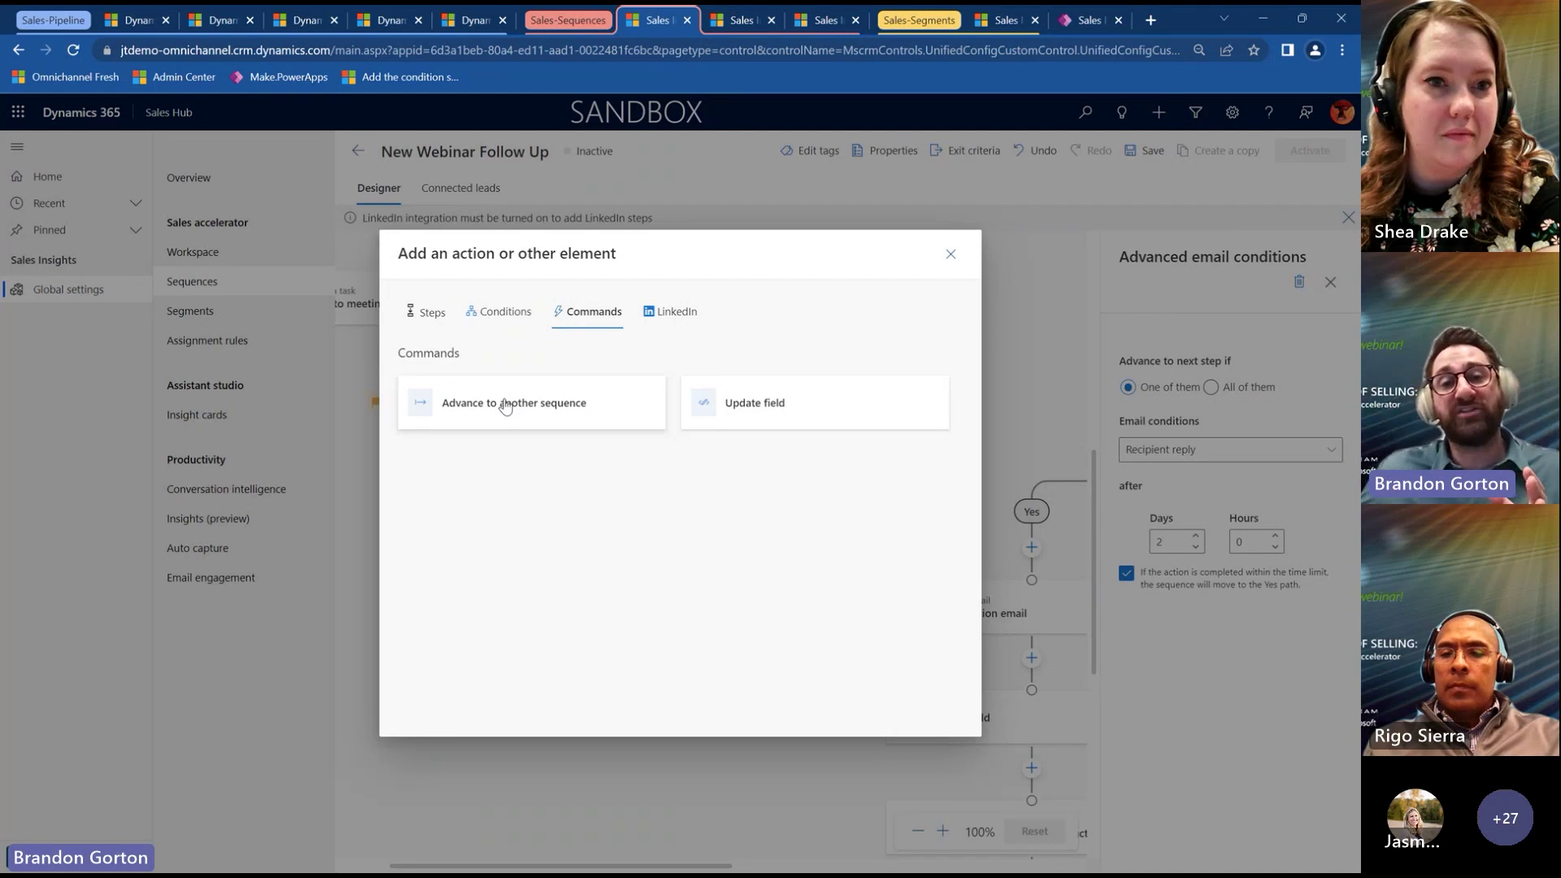
pyautogui.click(673, 317)
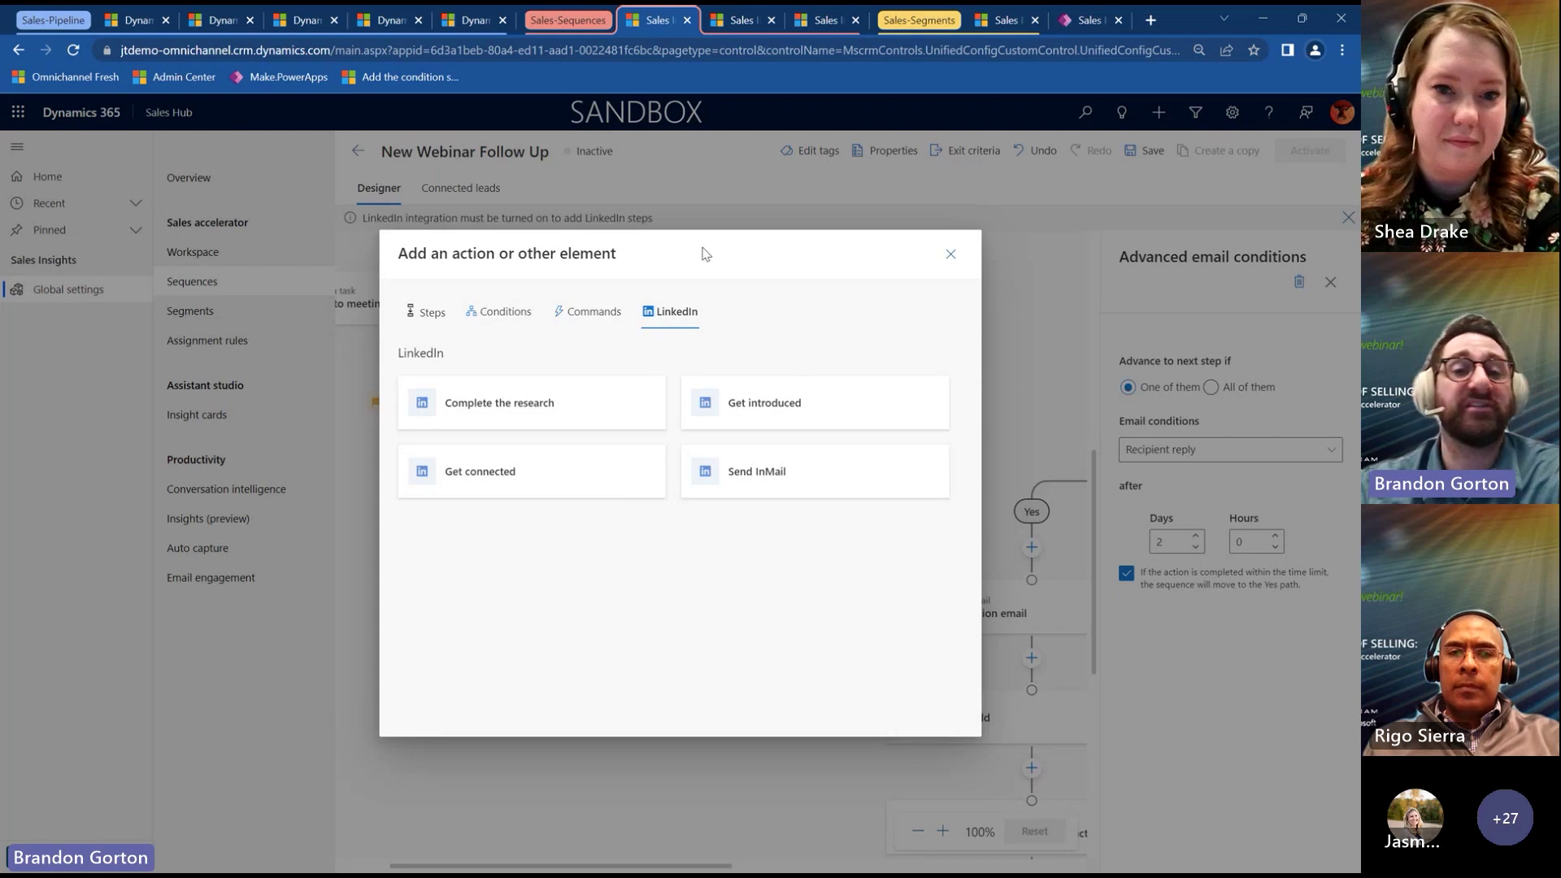
pyautogui.click(951, 255)
pyautogui.scroll(2, 735, 626)
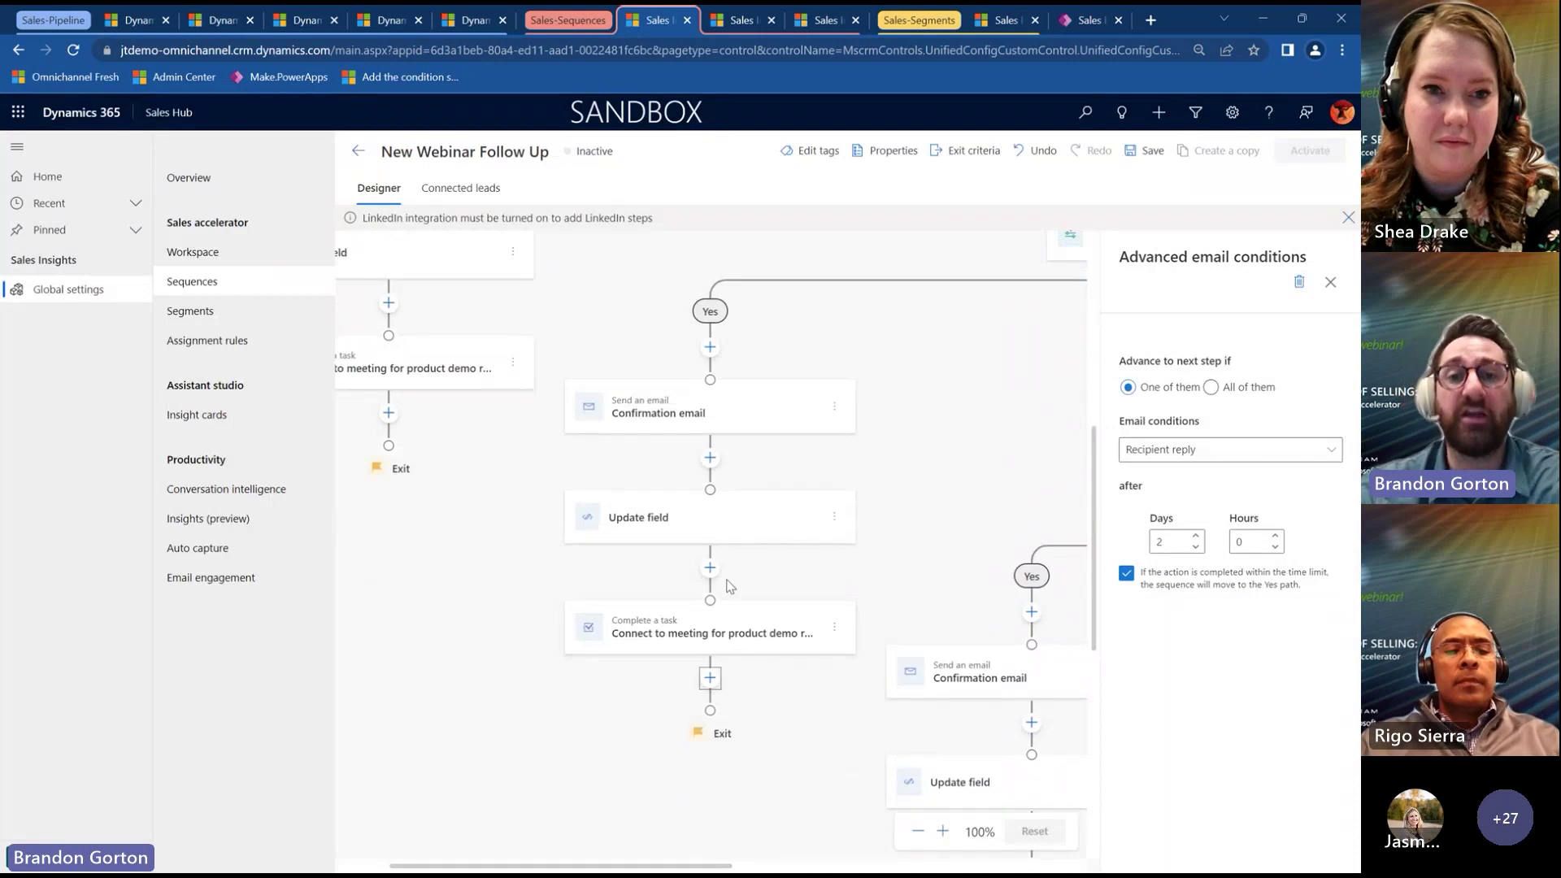
# Examine the Leads in Utah segment's filter condition, connected sequence, assignment rules and segment members.
pyautogui.click(994, 22)
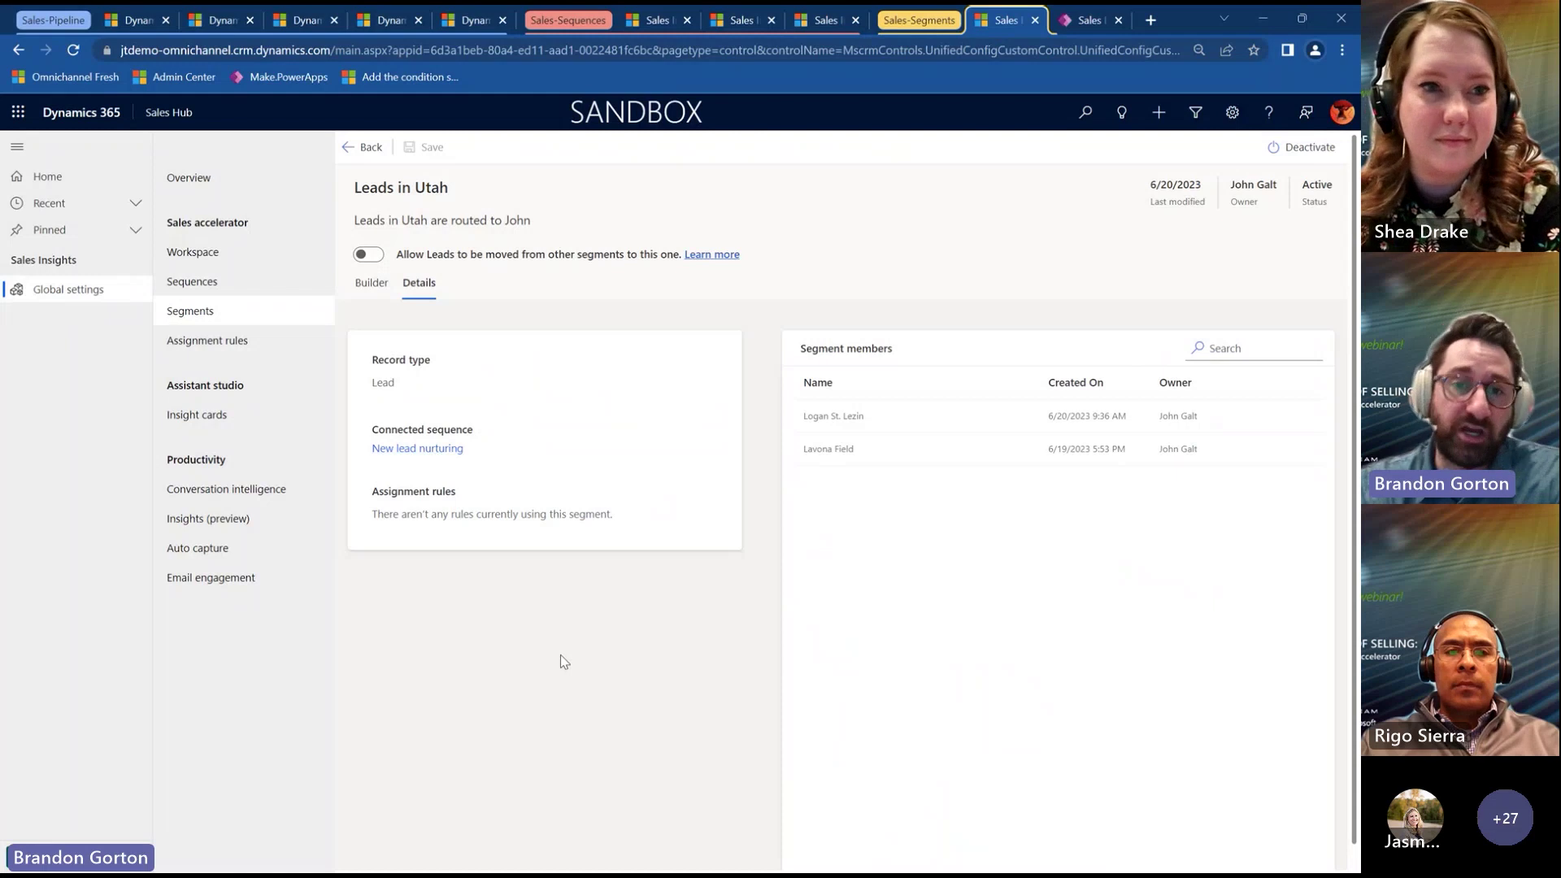
pyautogui.click(371, 287)
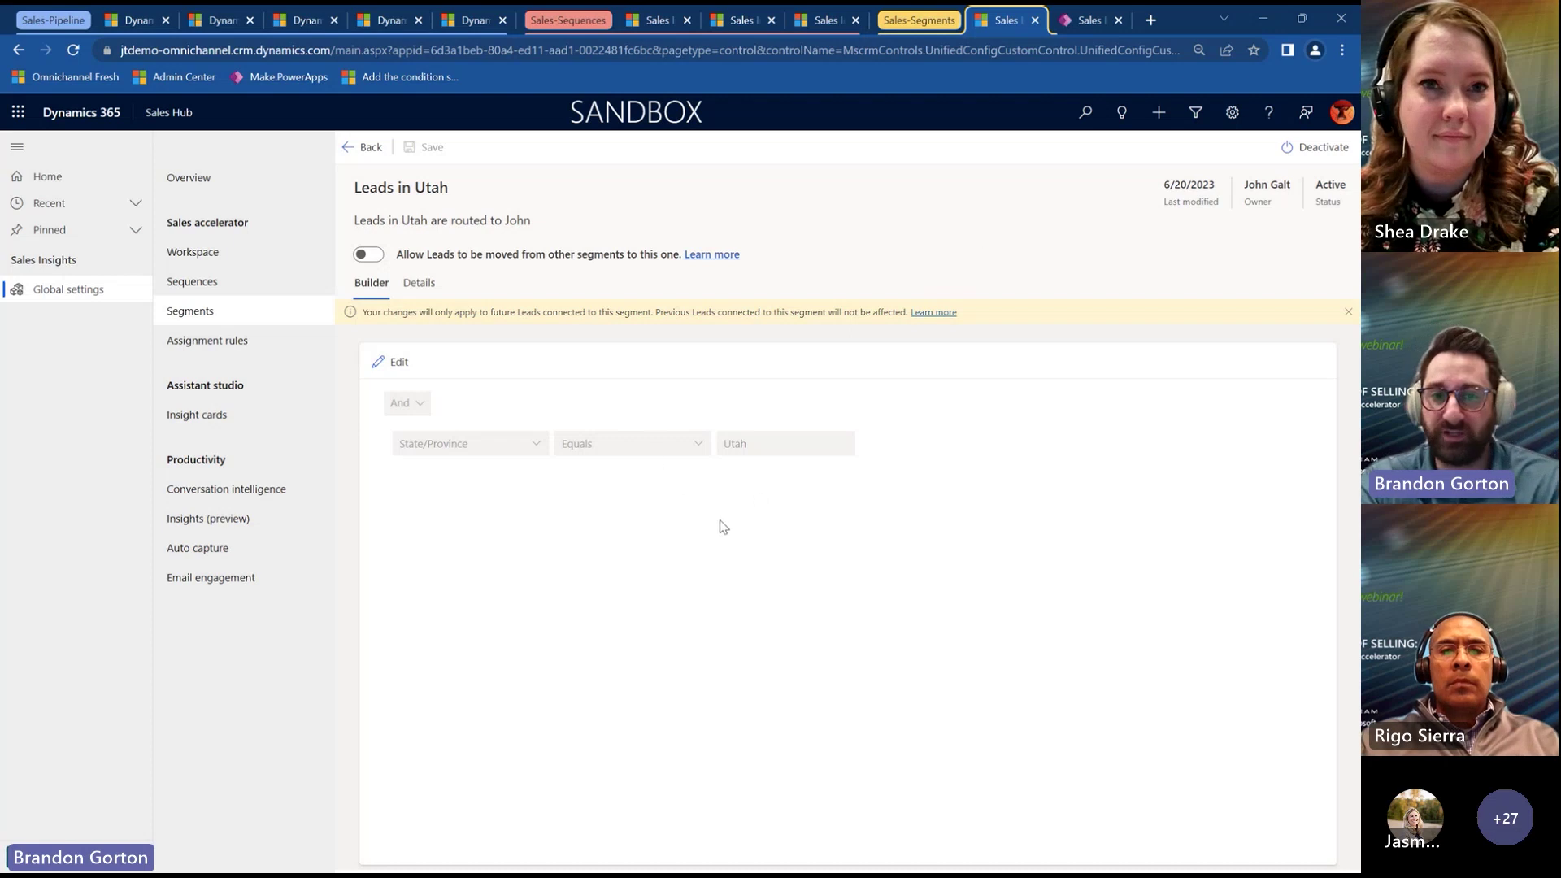
pyautogui.click(419, 285)
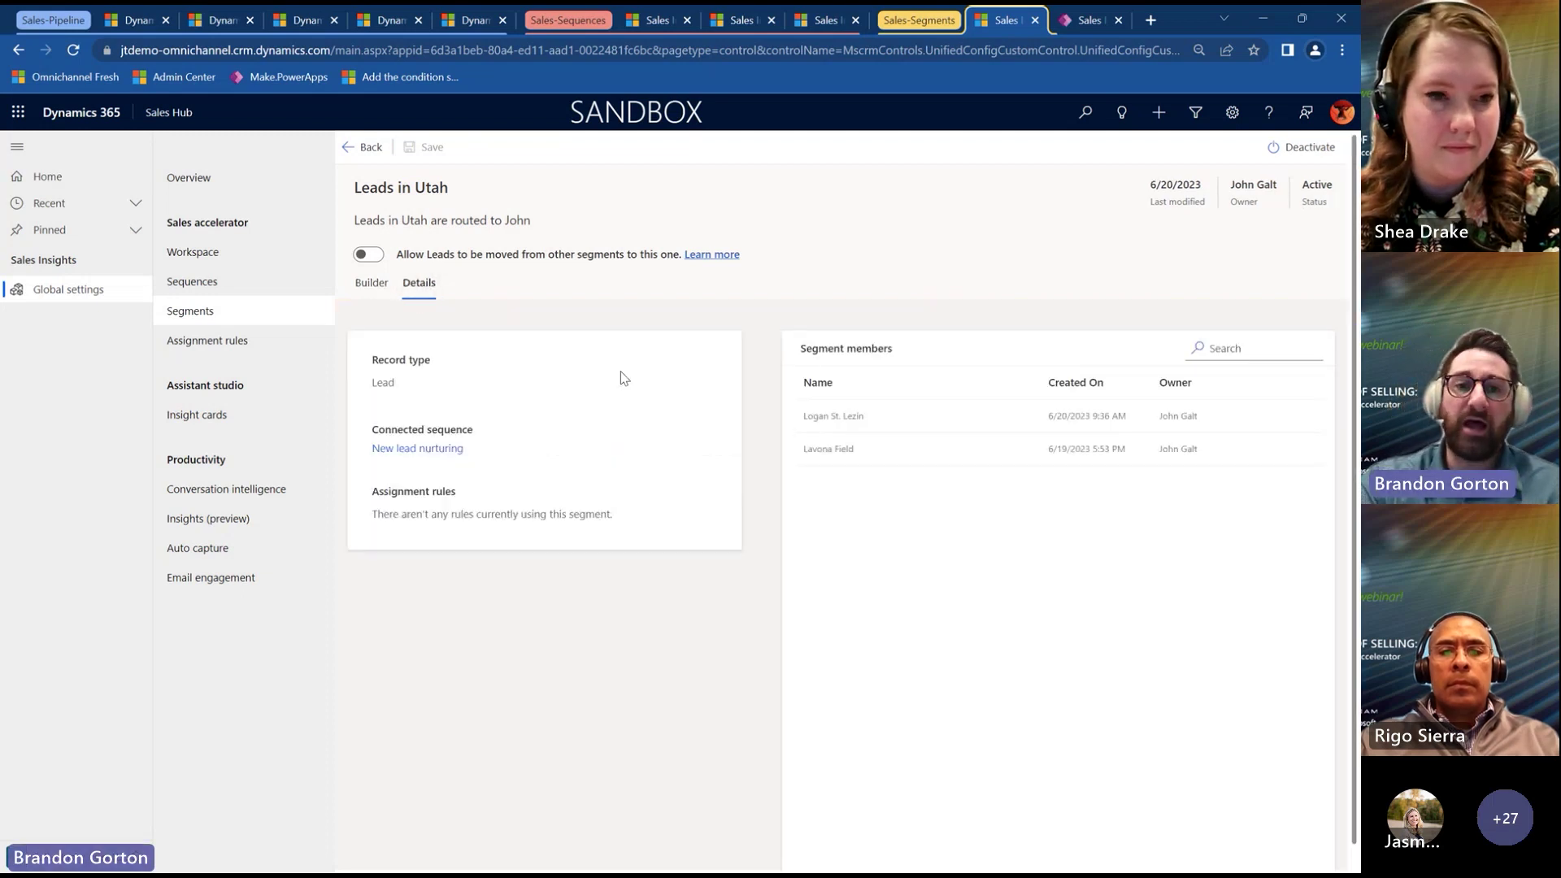